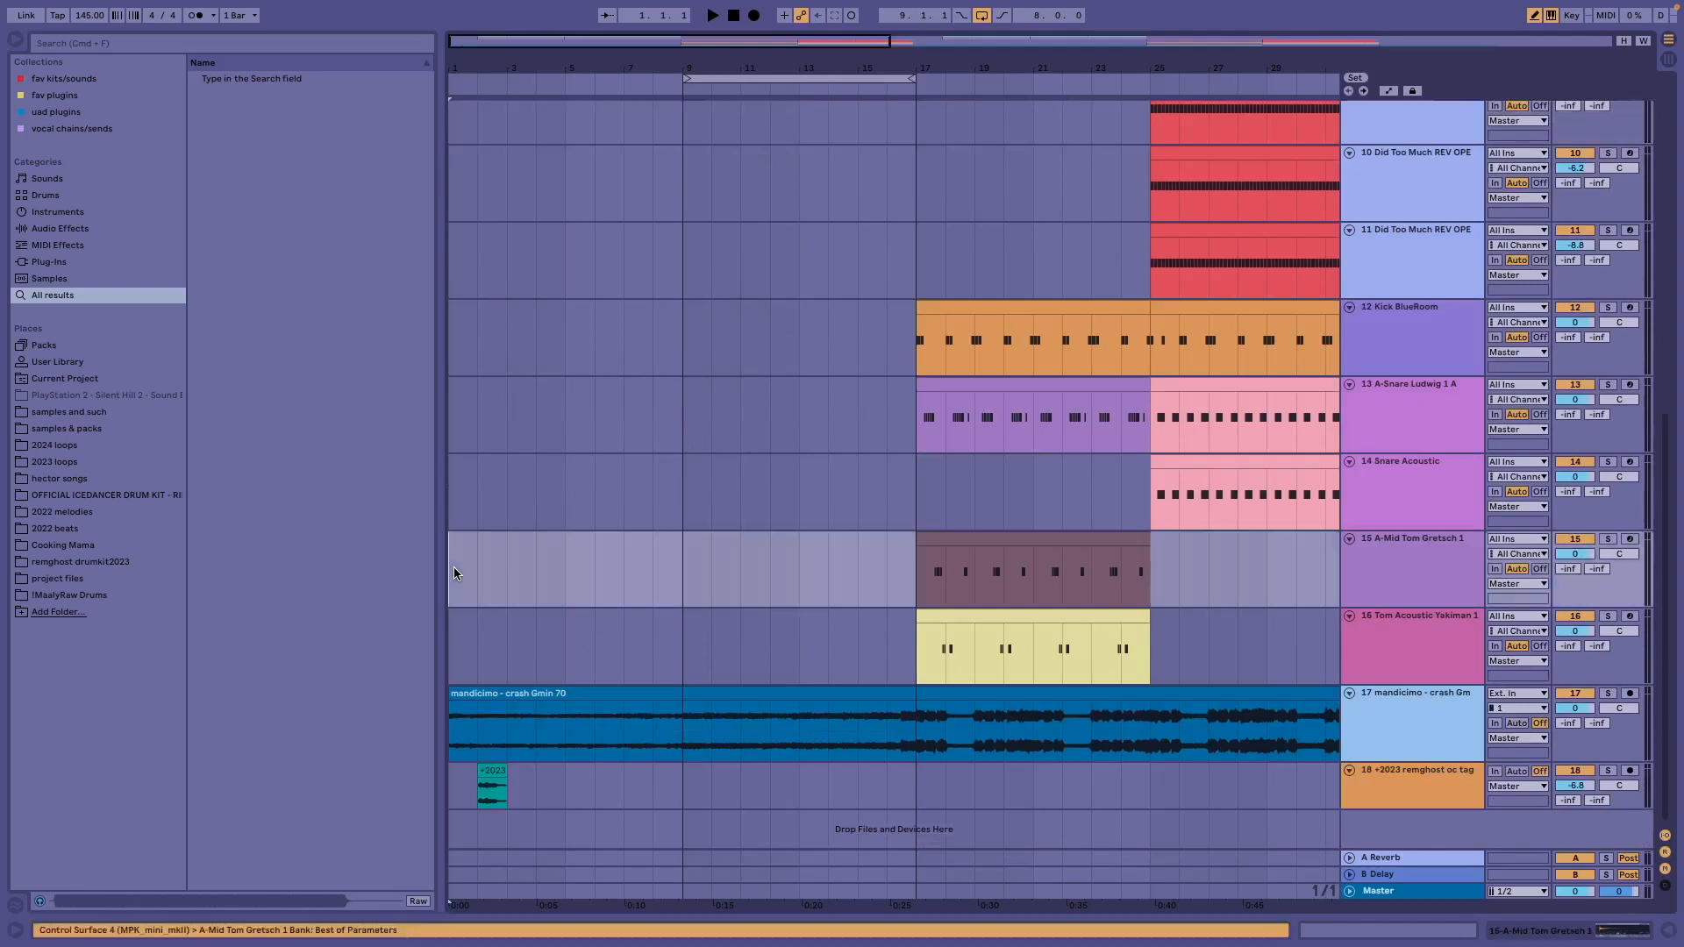
Turn off loop playback and play the whole arrangement from bar 1
scroll(742, 482, up, 10)
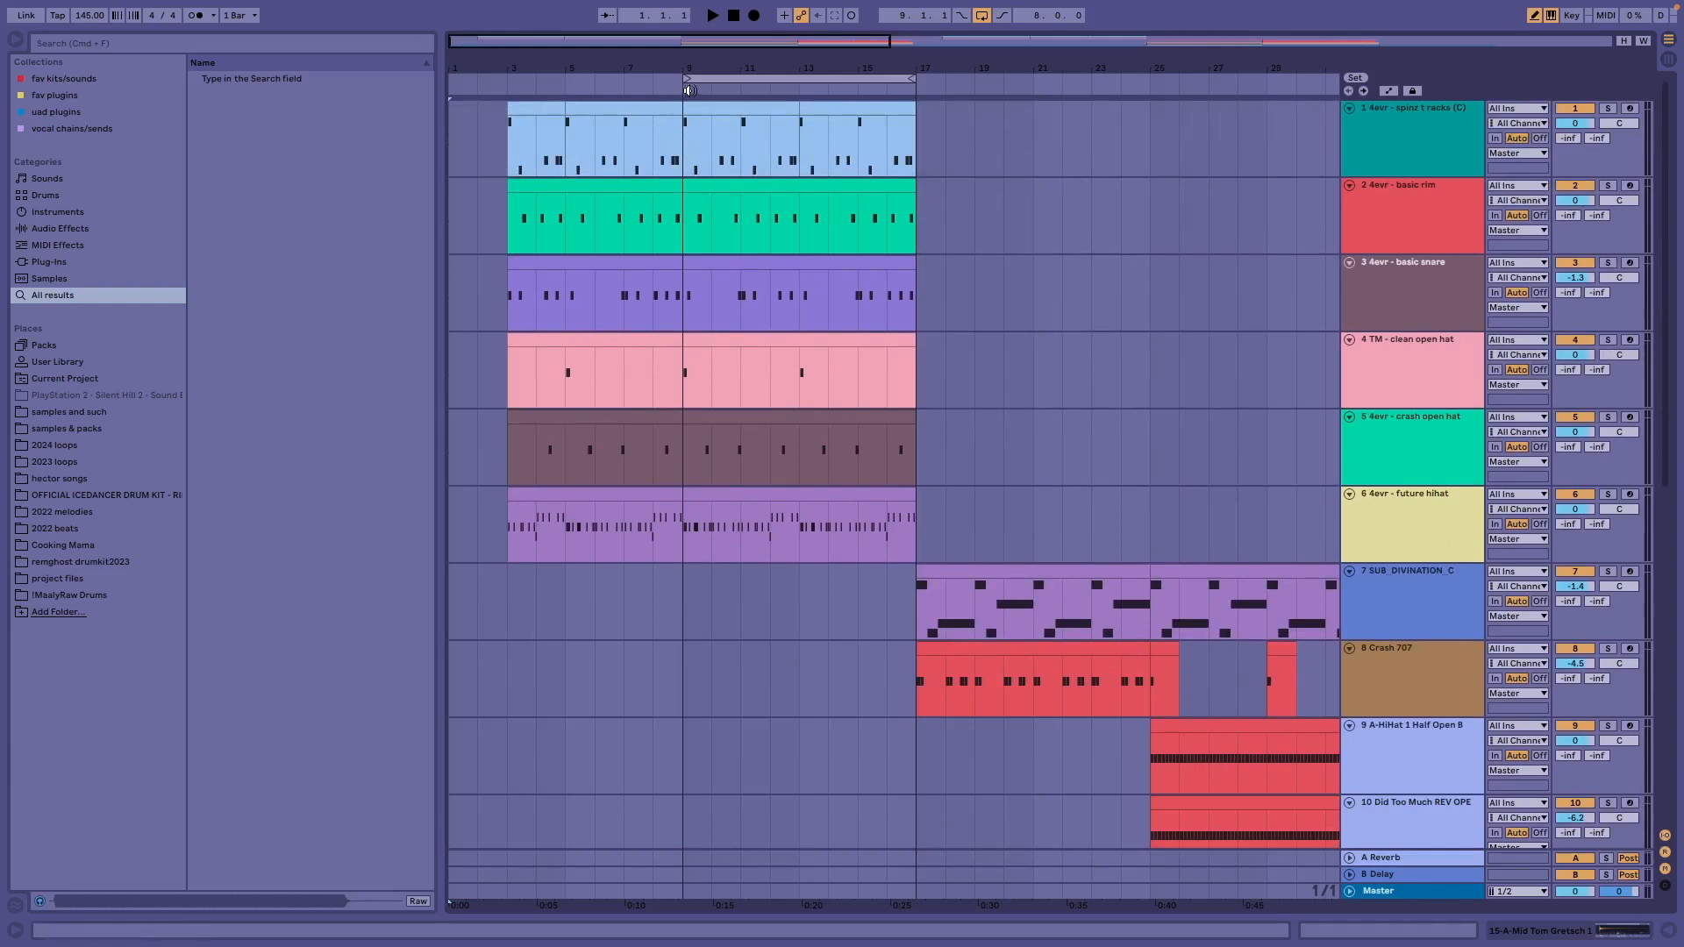
click(987, 18)
click(451, 156)
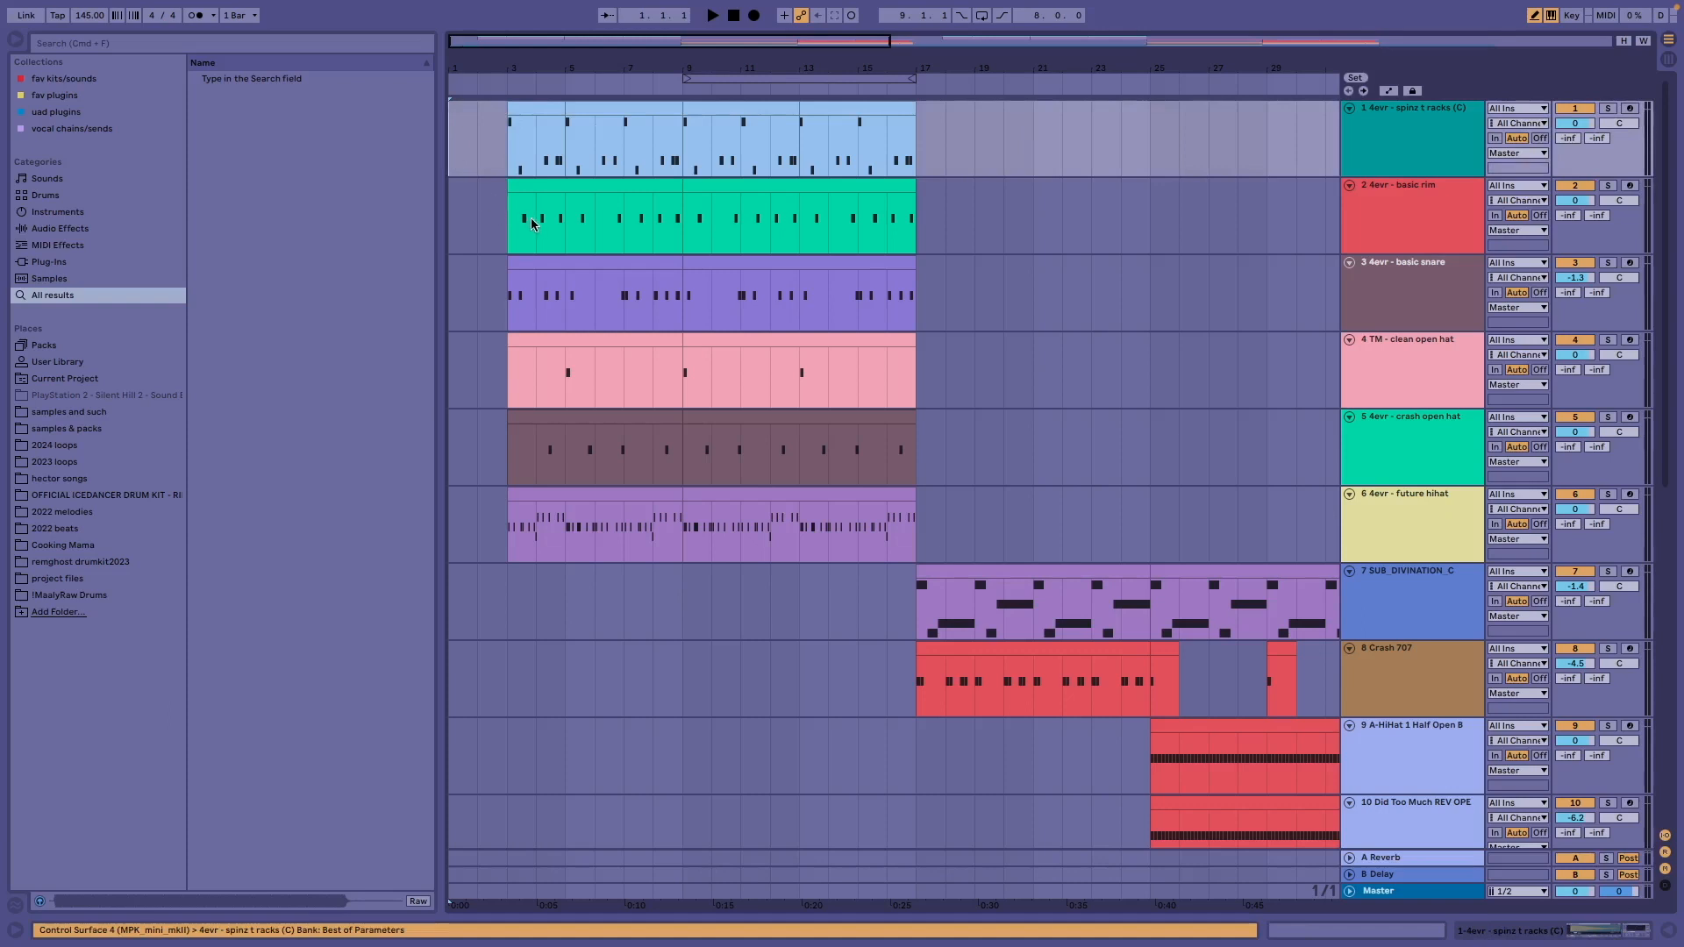
key(space)
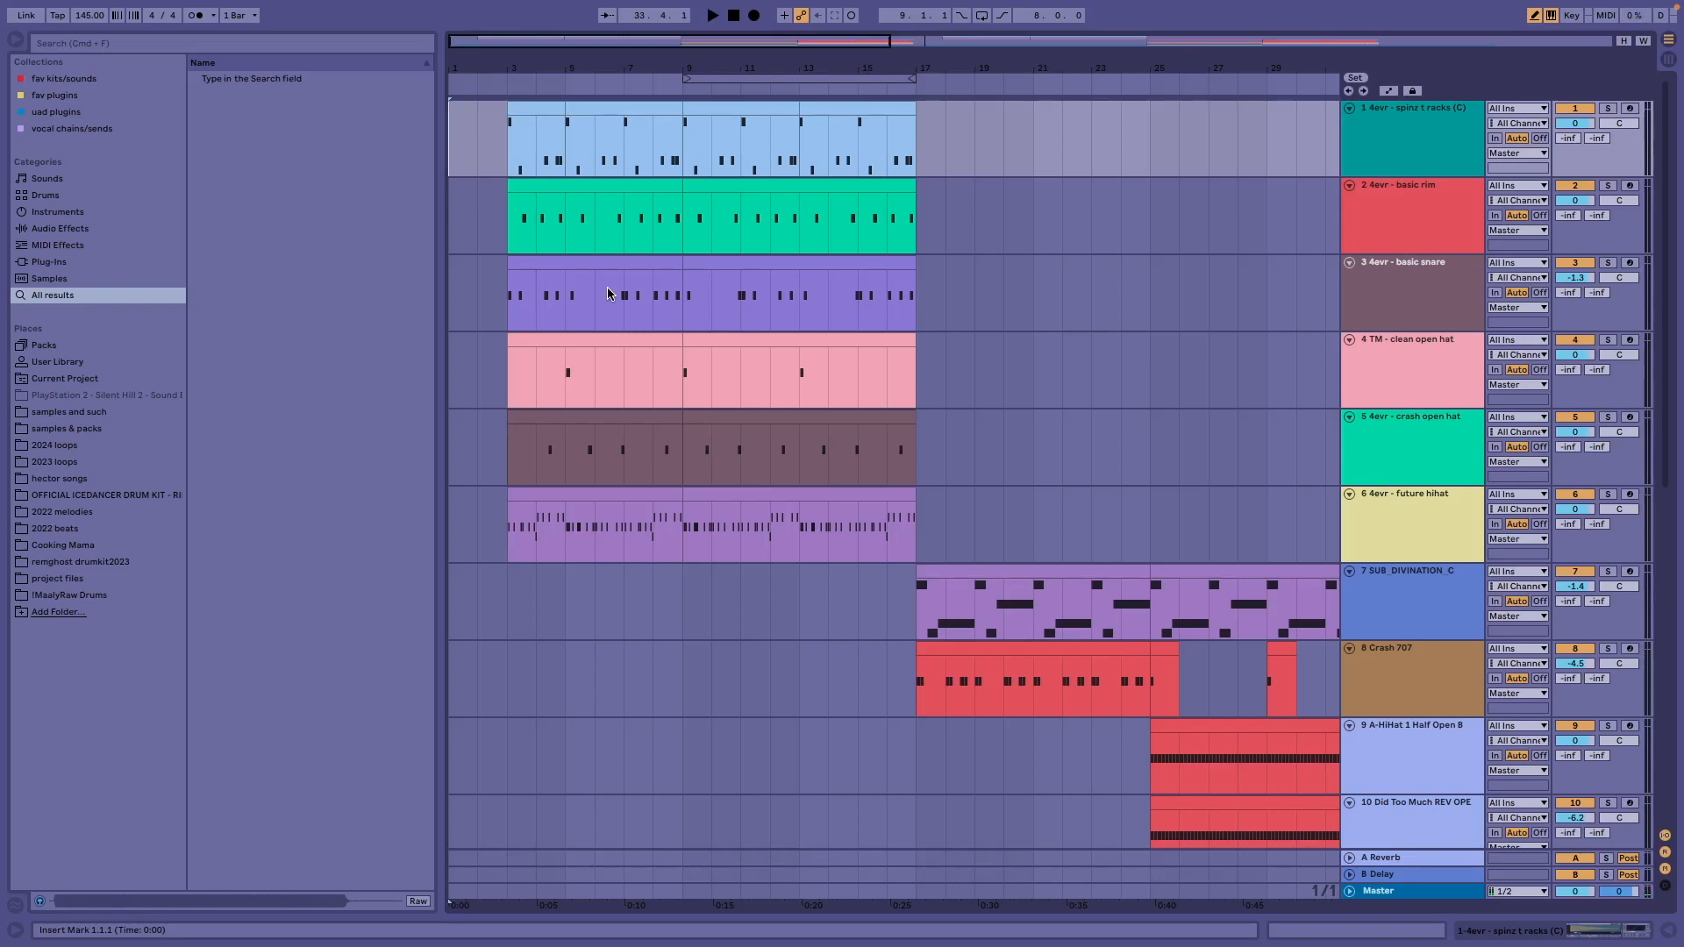
Turn loop playback back on and select the clips from bar 9 to bar 17 on the first six drum tracks
scroll(504, 276, down, 4)
scroll(539, 158, down, 2)
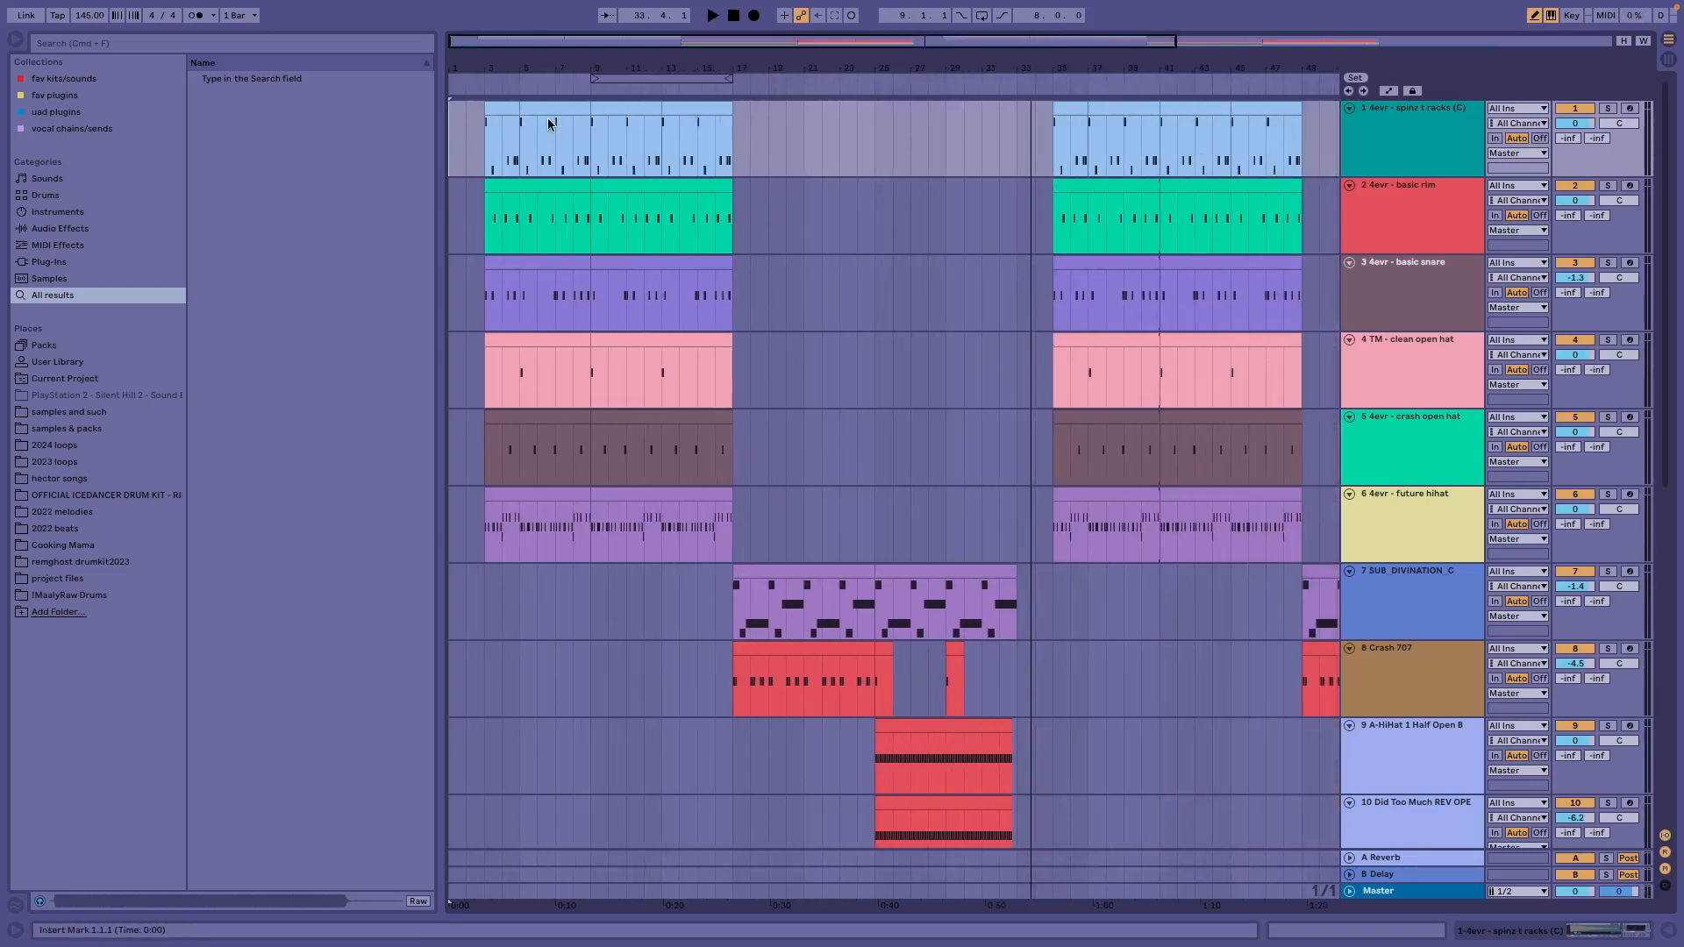
click(982, 16)
scroll(655, 328, up, 8)
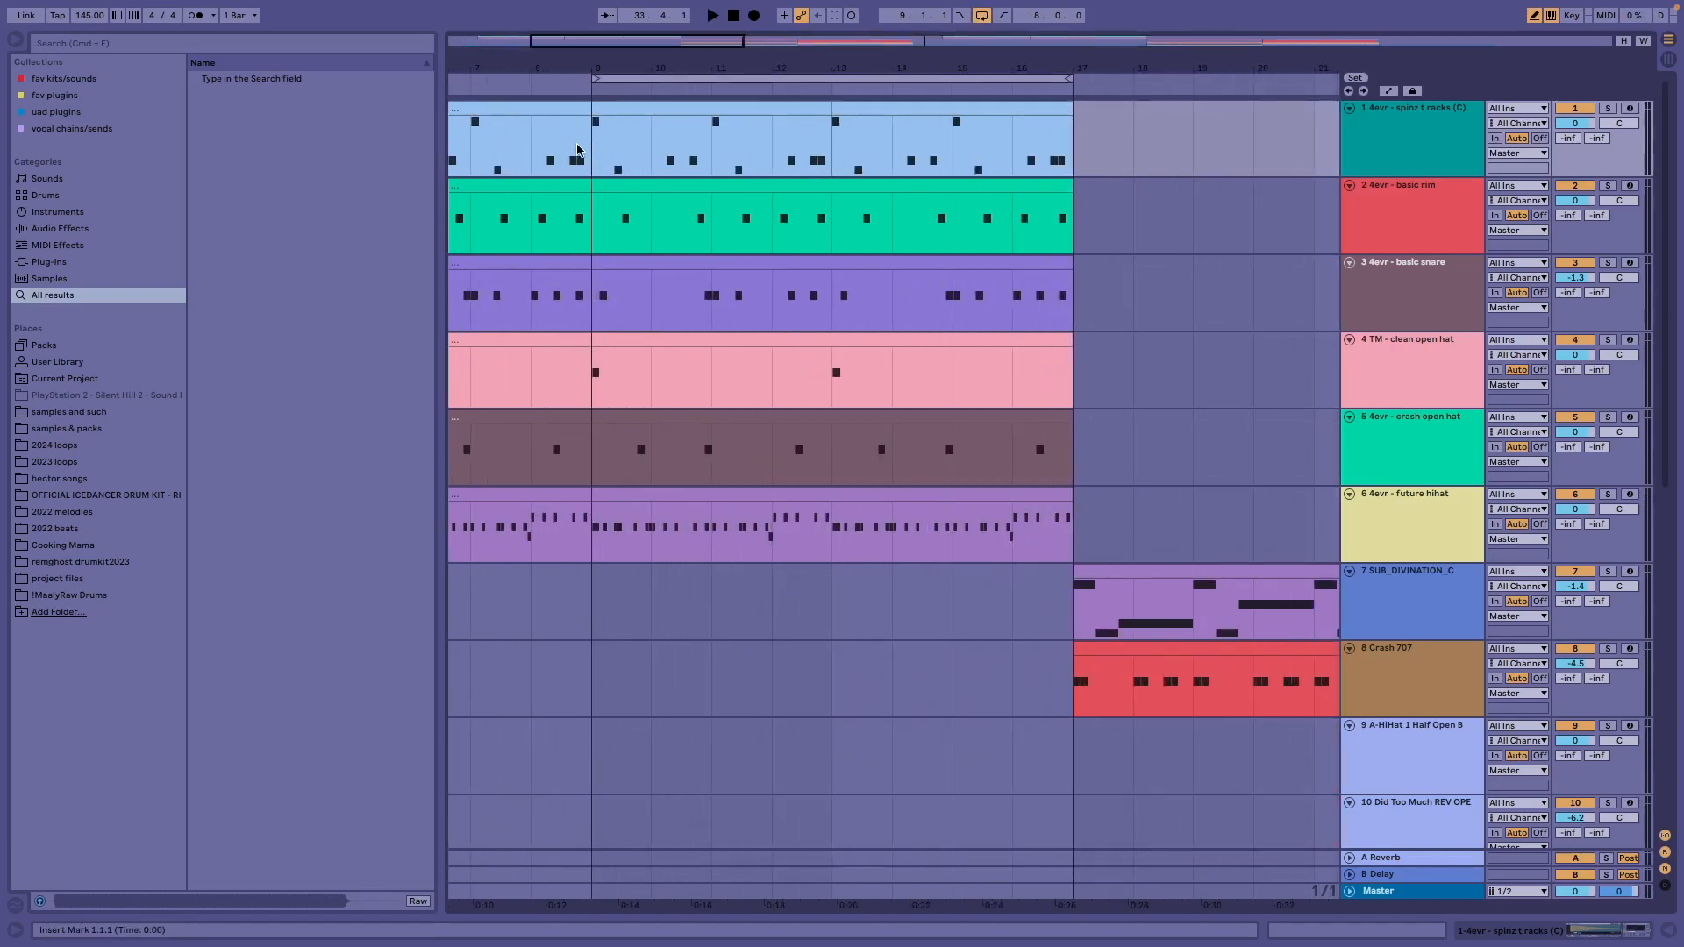
drag(594, 149, 1068, 519)
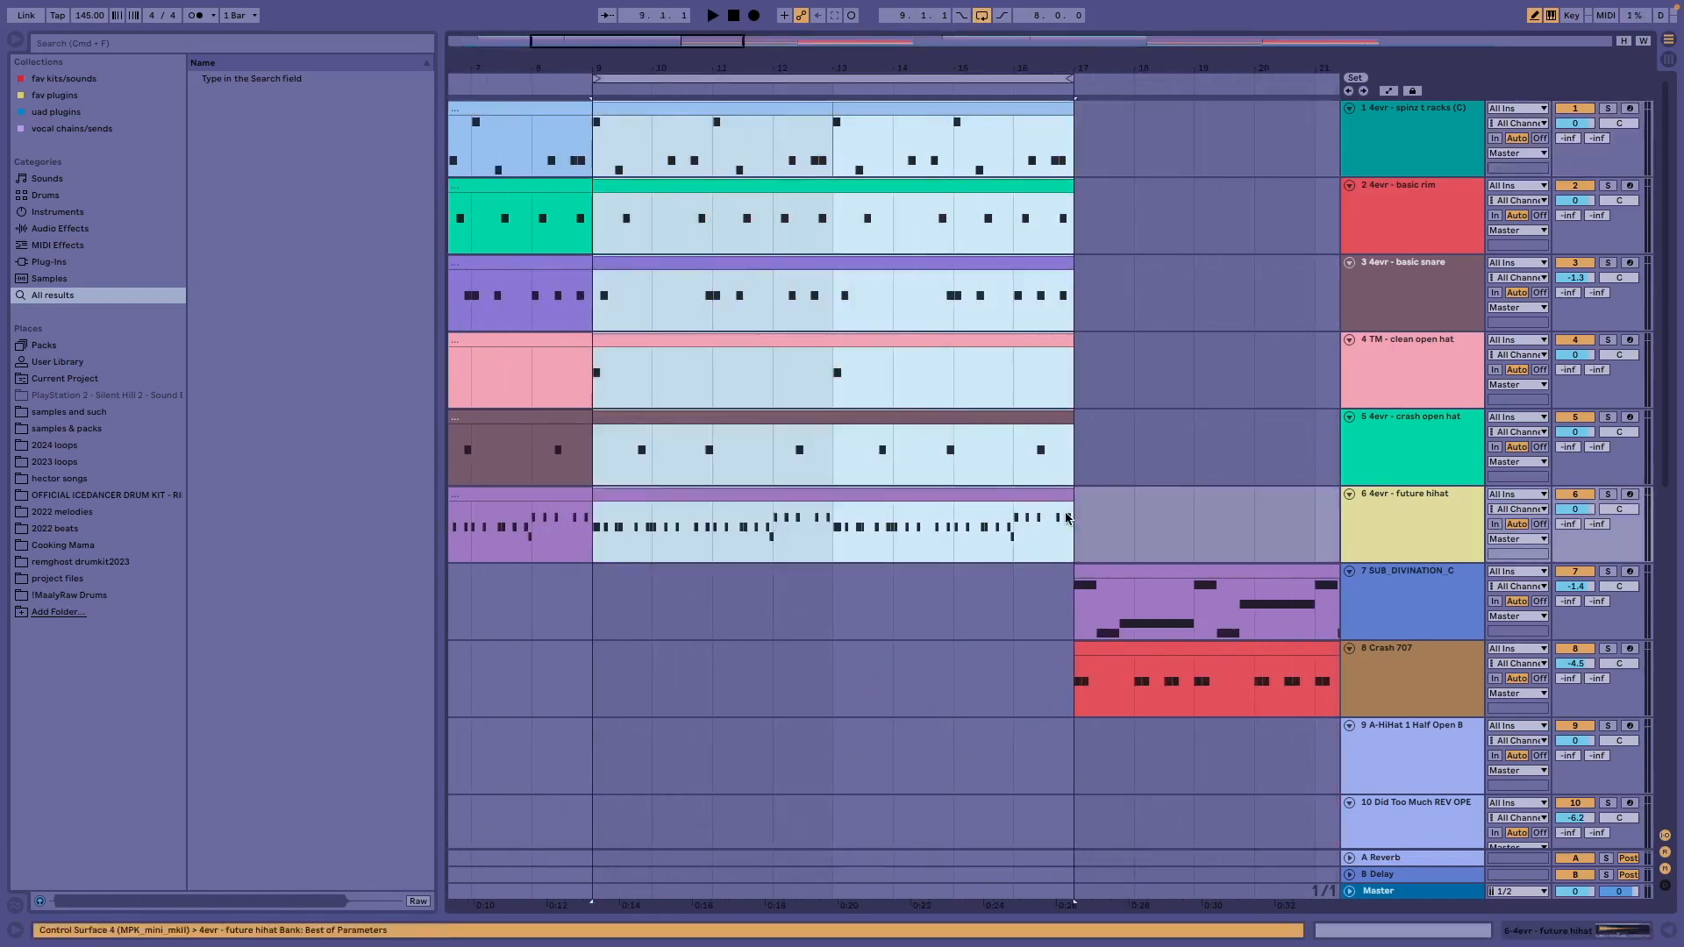
scroll(832, 340, down, 8)
scroll(878, 302, up, 8)
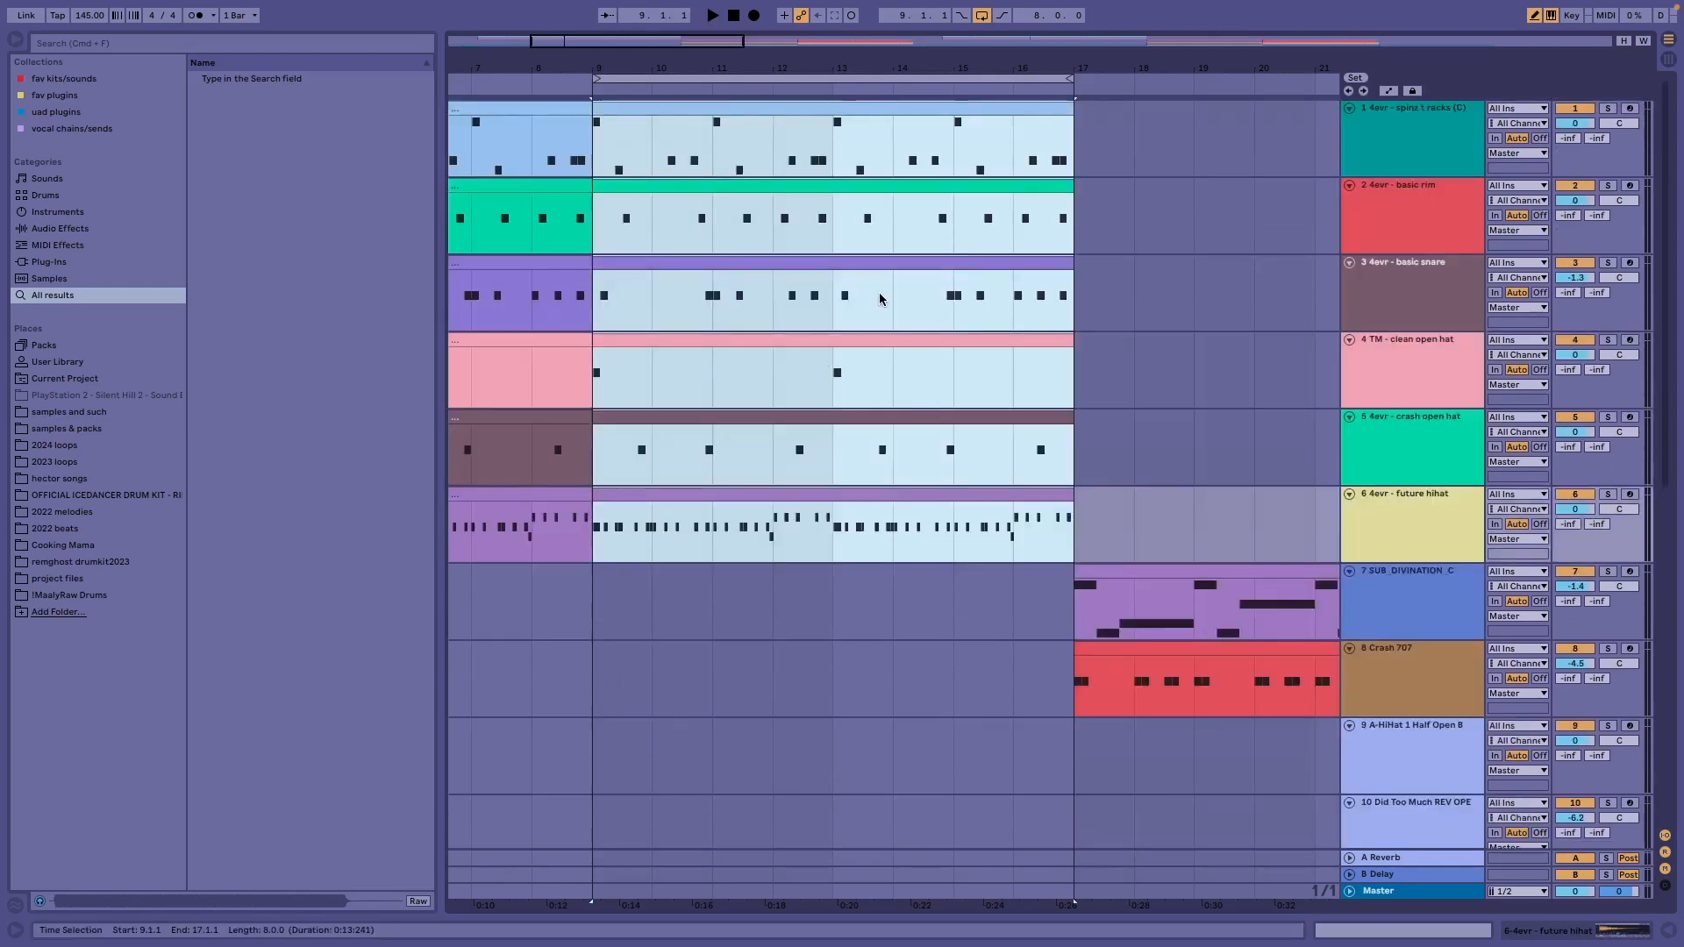
Open the spinz track's bar 9 clip in an enlarged note editor, play it soloed, and take the track out of solo
double_click(686, 104)
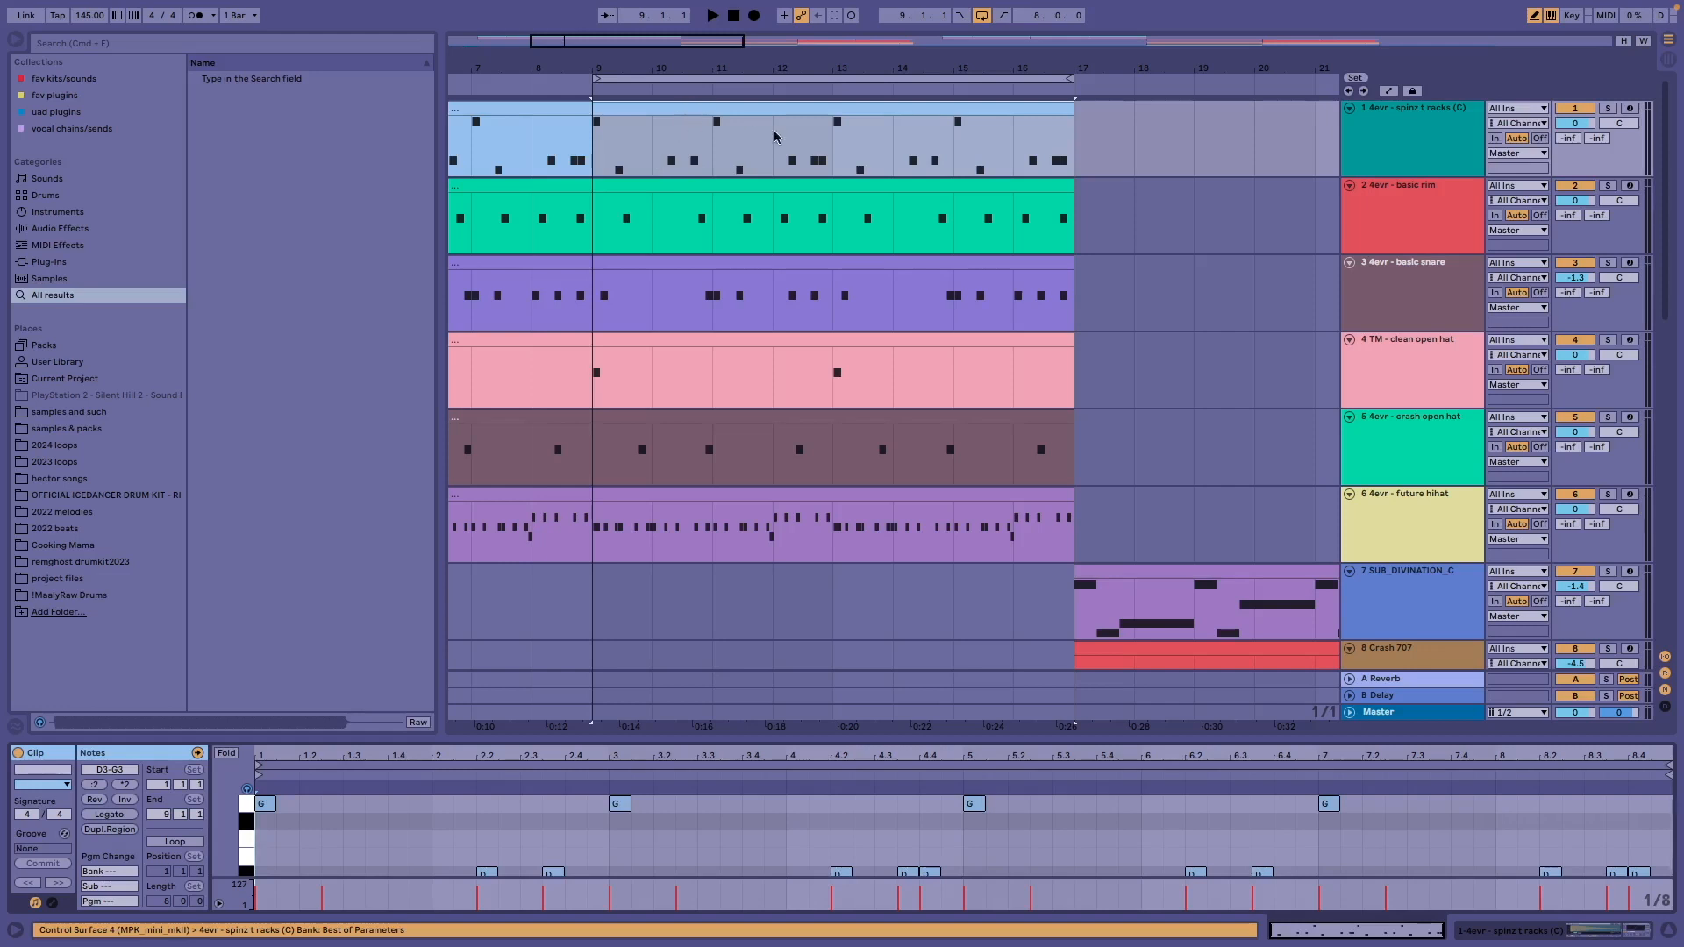
drag(442, 737, 418, 387)
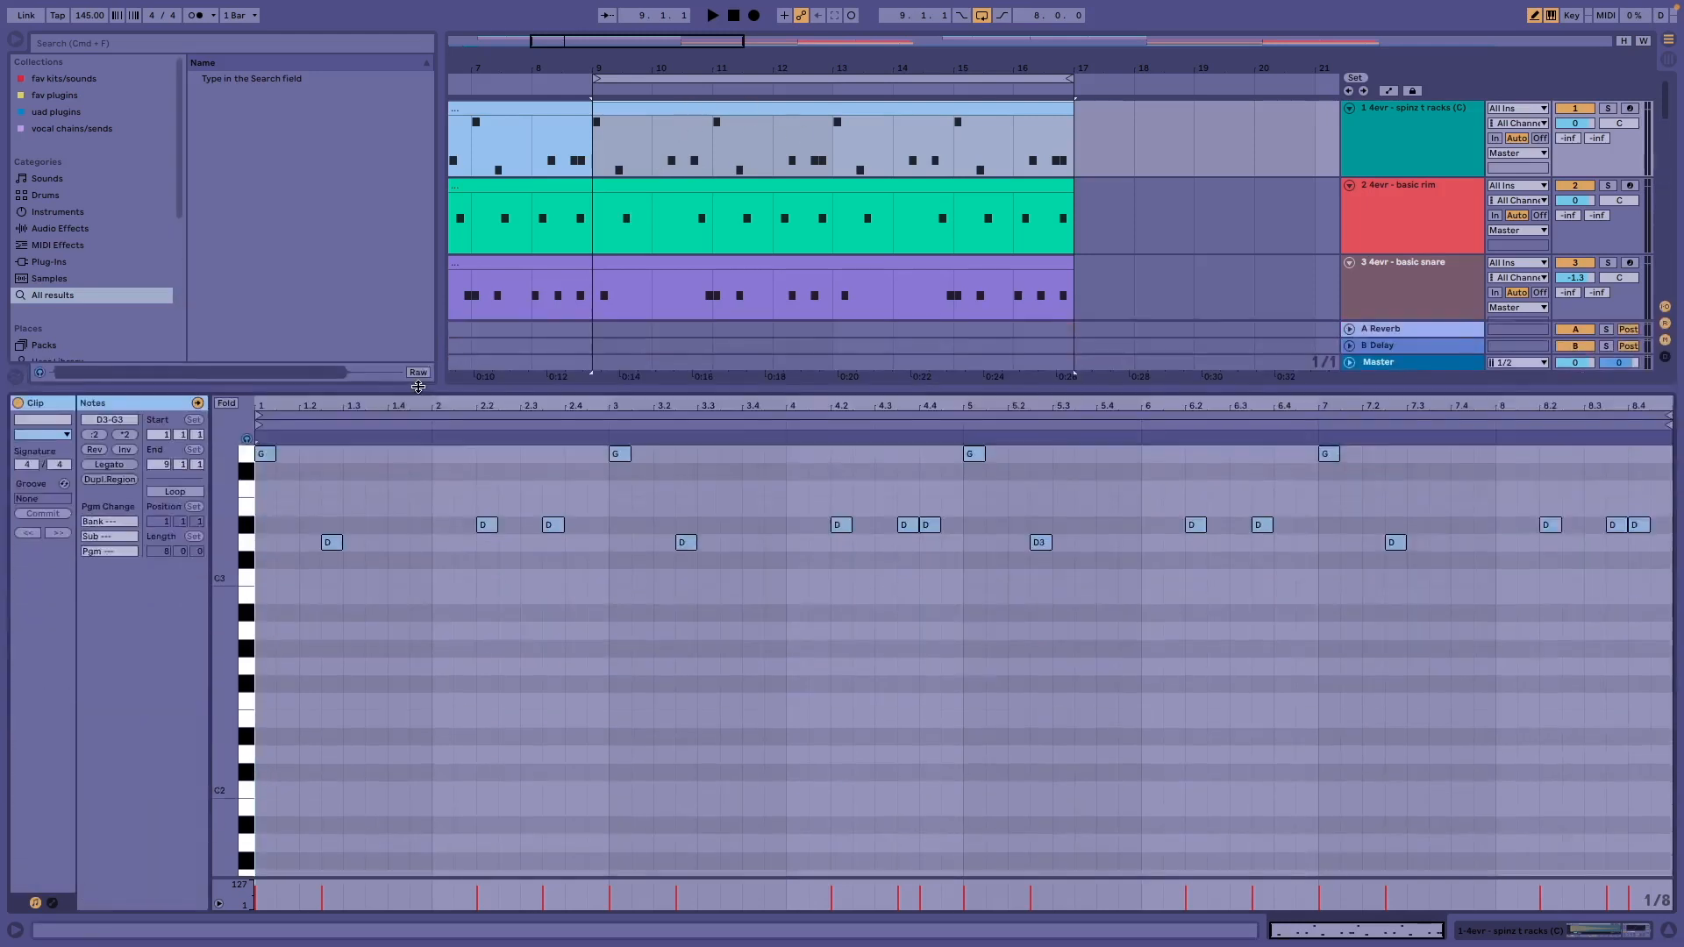
click(1602, 107)
key(space)
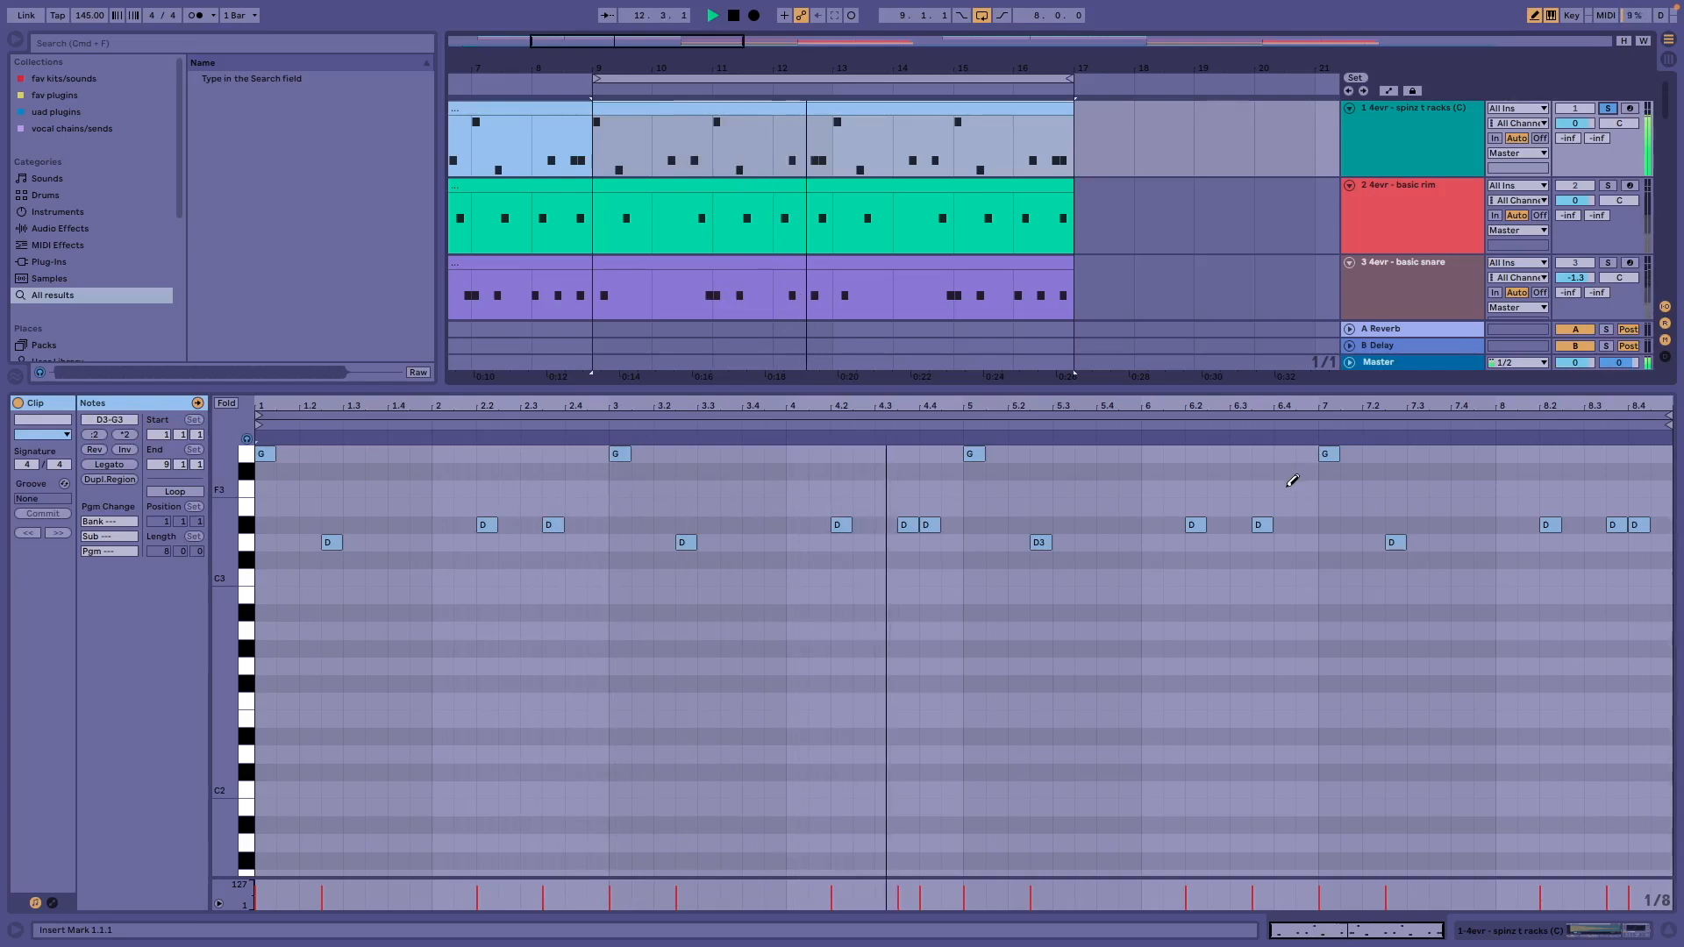
click(1608, 109)
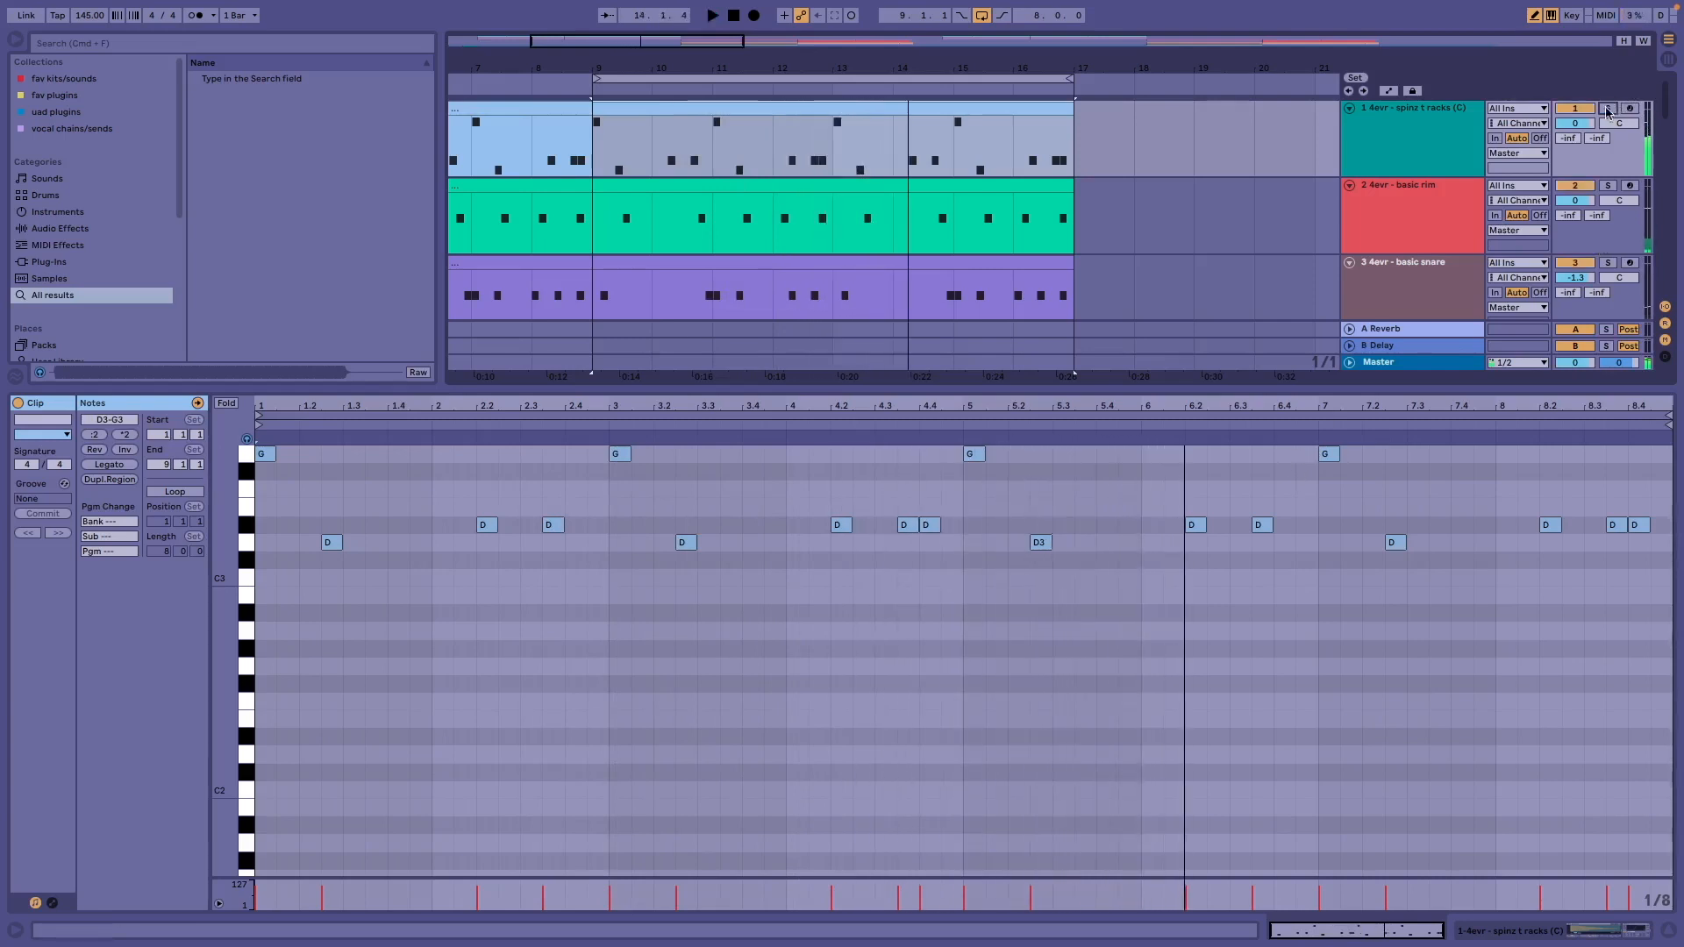
Solo the spinz and basic rim tracks during playback from bar 9 and open the rim clip's notes in folded view
click(608, 244)
click(1489, 208)
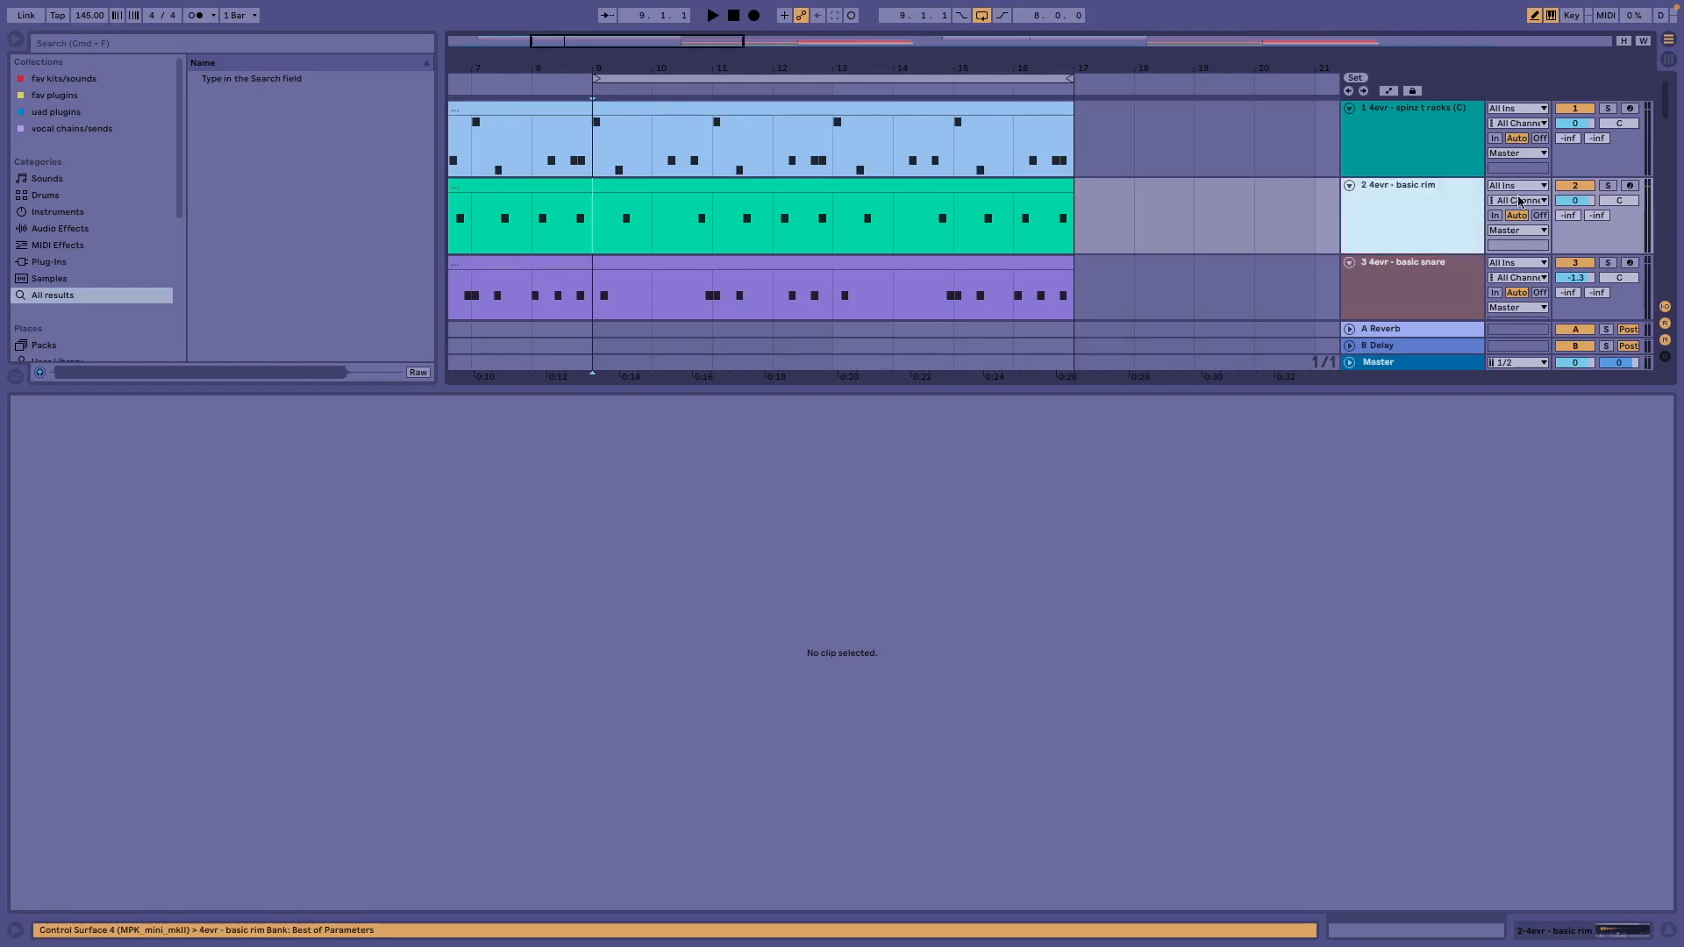
click(1608, 189)
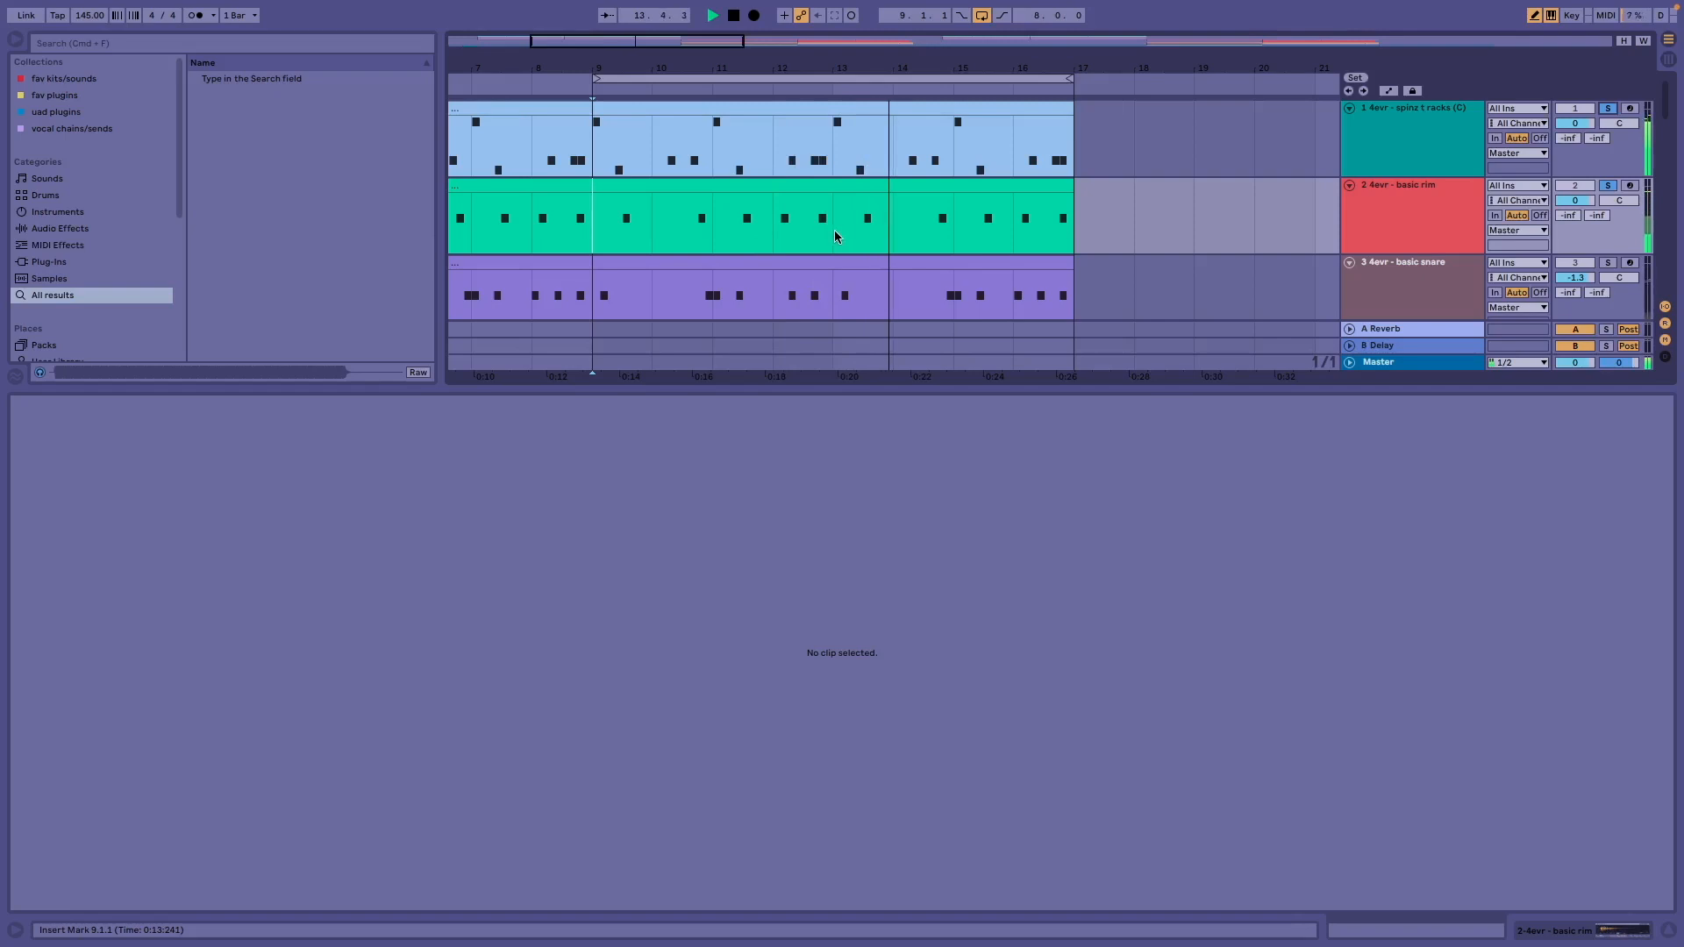
click(890, 191)
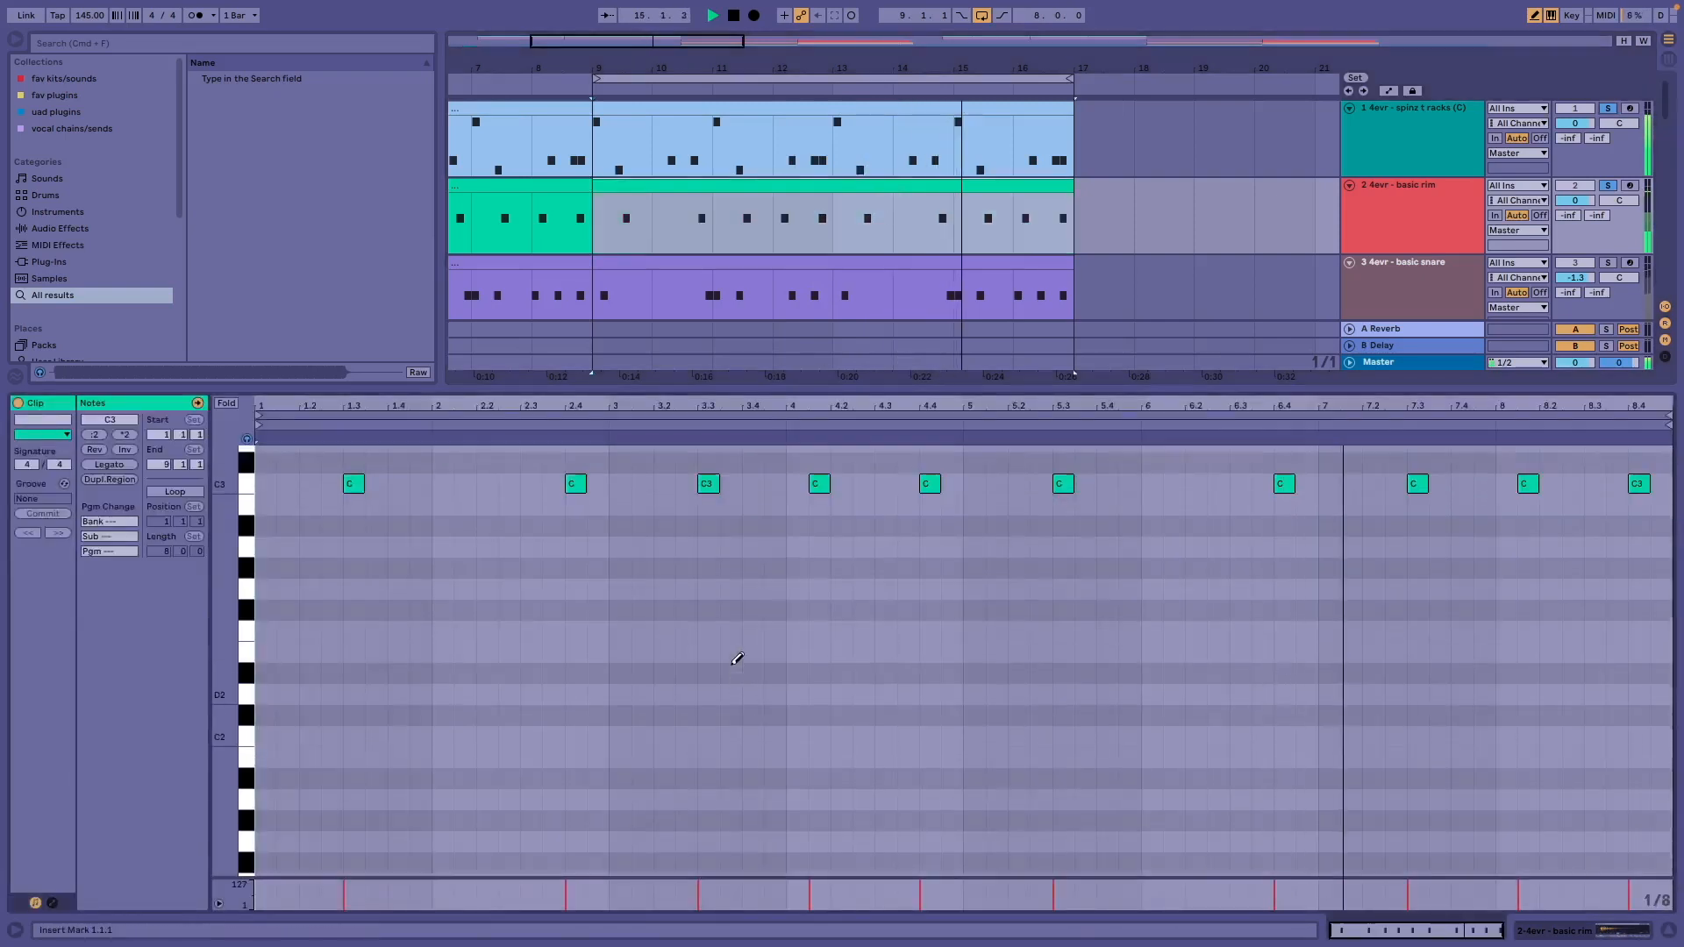
click(228, 404)
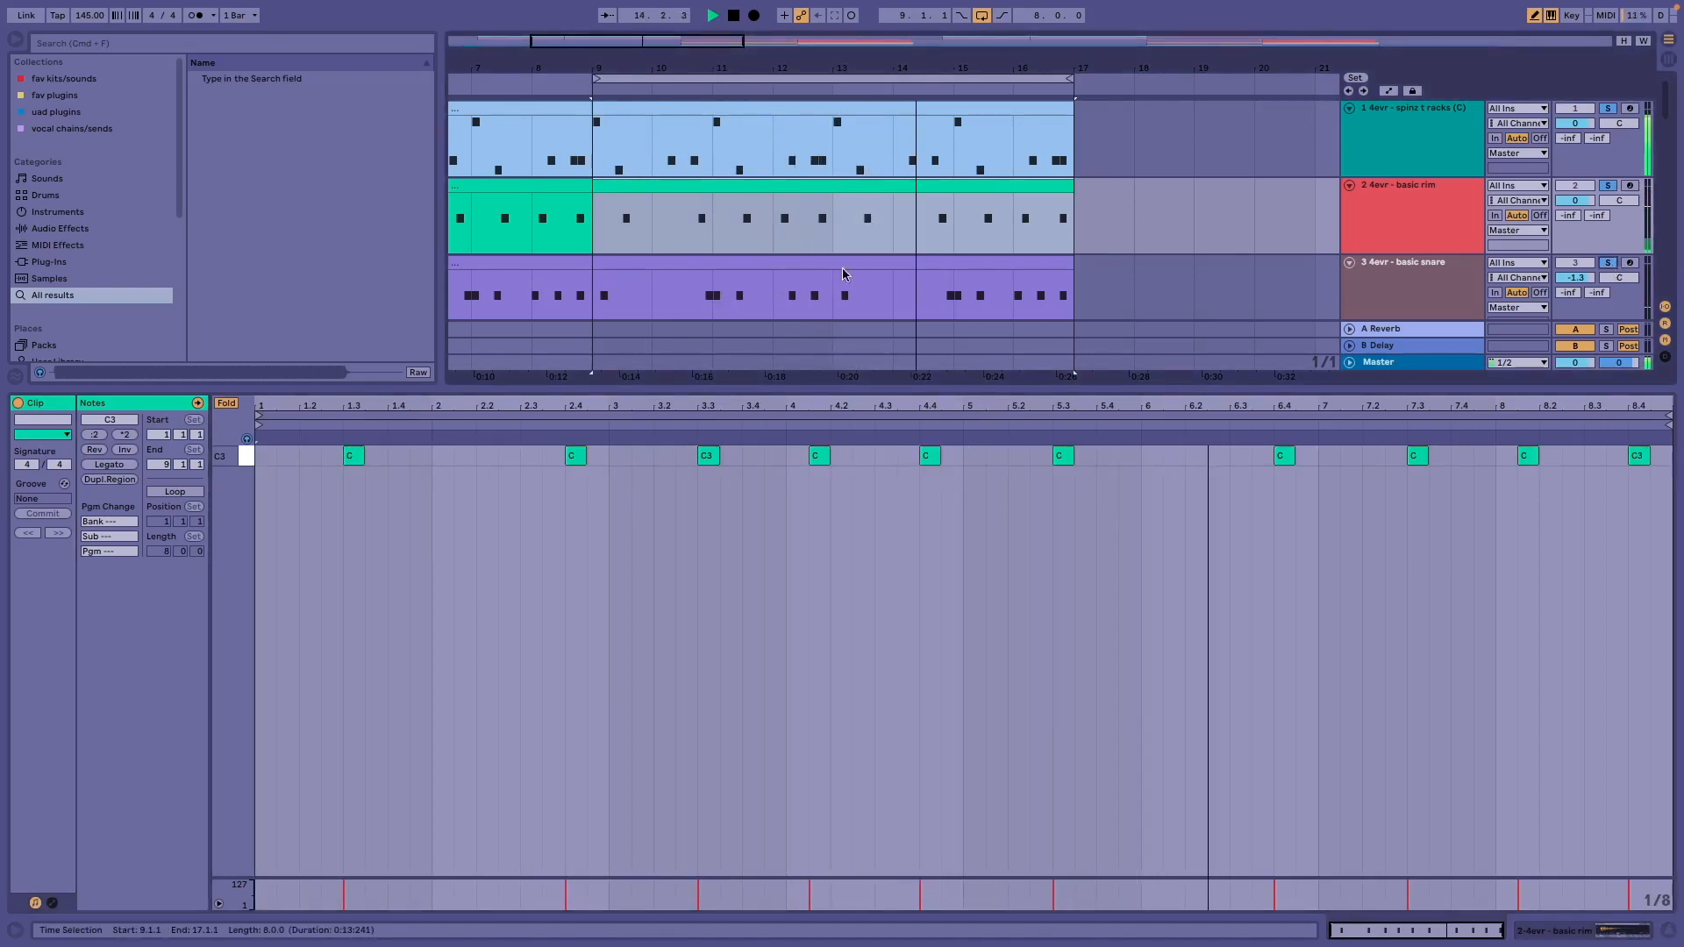
Add the basic snare, clean open hat, crash open hat and future hihat tracks to the solo one by one during playback
scroll(888, 263, down, 2)
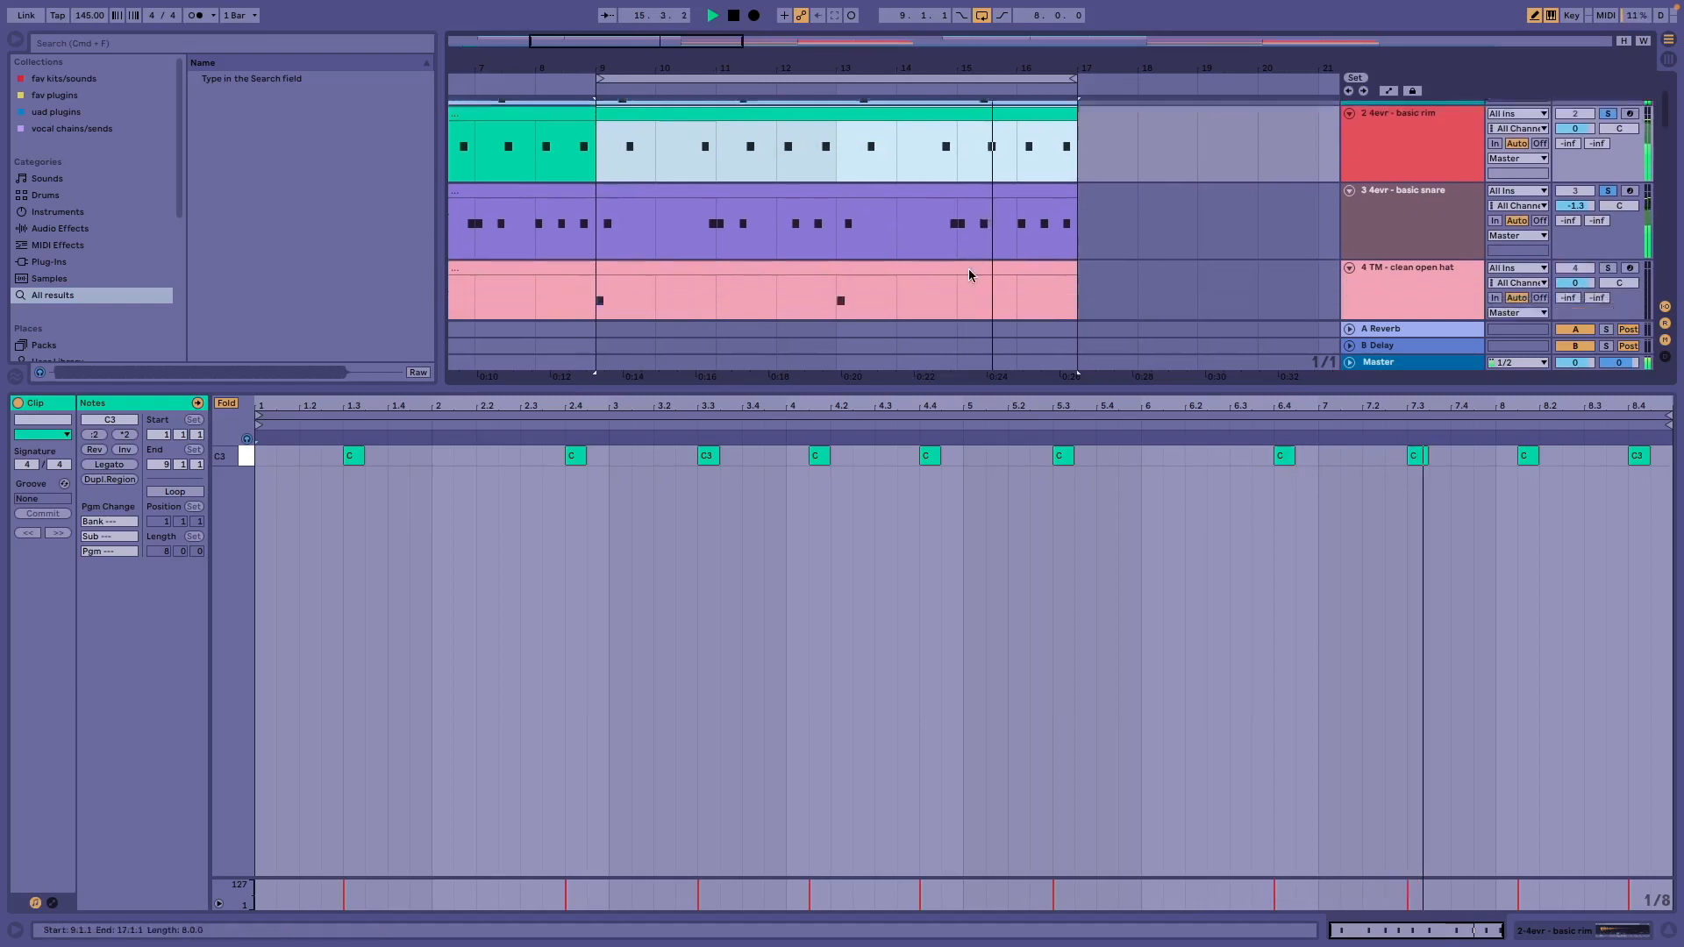
scroll(968, 269, down, 1)
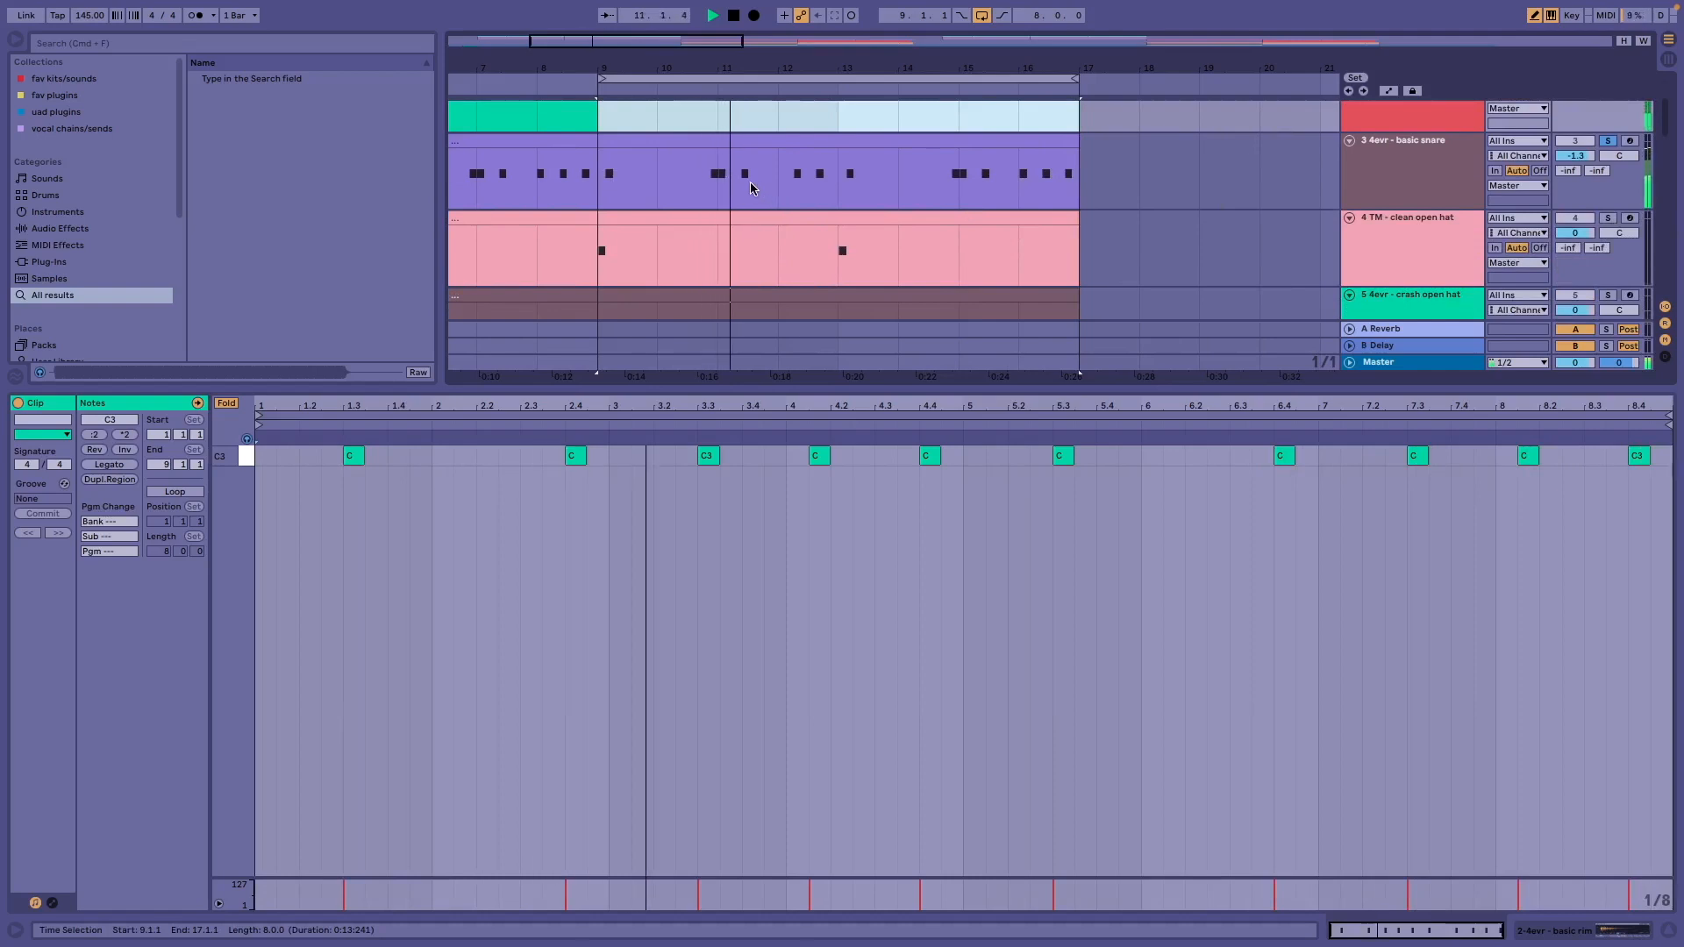
scroll(760, 183, up, 1)
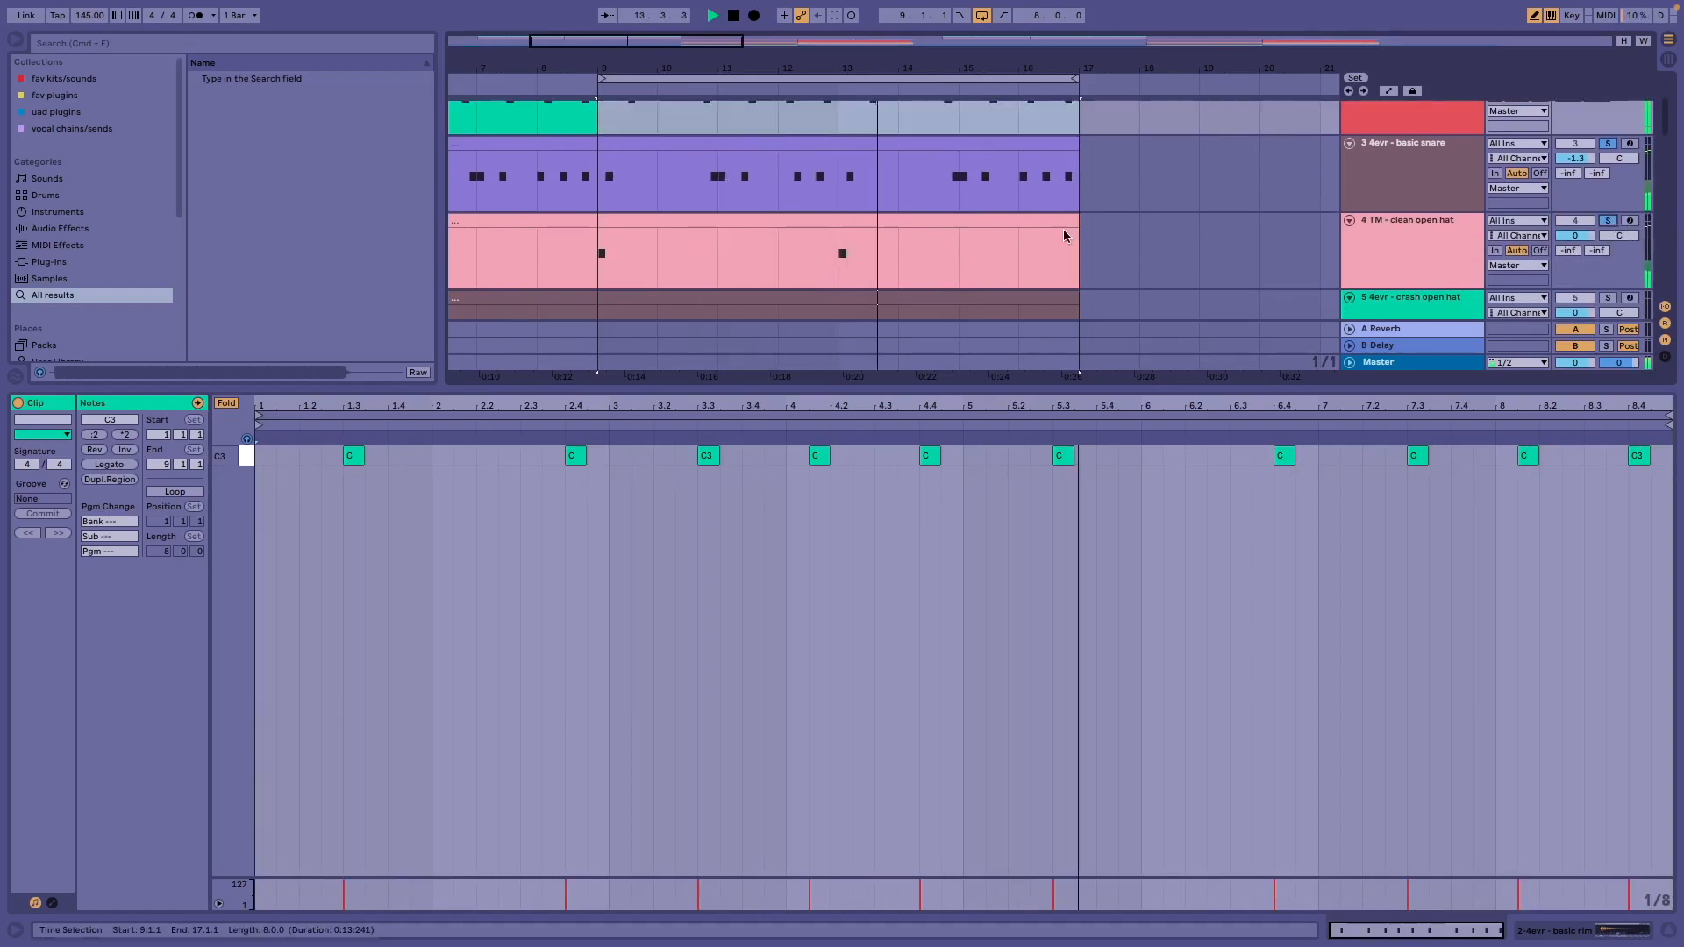
scroll(1583, 166, down, 4)
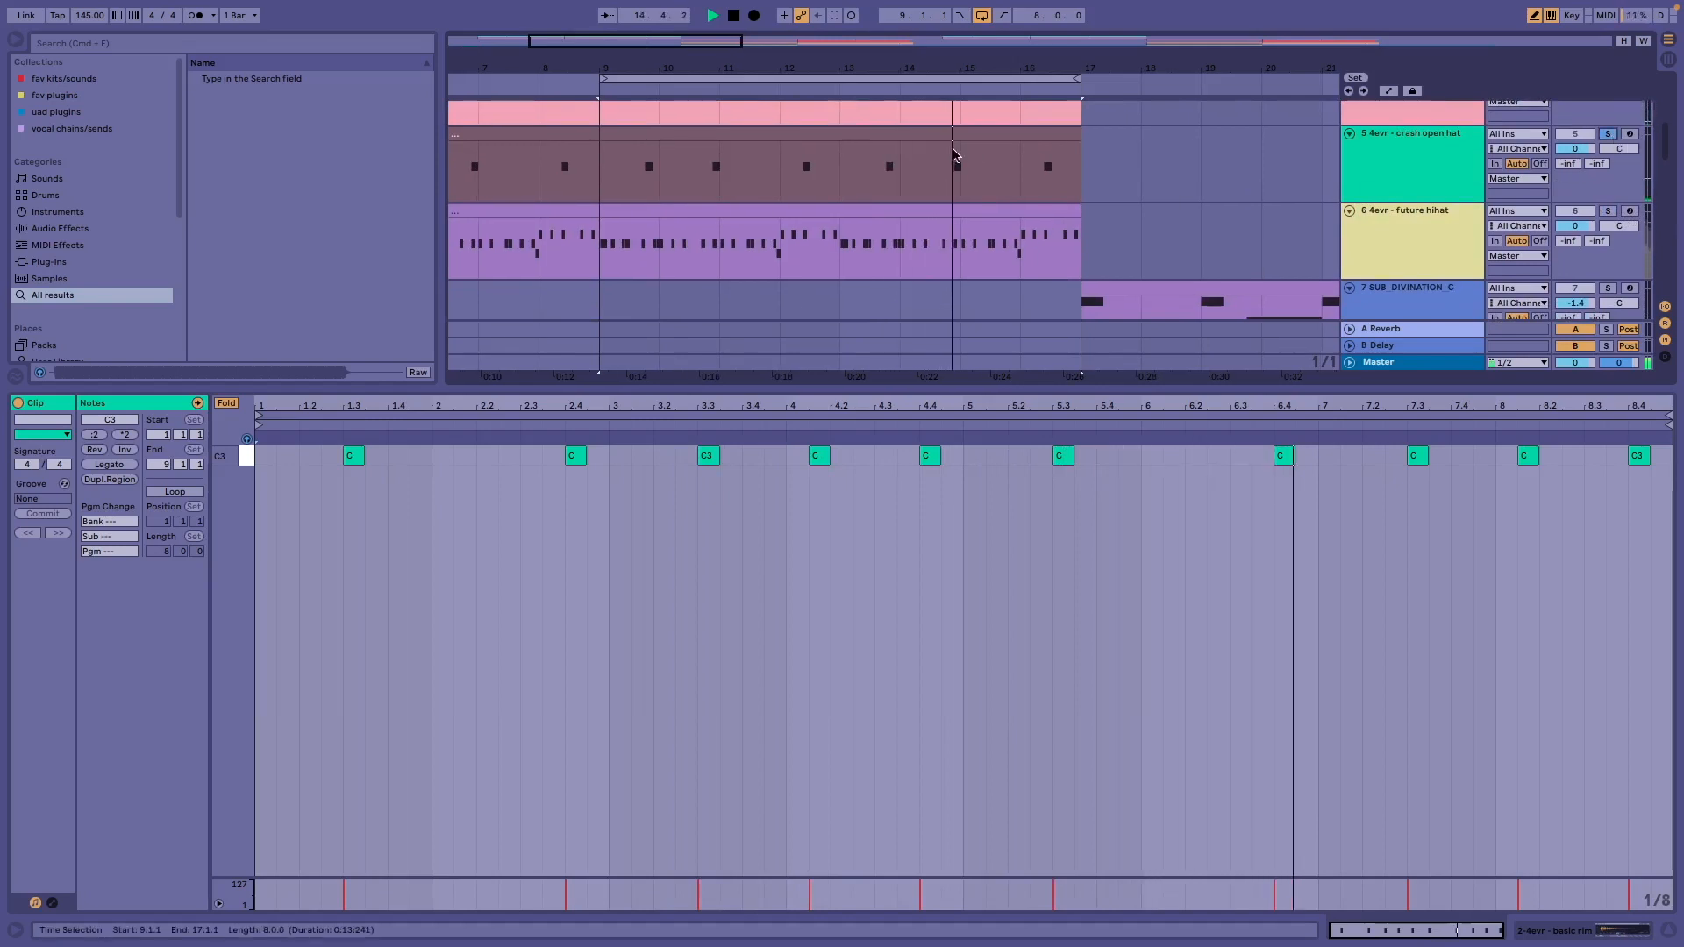
scroll(909, 199, up, 3)
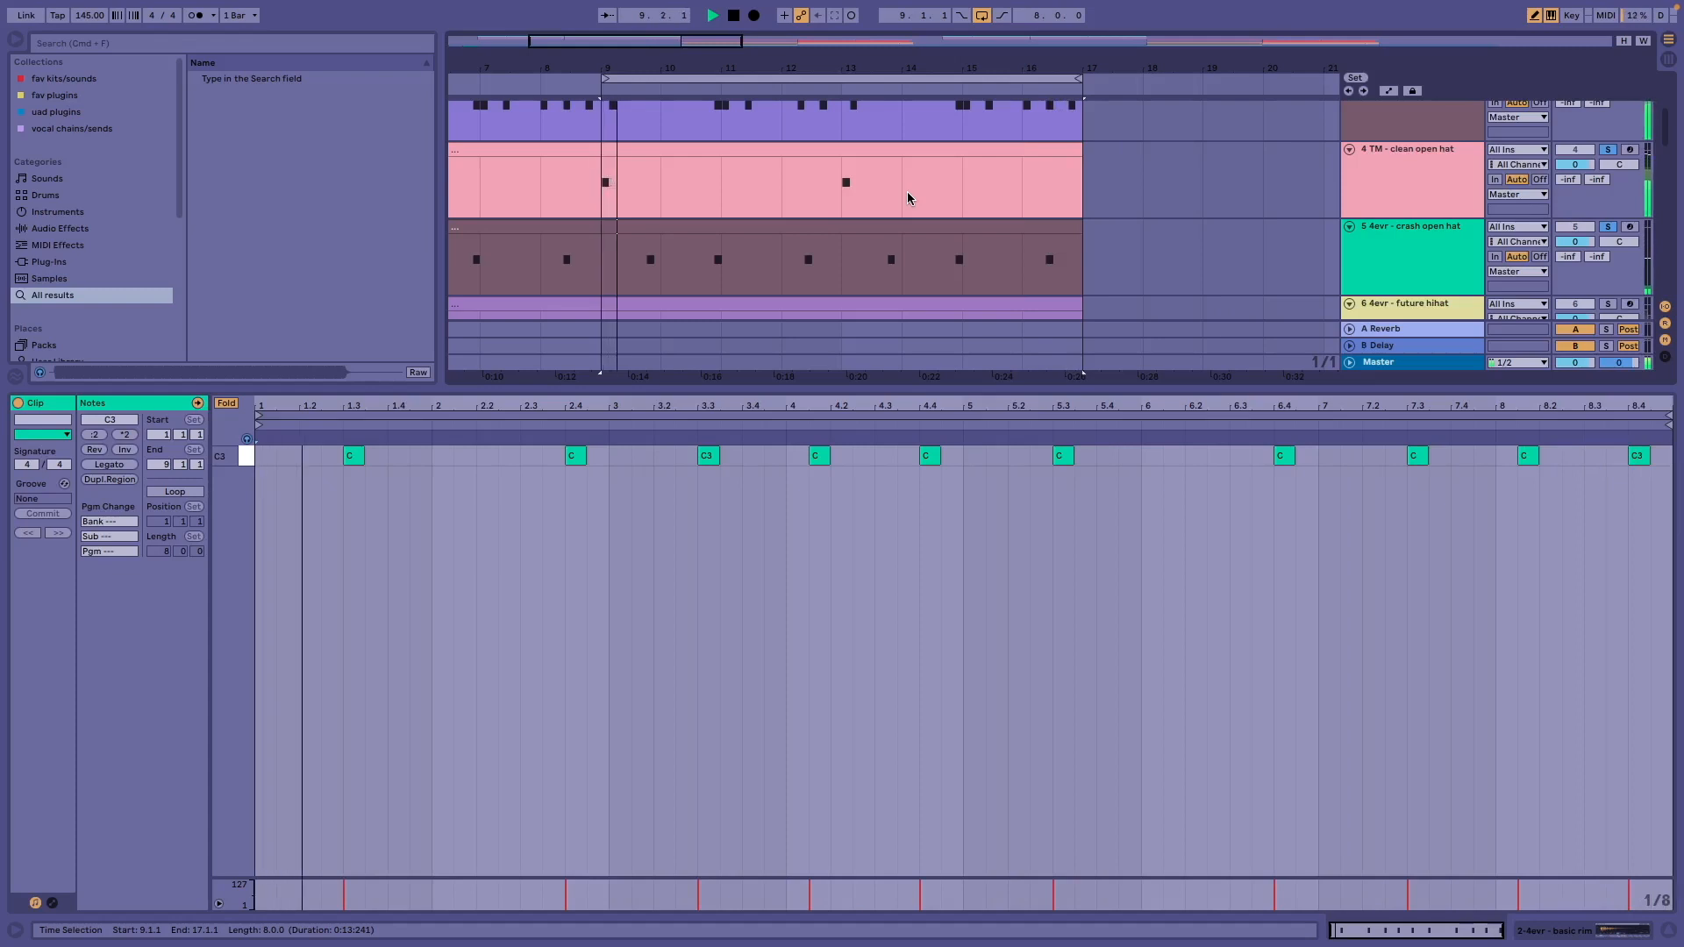
scroll(908, 194, down, 1)
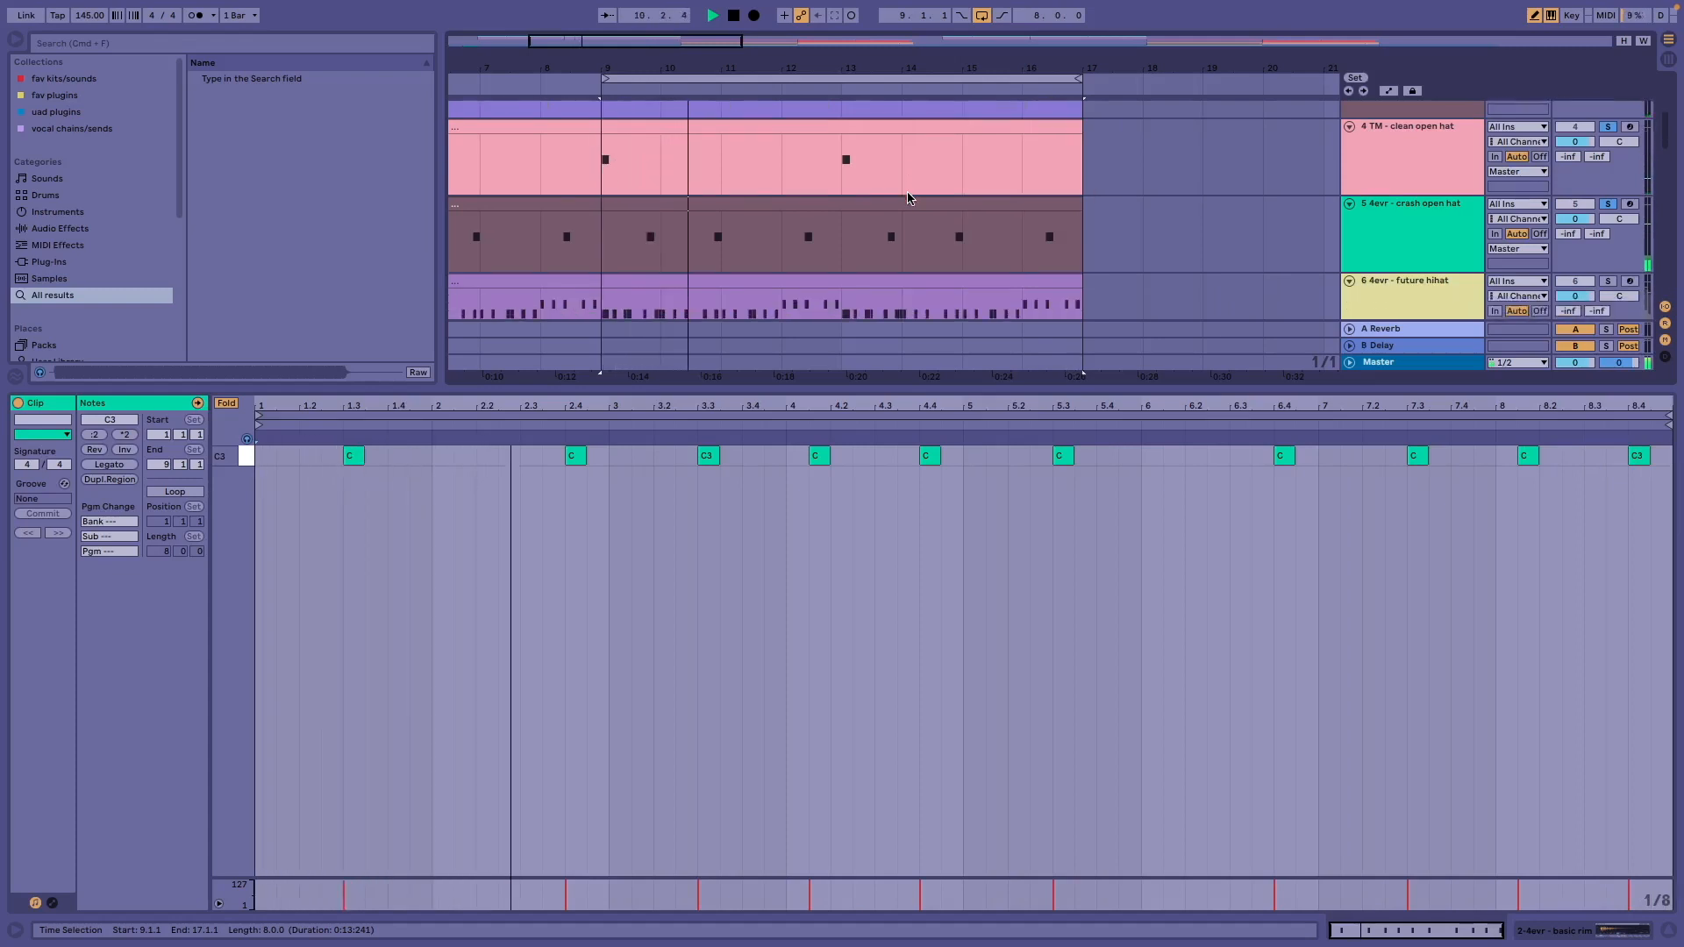
scroll(909, 198, down, 2)
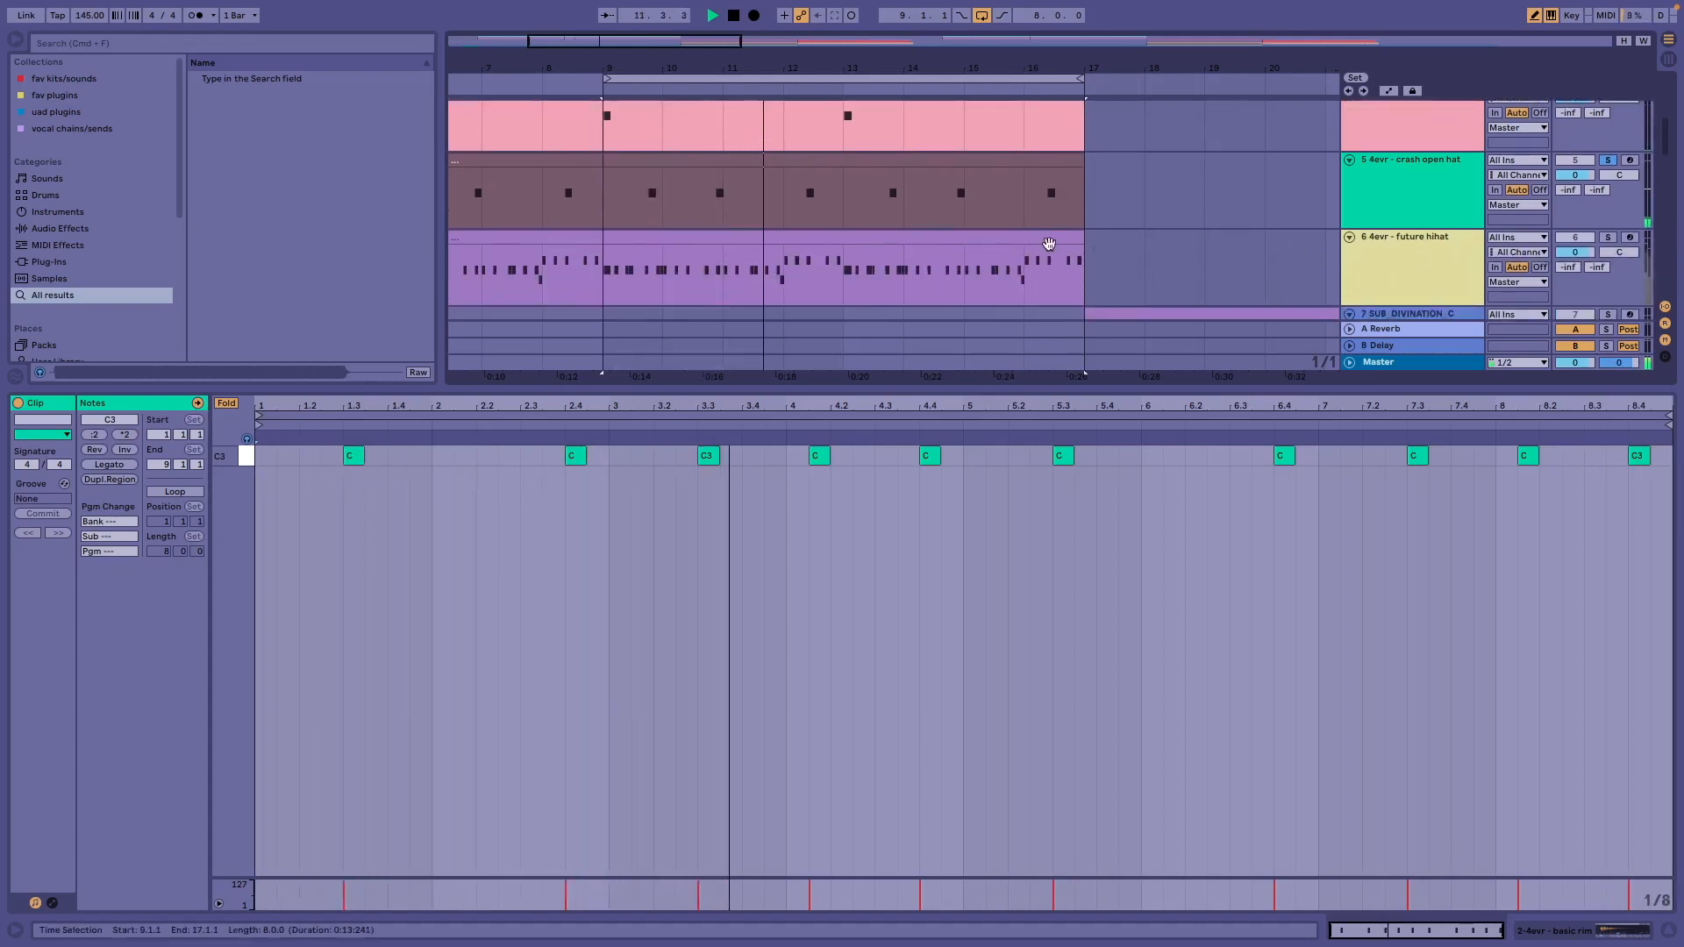
scroll(1047, 242, down, 2)
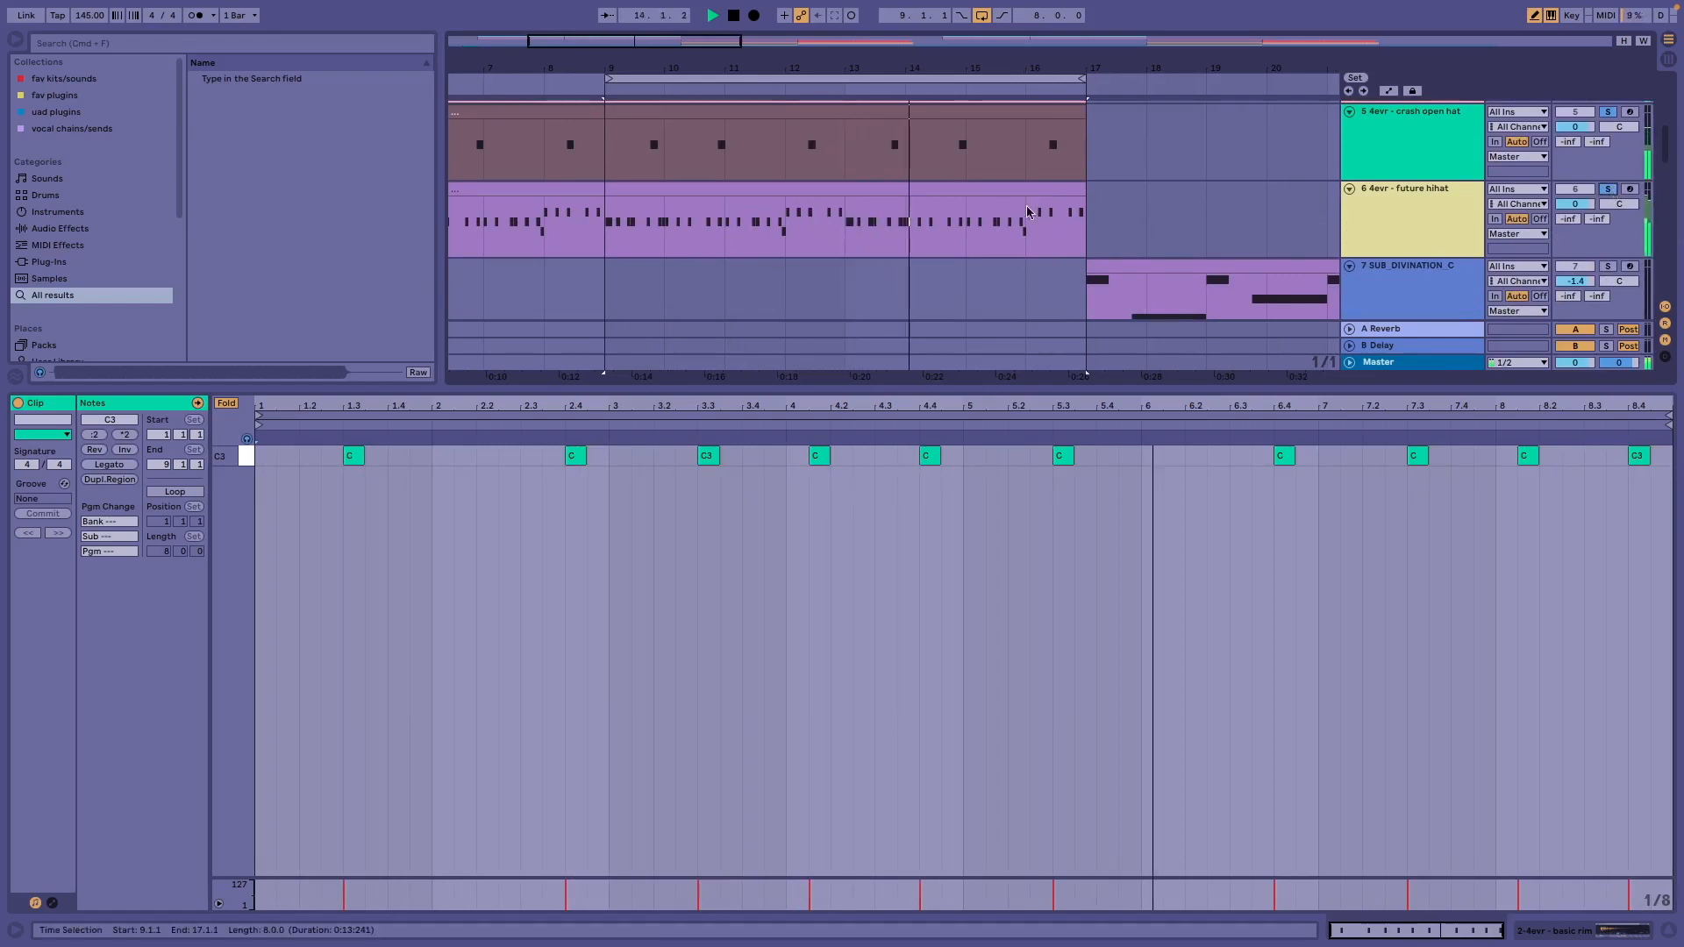
Examine the notes of the future hihat clip from bar 9, stop playback and close the note editor
click(1004, 191)
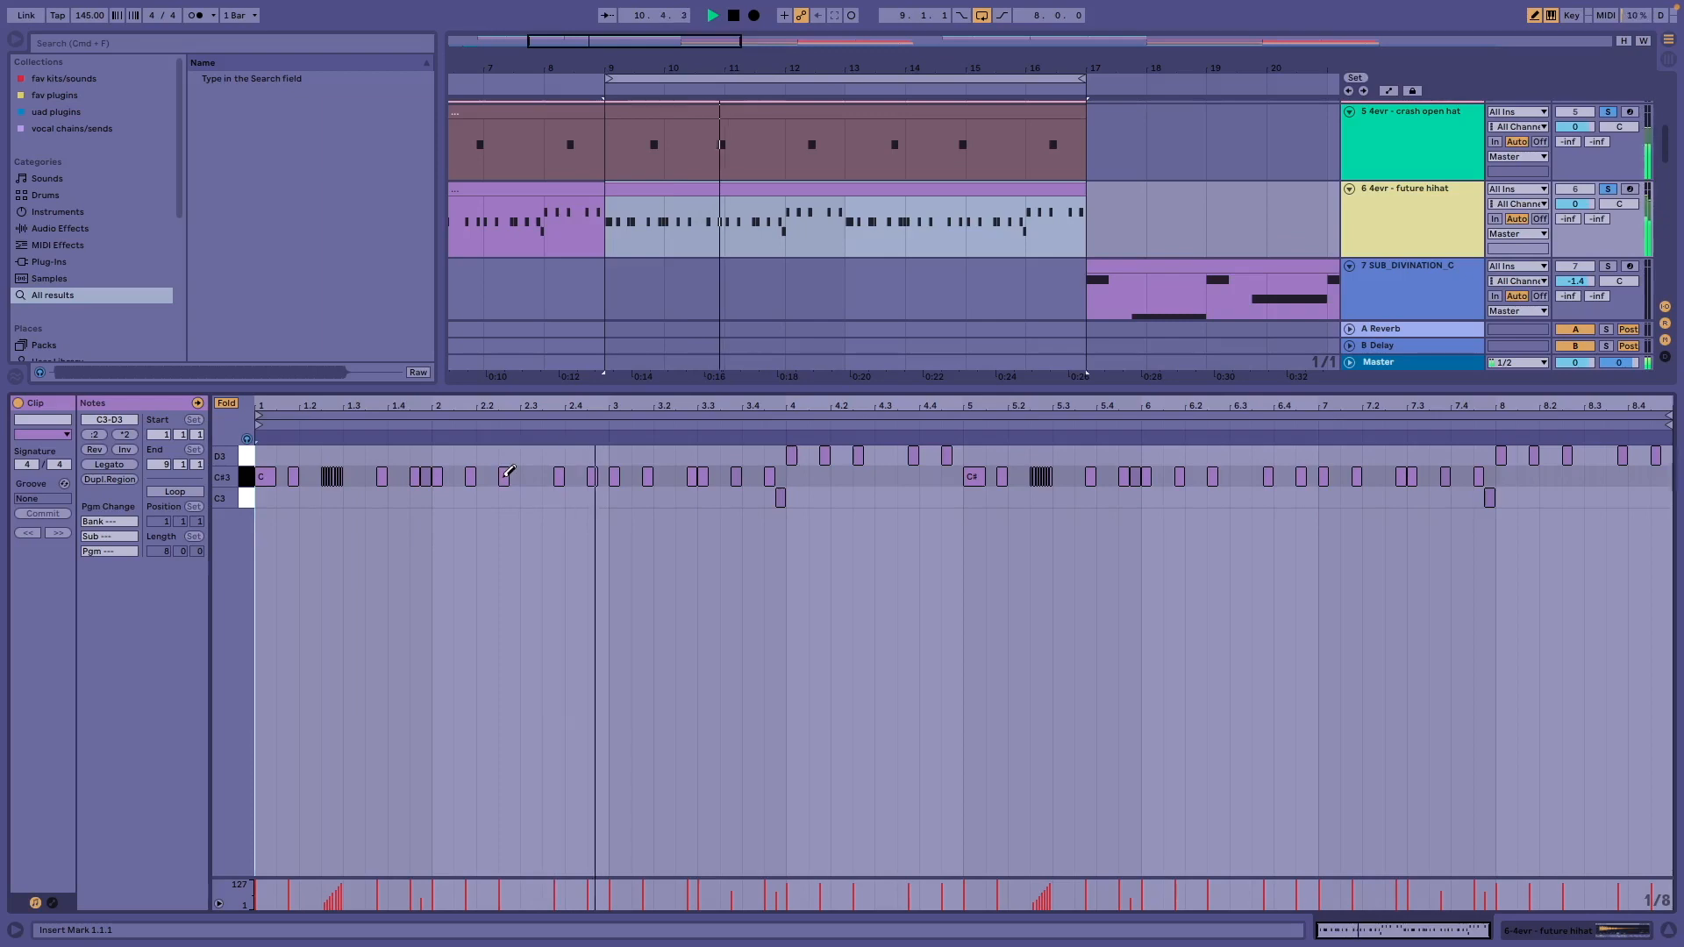
drag(571, 387, 571, 702)
scroll(693, 324, up, 3)
scroll(694, 329, down, 2)
scroll(693, 329, down, 5)
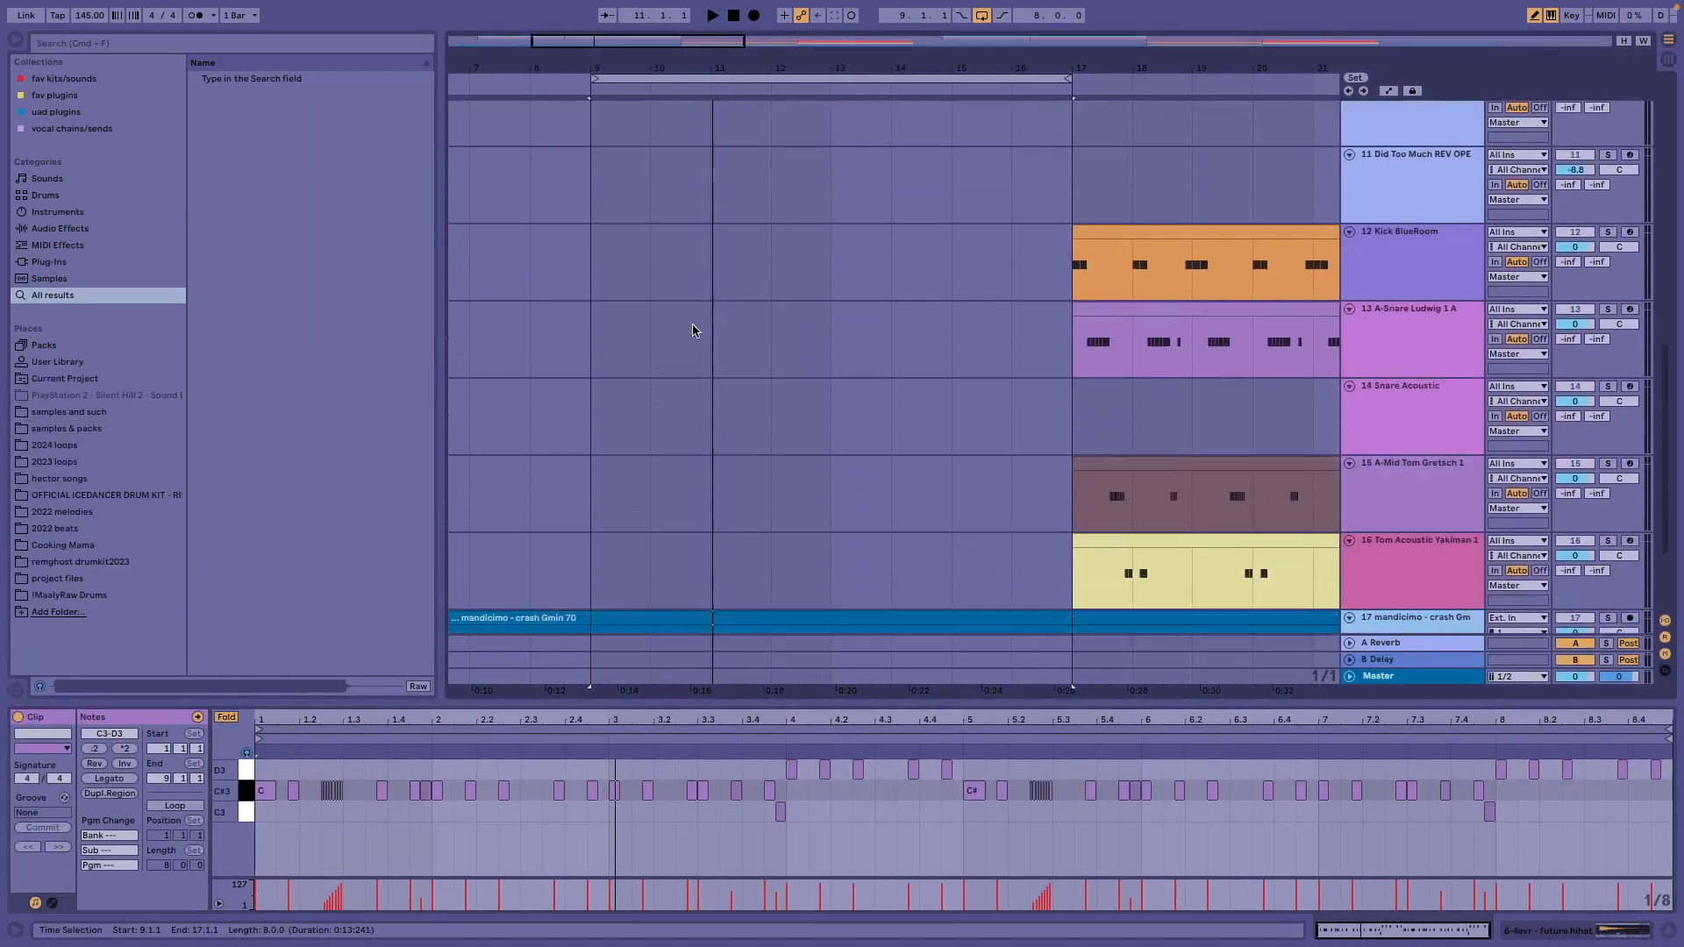
scroll(693, 329, up, 4)
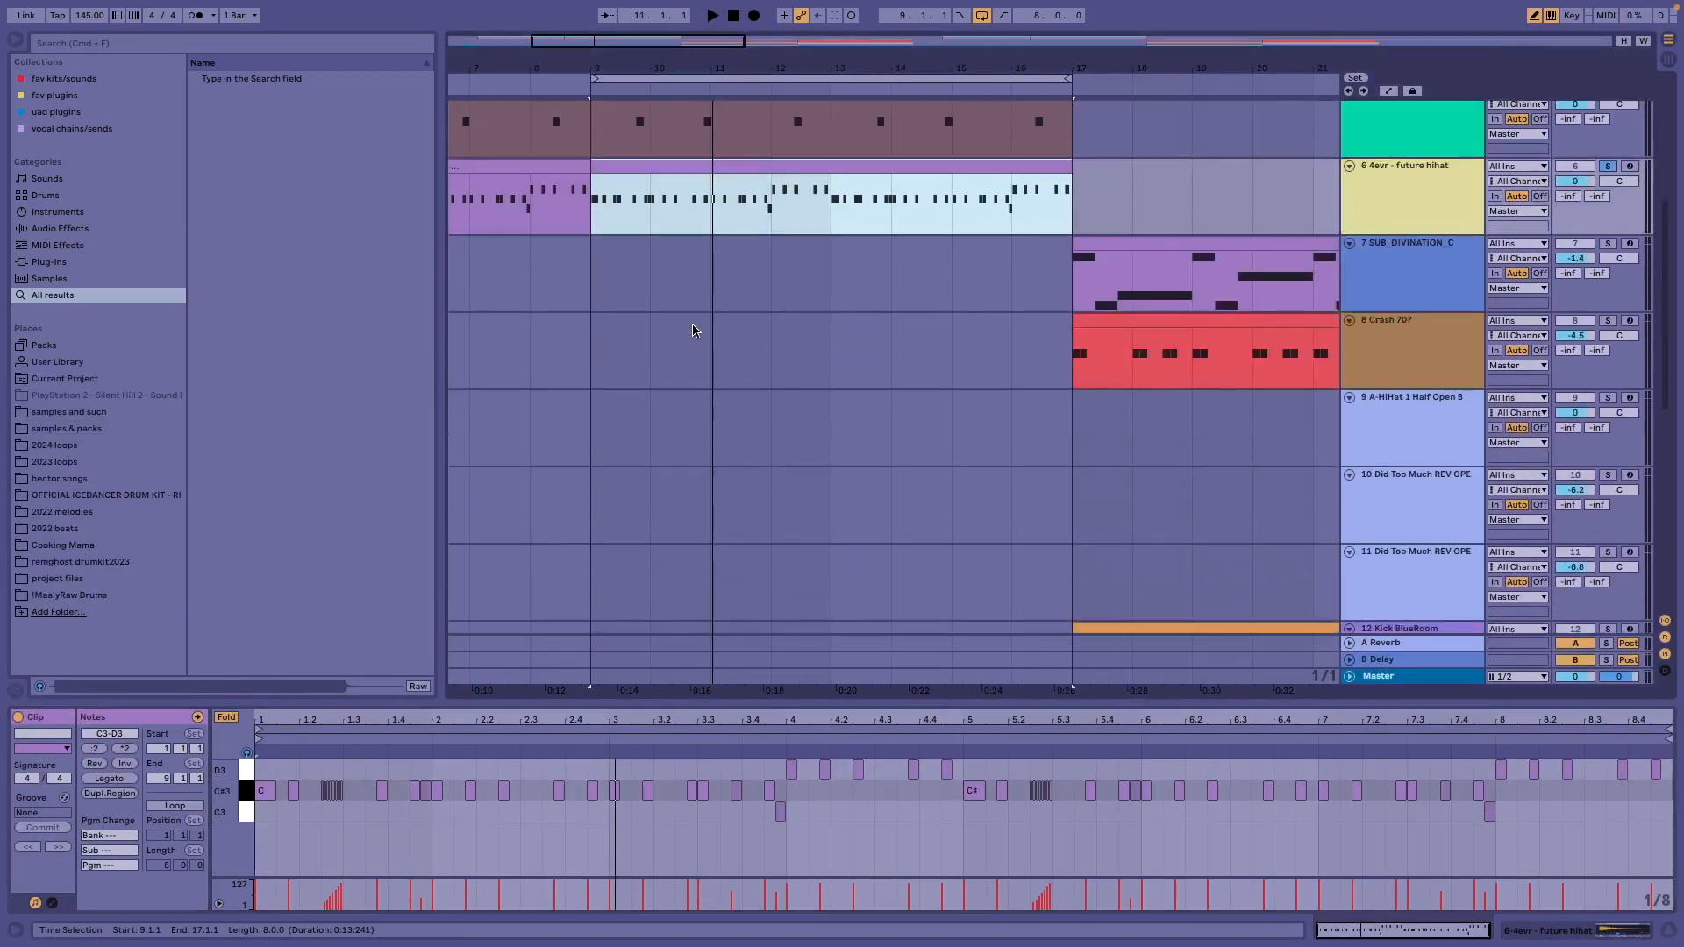
double_click(661, 173)
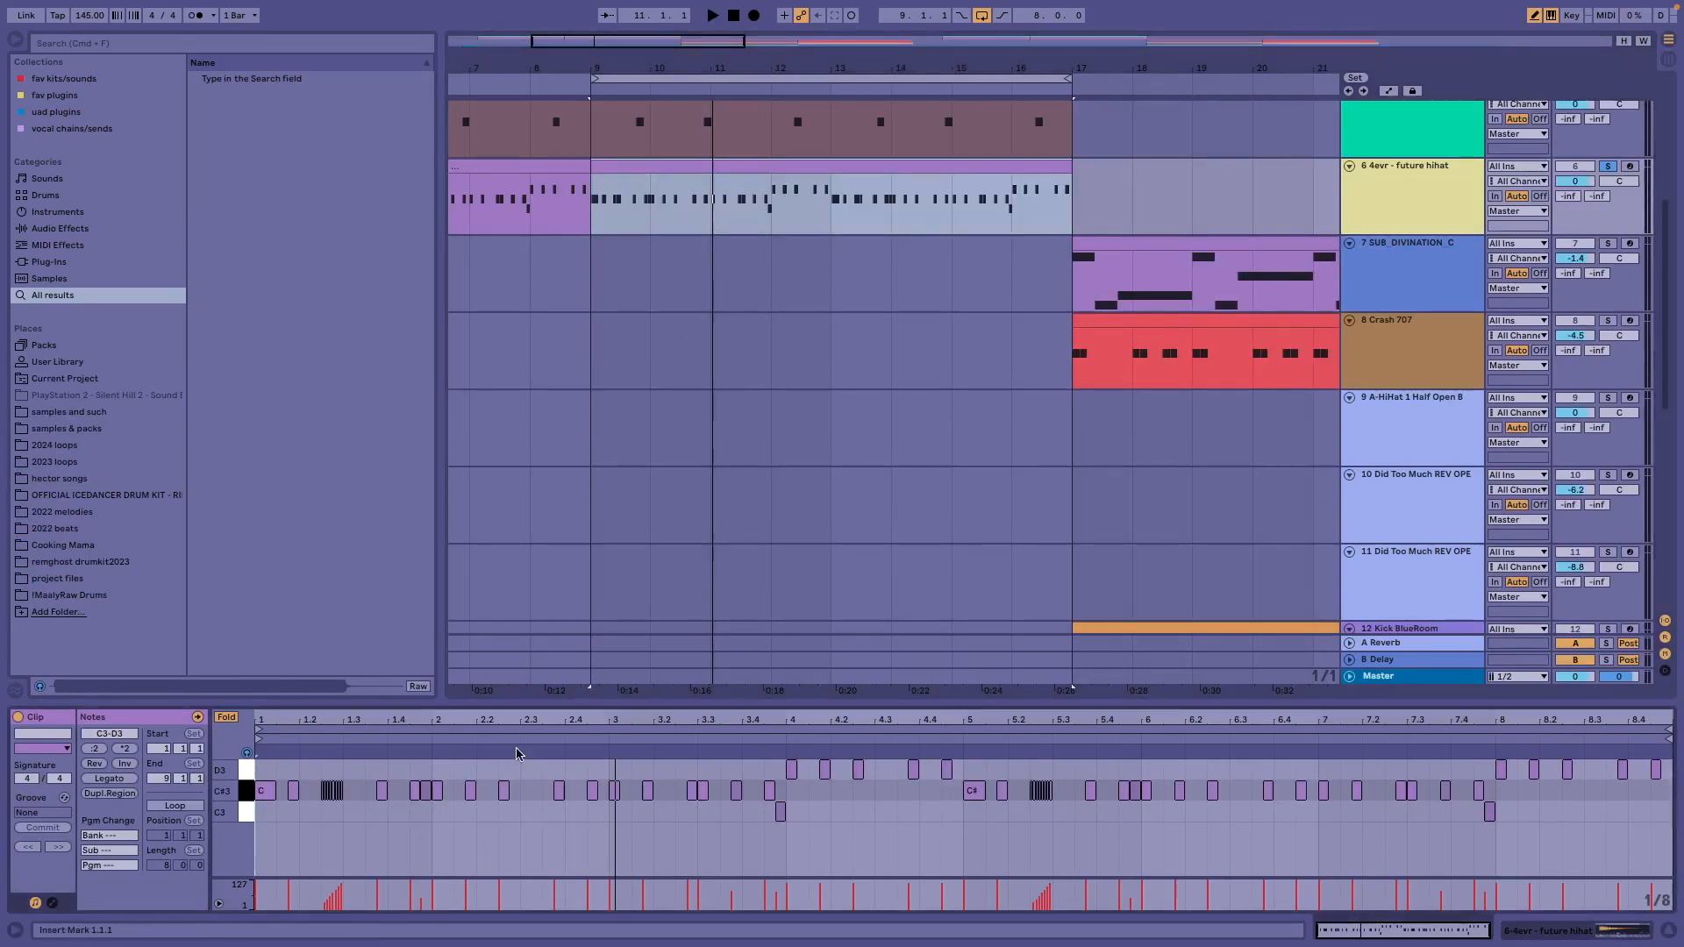
drag(509, 704, 519, 503)
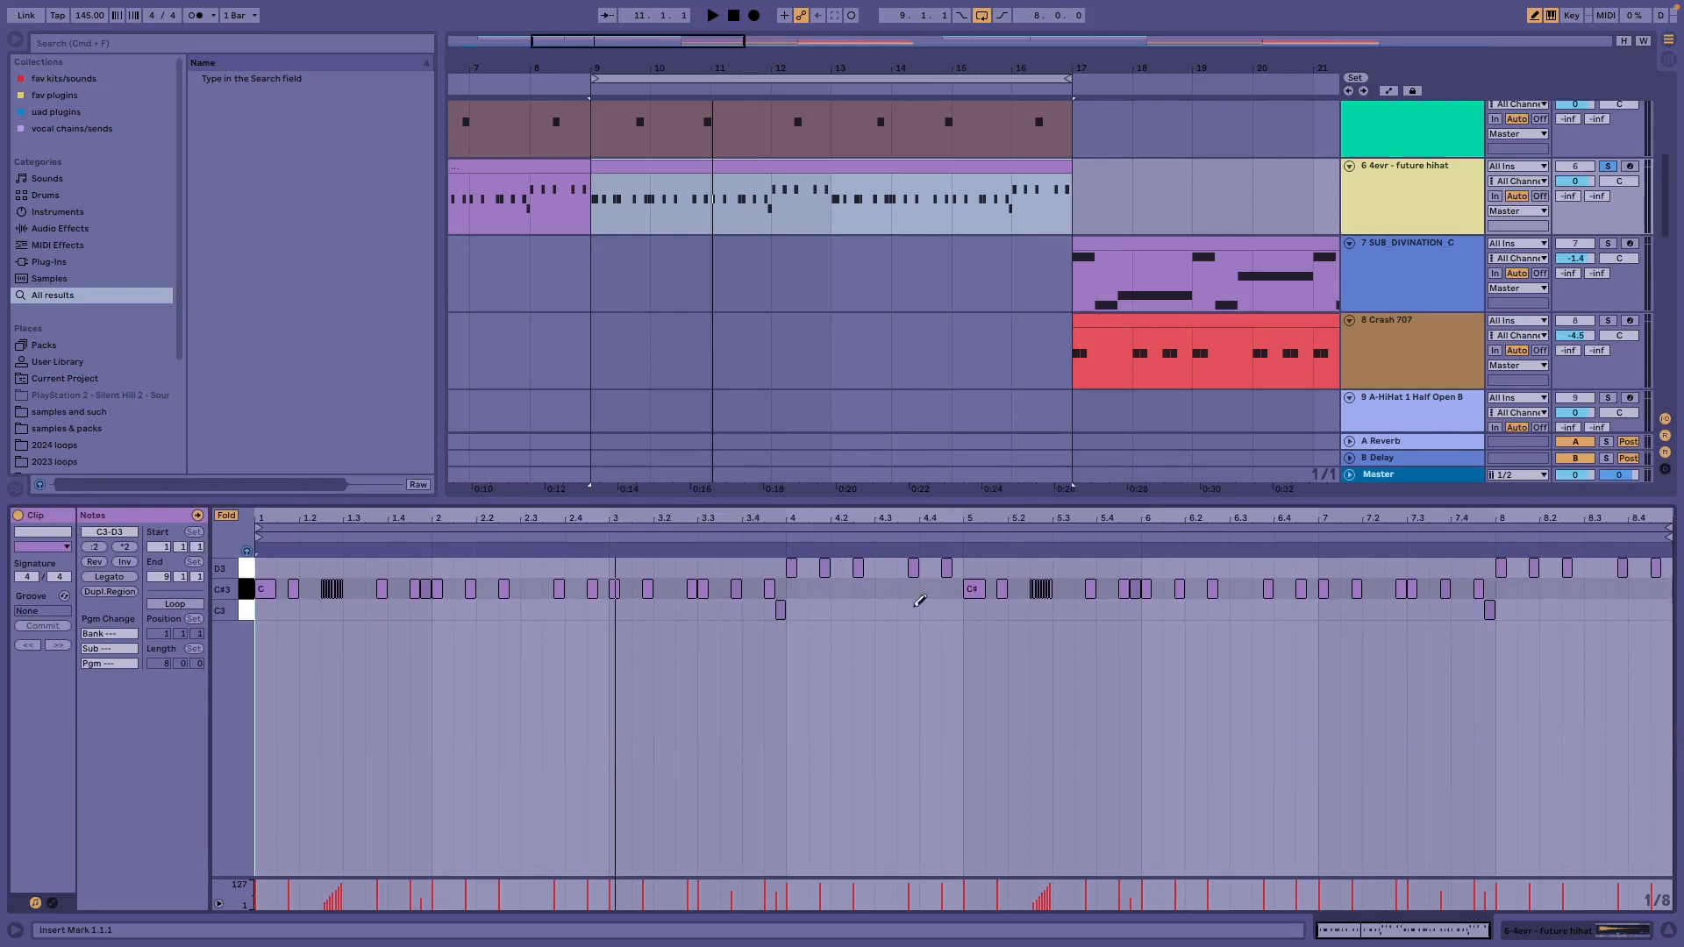
drag(790, 500, 812, 895)
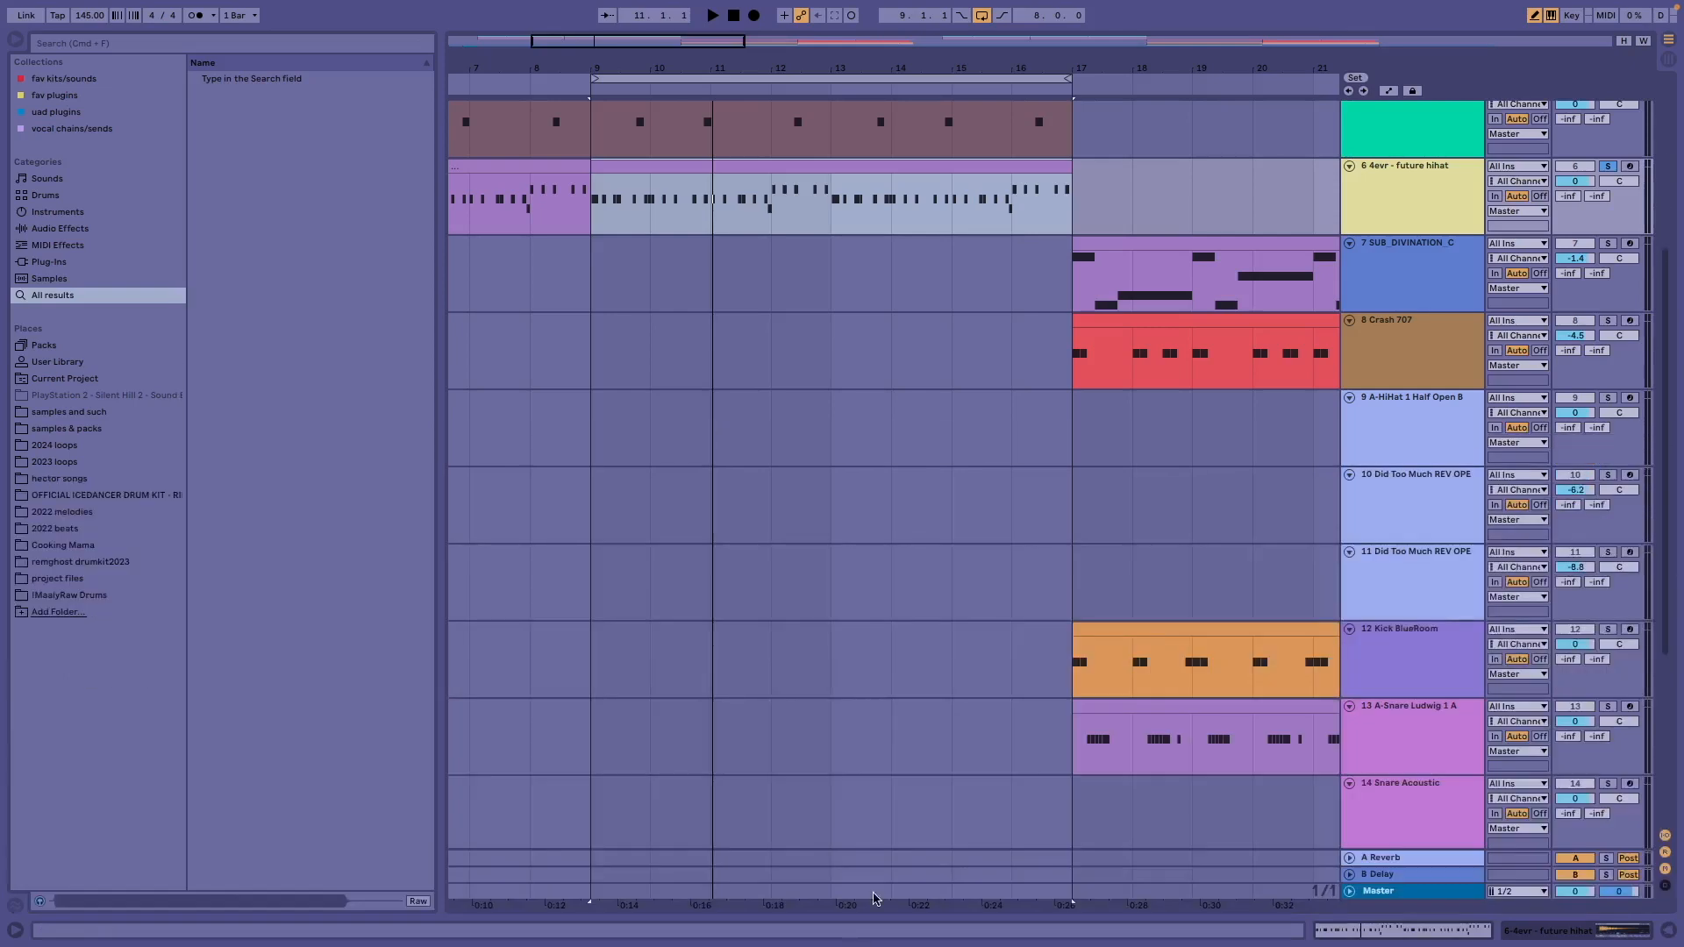
scroll(870, 467, down, 5)
scroll(870, 467, up, 4)
scroll(869, 466, up, 5)
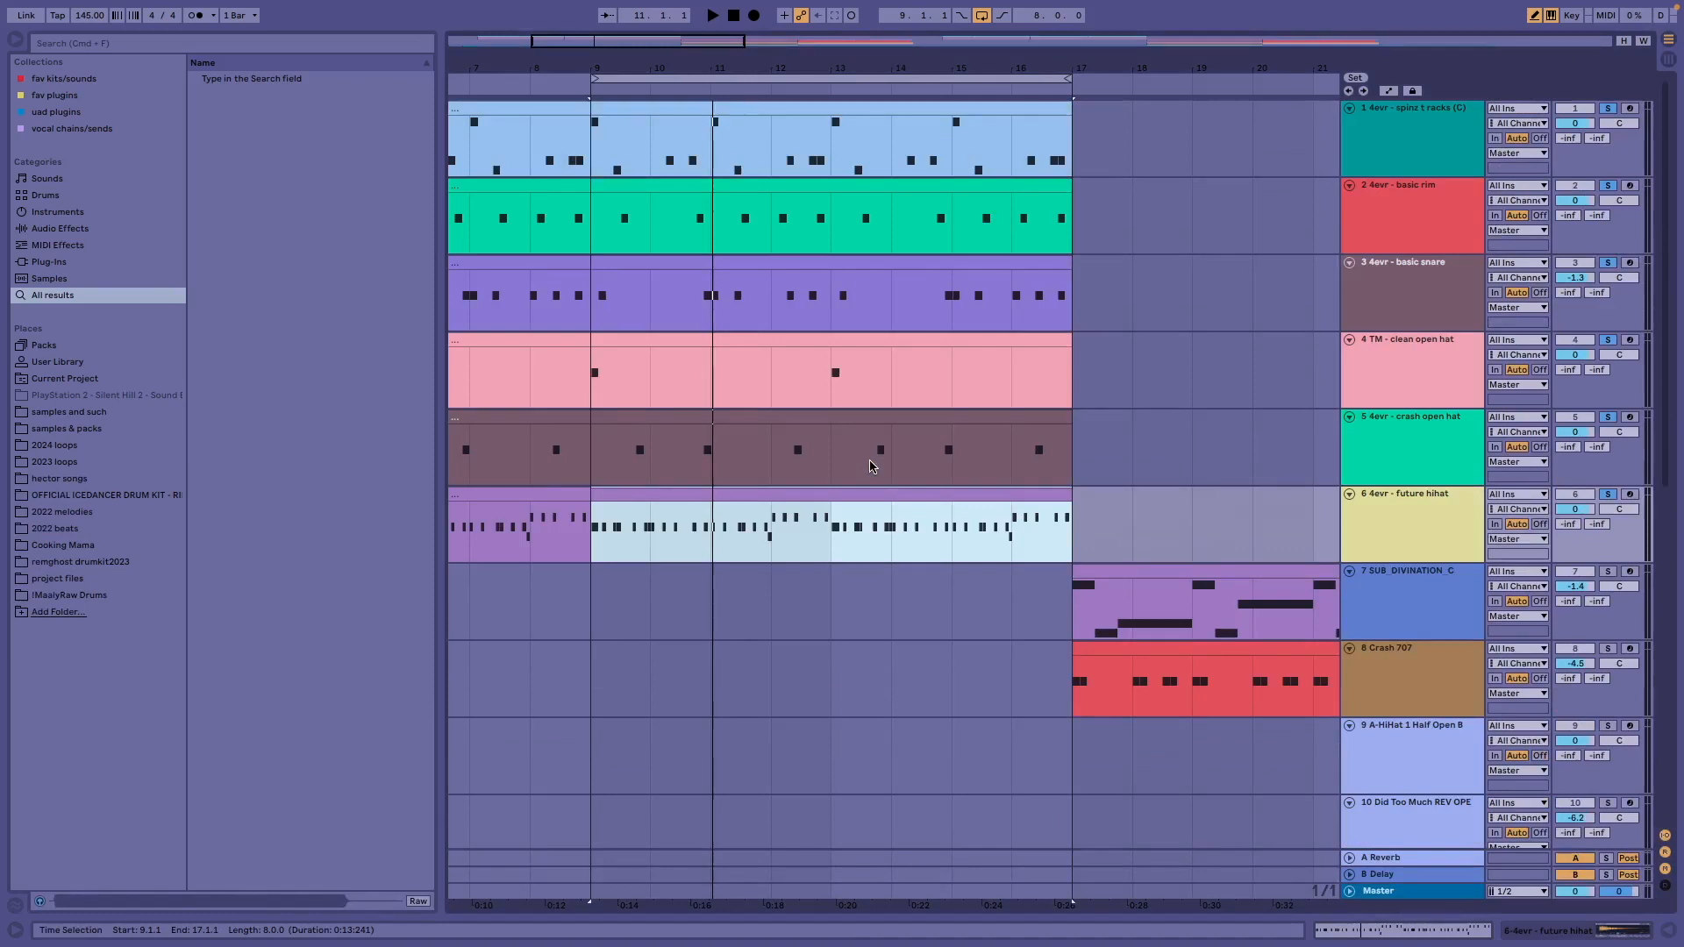
scroll(739, 674, down, 3)
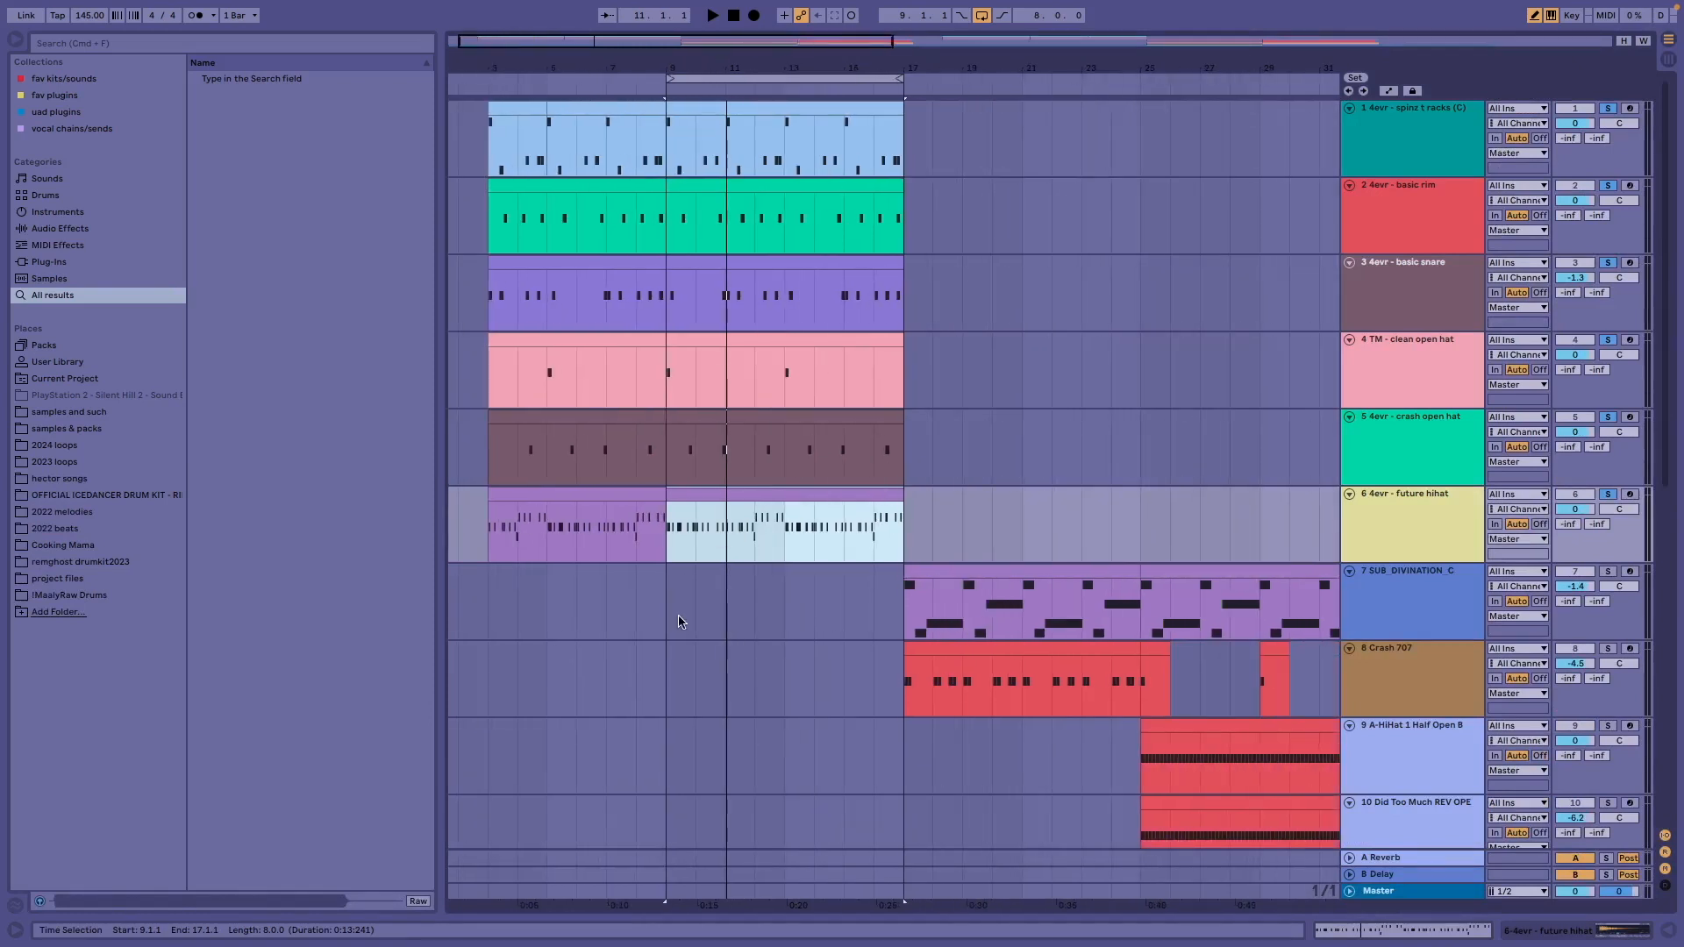
scroll(772, 492, down, 2)
click(785, 478)
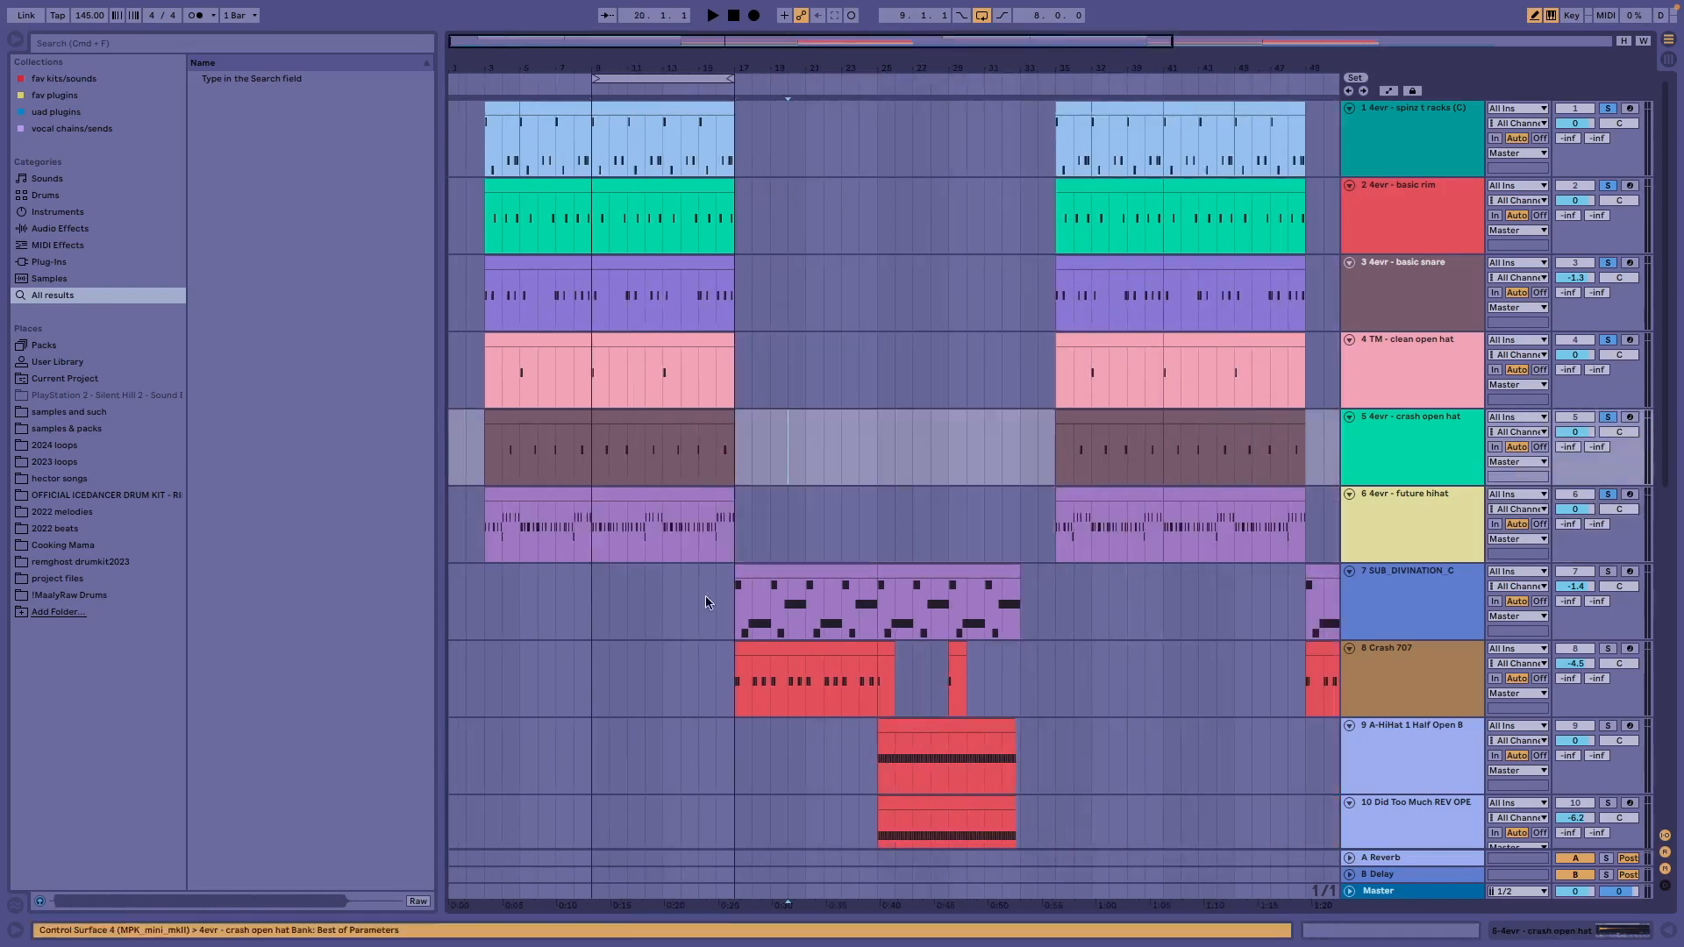
Play the looped section from bar 9 with the six drum tracks soloed together
click(599, 614)
scroll(1418, 563, down, 8)
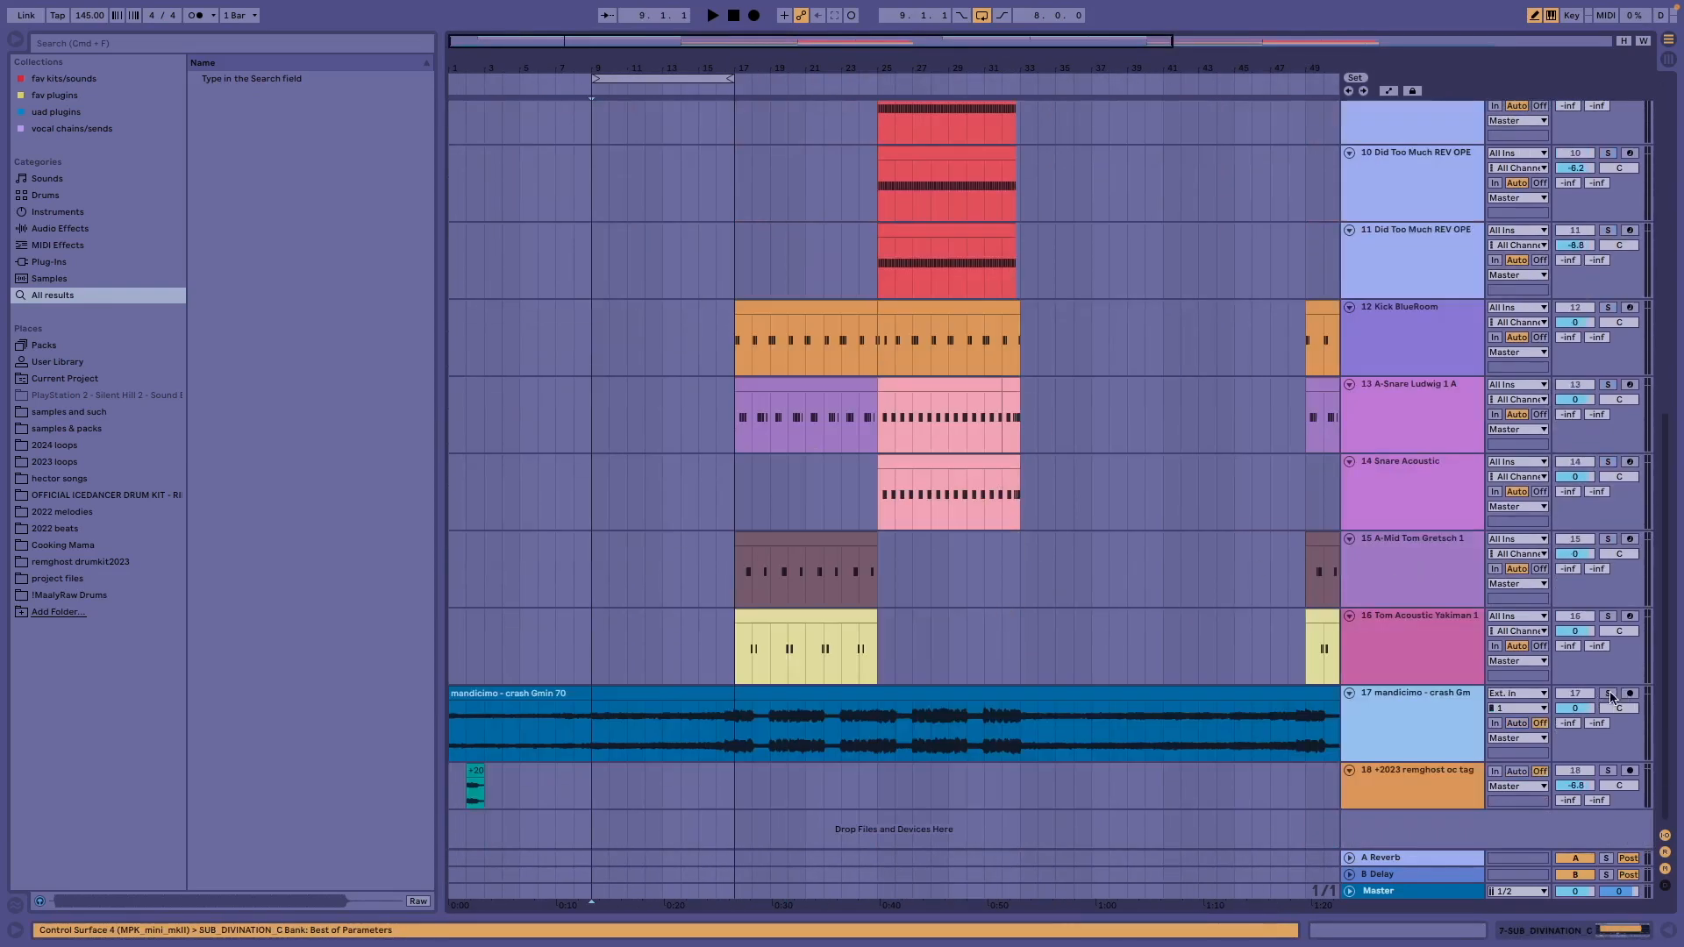
scroll(1141, 602, up, 8)
scroll(902, 744, down, 1)
key(space)
scroll(813, 705, up, 2)
scroll(815, 707, down, 1)
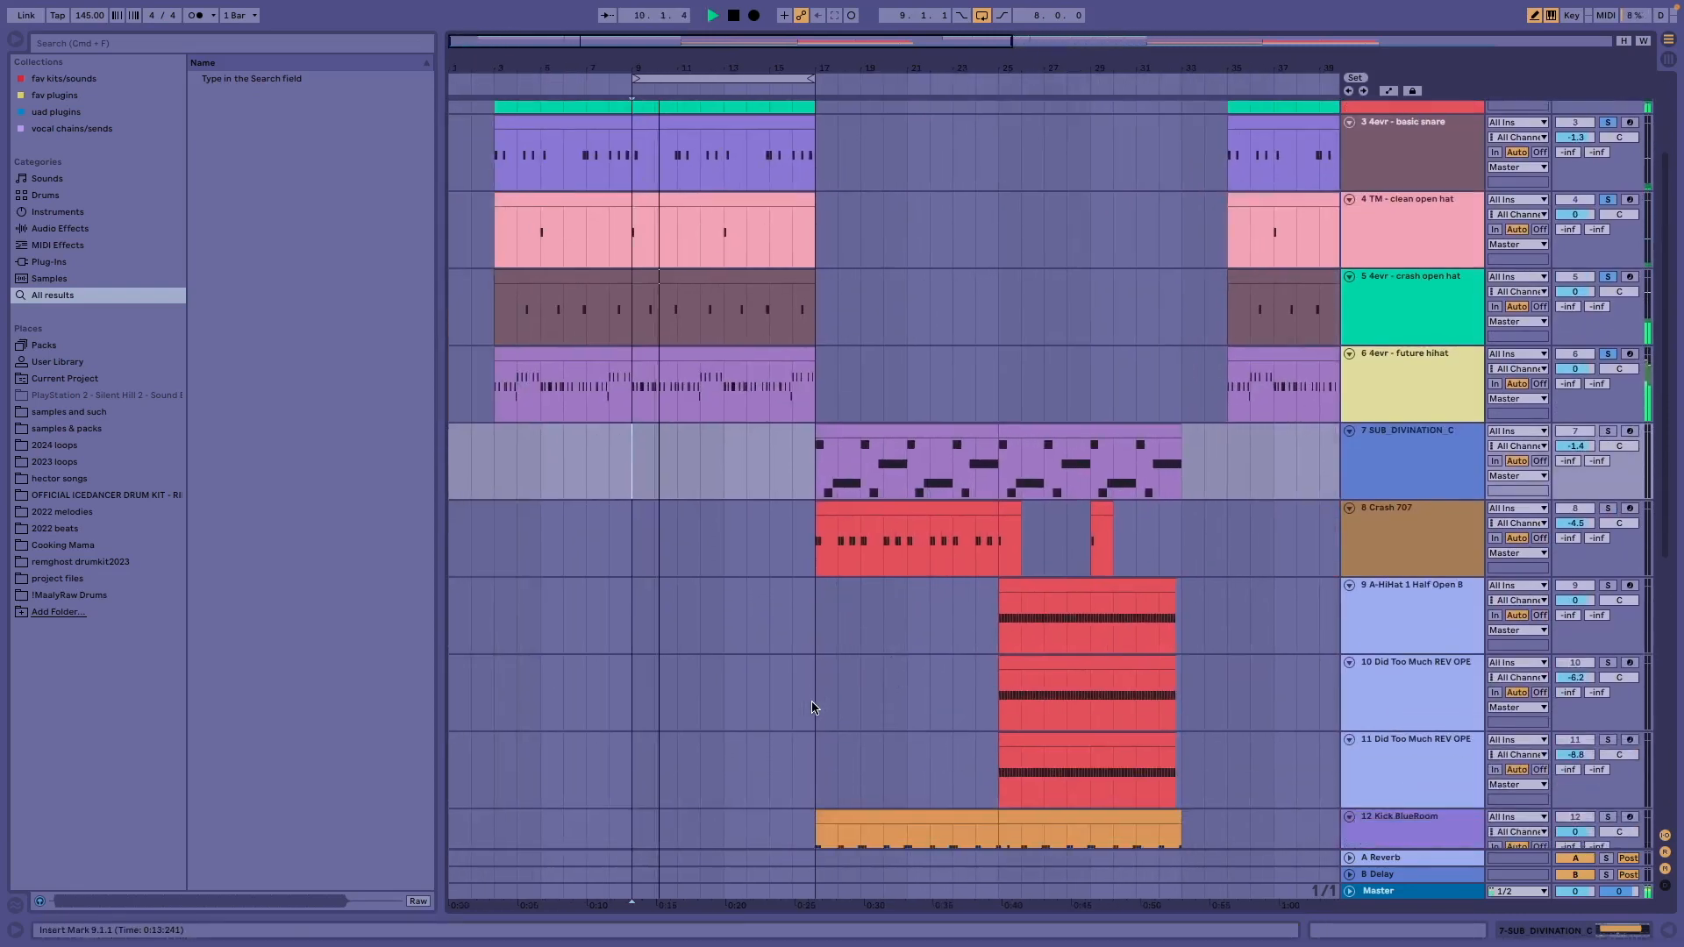
scroll(813, 707, up, 2)
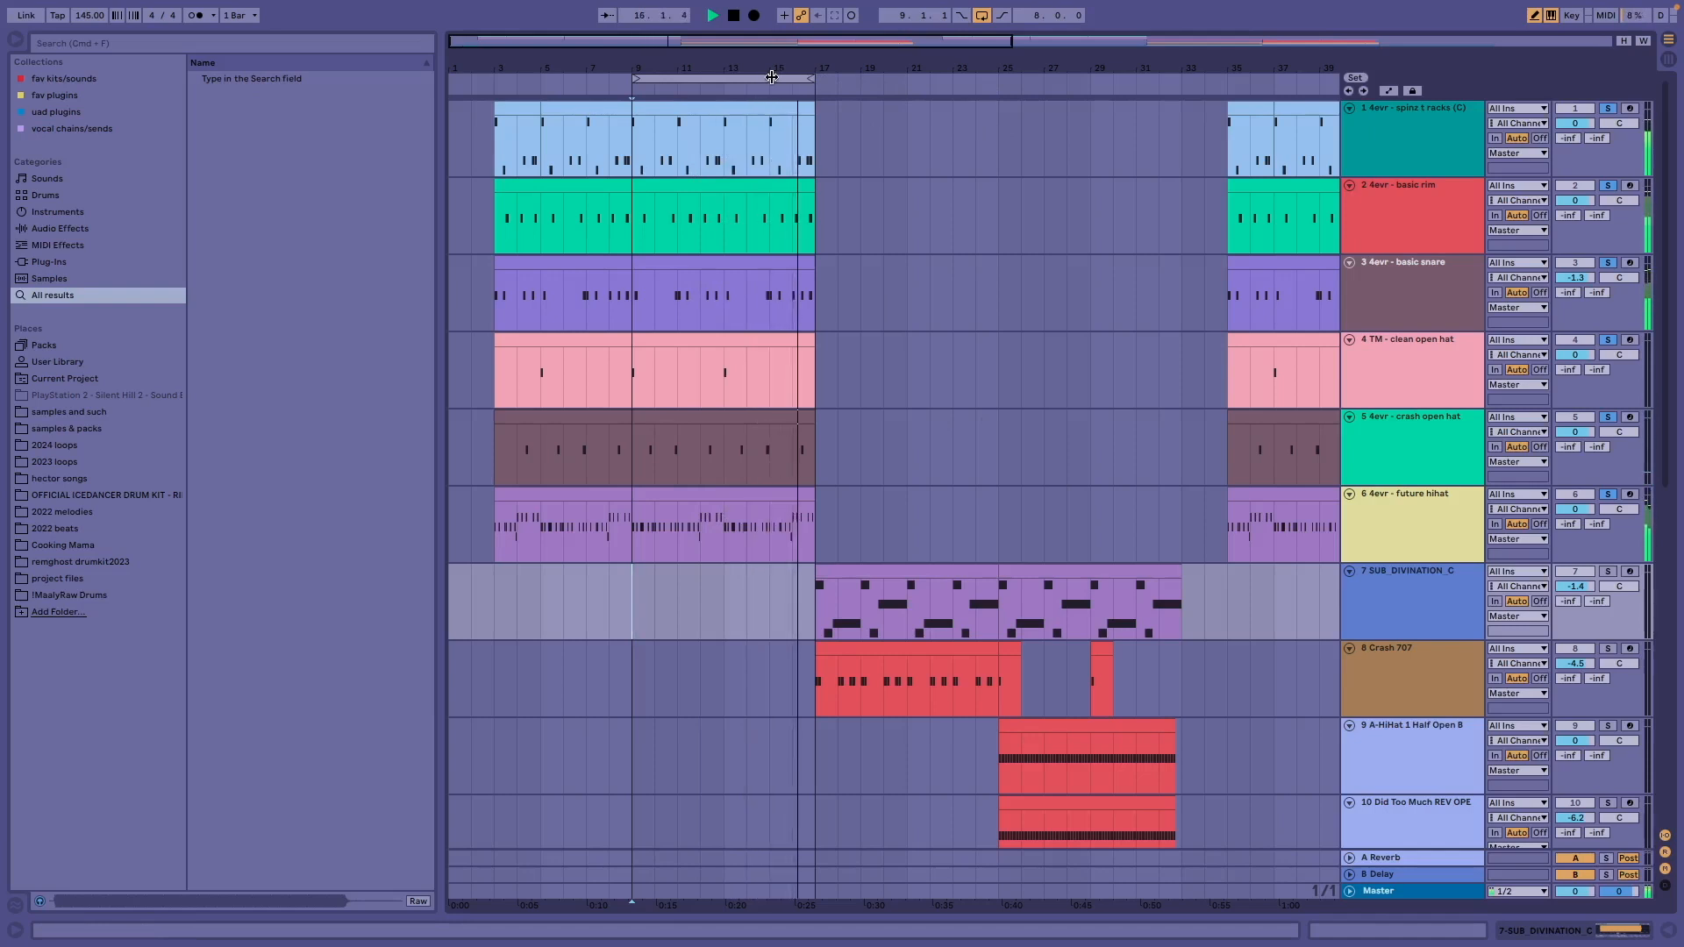
Stop playback and move the loop to the section from bar 17 to bar 25
key(space)
drag(772, 78, 958, 83)
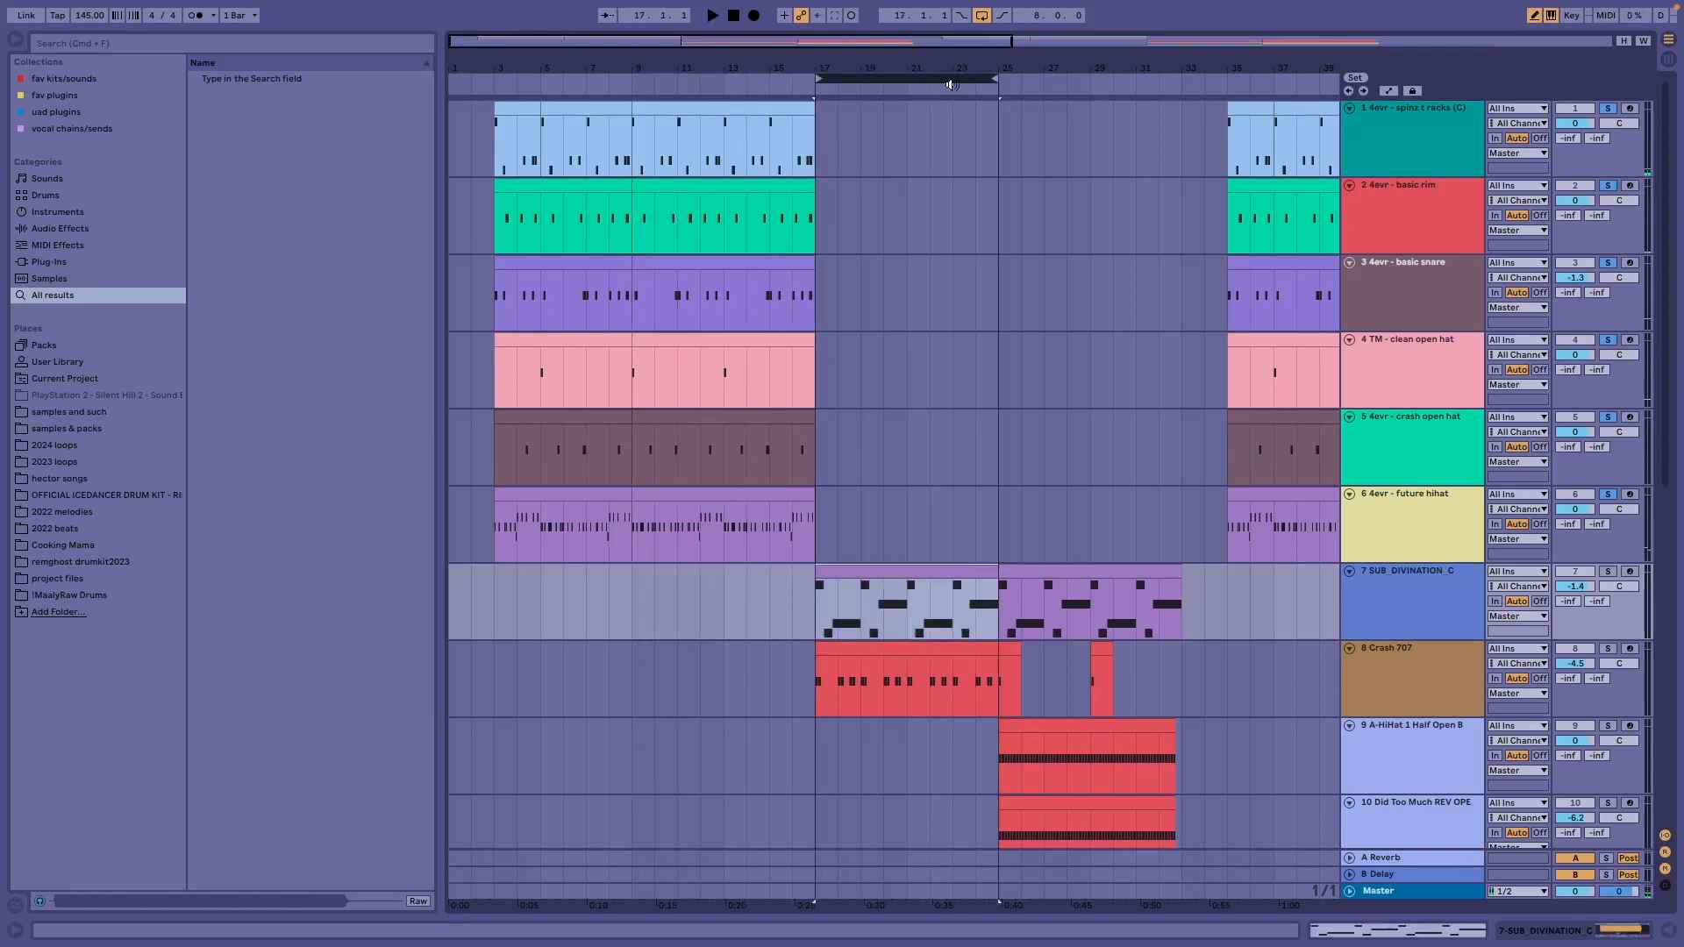
scroll(919, 450, down, 5)
scroll(920, 450, up, 4)
scroll(920, 450, down, 7)
scroll(919, 450, up, 5)
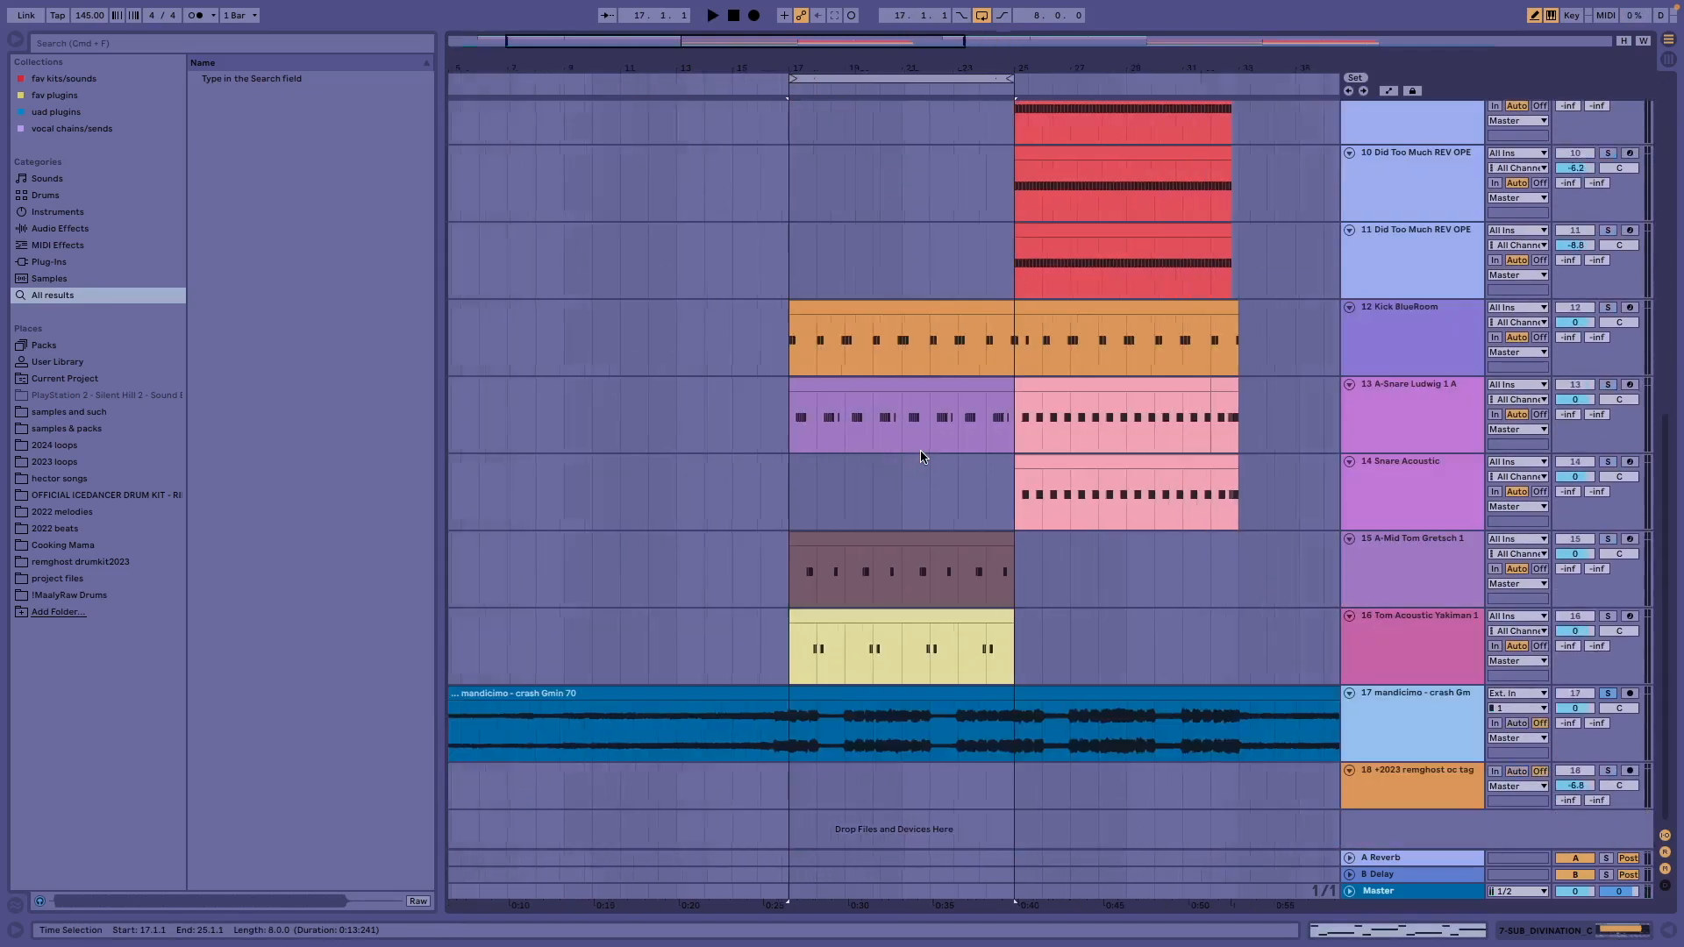
scroll(919, 450, up, 2)
scroll(913, 450, right, 1)
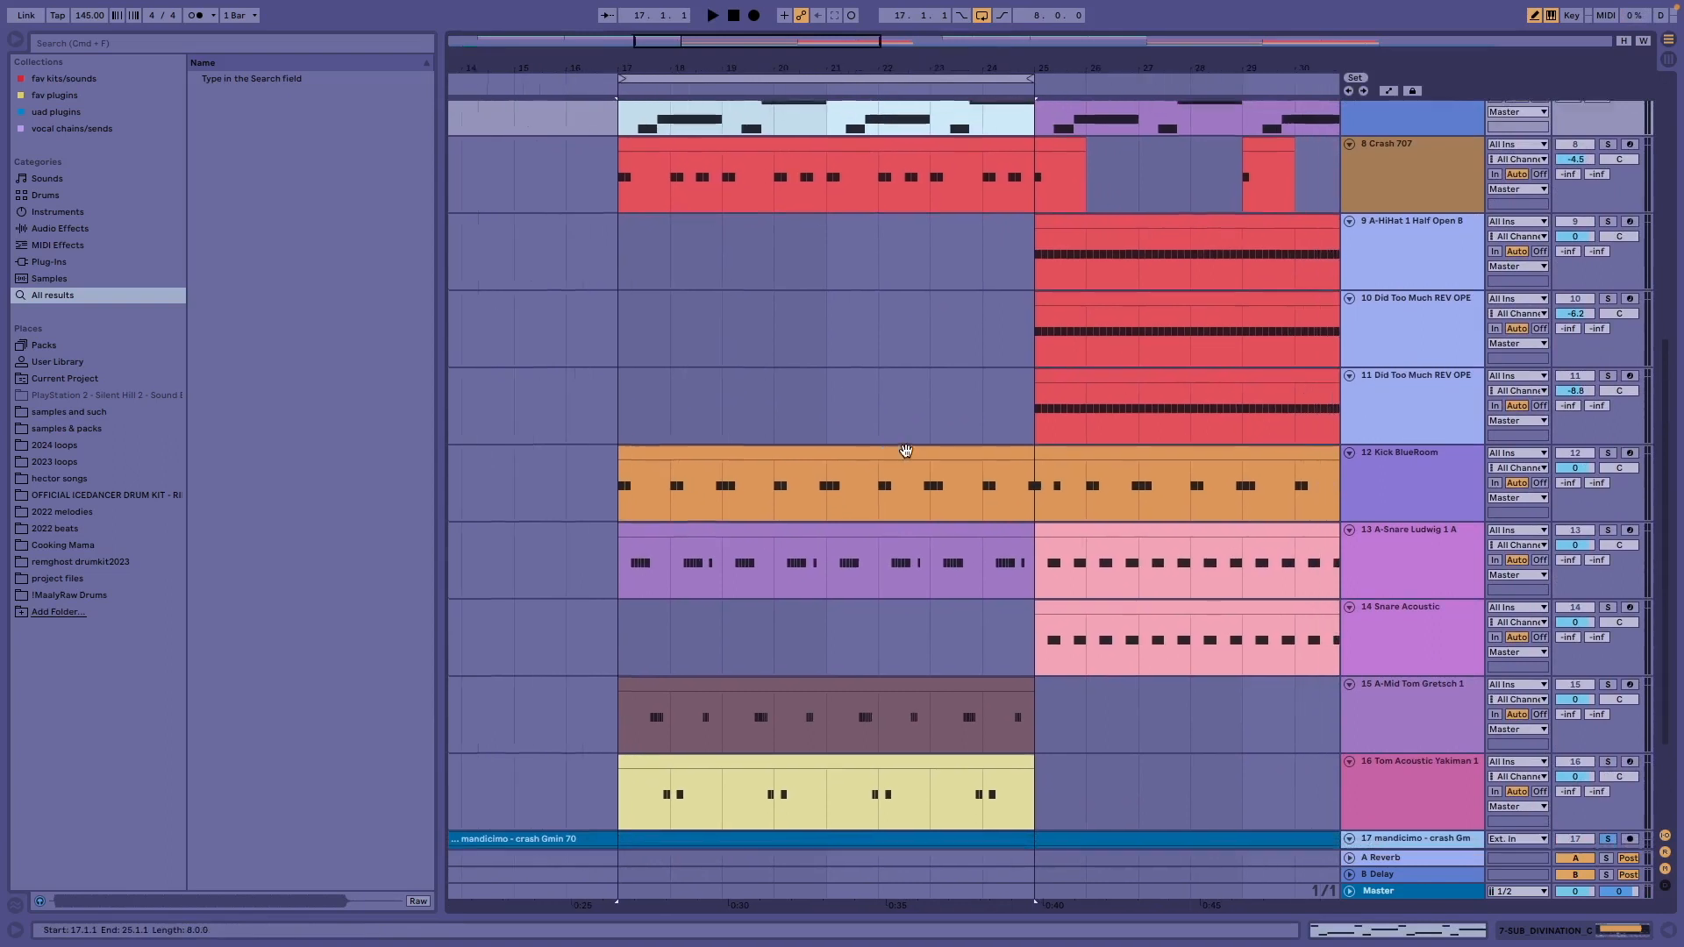
scroll(906, 450, up, 4)
scroll(906, 450, down, 2)
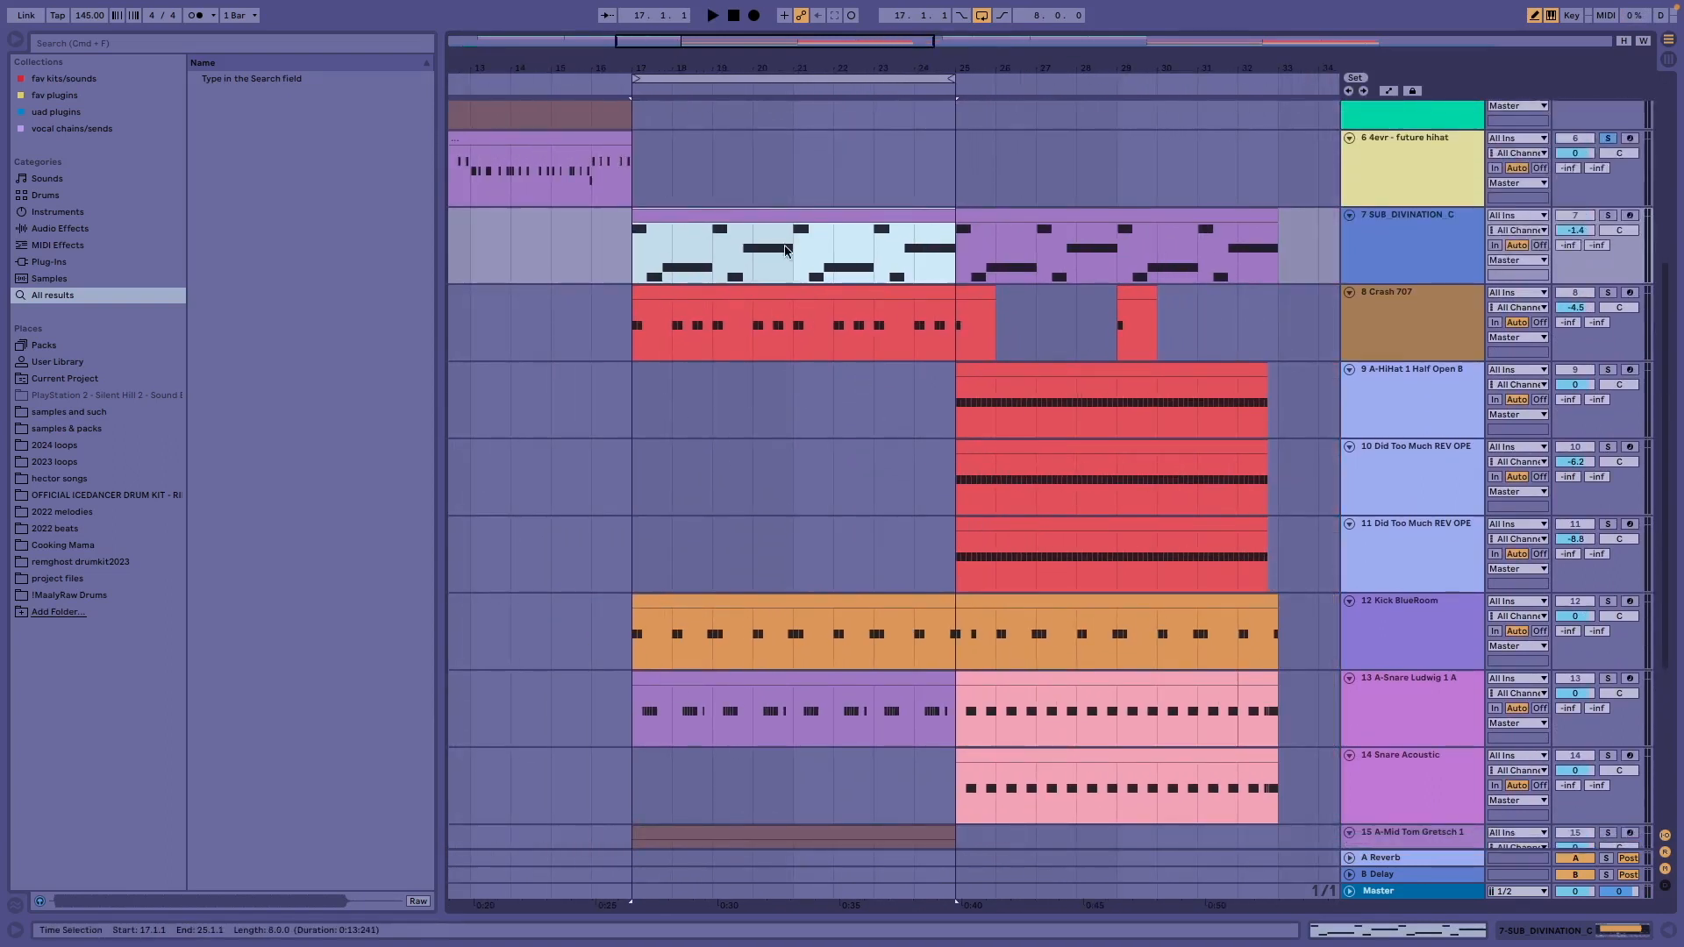
Point out the bar 17 to 25 clips of the Crash 707, Kick BlueRoom, A-Snare Ludwig and two tom tracks by selecting each
click(761, 289)
scroll(754, 298, down, 1)
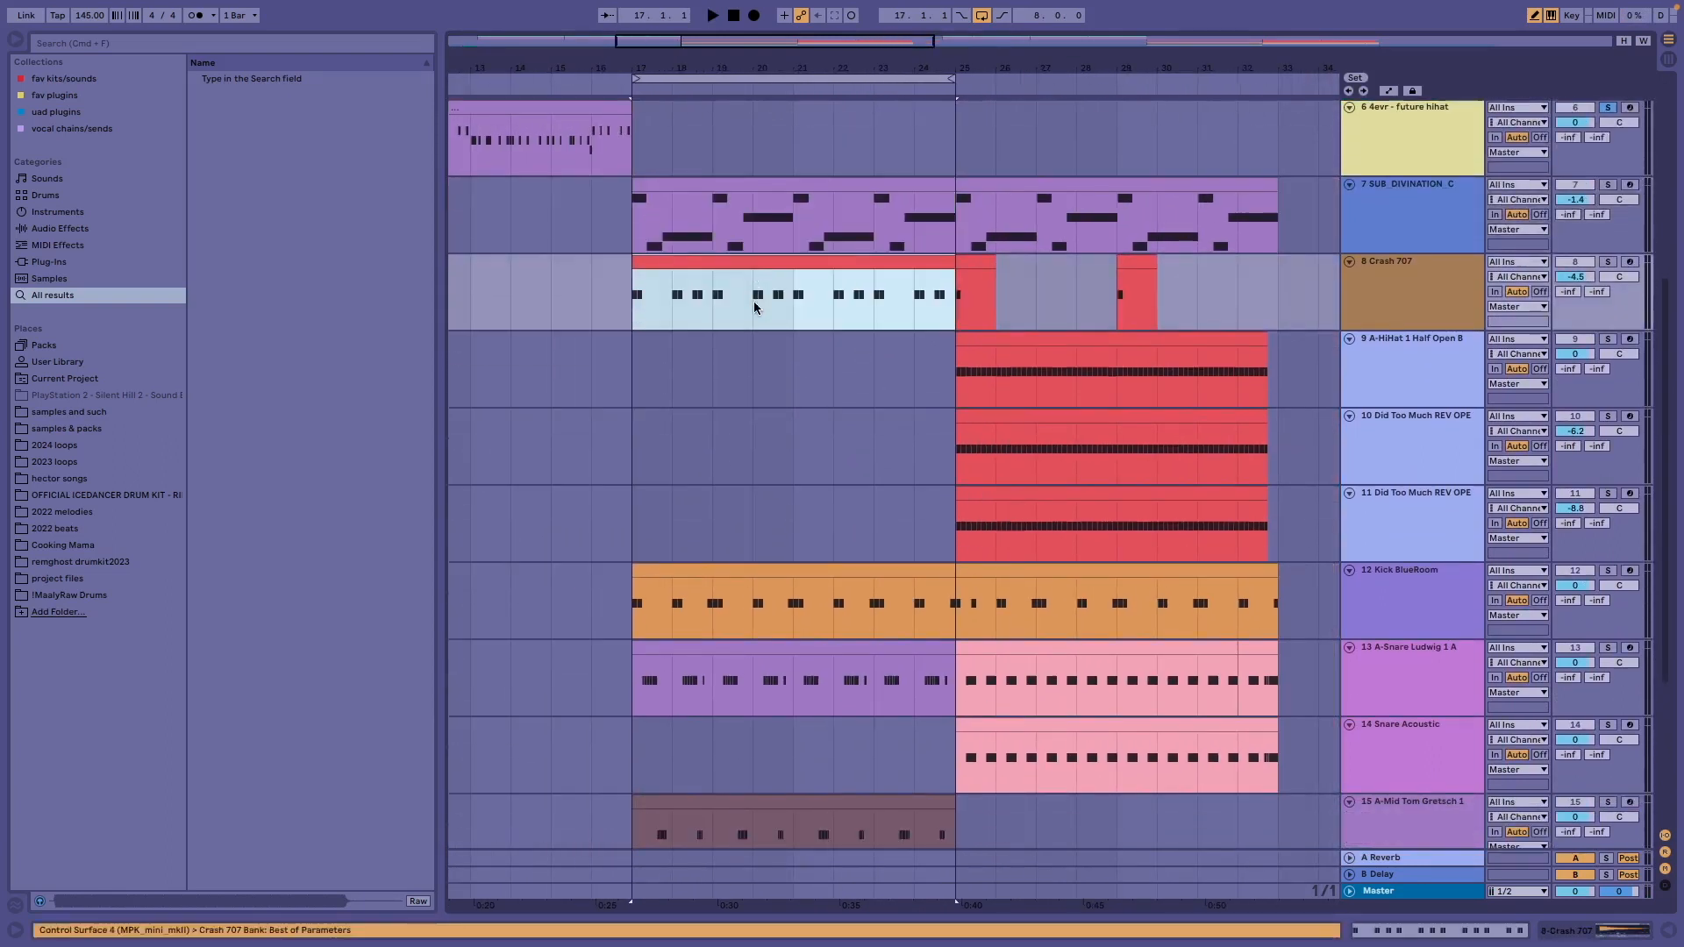
scroll(833, 421, down, 5)
click(779, 350)
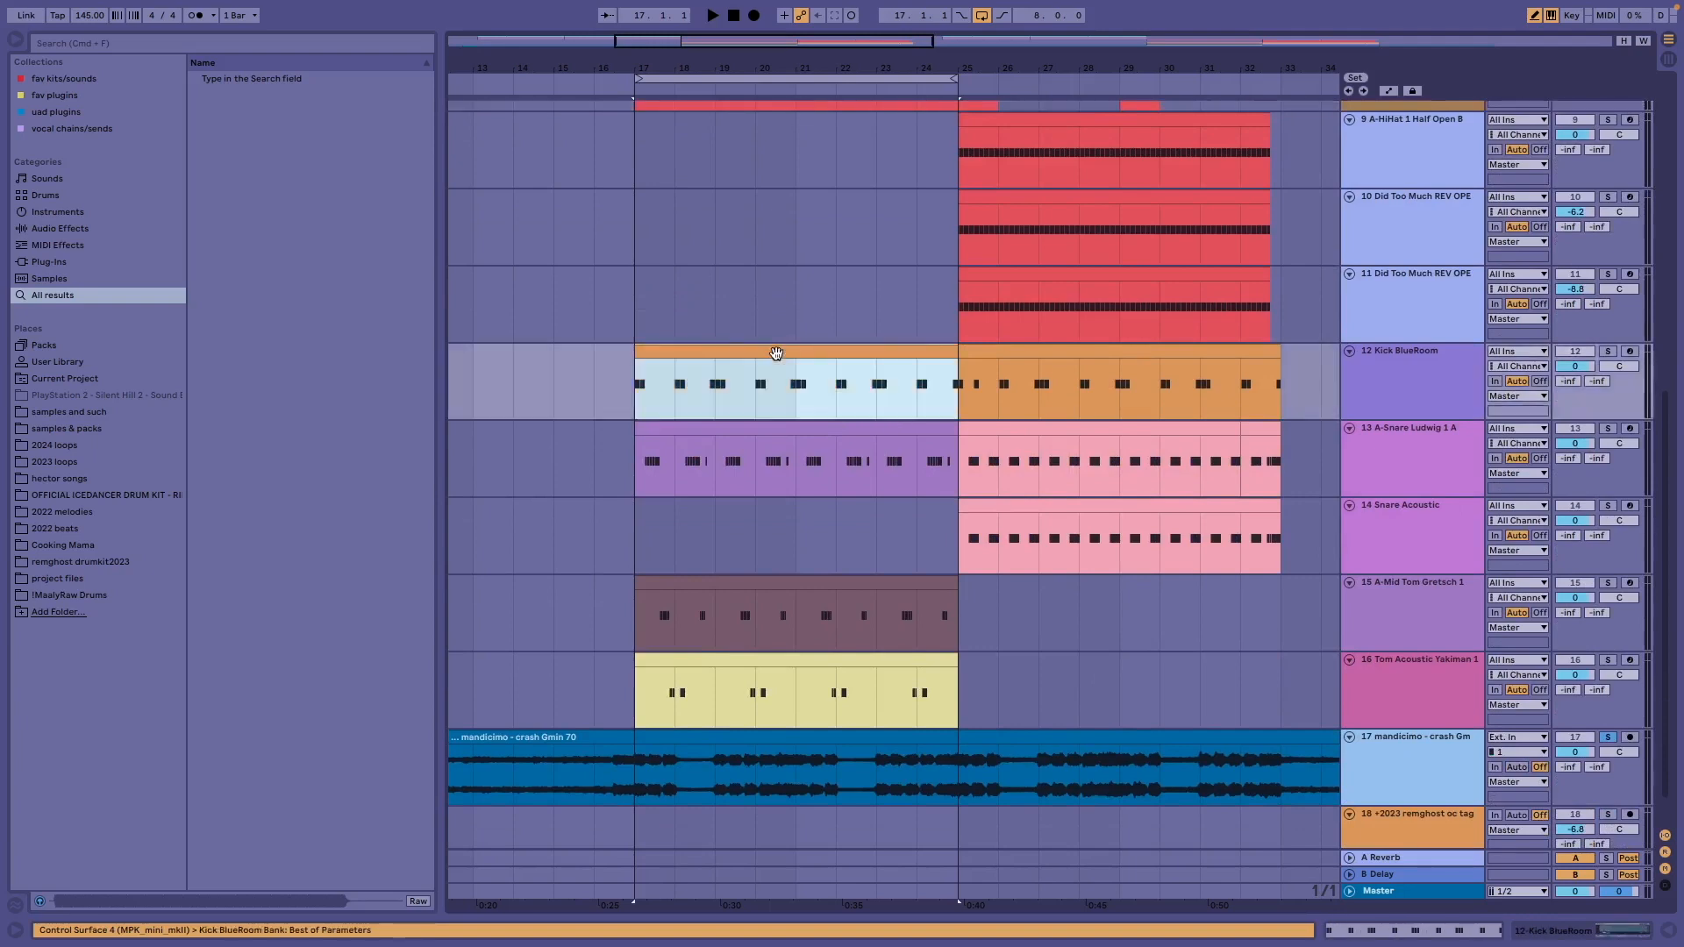
scroll(780, 465, down, 1)
click(752, 389)
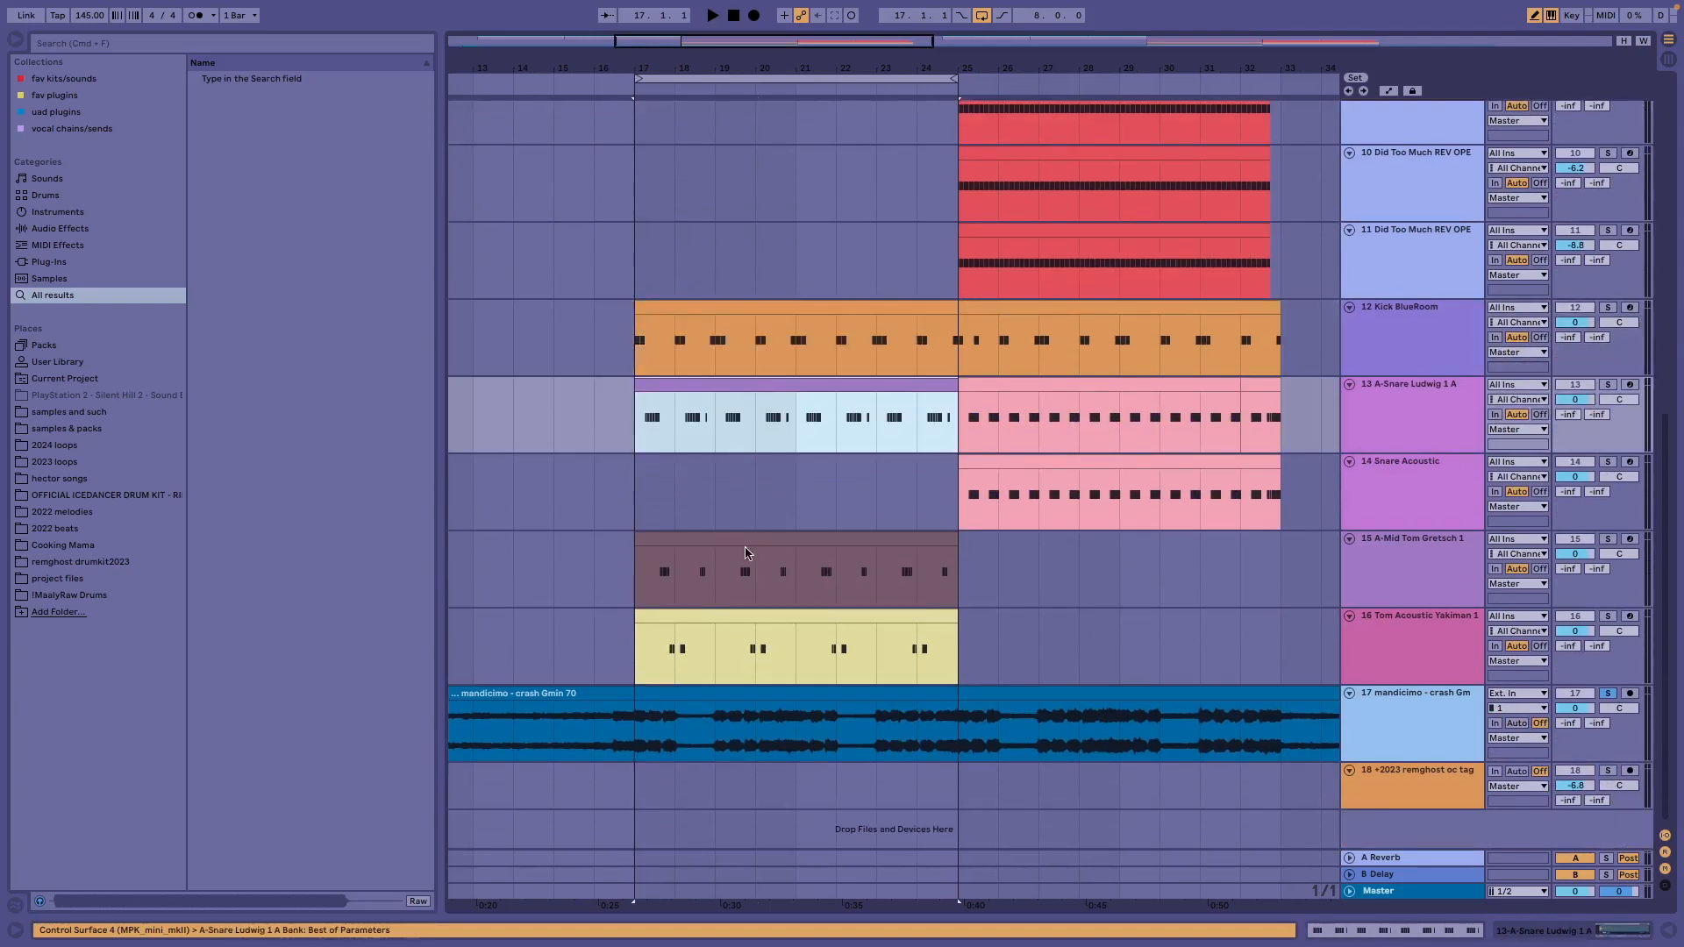
click(746, 553)
click(760, 610)
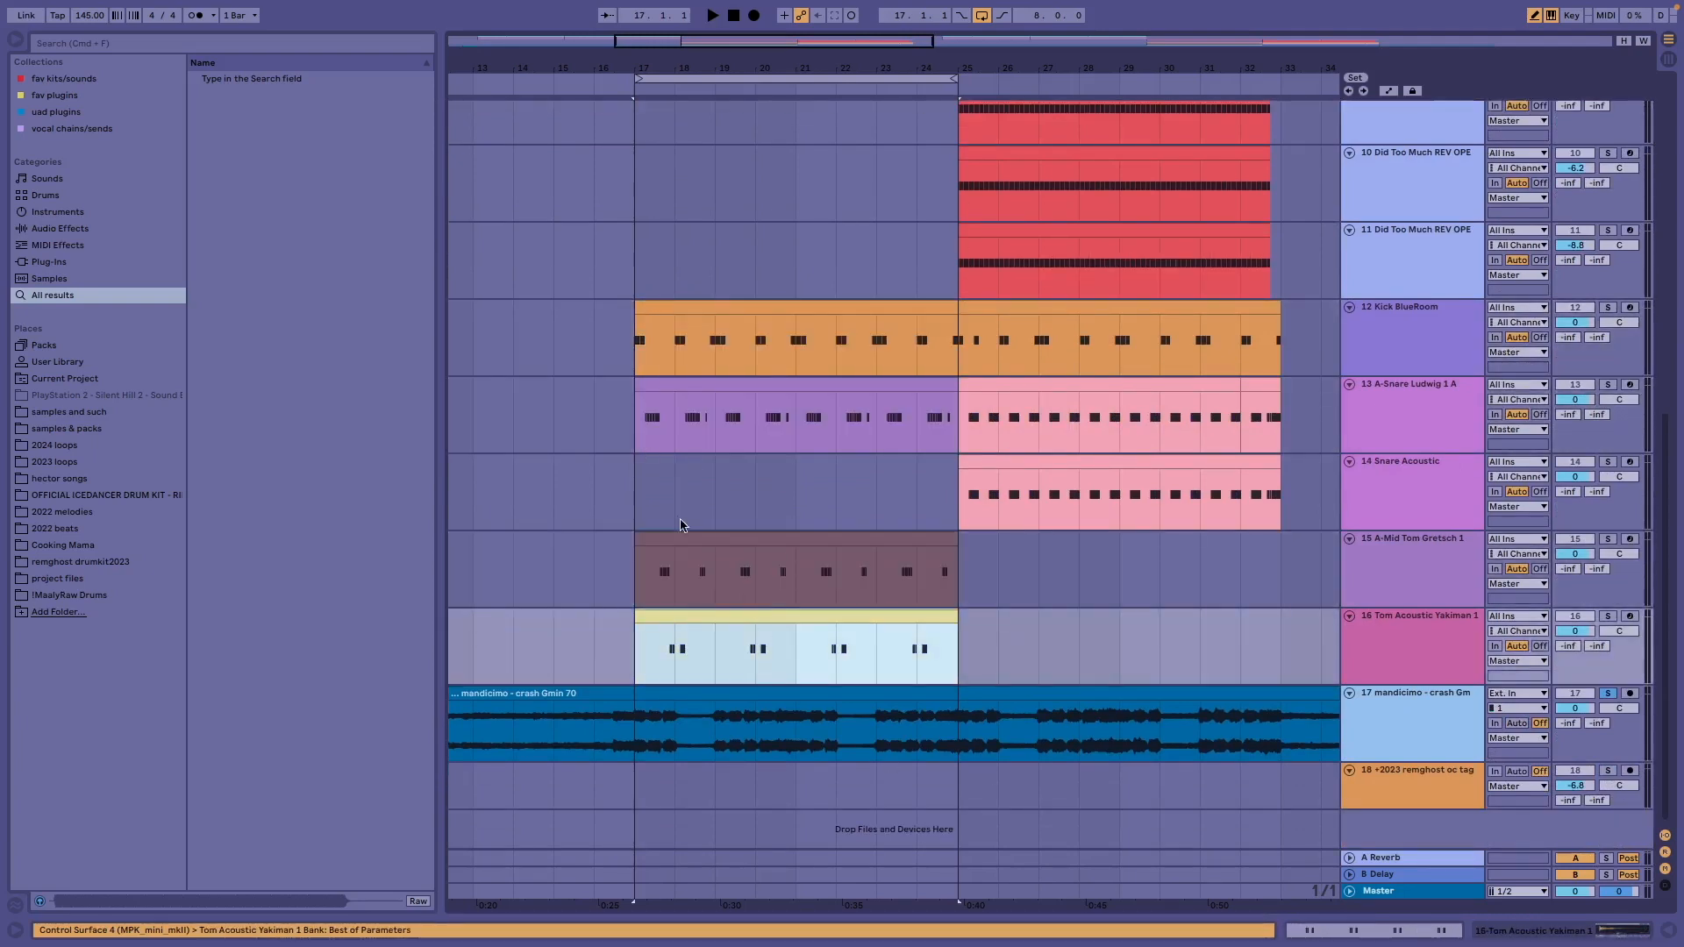
Clear the solo from all tracks and start playing the full mix from bar 17
scroll(614, 351, up, 11)
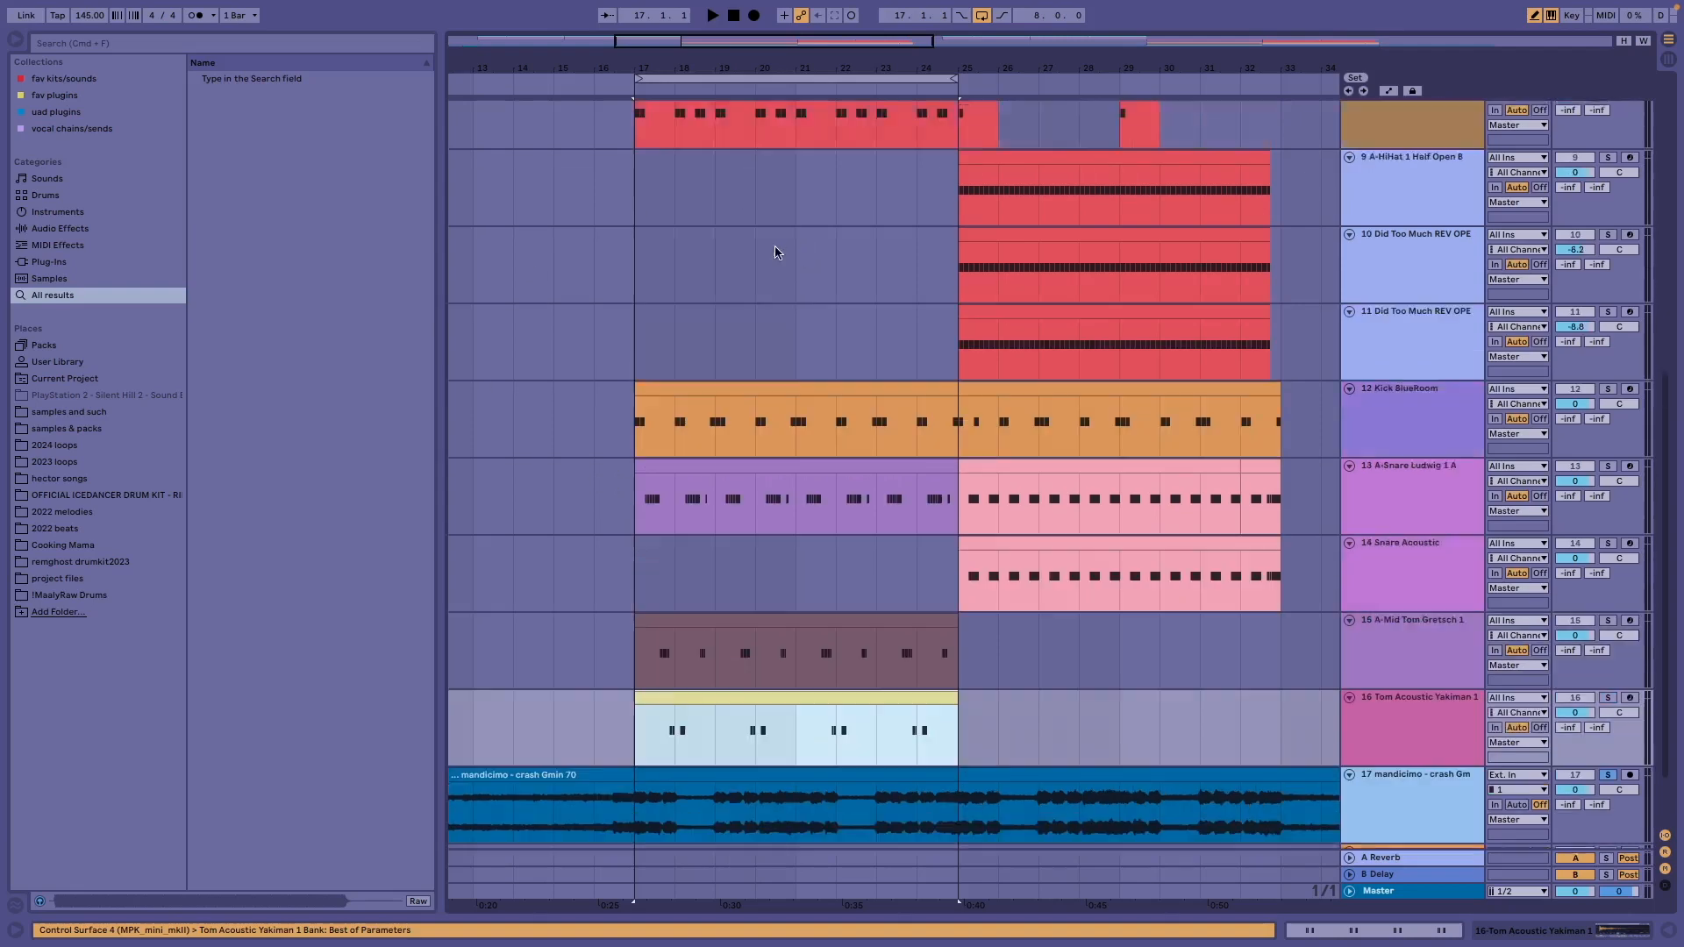
click(659, 307)
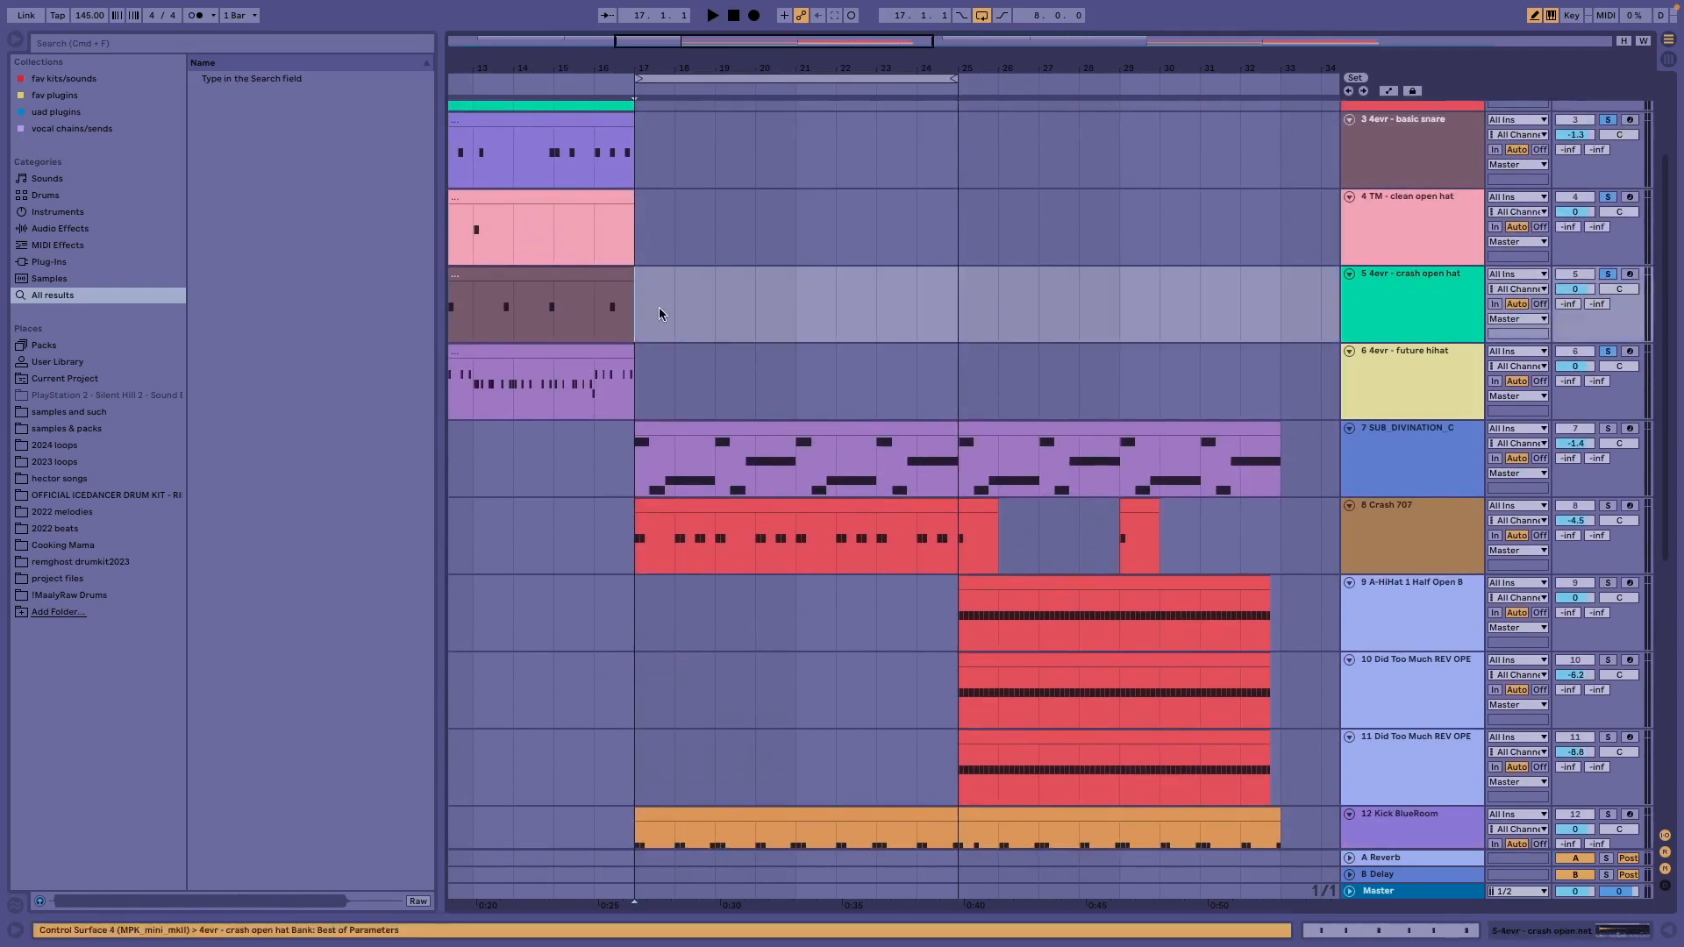
scroll(659, 307, up, 3)
scroll(707, 351, down, 2)
scroll(709, 351, down, 11)
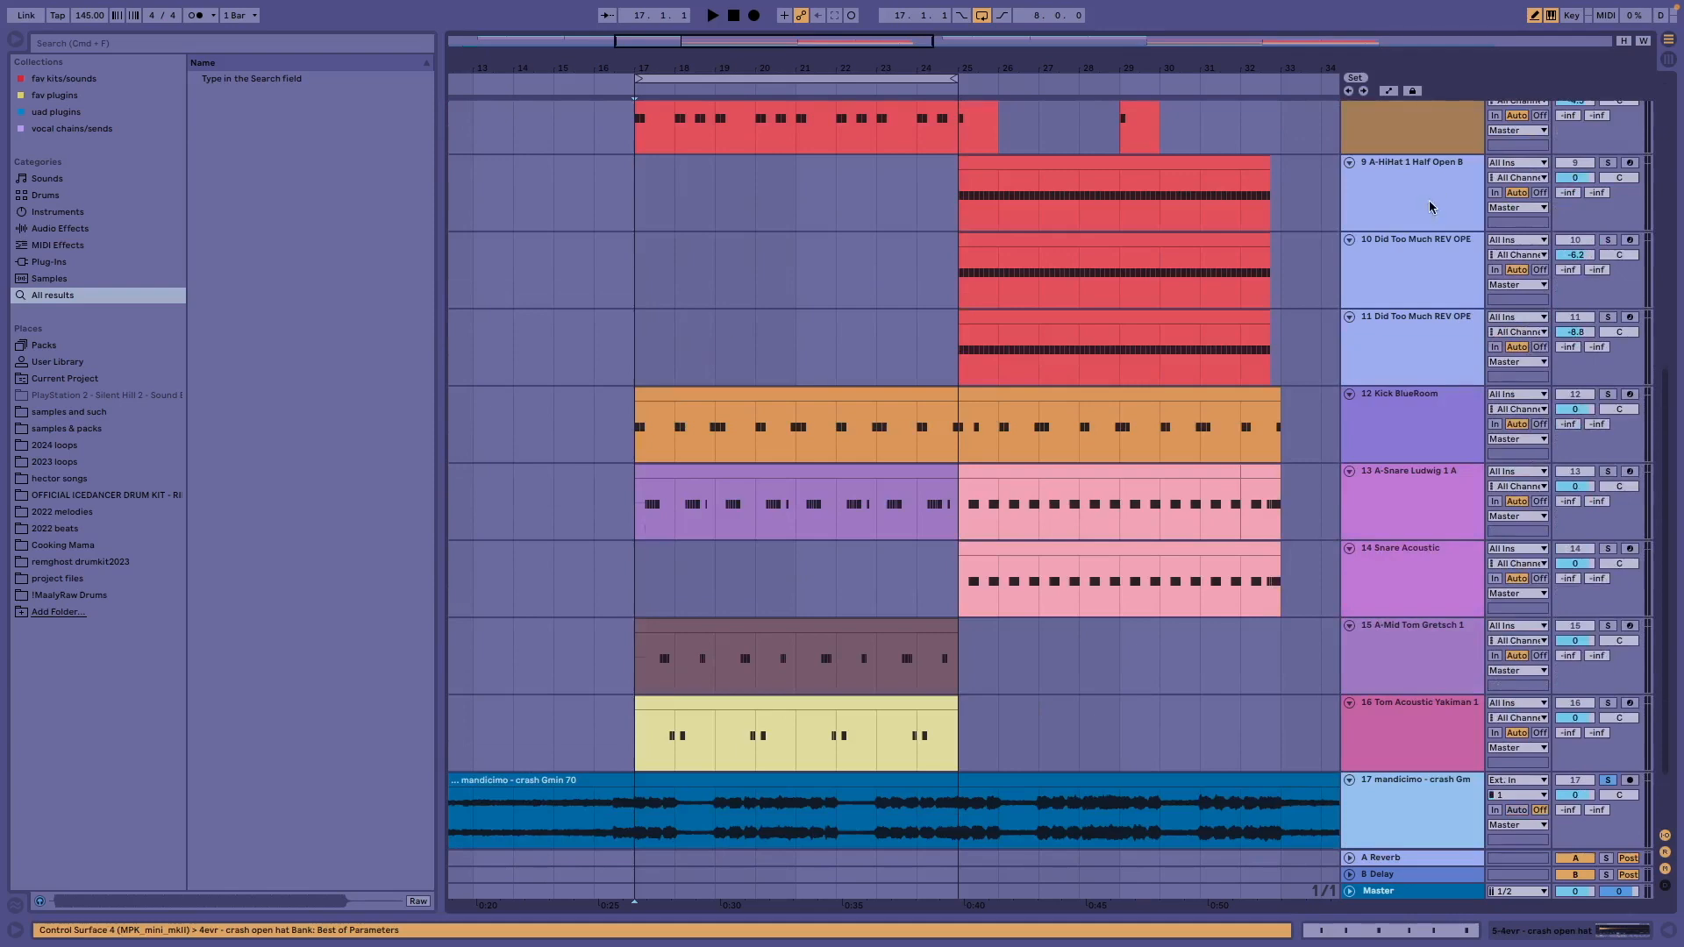
scroll(1429, 207, up, 4)
scroll(1492, 151, up, 9)
click(1611, 112)
click(645, 228)
key(space)
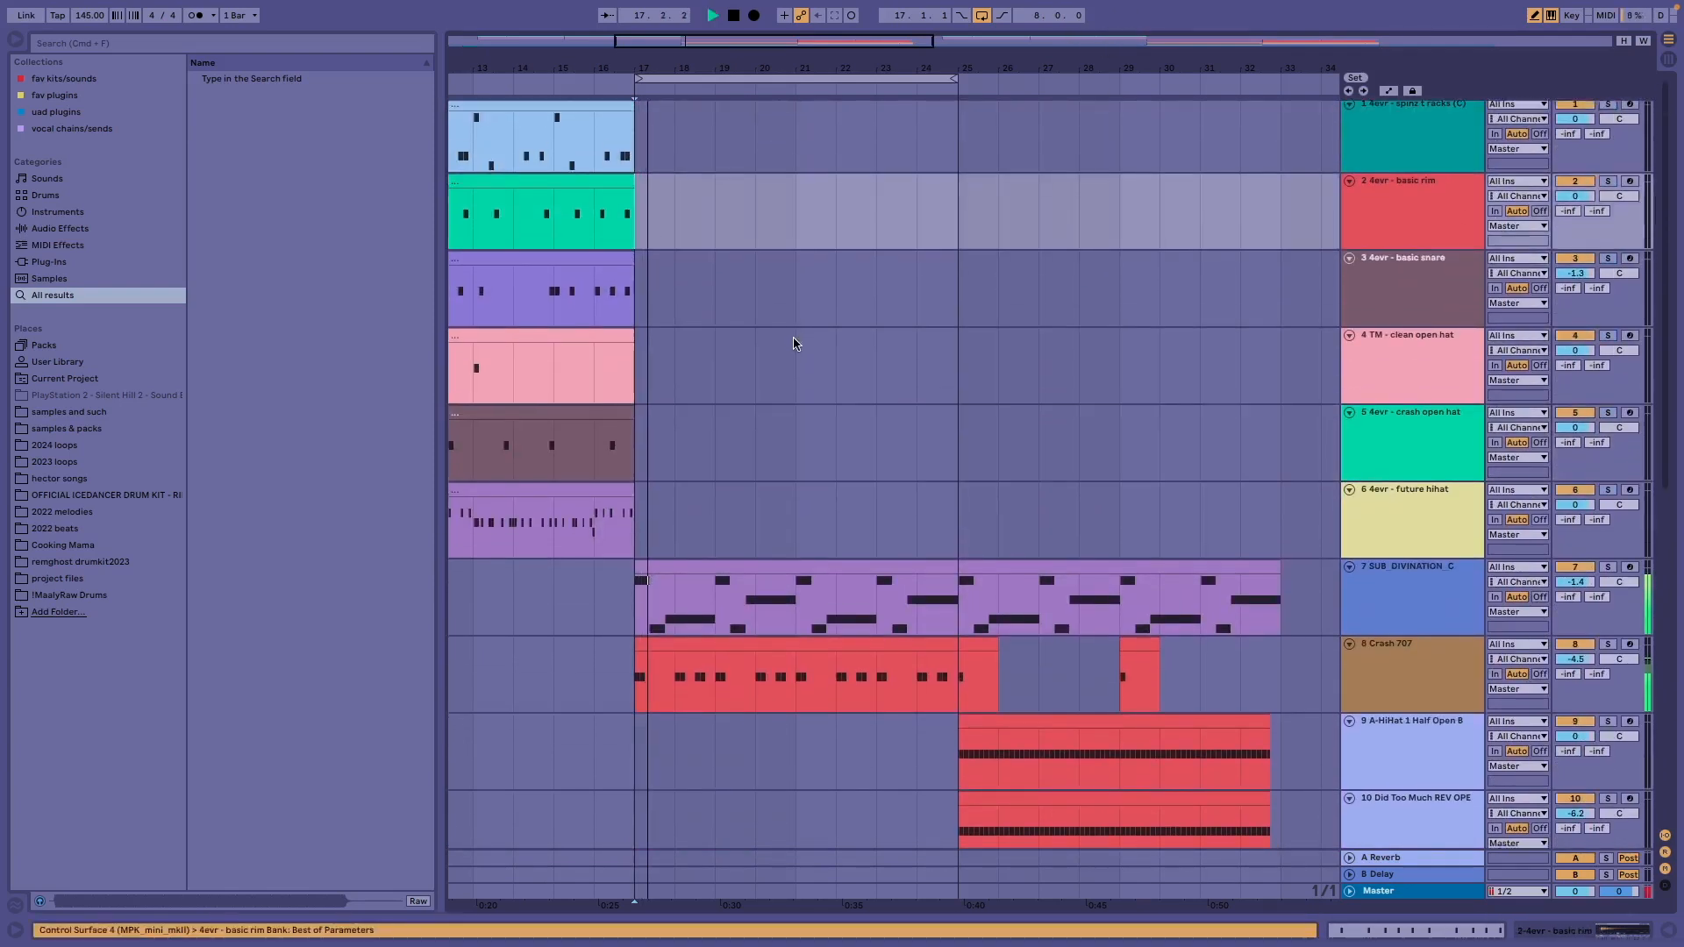
Examine the clips of all tracks between bars 17 and 25 while the full mix plays
scroll(794, 338, down, 8)
scroll(794, 337, up, 3)
scroll(794, 338, down, 5)
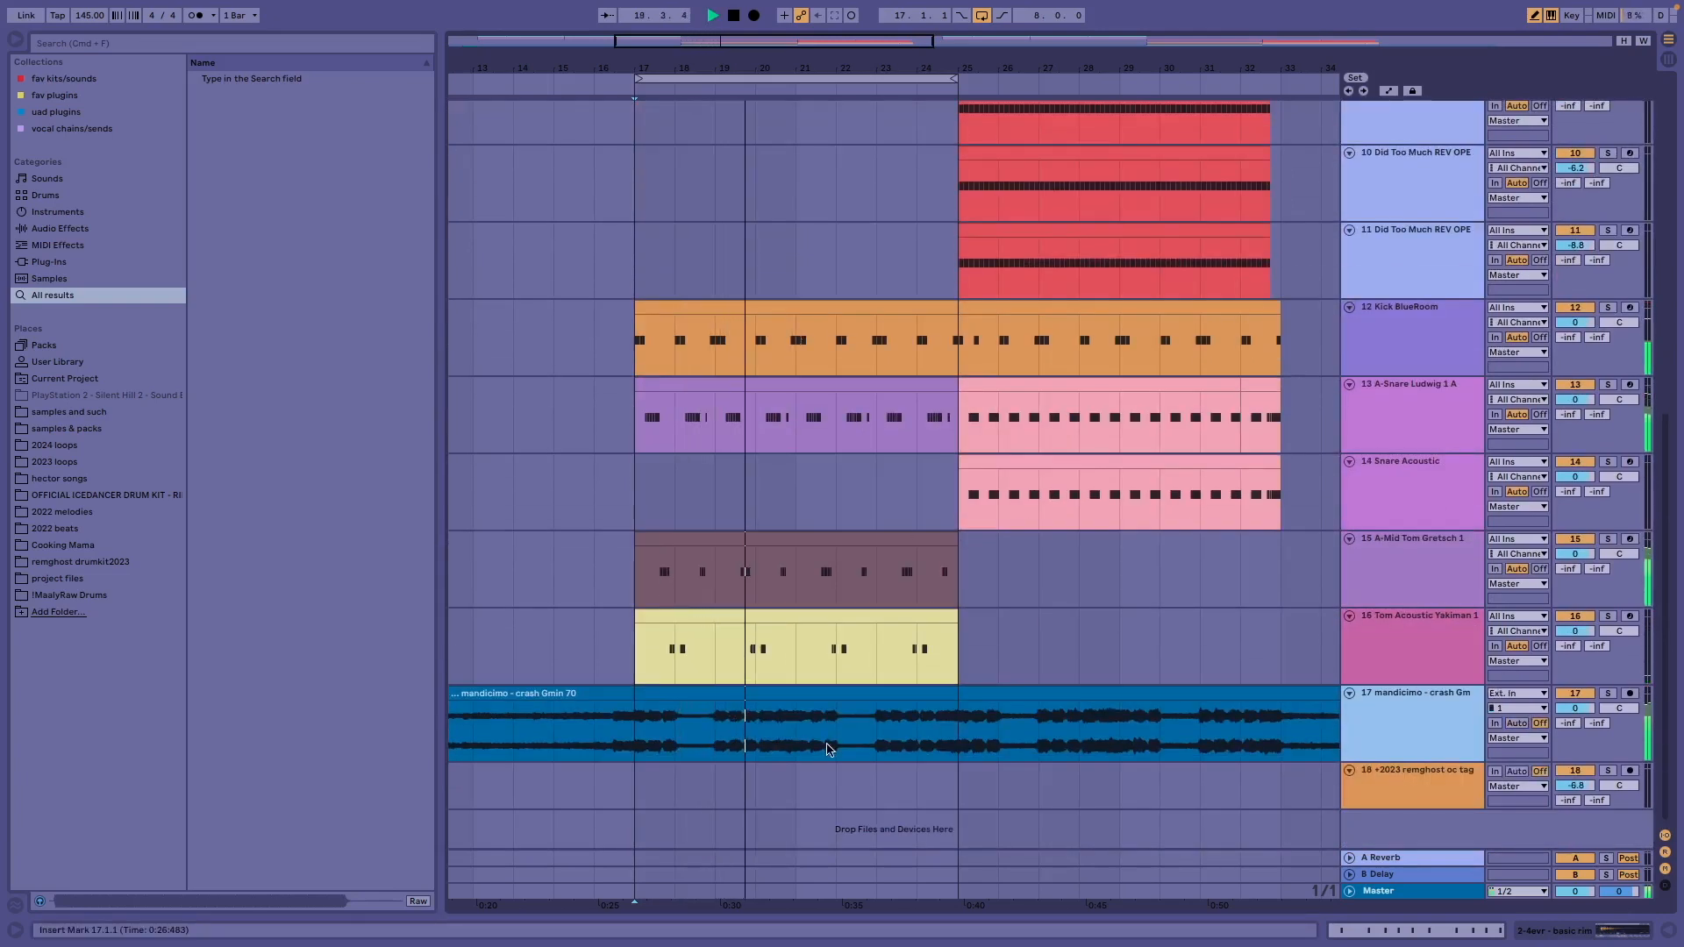
scroll(822, 747, up, 5)
scroll(822, 747, down, 5)
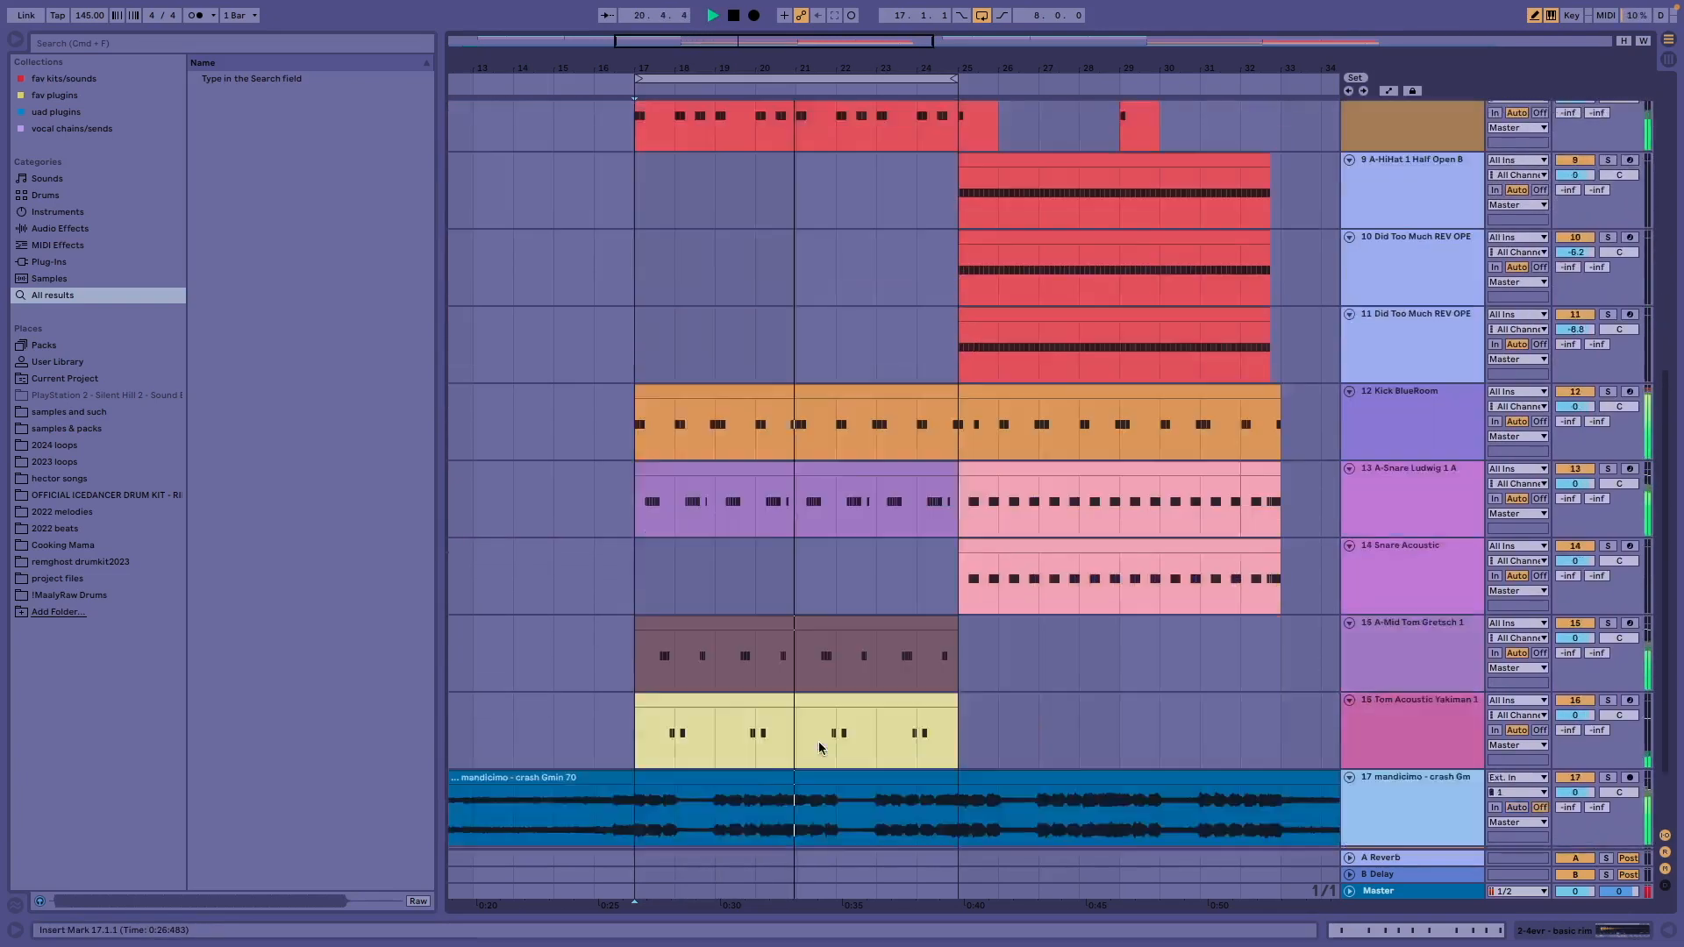
scroll(821, 747, up, 1)
scroll(818, 744, up, 1)
scroll(820, 746, down, 2)
scroll(820, 746, up, 1)
scroll(821, 747, down, 1)
scroll(821, 748, down, 1)
scroll(822, 748, left, 3)
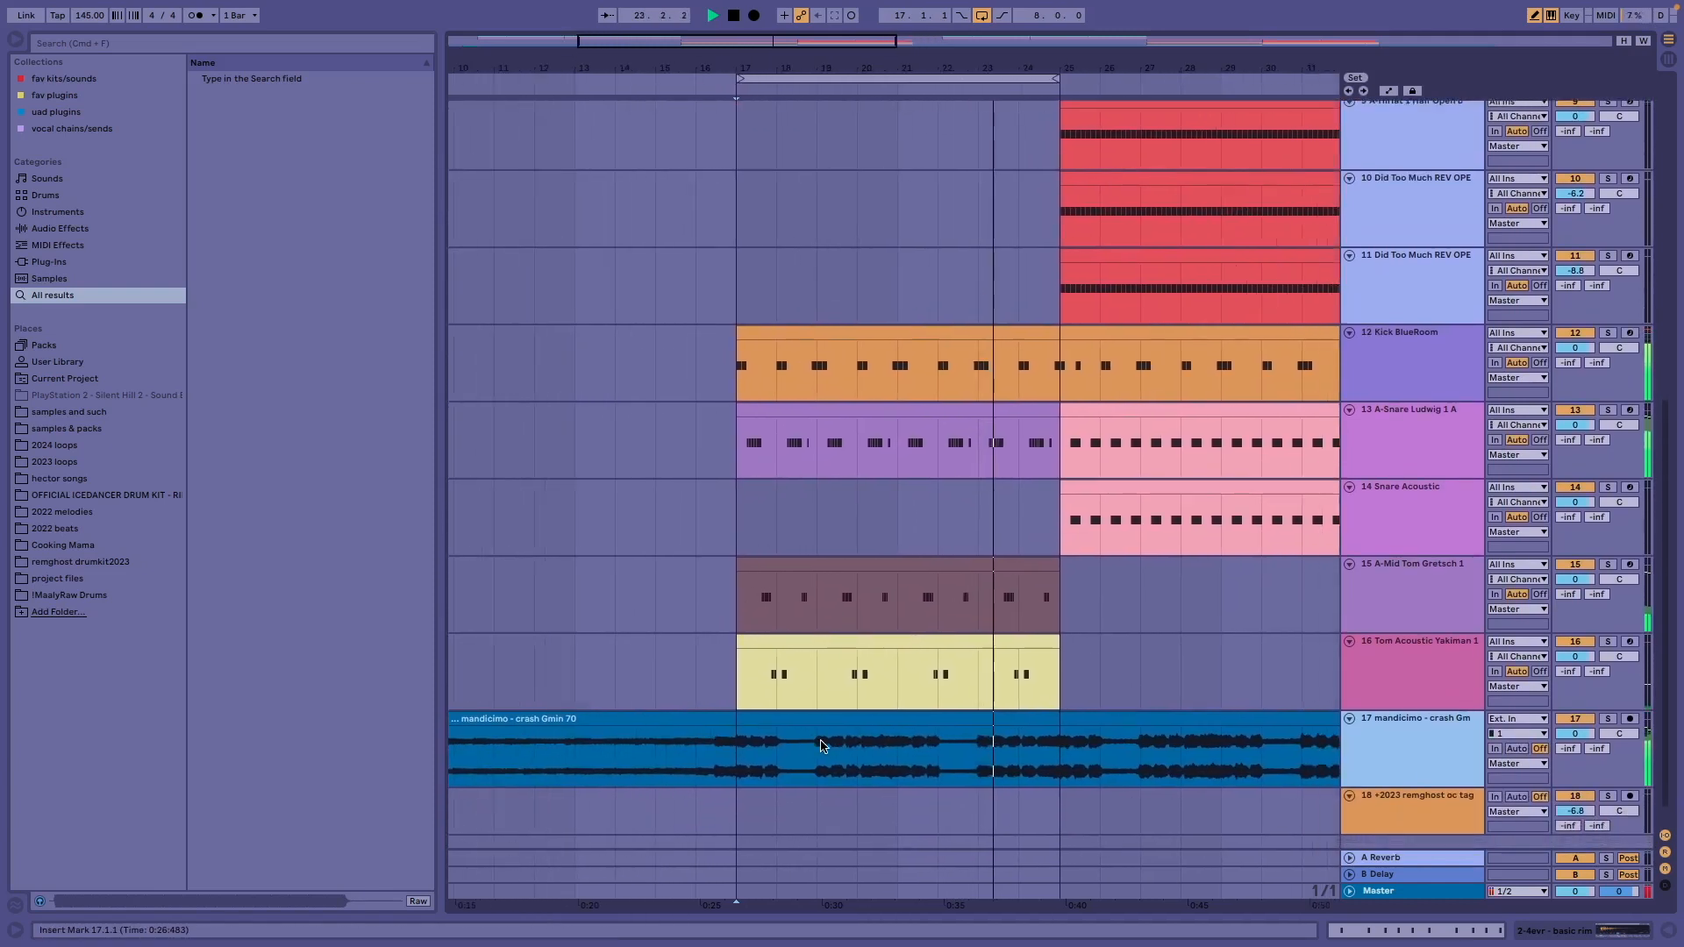
scroll(821, 746, right, 2)
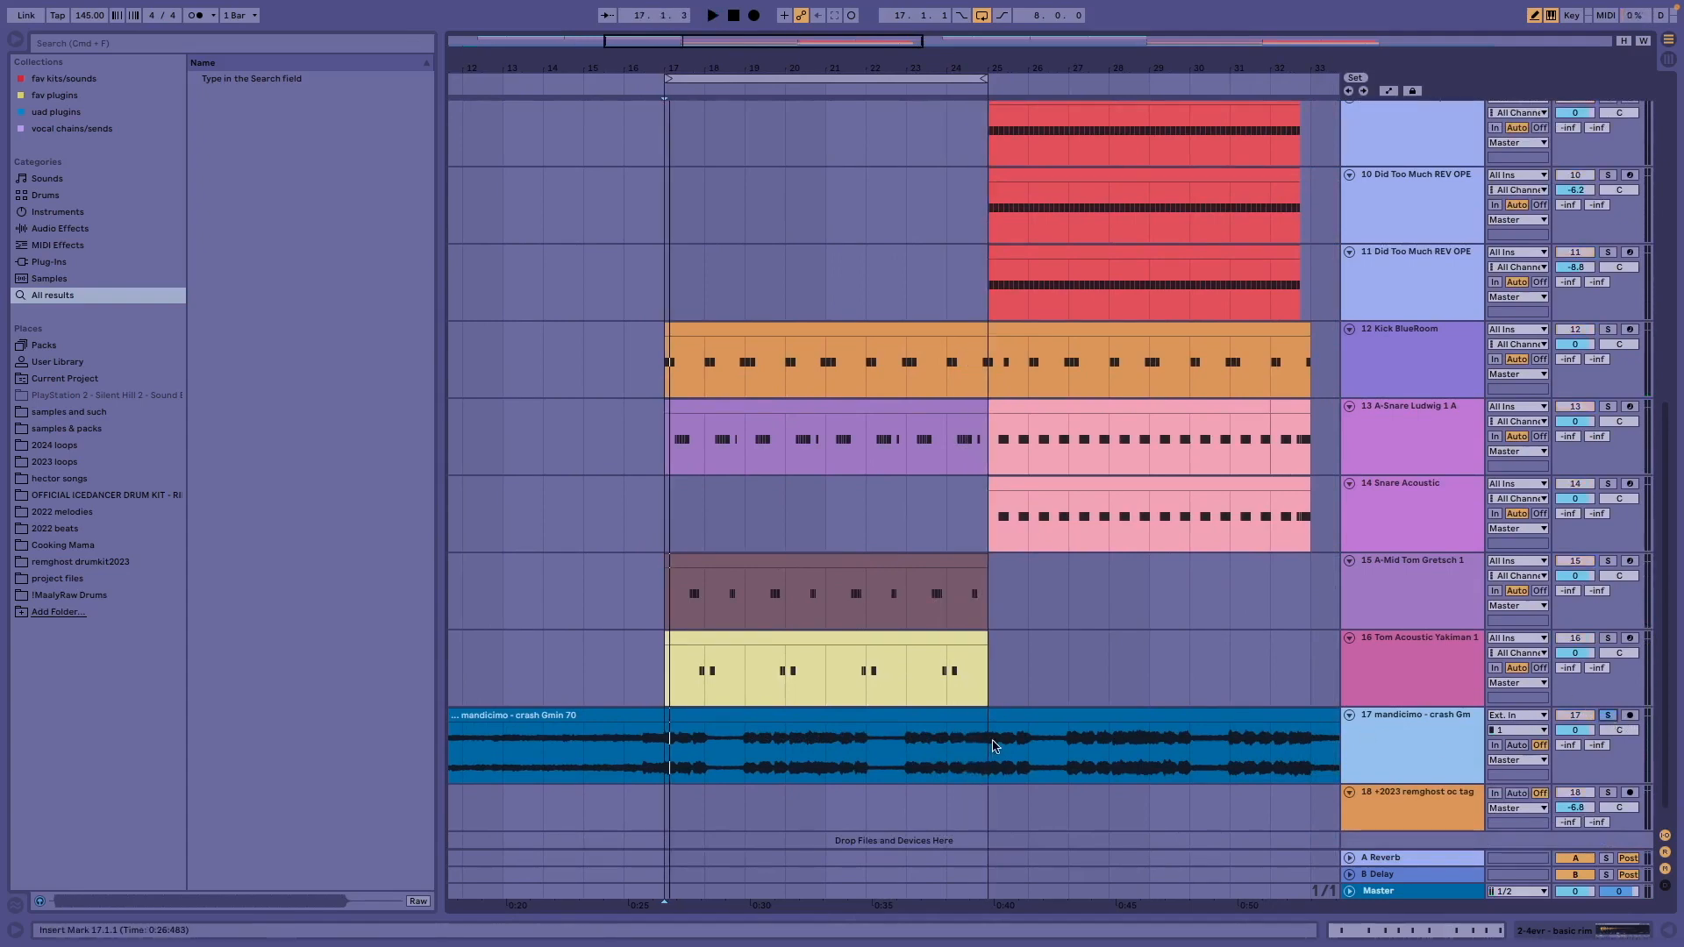
Audition the soloed mandicimo - crash Gmin track from bar 17 and check its device chain
click(677, 760)
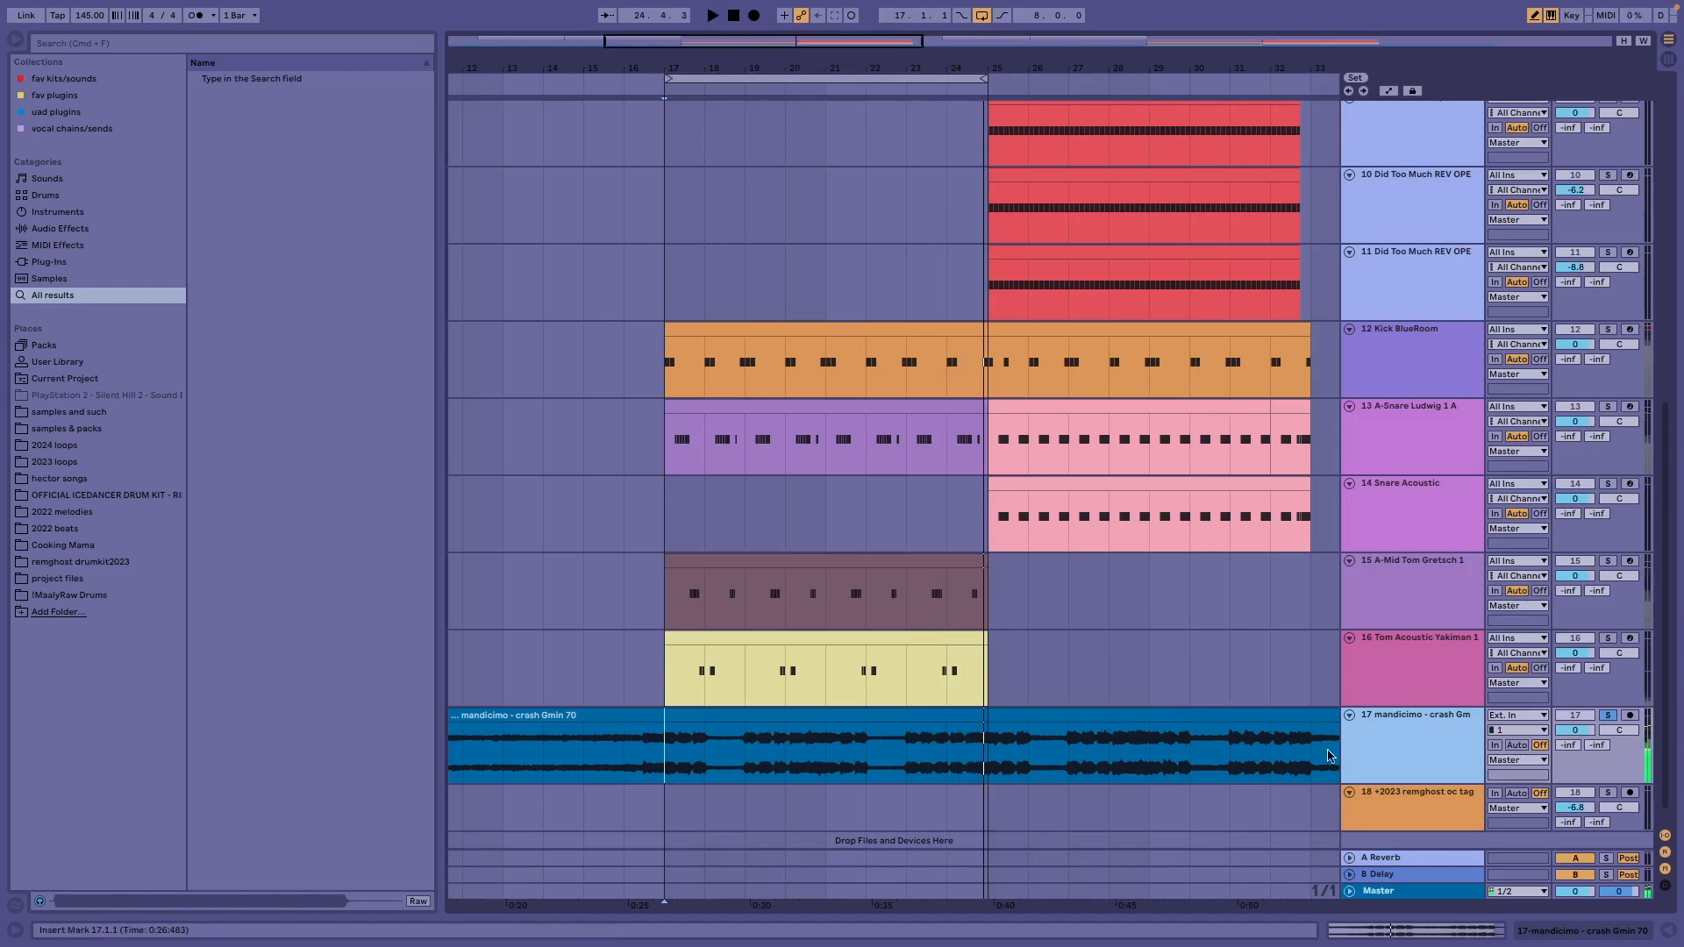
double_click(1397, 746)
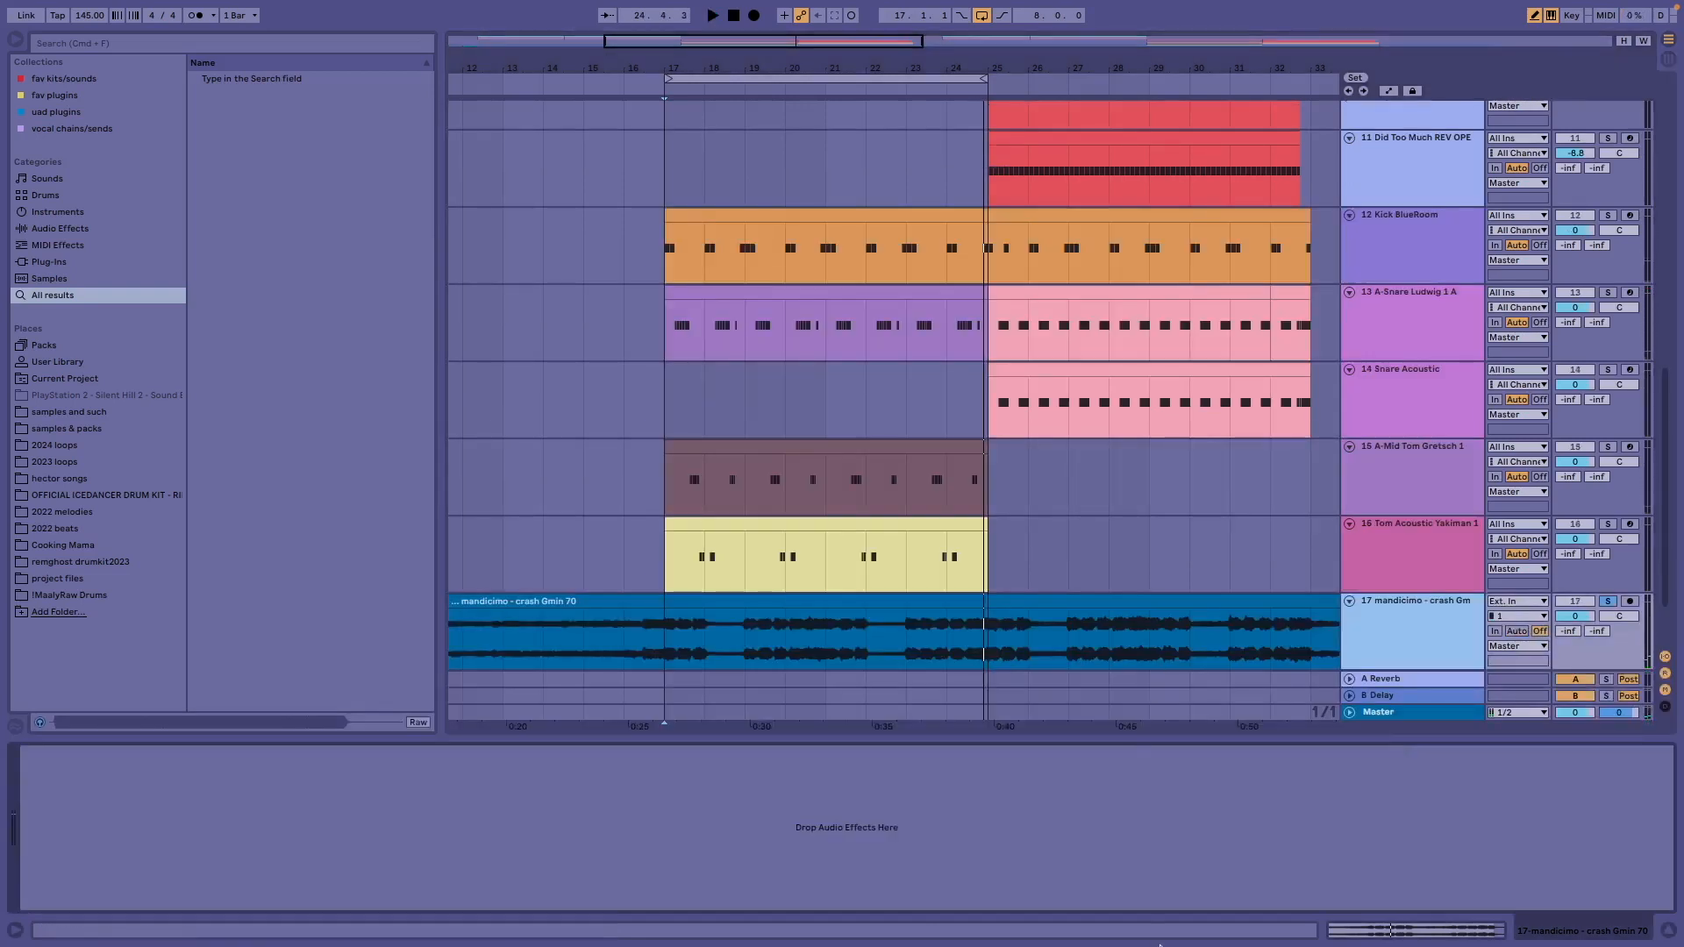
drag(1068, 740, 1092, 944)
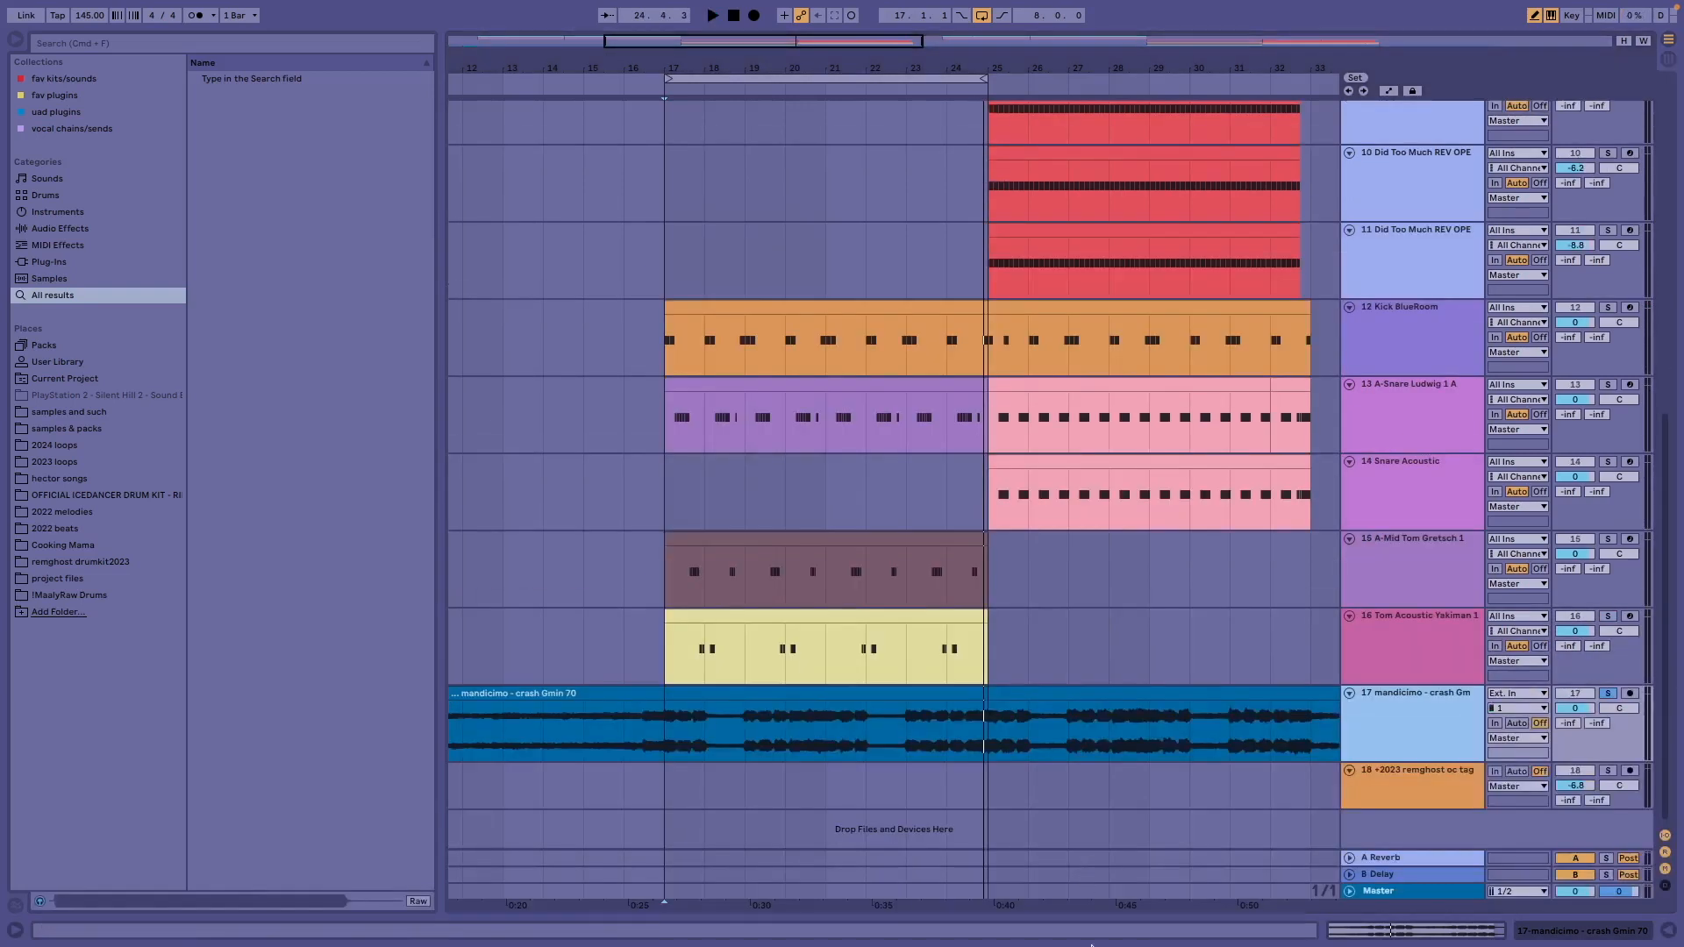
Add the Crash 707, Kick BlueRoom, A-Snare Ludwig, A-Mid Tom Gretsch and Tom Acoustic Yakiman tracks to the solo alongside the melody
scroll(721, 294, up, 3)
click(676, 219)
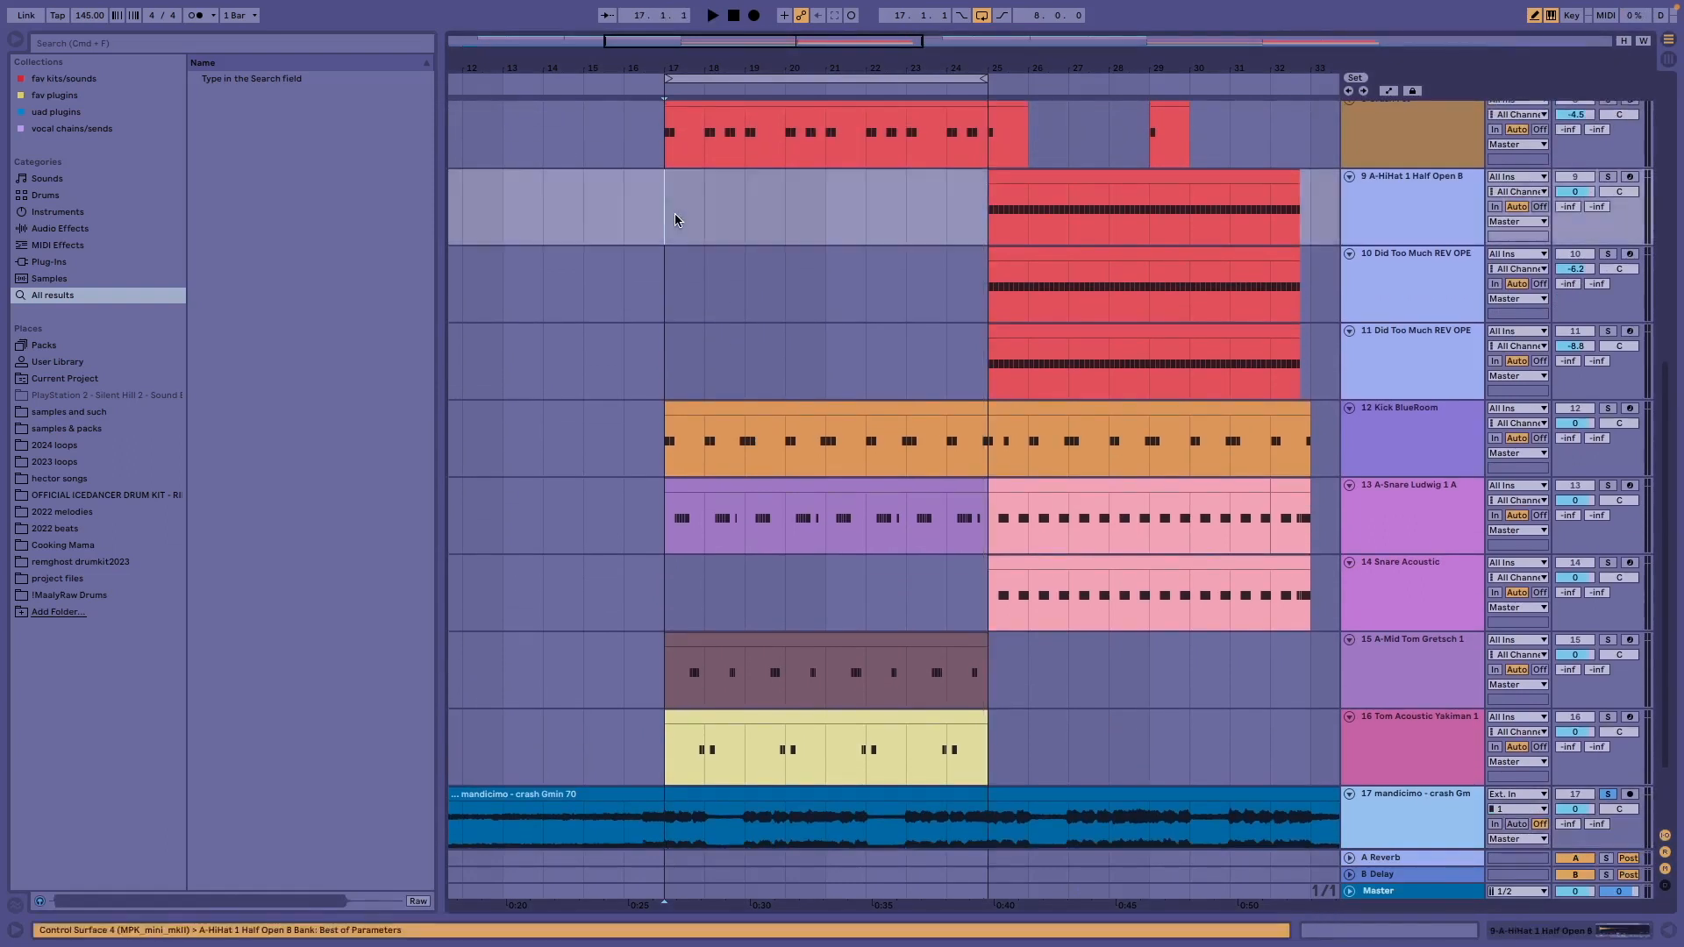
scroll(1242, 207, up, 3)
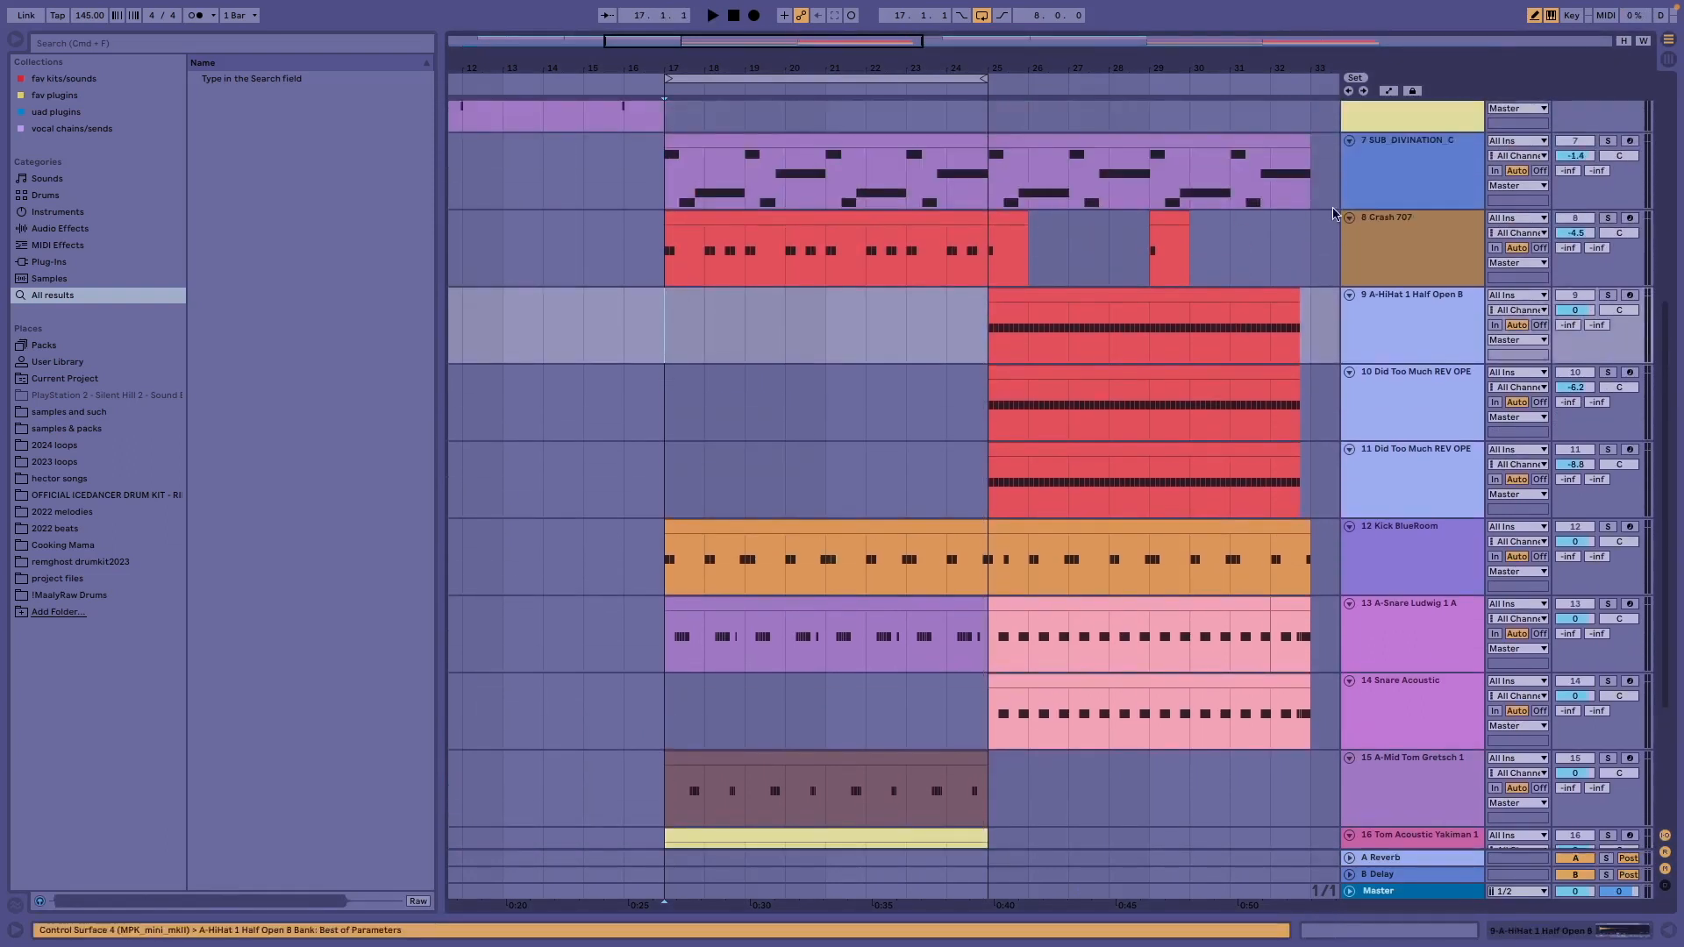
click(1611, 219)
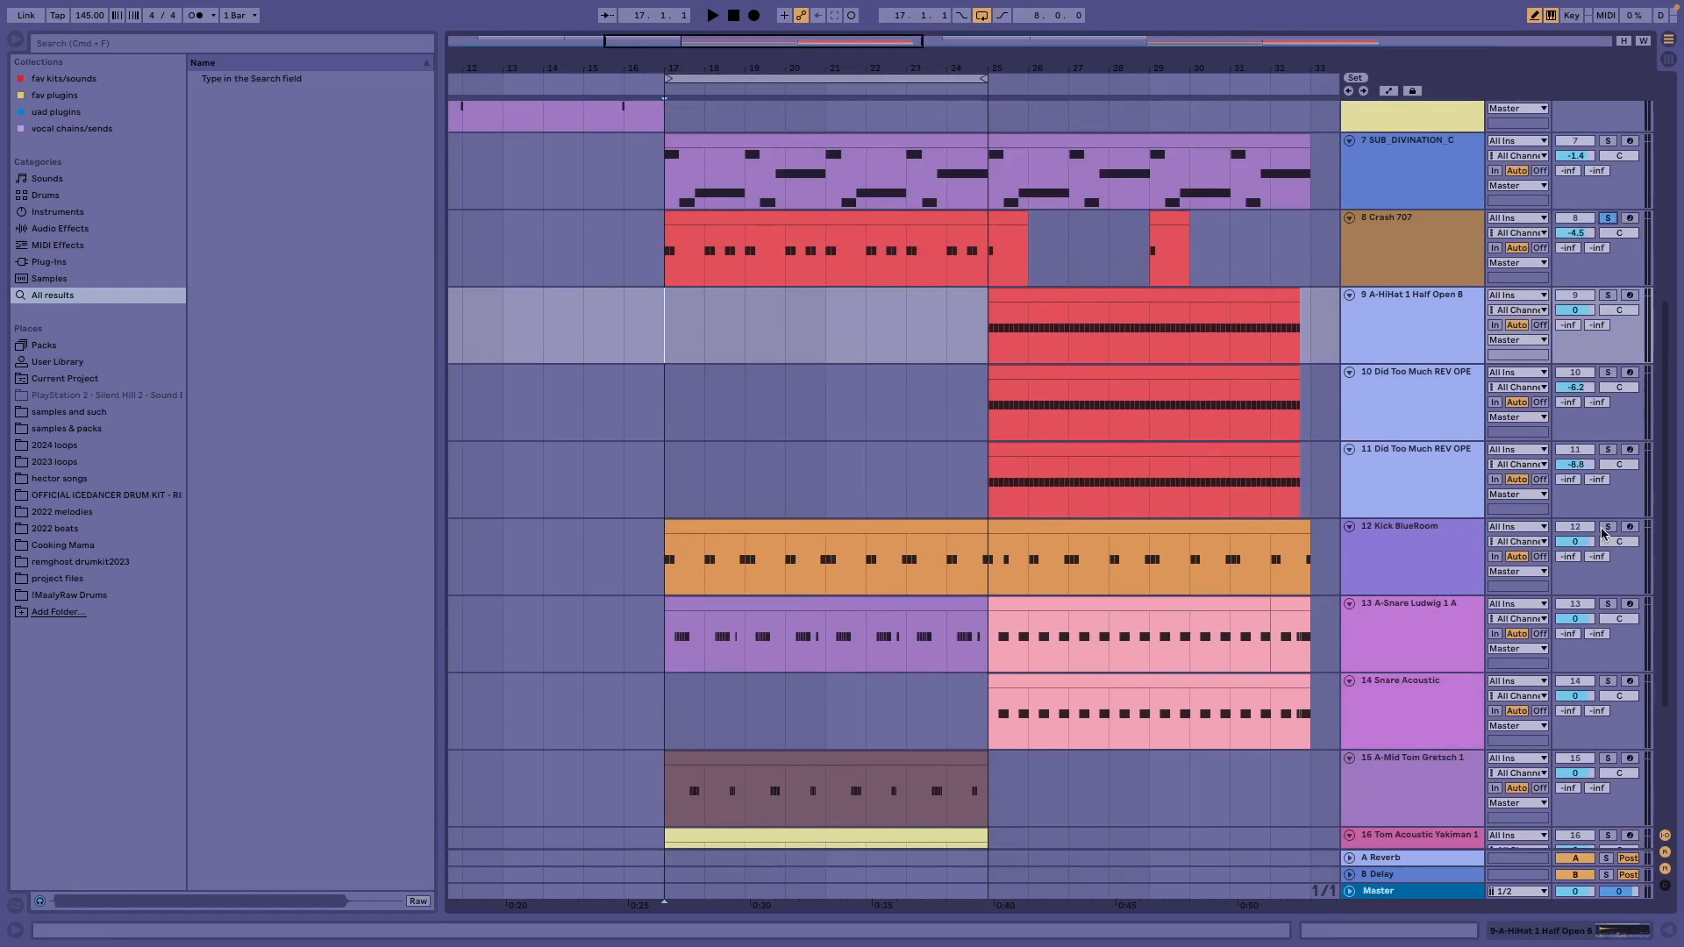
click(1608, 527)
scroll(1604, 530, down, 3)
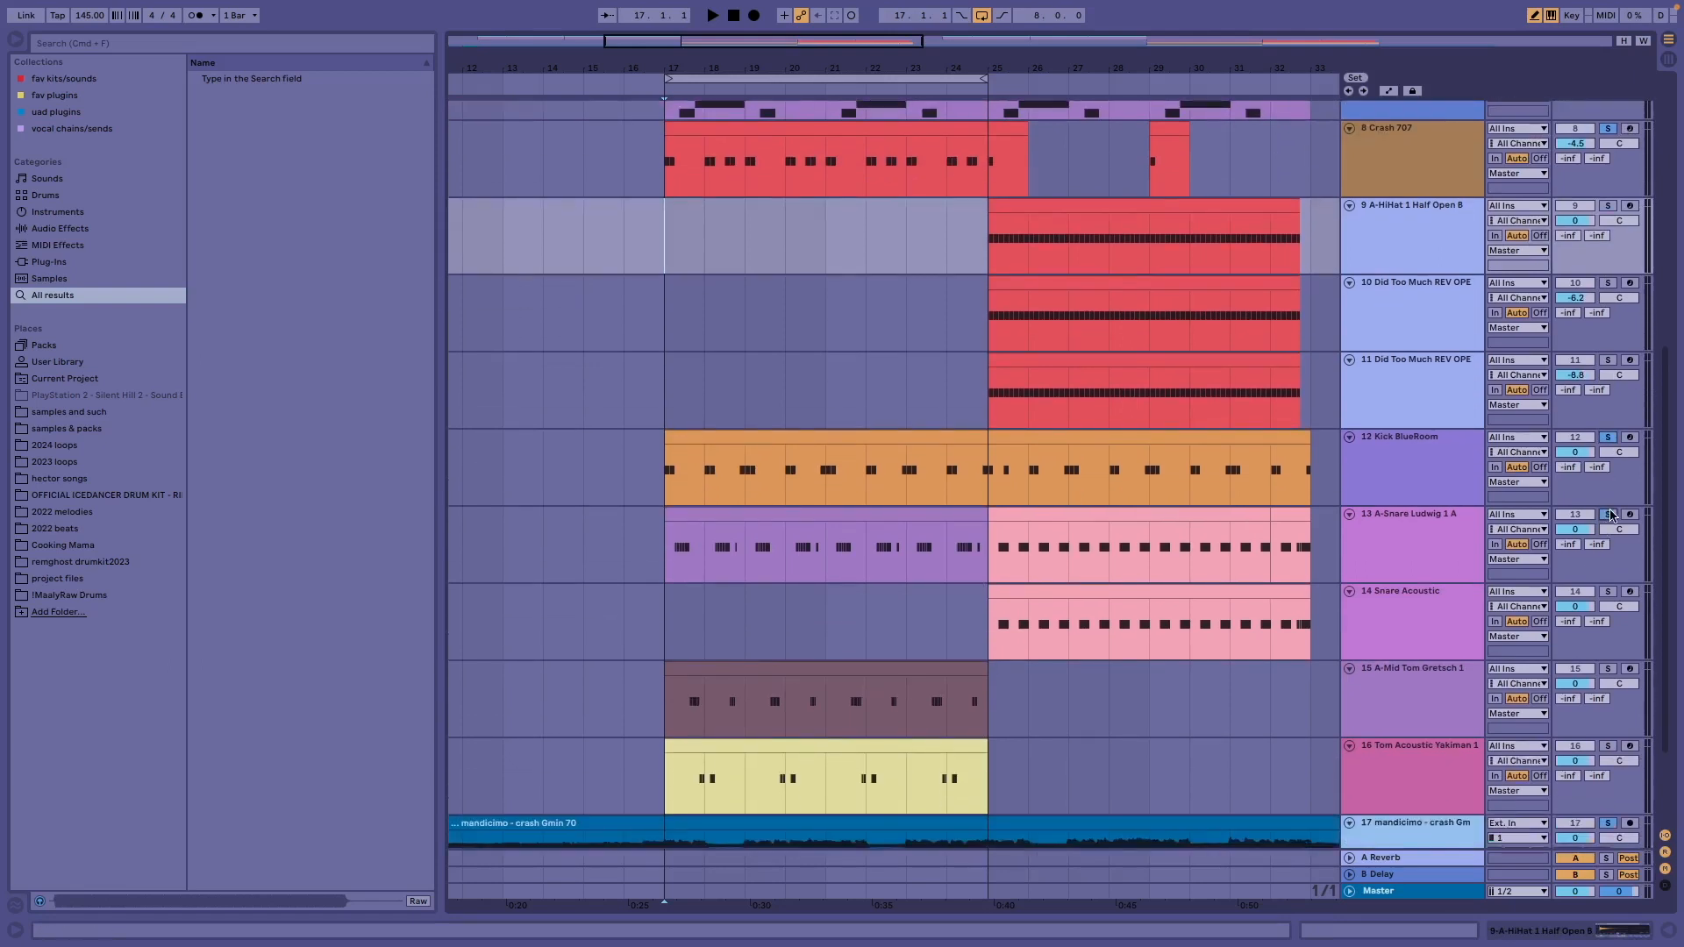
click(1611, 515)
scroll(1611, 514, down, 3)
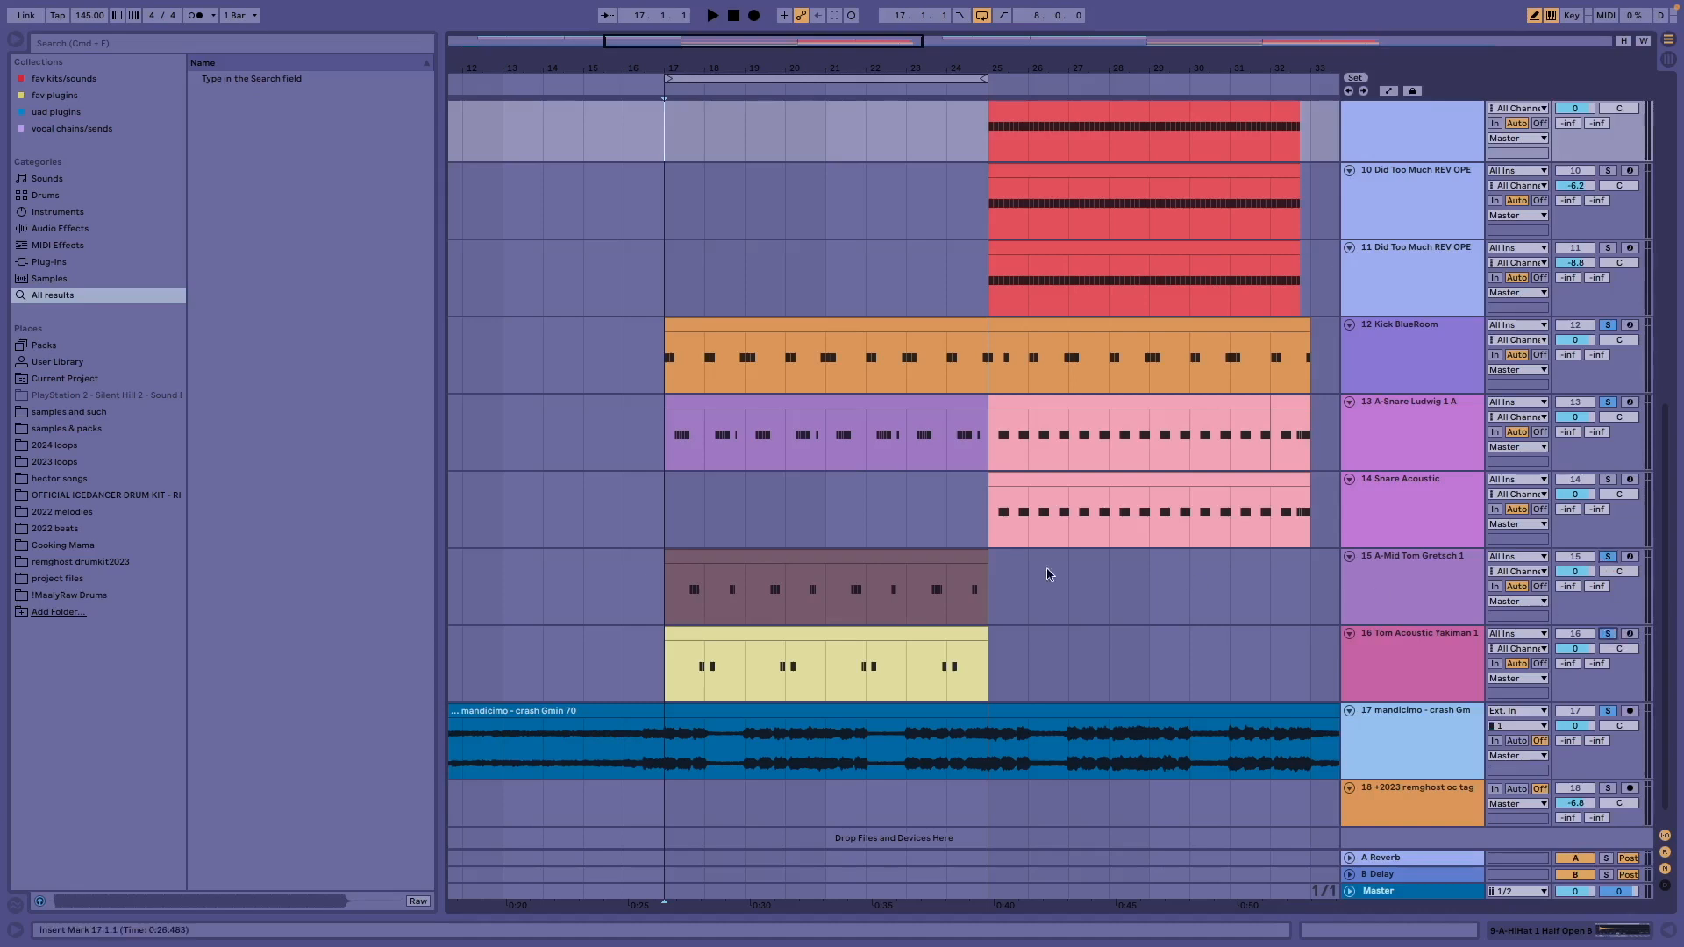
Play the loop from bar 17 with the crash, kick, snare, tom and melody tracks soloed, examining their patterns
right_click(675, 509)
click(668, 508)
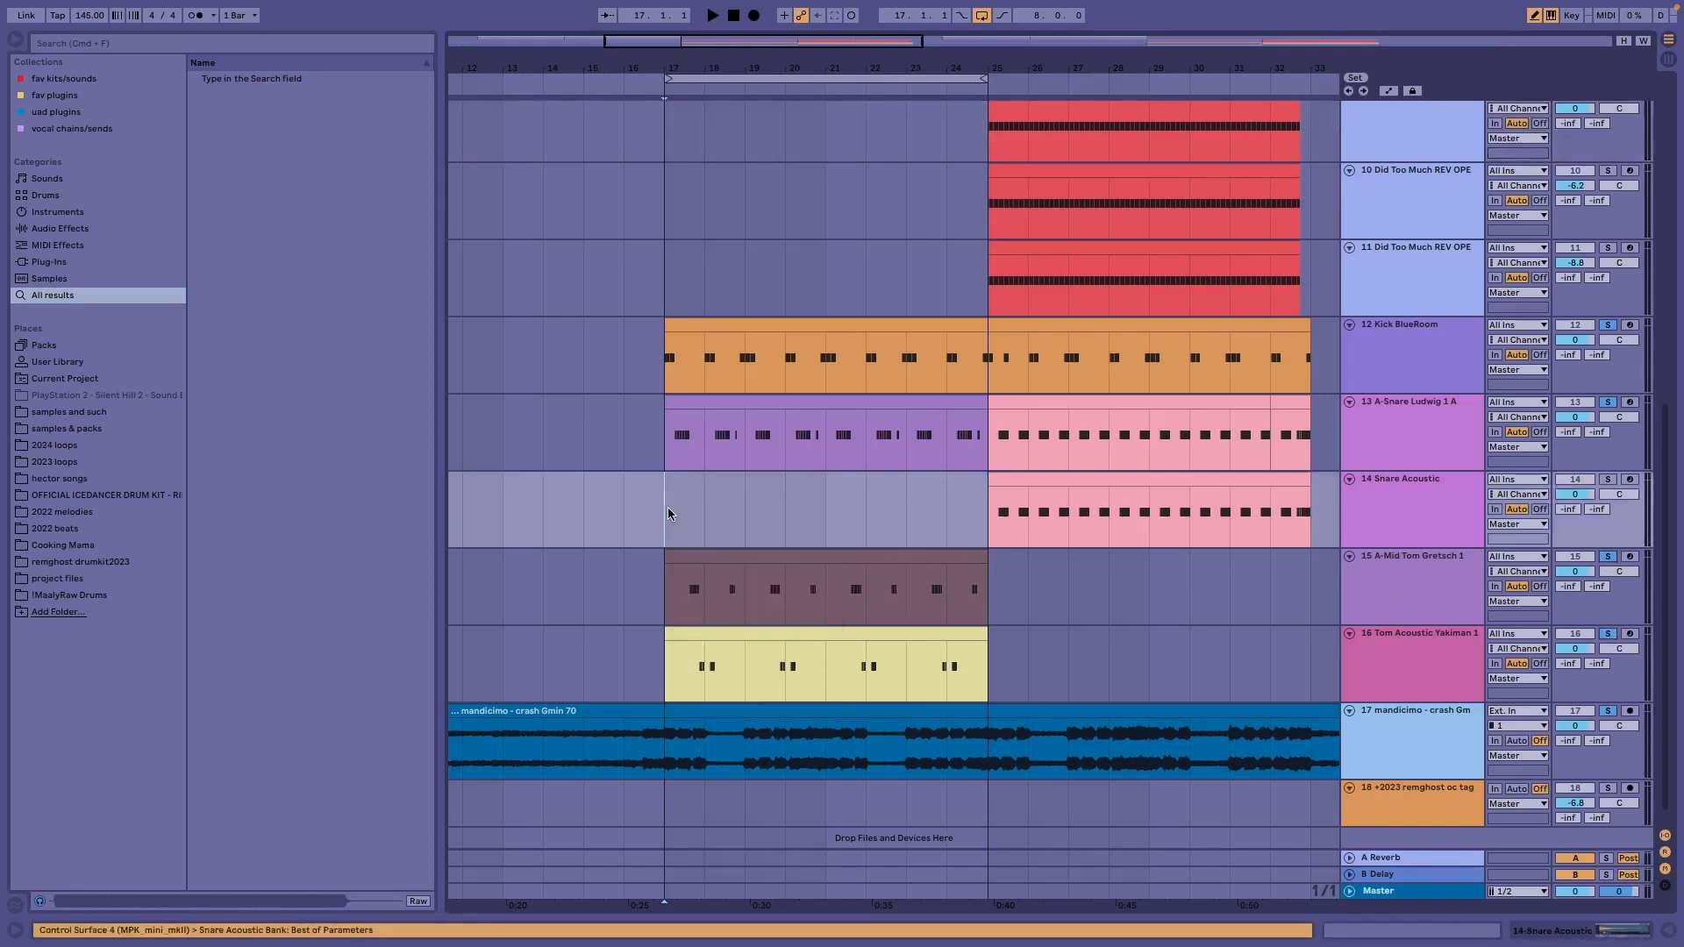
scroll(669, 508, up, 4)
scroll(668, 508, left, 1)
scroll(863, 427, up, 5)
scroll(865, 428, right, 1)
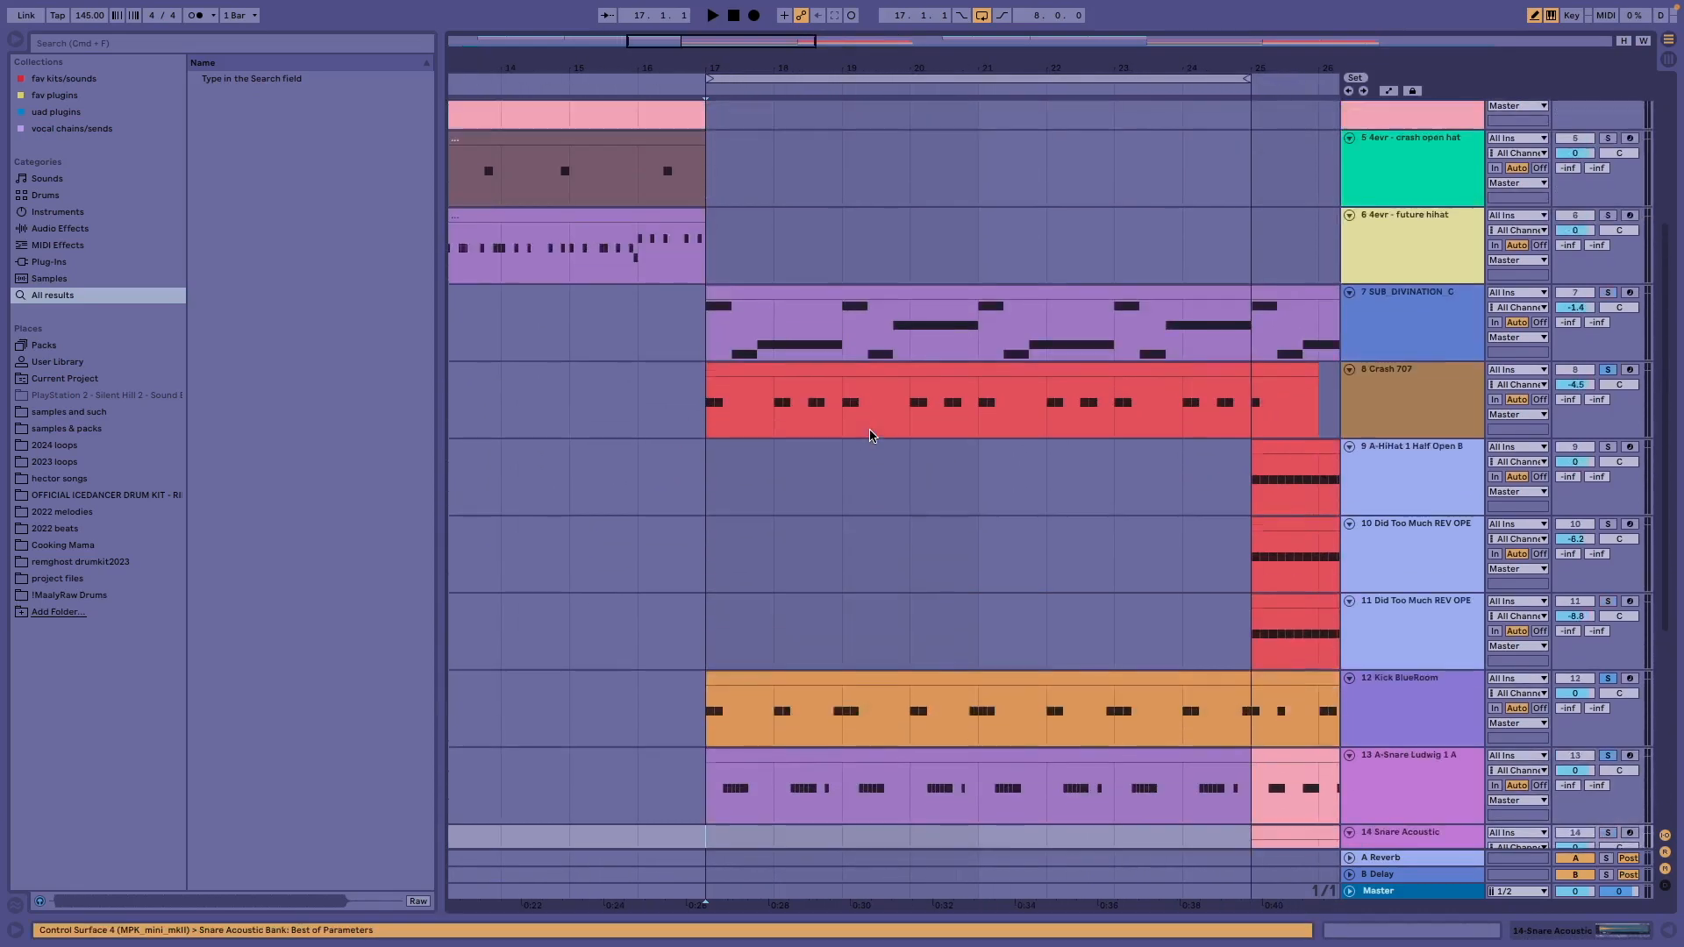
scroll(868, 427, down, 4)
scroll(868, 427, up, 1)
key(space)
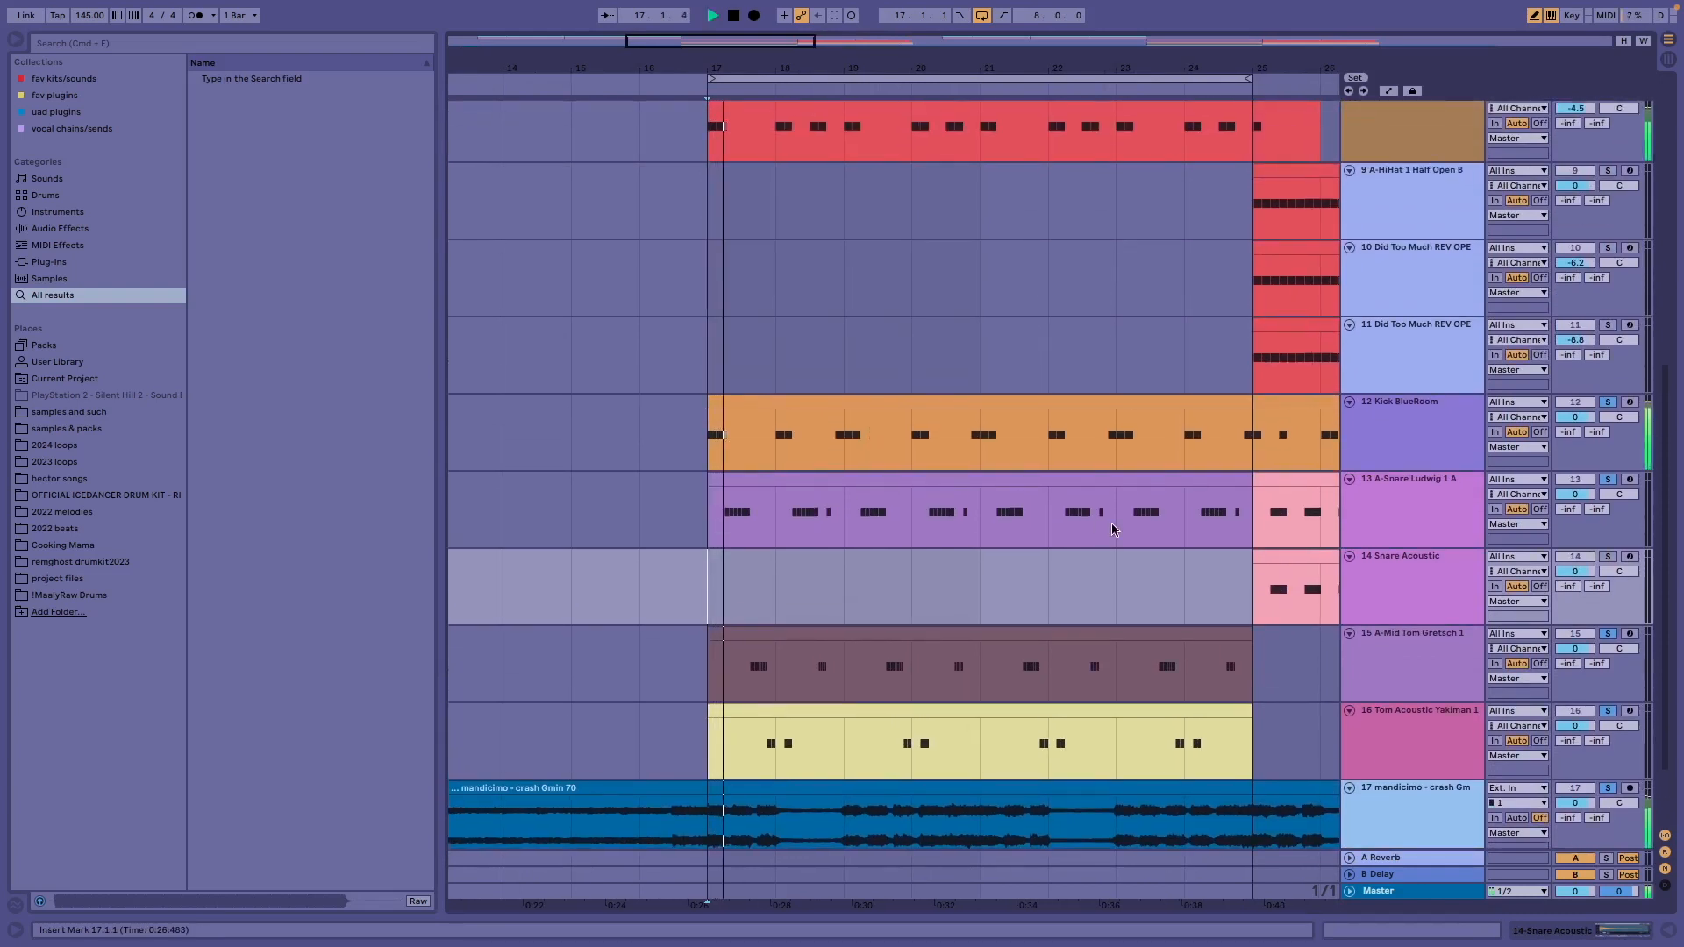
scroll(1057, 655, down, 3)
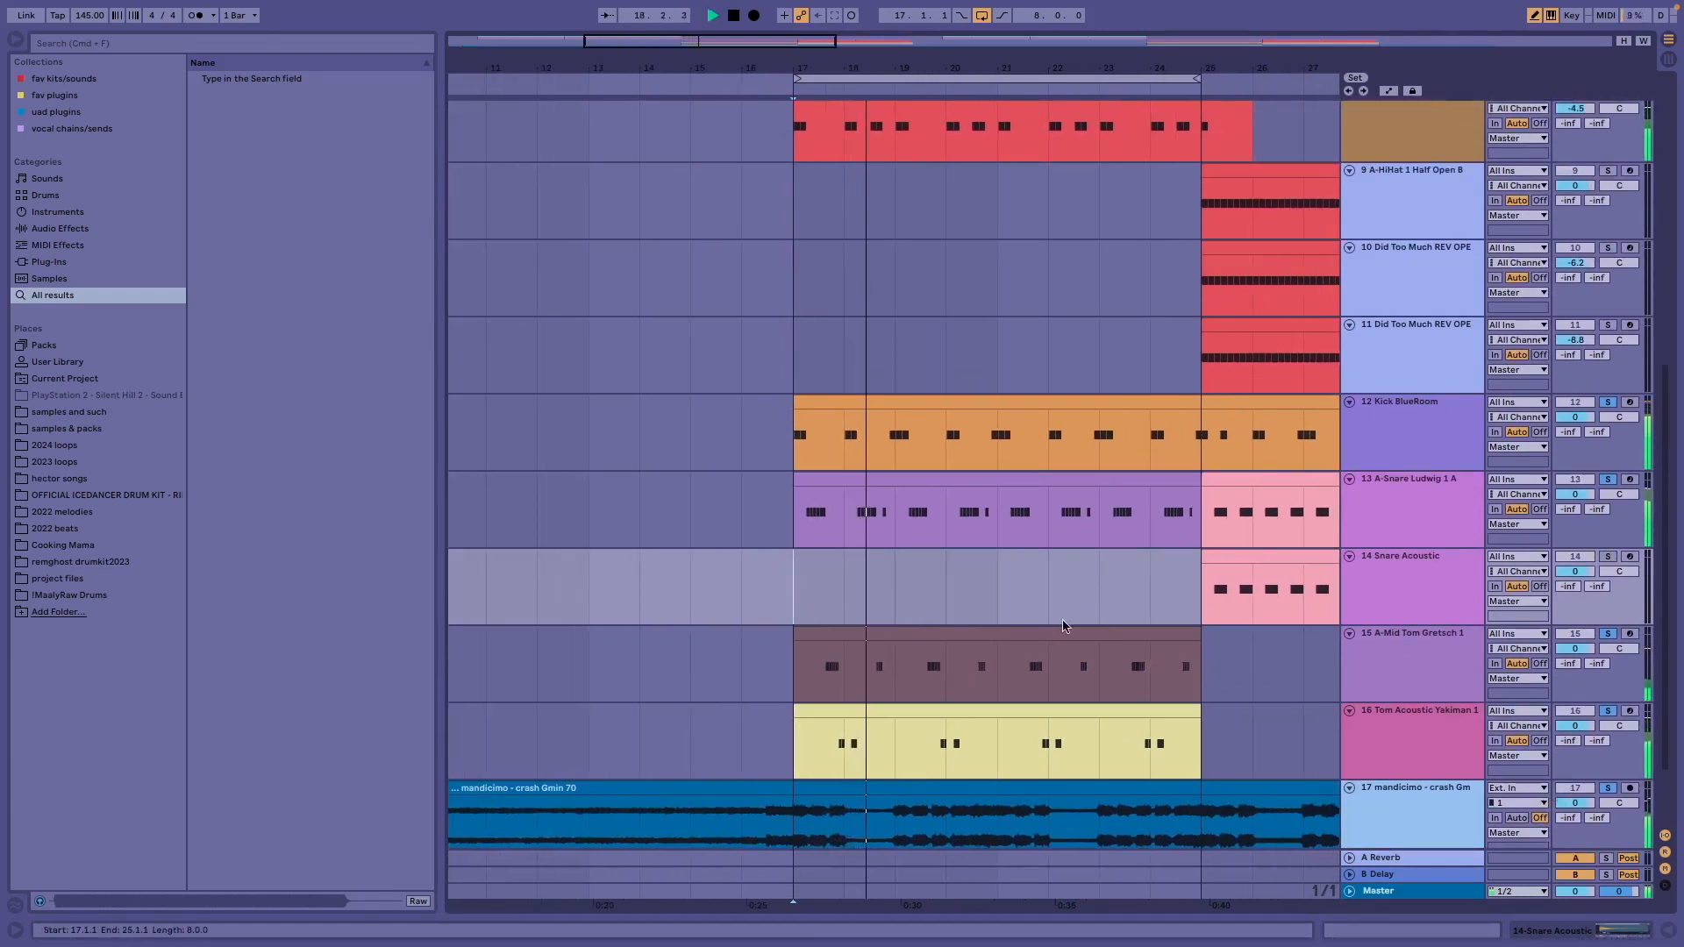
scroll(1063, 605, right, 1)
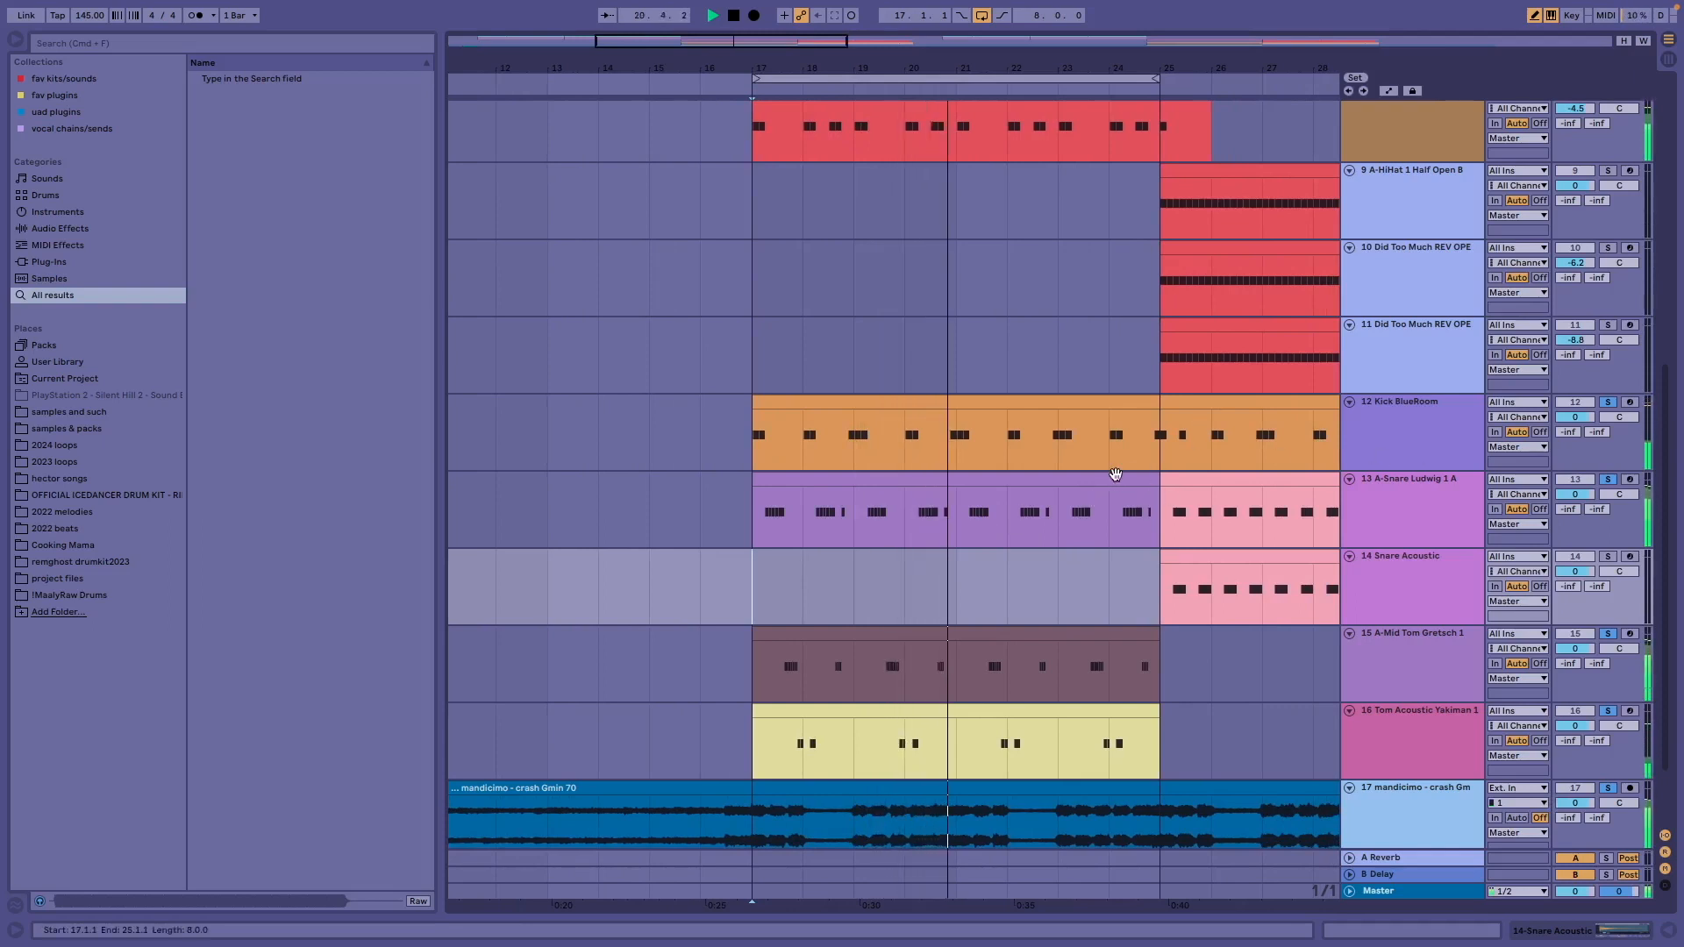
scroll(1280, 404, up, 5)
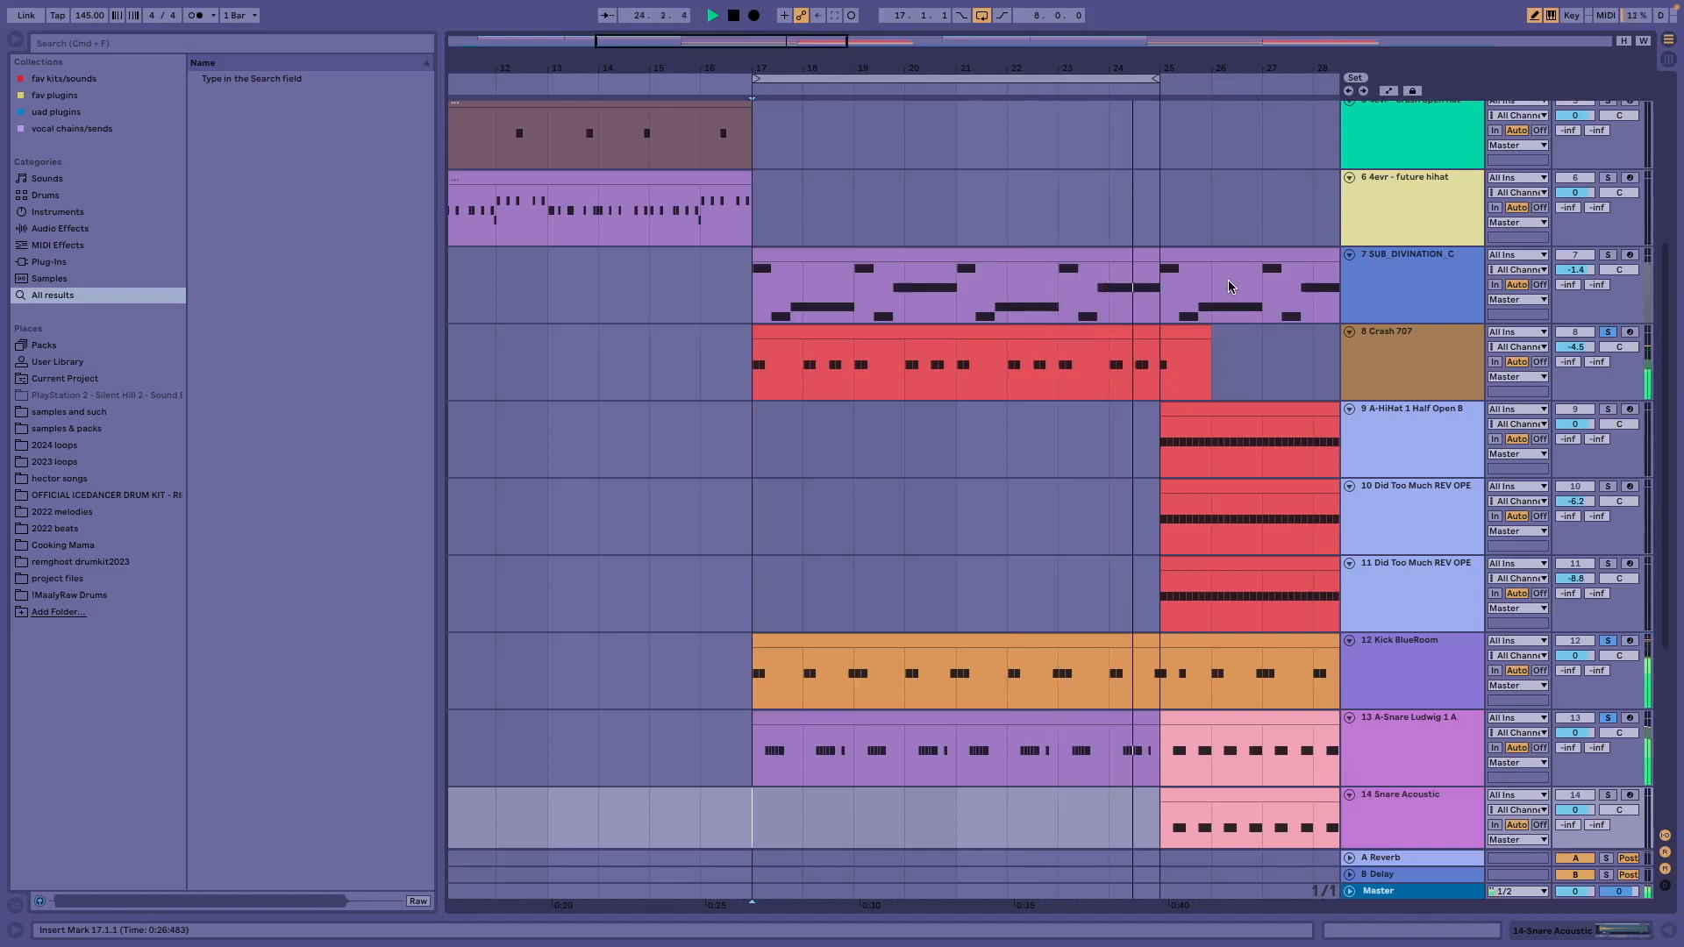
Stop playback, clear the current solos, then solo the SUB_DIVINATION_C track and play it from bar 17
key(space)
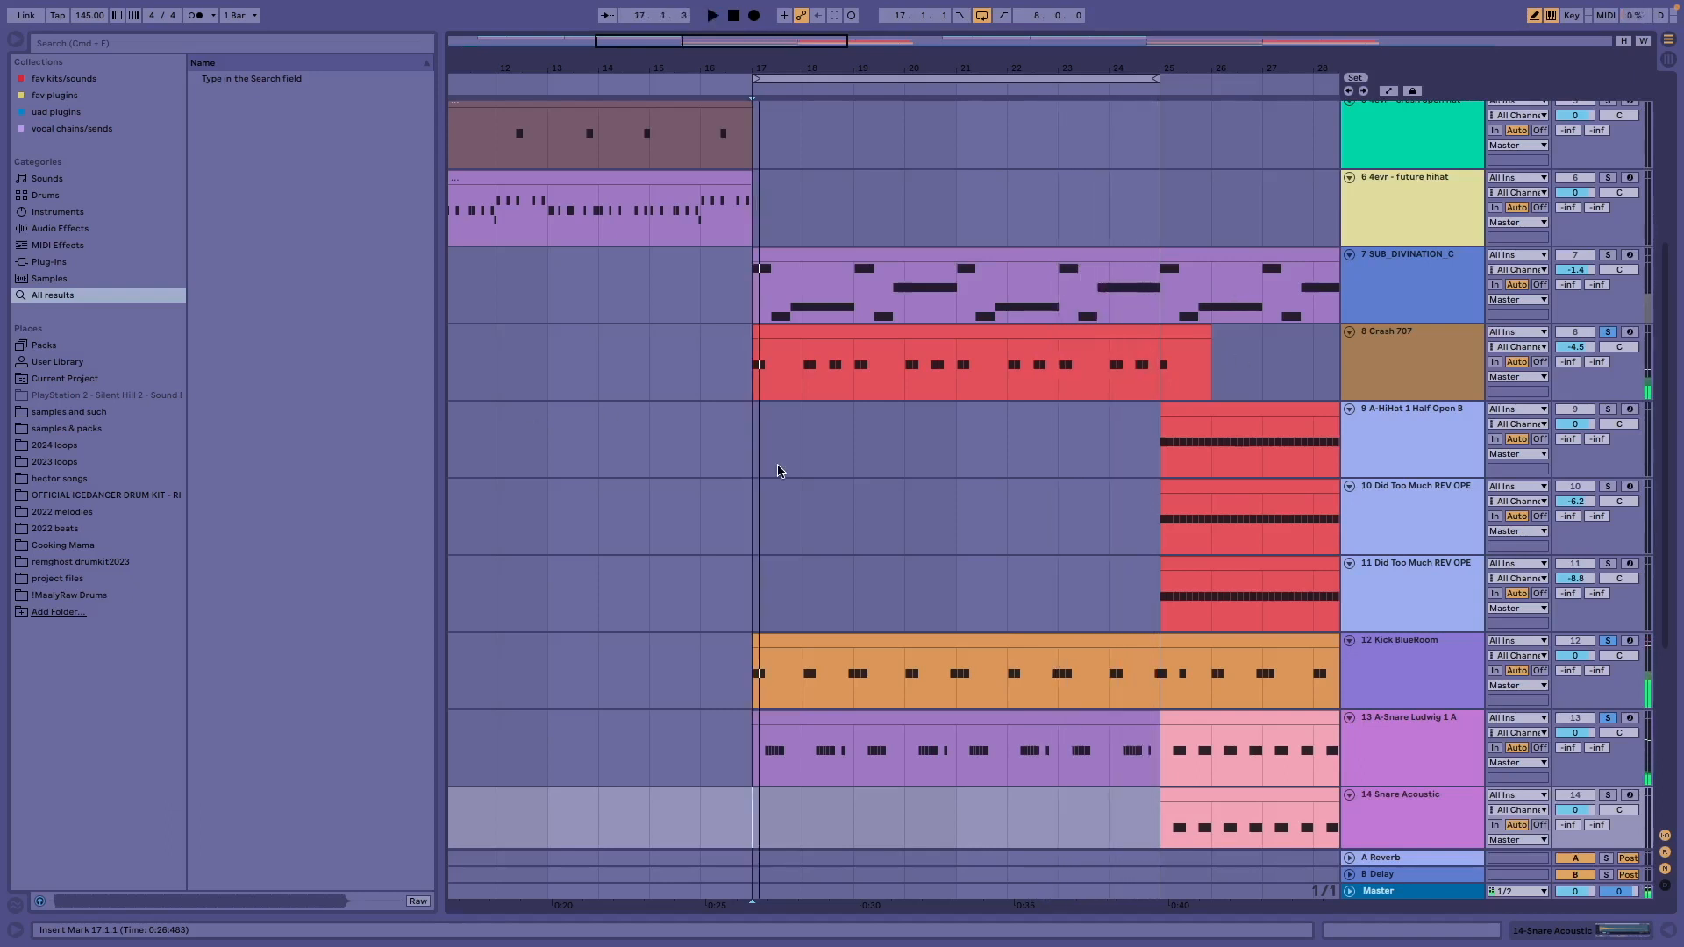
click(741, 443)
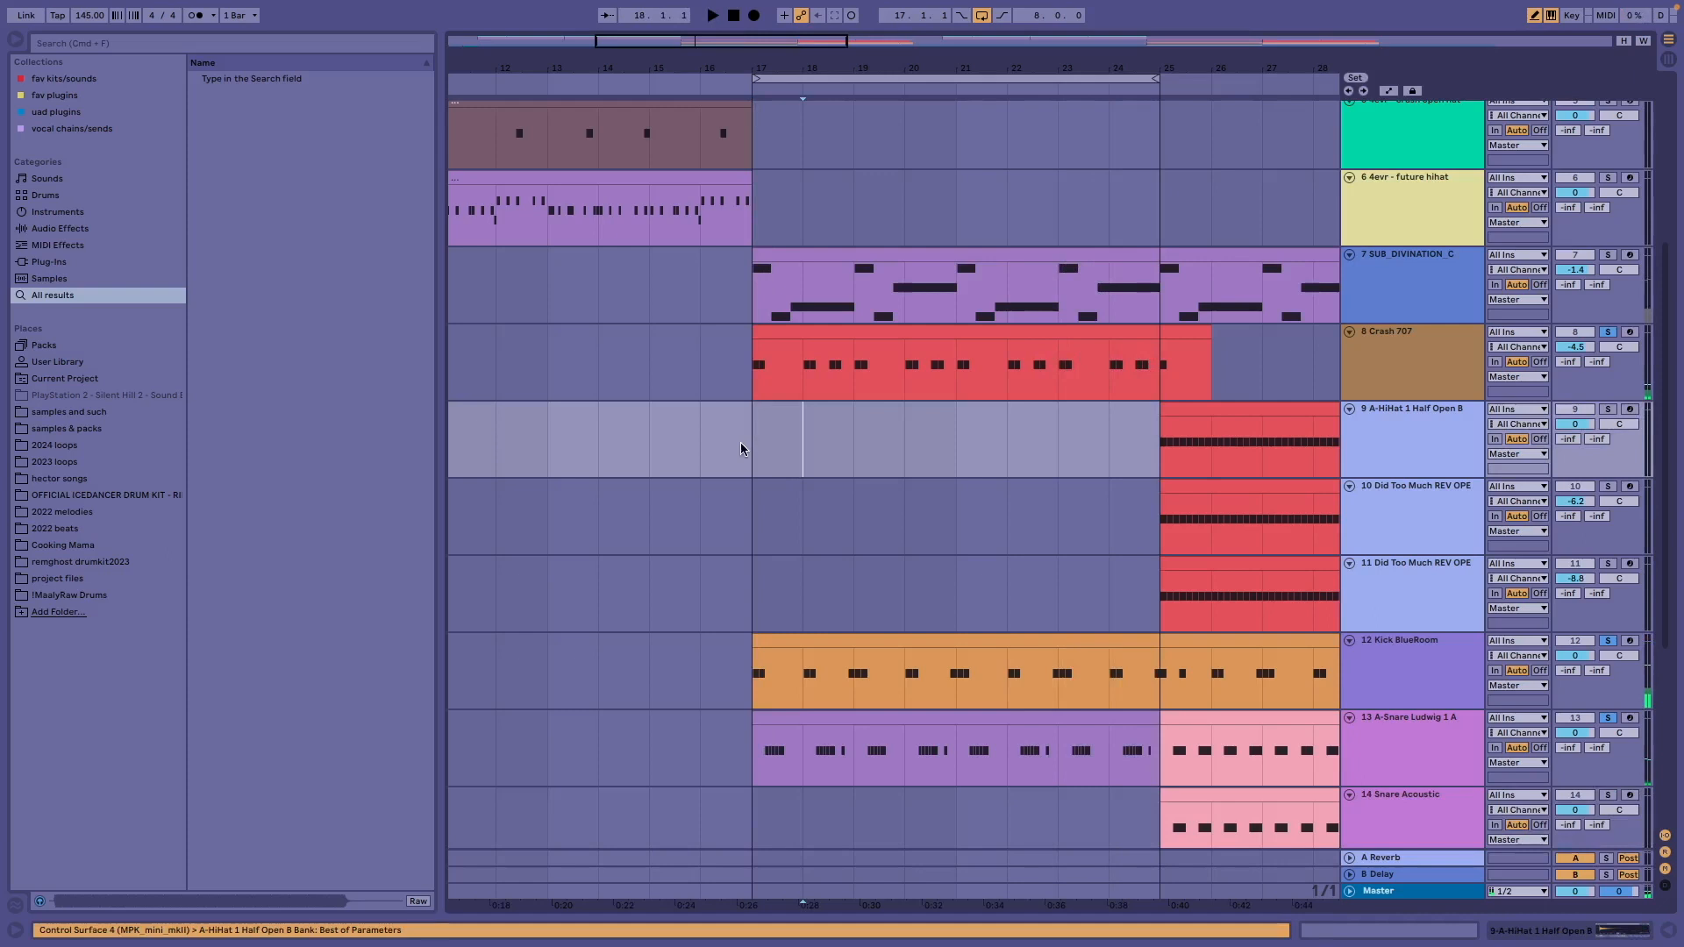
key(space)
click(1609, 334)
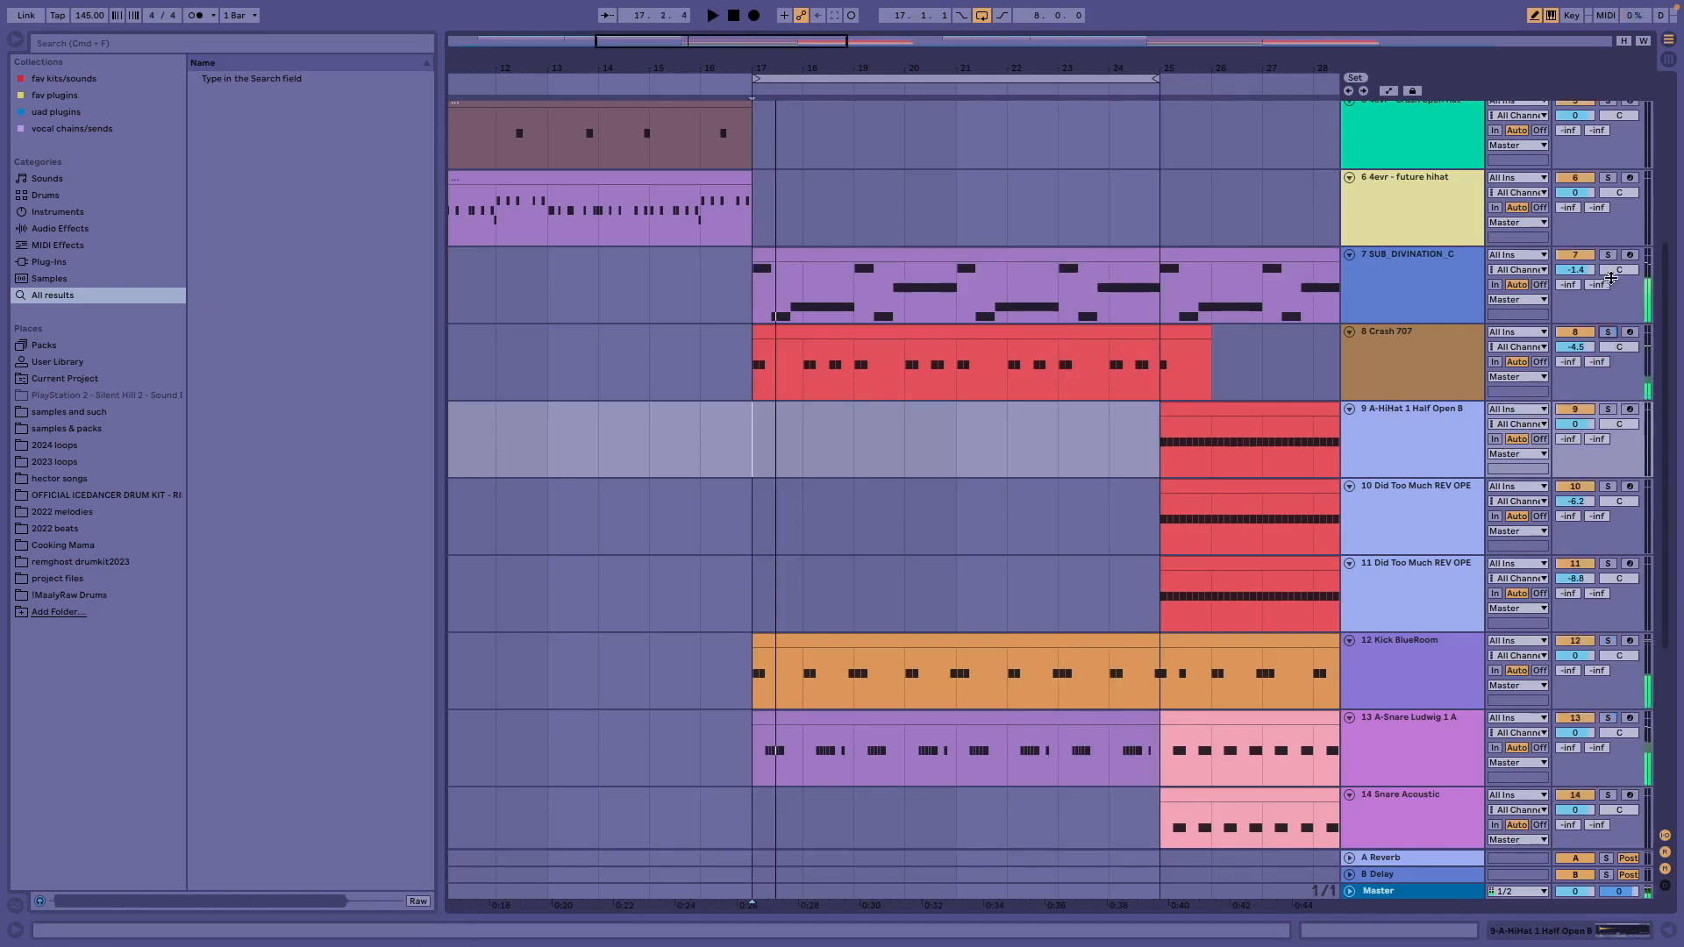
click(1610, 255)
scroll(1610, 254, up, 1)
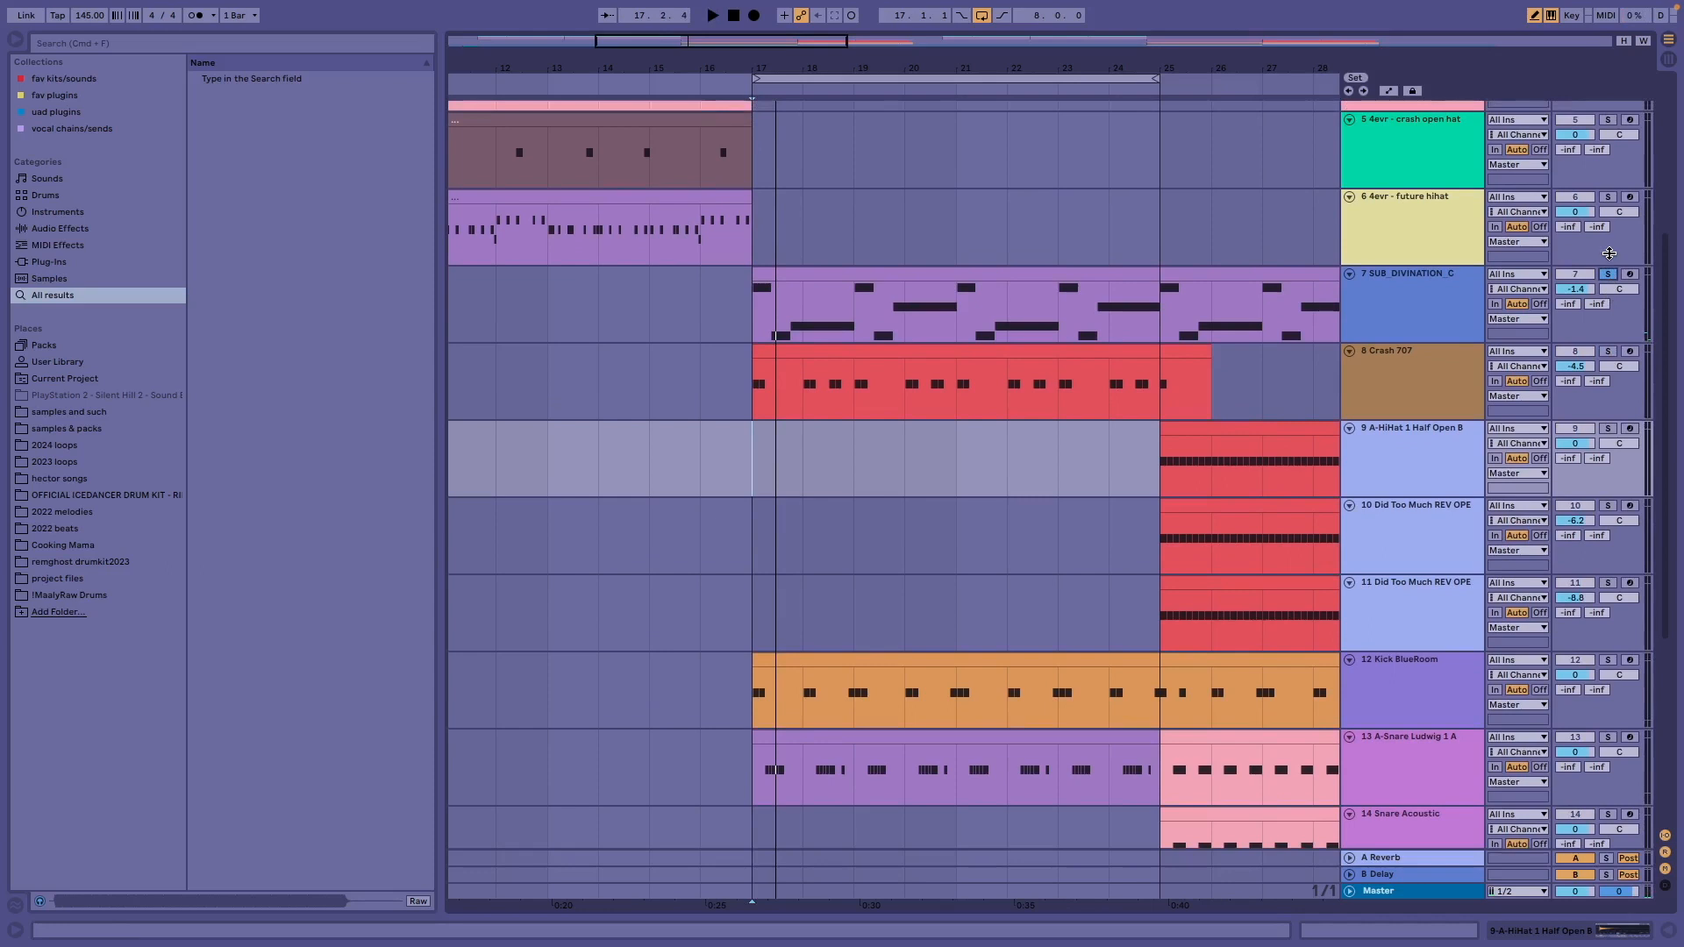
key(space)
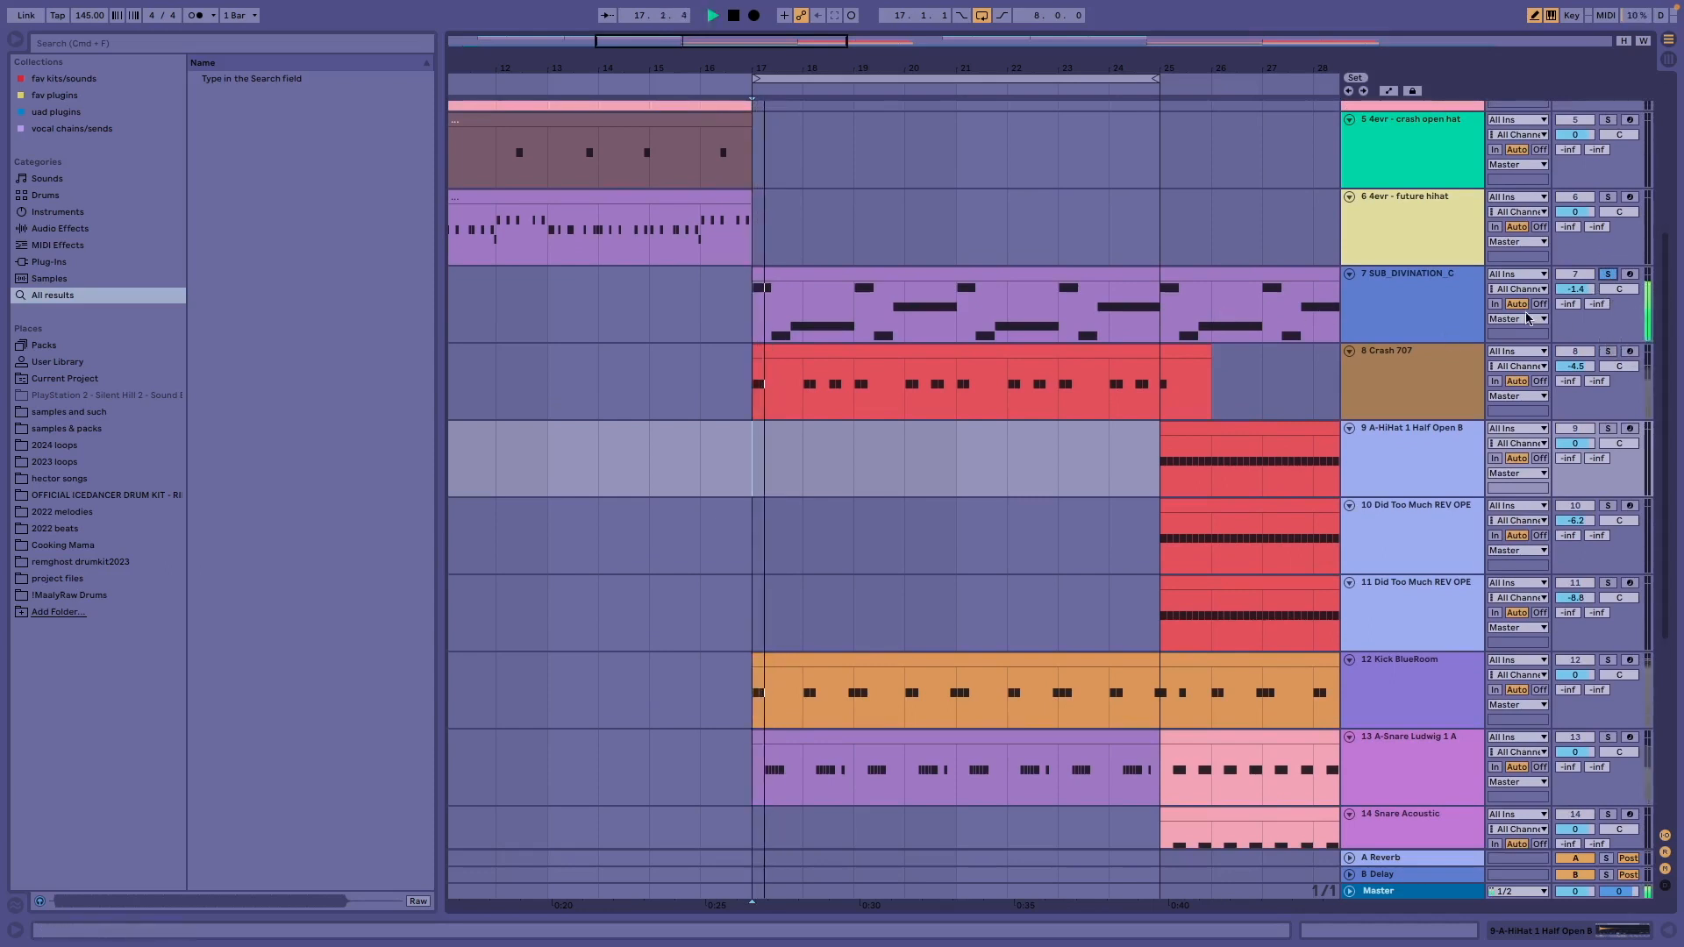
Clear the solo on the SUB_DIVINATION_C track and play all tracks together from bar 17
click(1609, 275)
click(1057, 336)
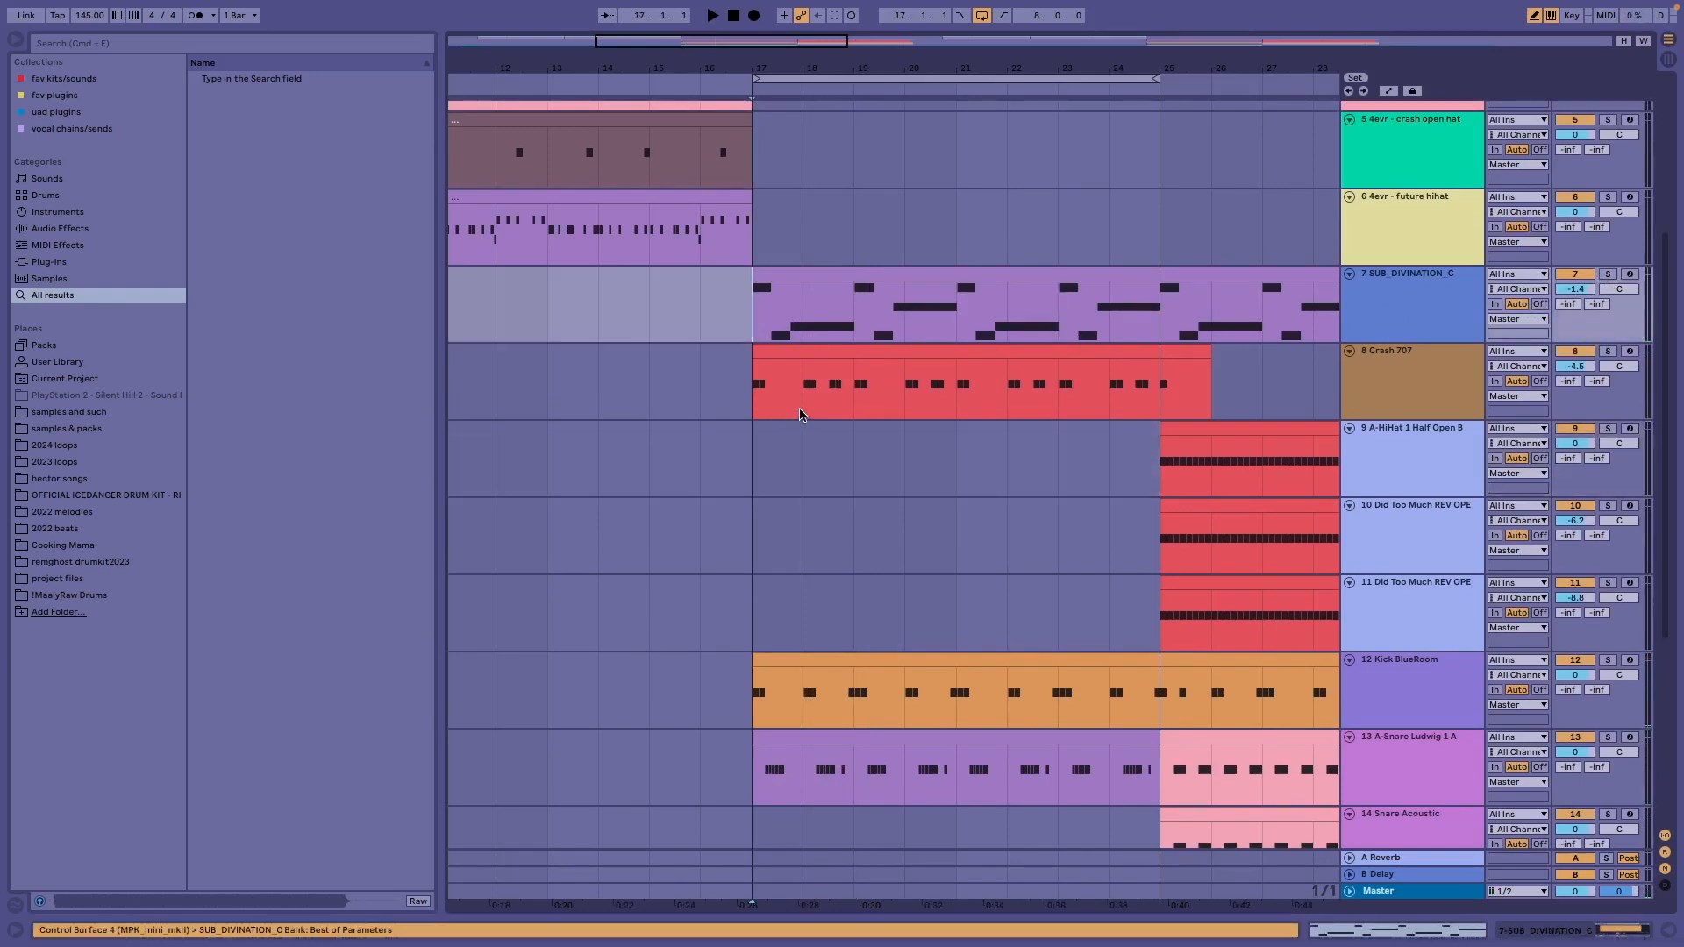
scroll(796, 410, down, 3)
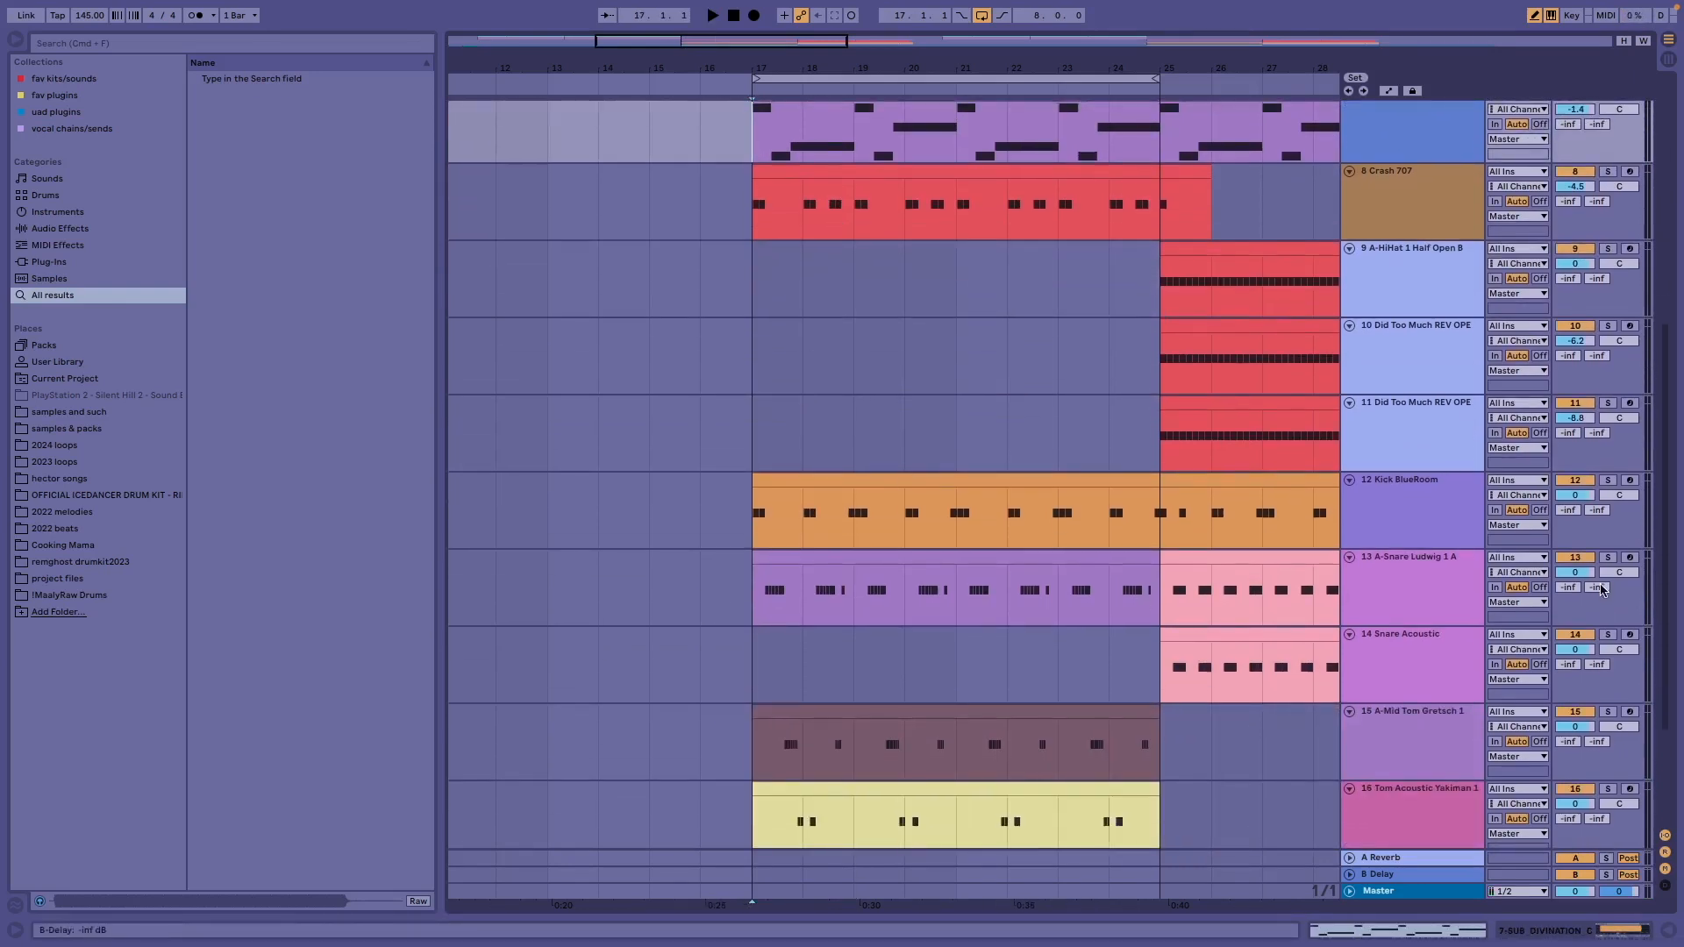
scroll(990, 363, up, 3)
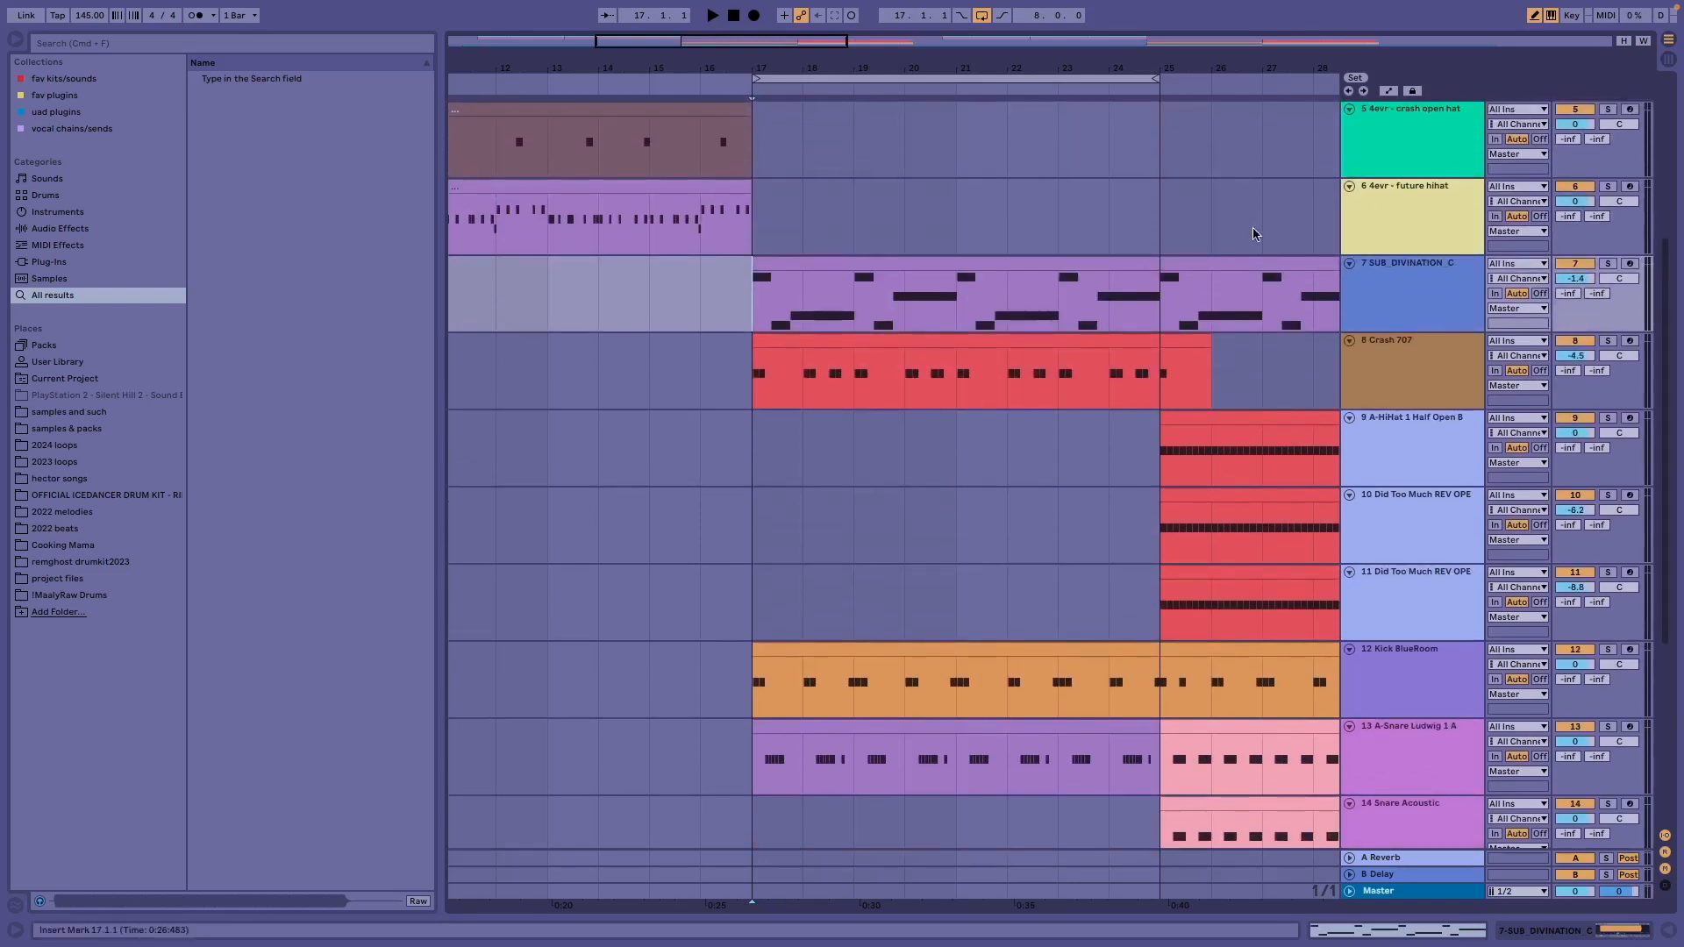
scroll(877, 562, down, 3)
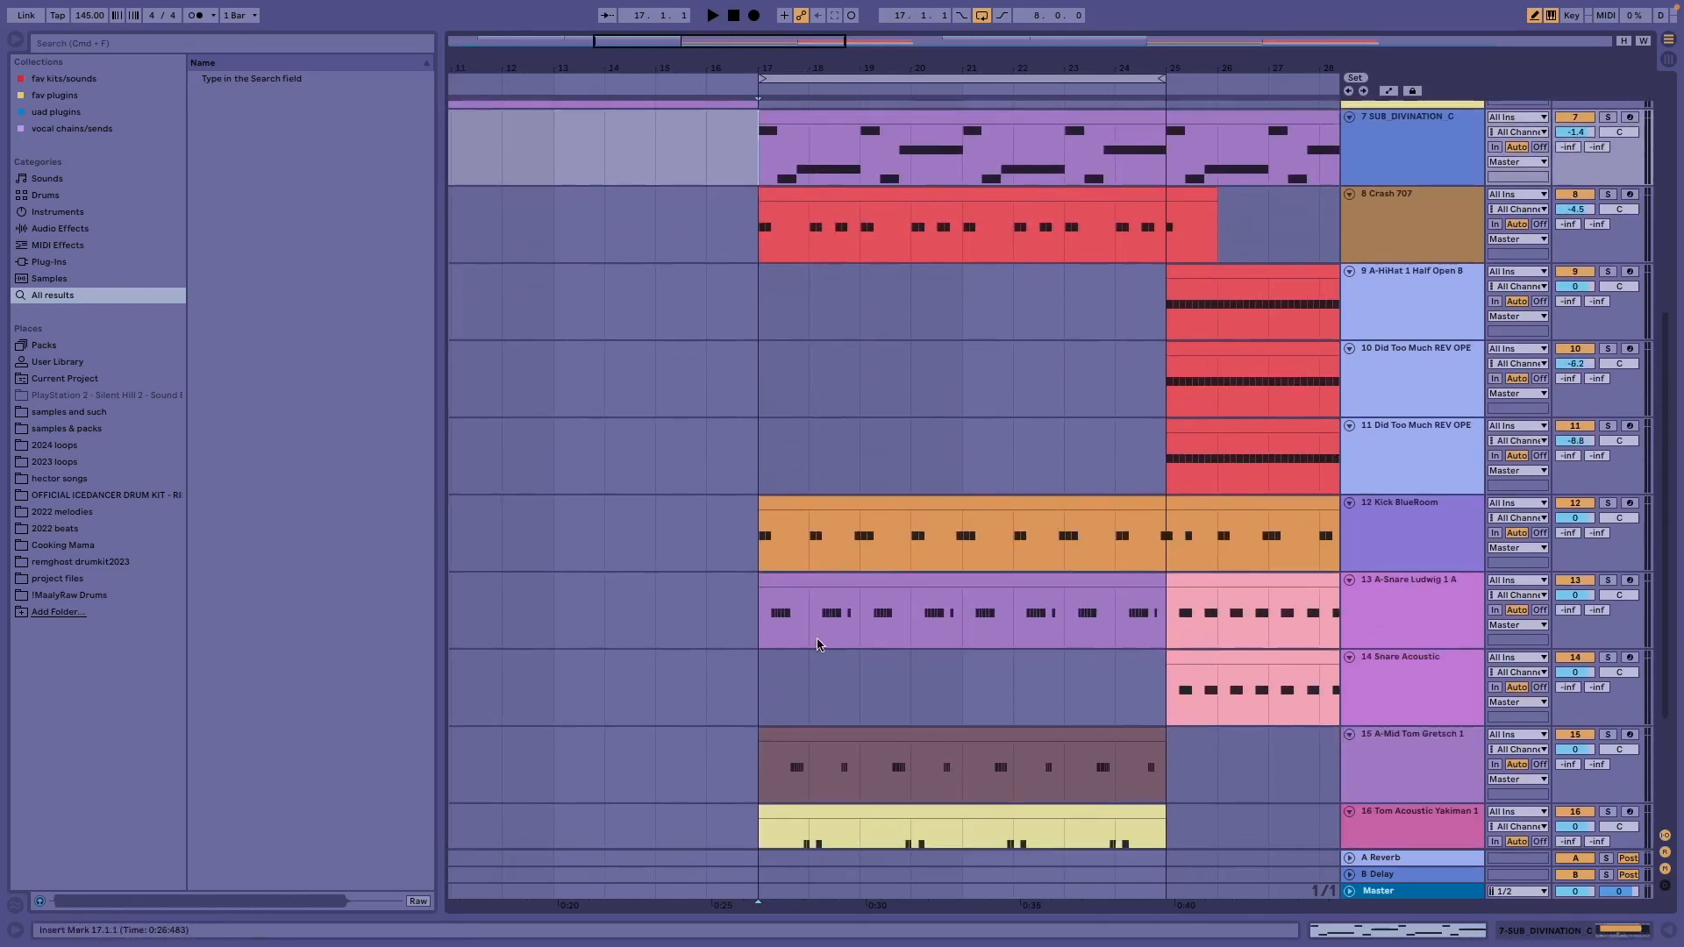
click(815, 645)
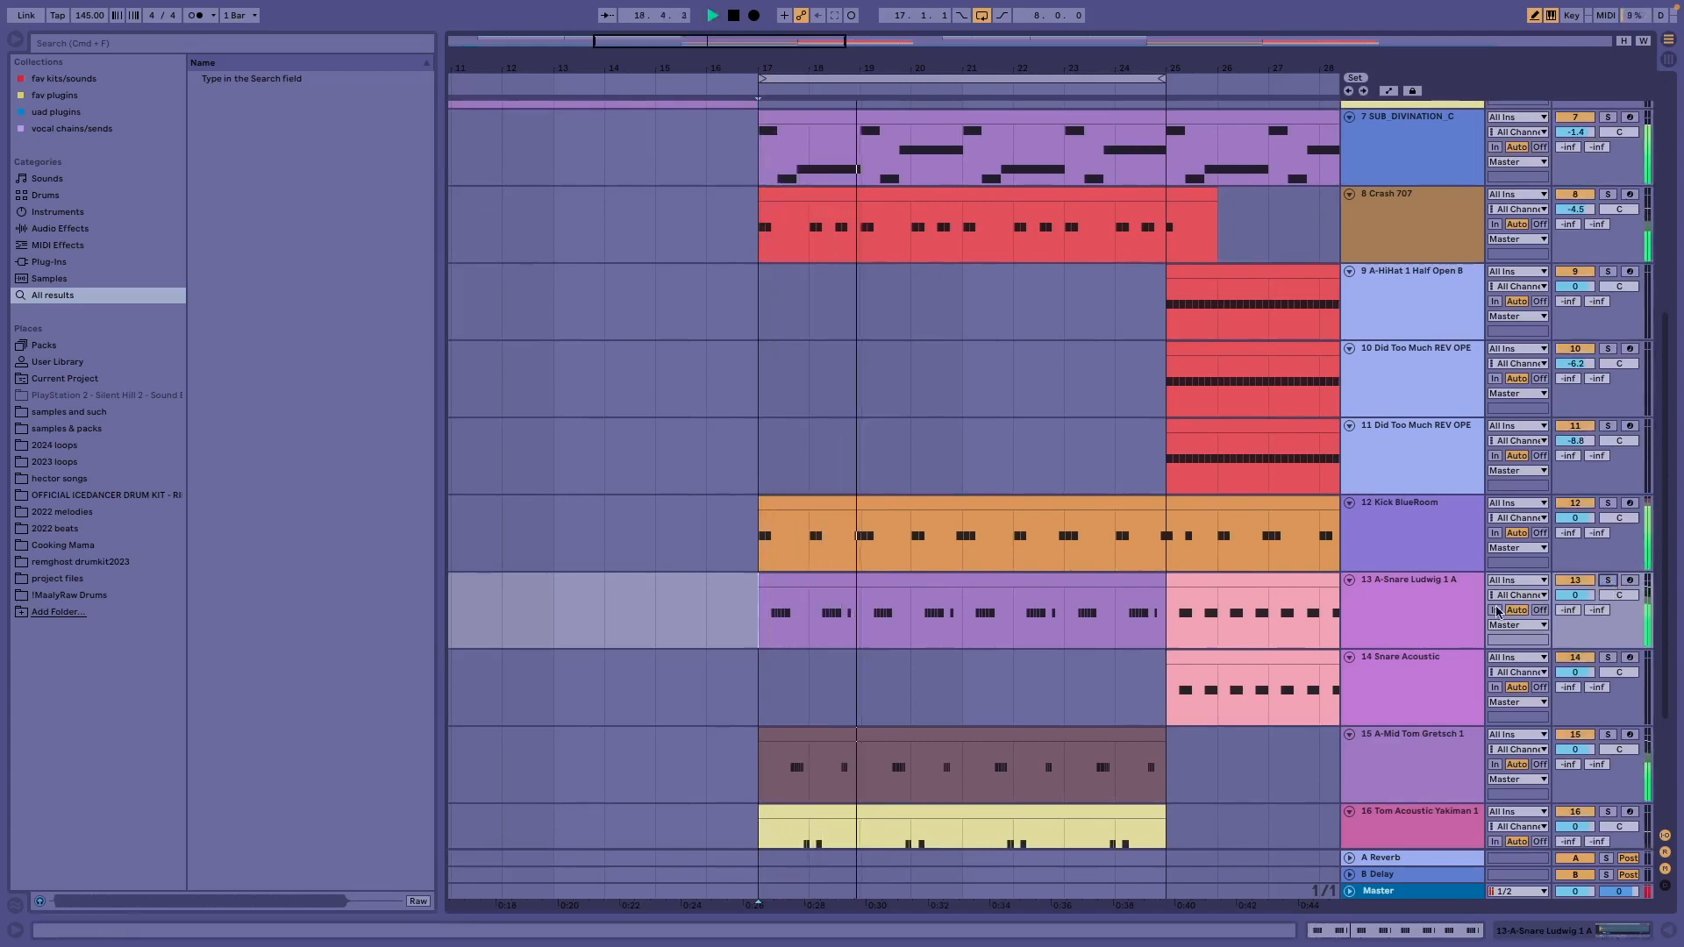
Solo the Kick BlueRoom, A-Snare Ludwig, A-Mid Tom Gretsch and Tom Acoustic Yakiman tracks and play them from bar 17
scroll(1533, 574, down, 3)
click(1607, 540)
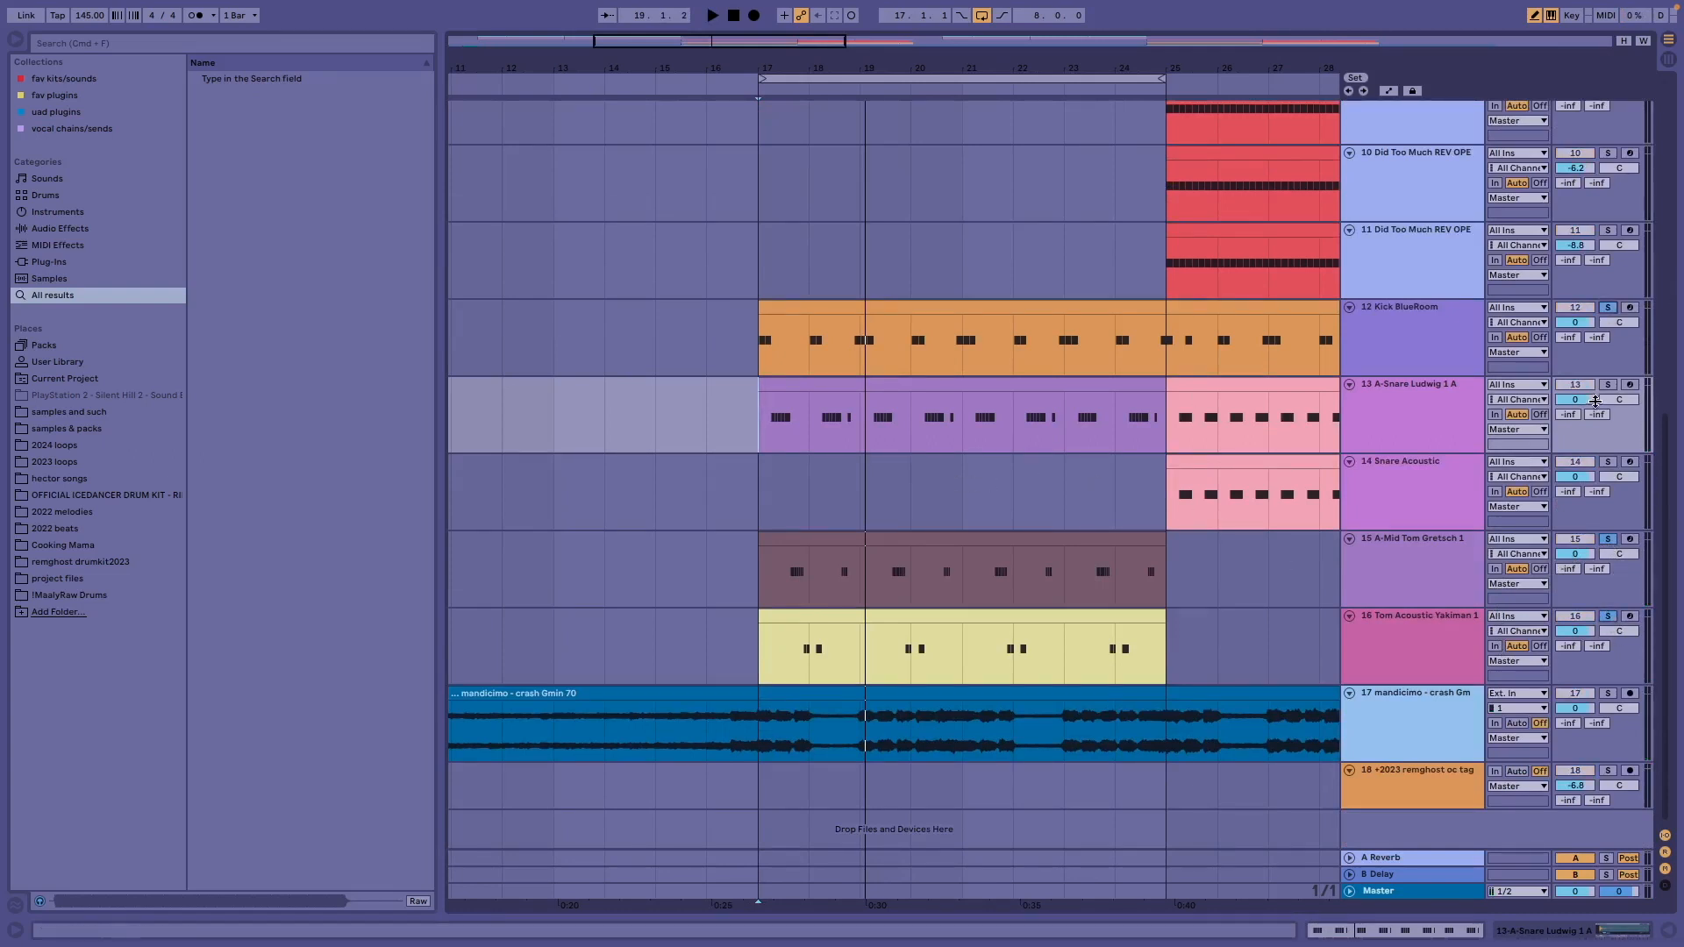
click(1494, 367)
key(space)
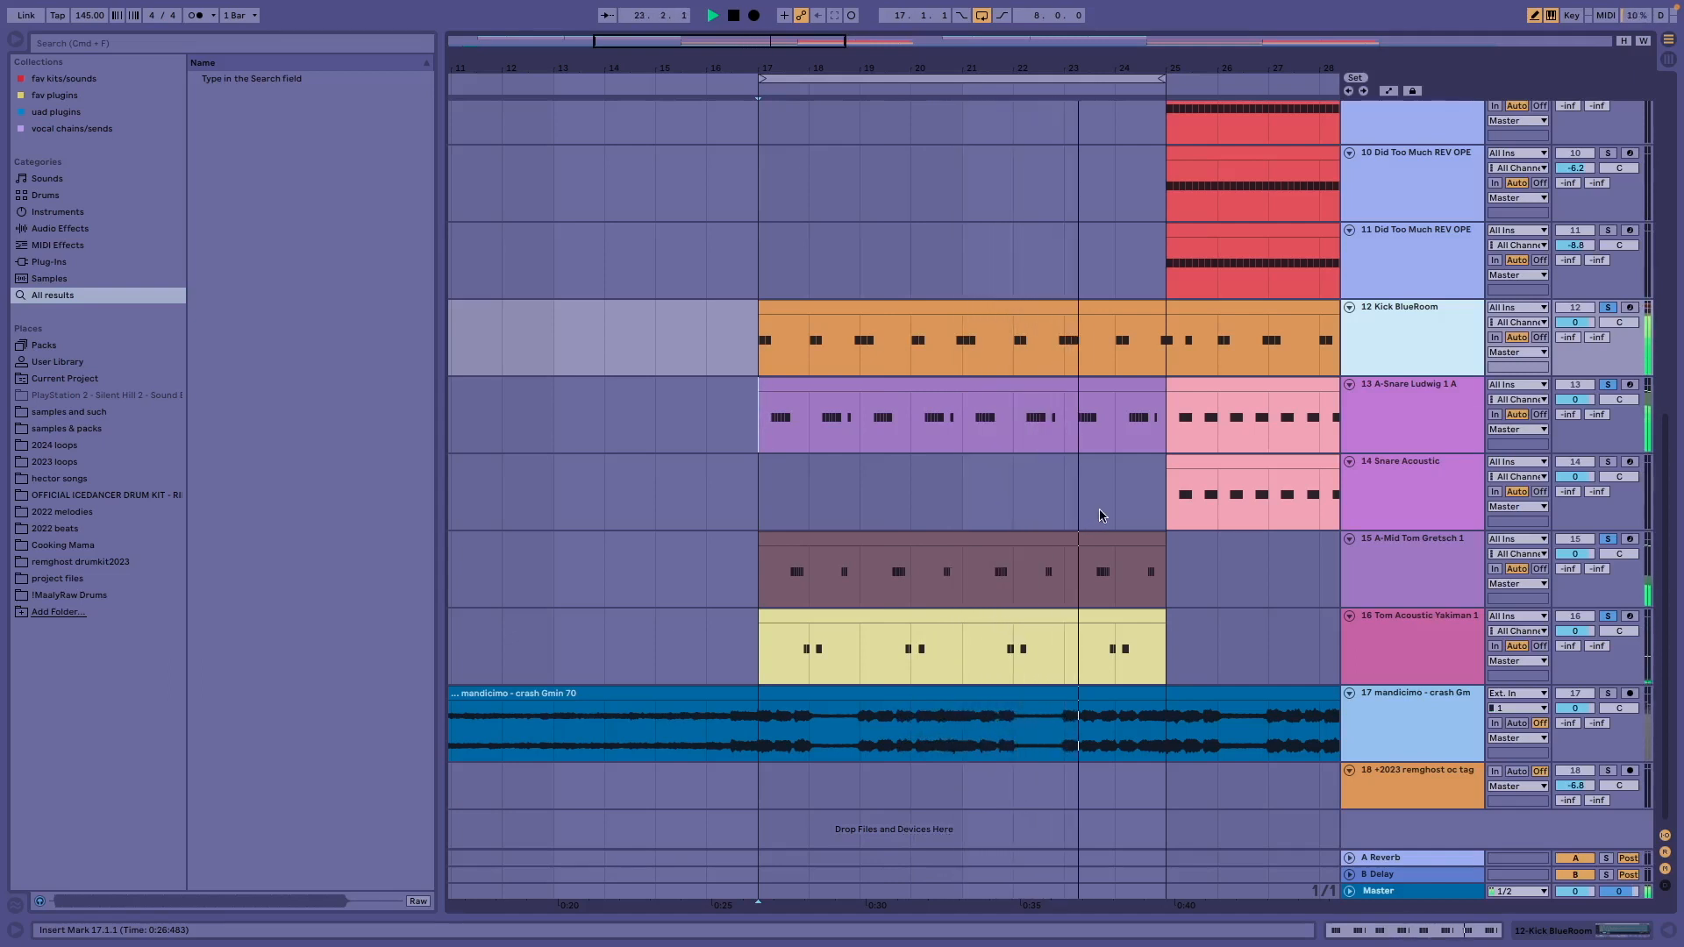
Open the A-Mid Tom Gretsch clip at bar 17 and examine its note rolls and velocities up close
double_click(1102, 552)
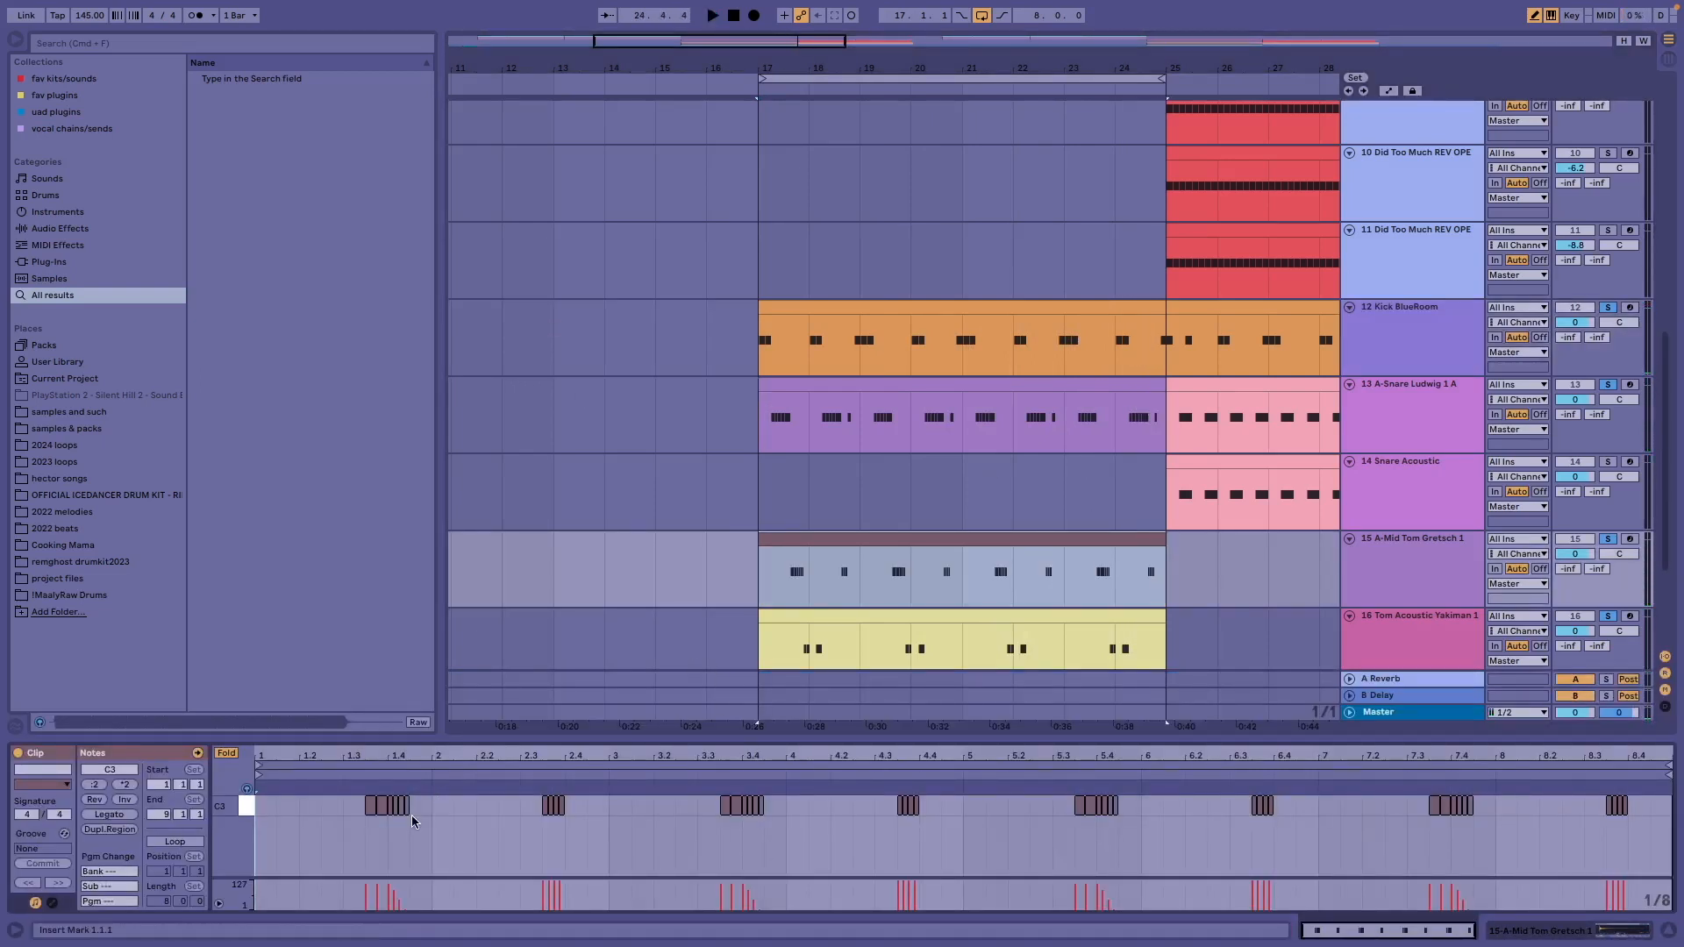
scroll(412, 814, up, 5)
scroll(363, 825, left, 1)
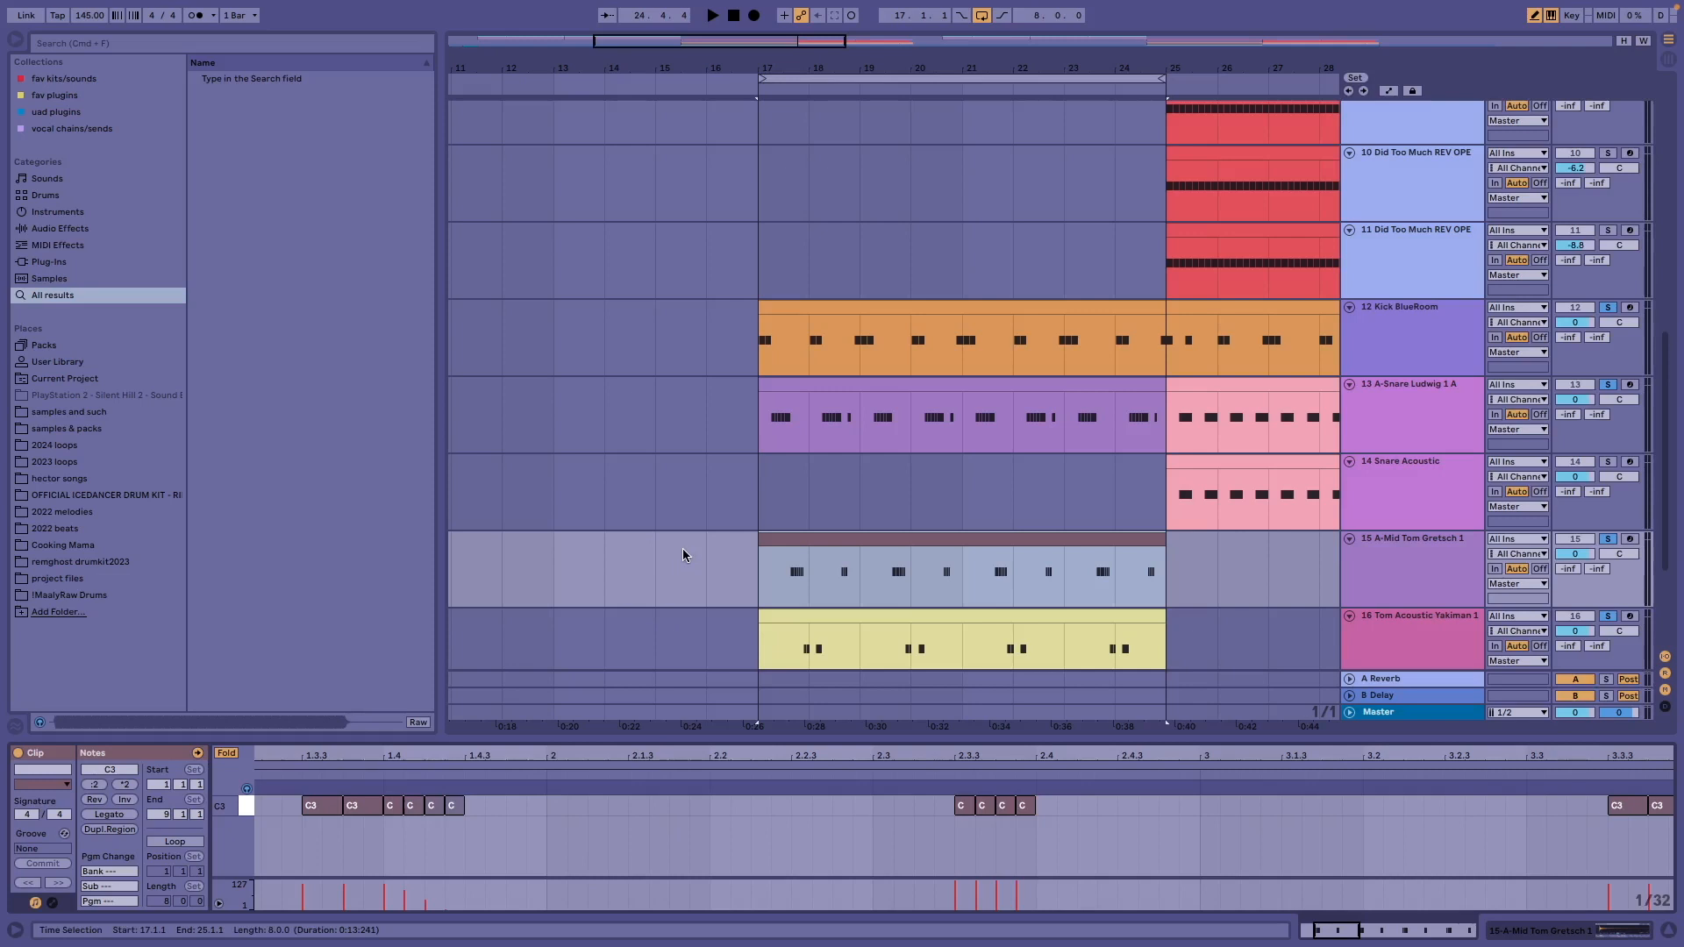
scroll(879, 477, up, 1)
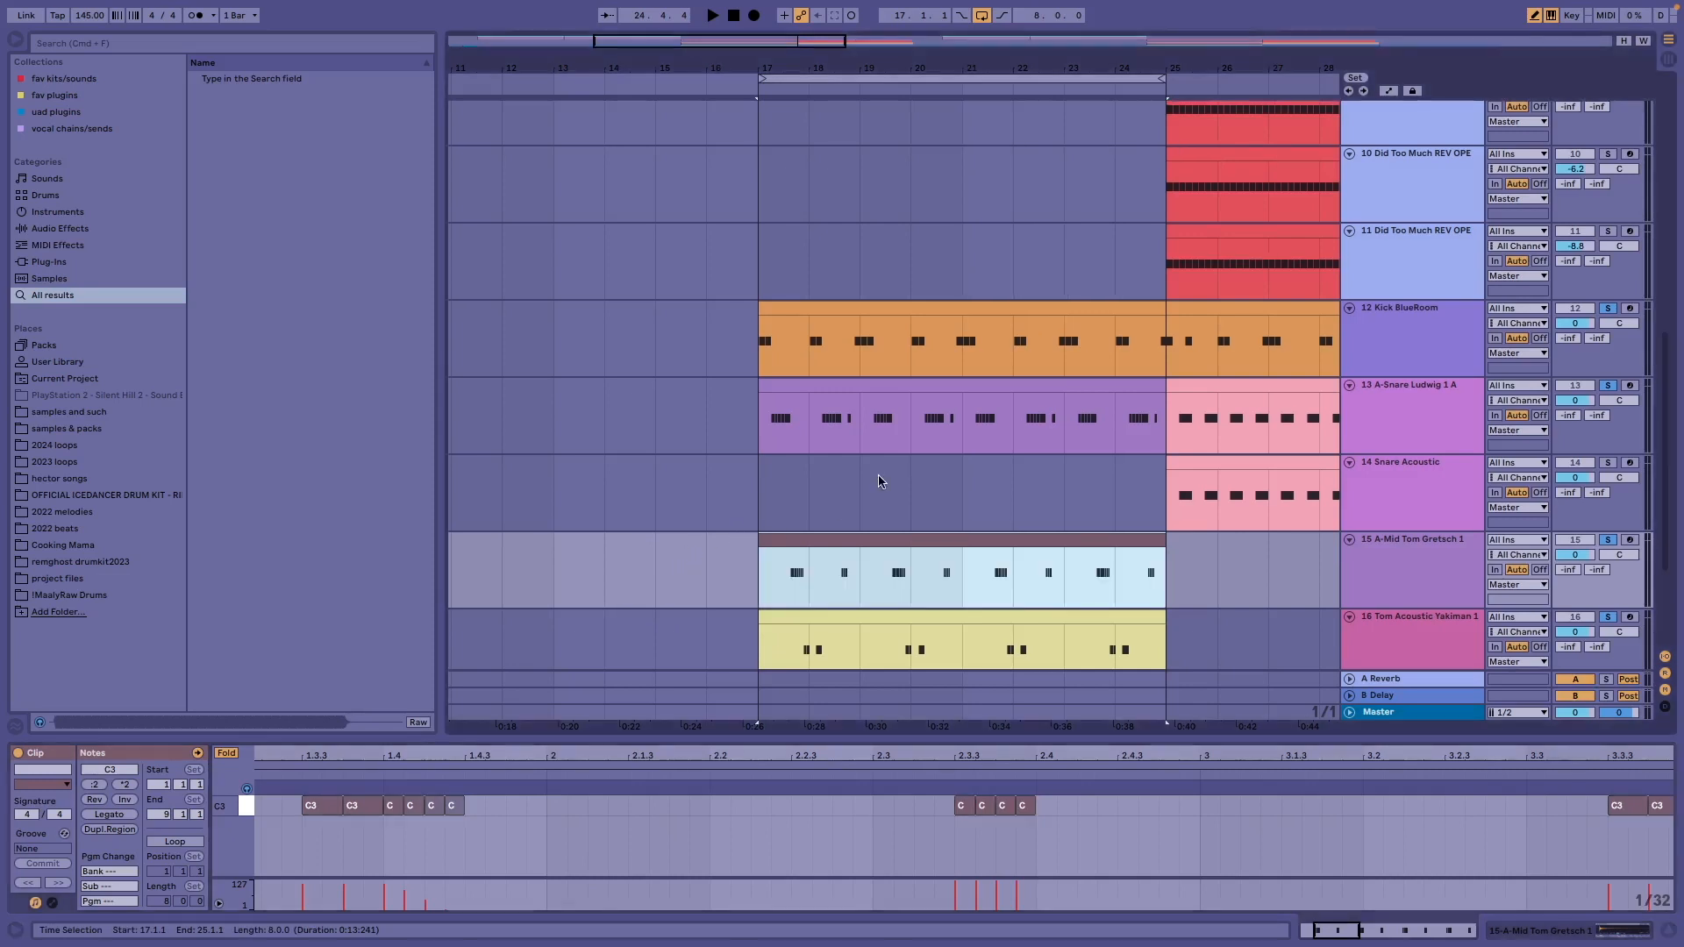
Examine the note patterns of the A-Snare Ludwig, Kick BlueRoom and Tom Acoustic Yakiman clips starting at bar 17
click(833, 421)
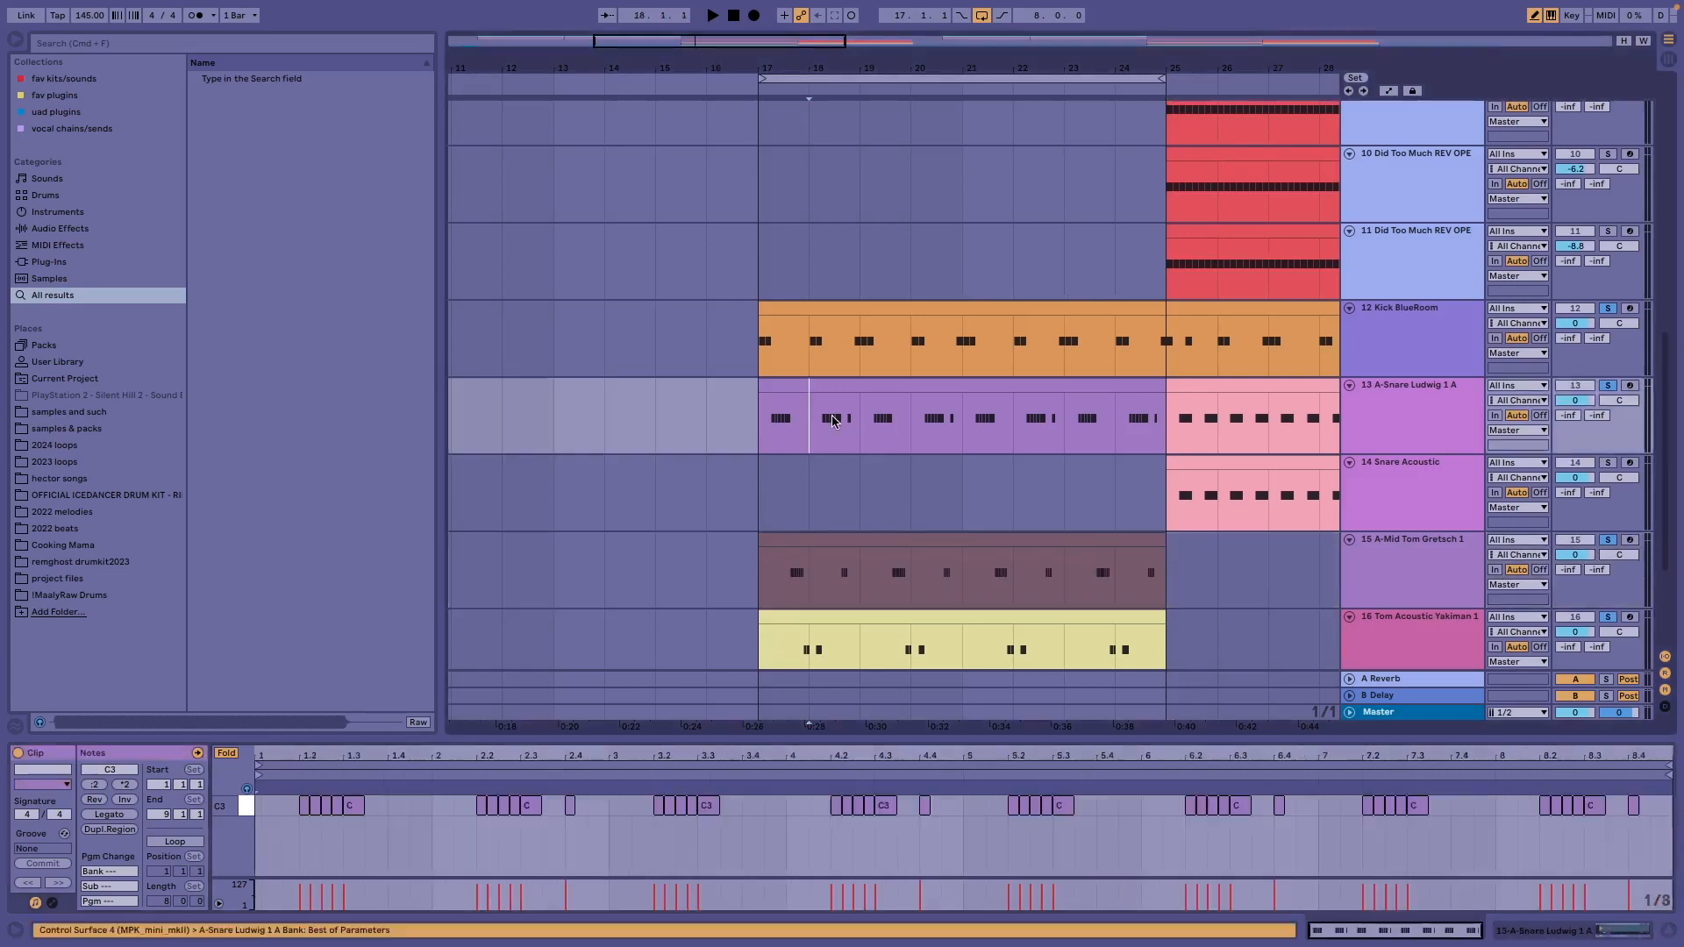
click(785, 389)
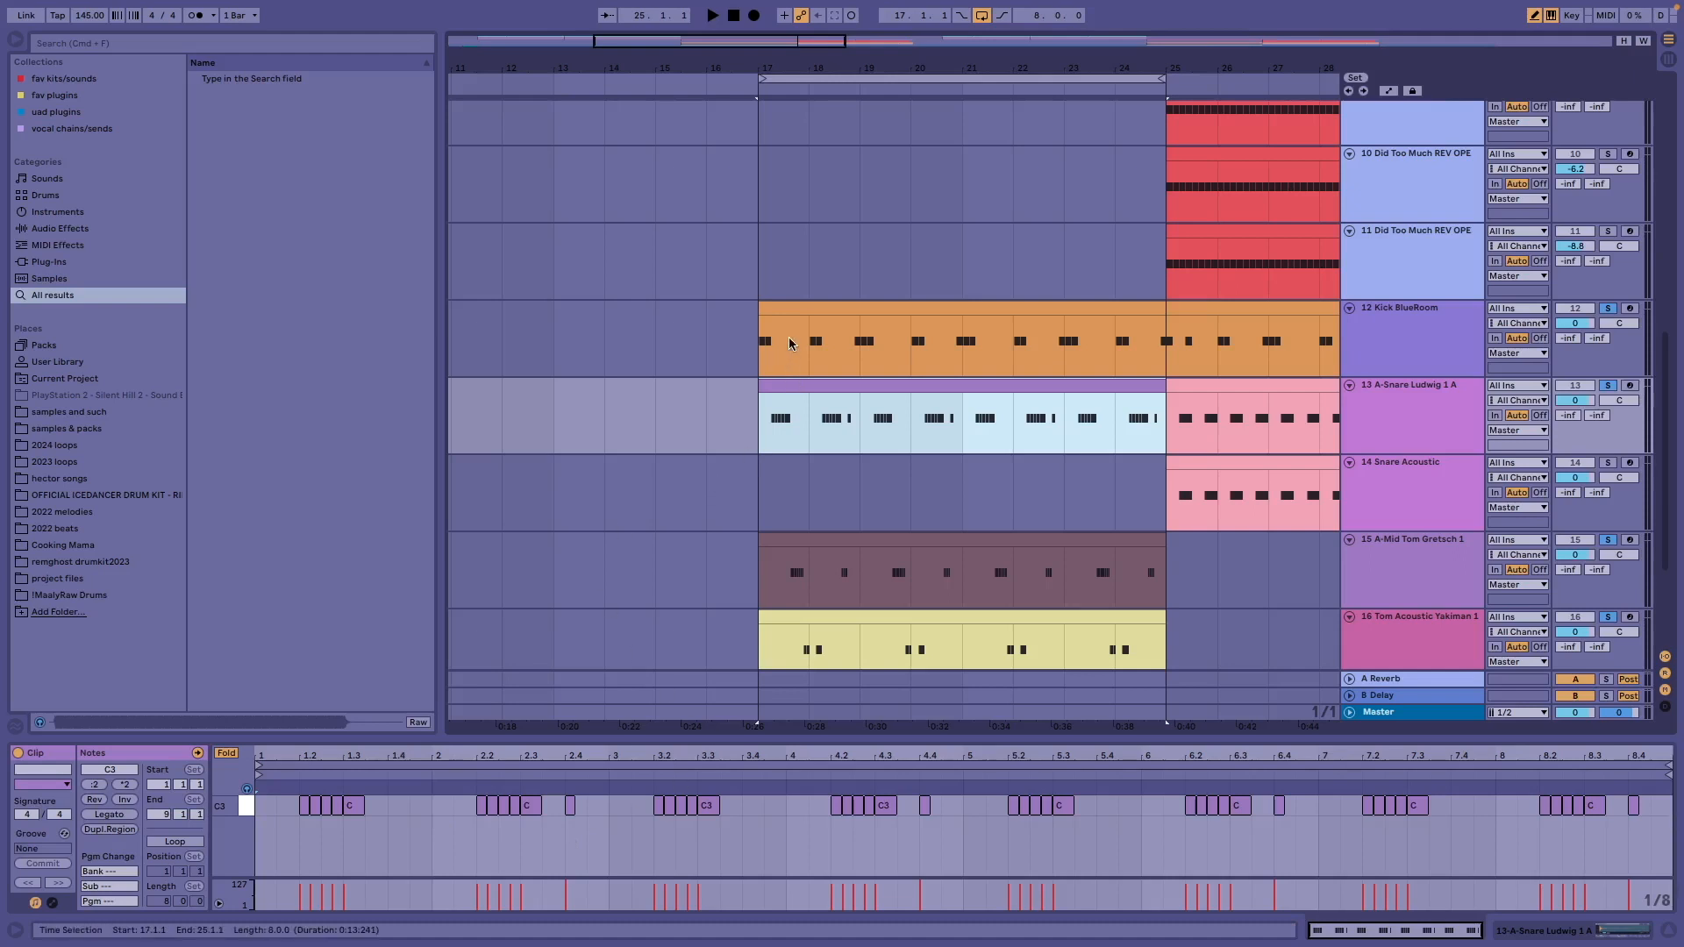
click(783, 314)
scroll(909, 439, down, 2)
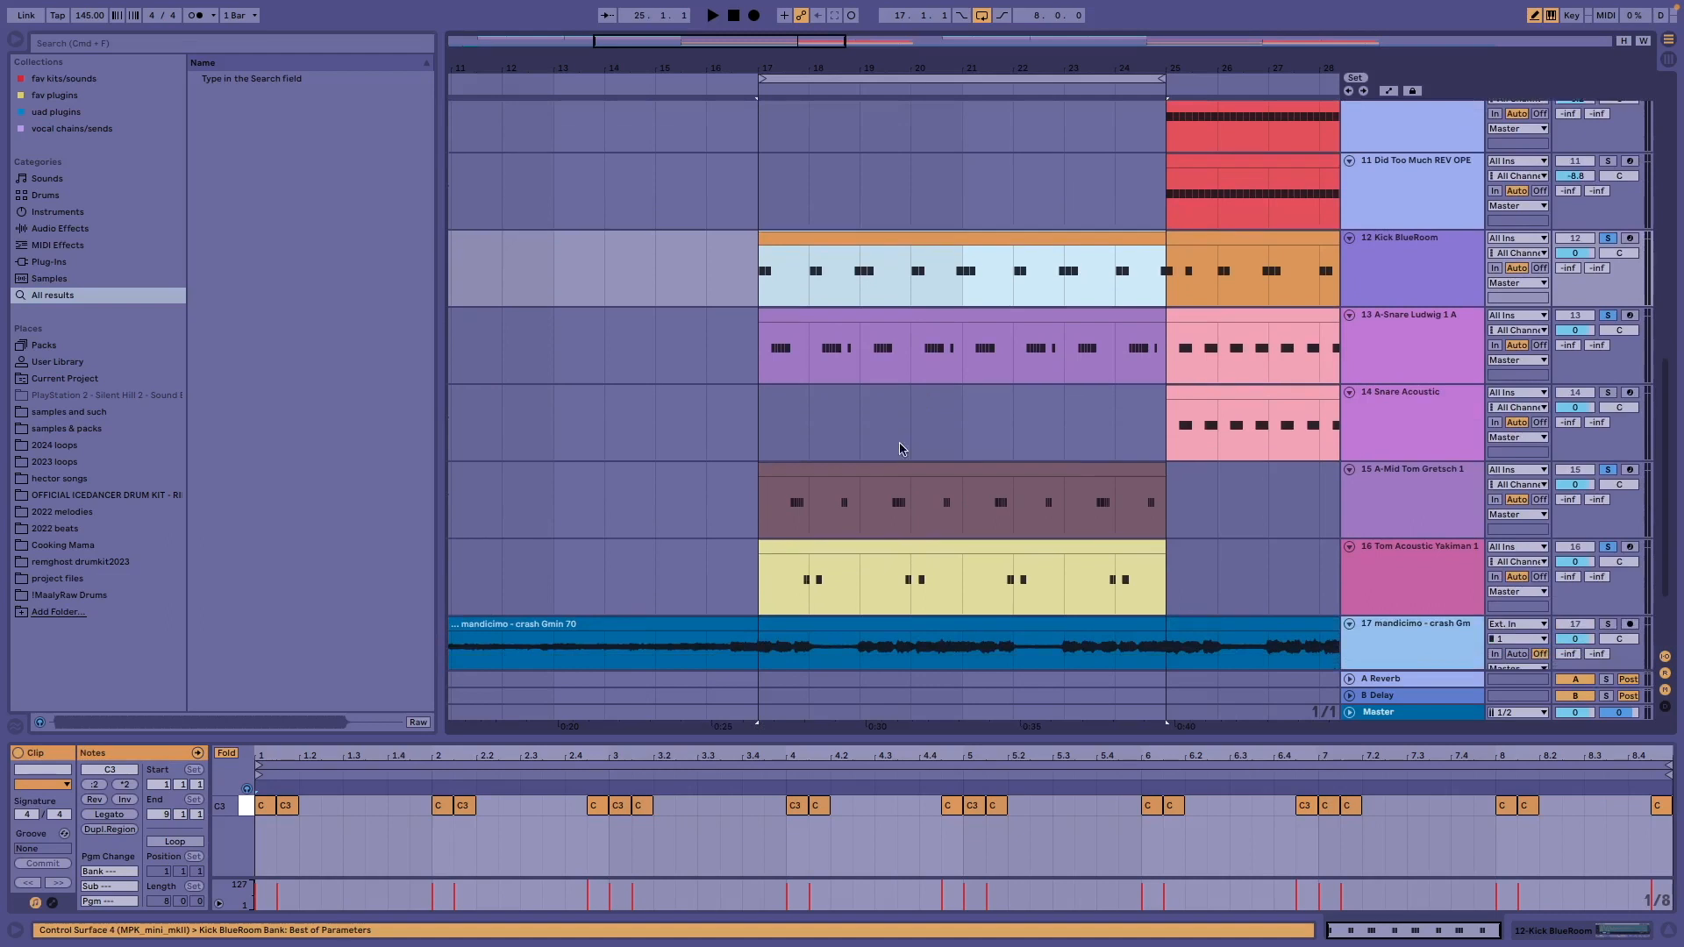
click(889, 540)
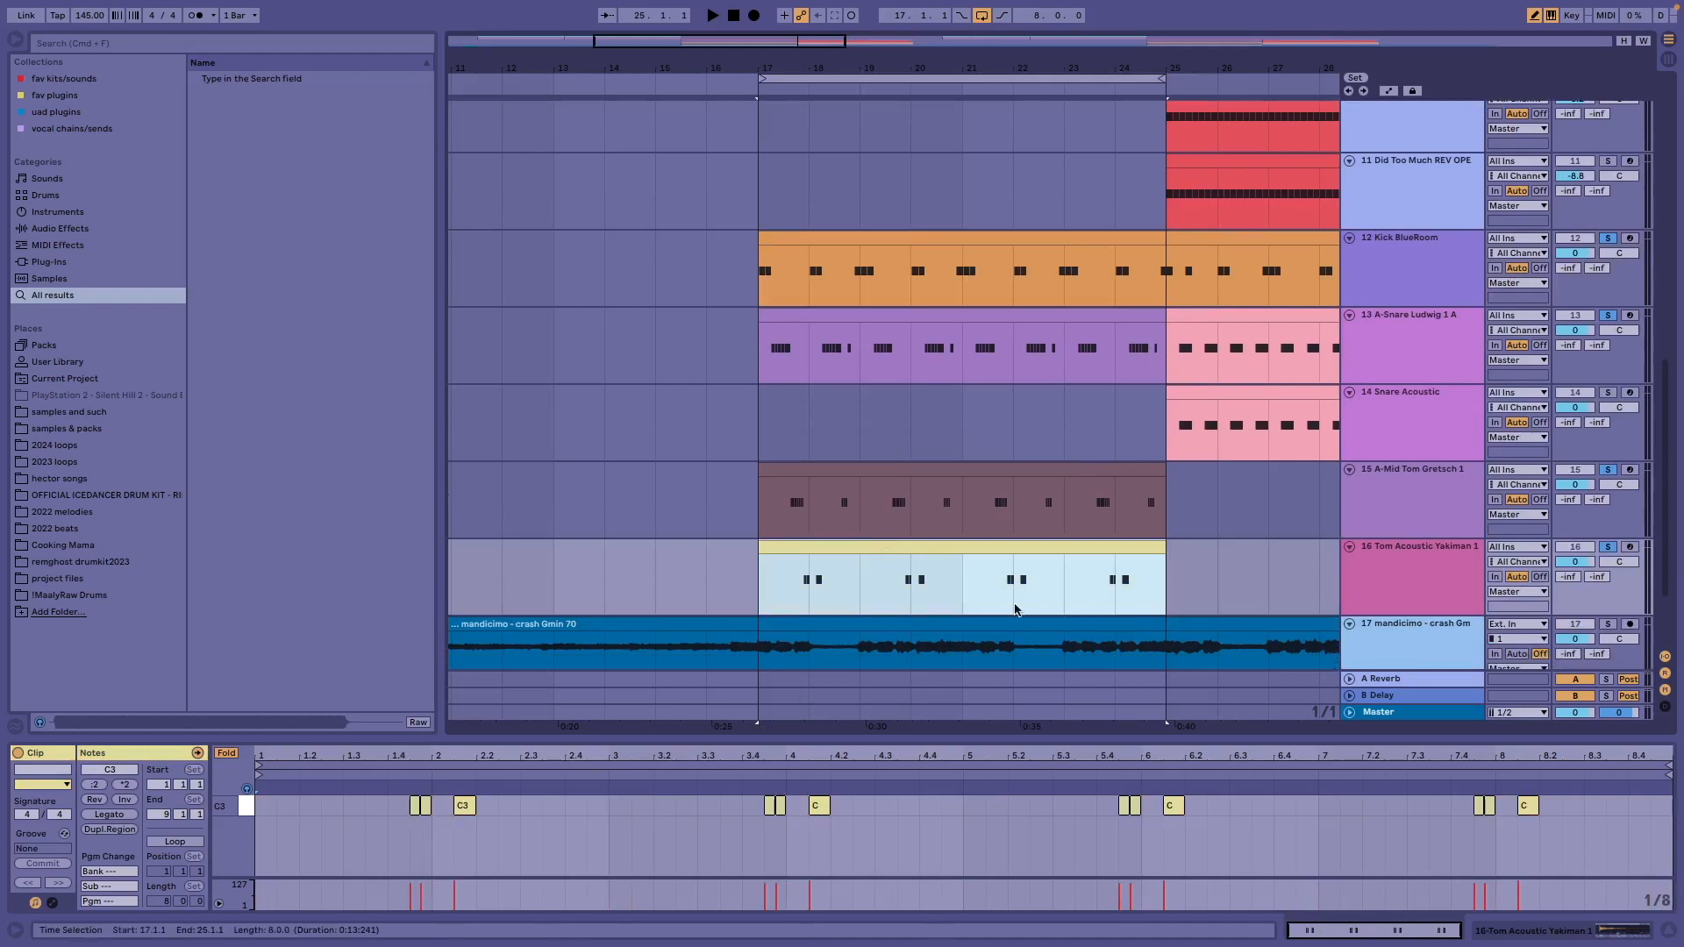
Open the SUB_DIVINATION_C clip and examine its bass notes
scroll(855, 539, down, 1)
scroll(1328, 544, right, 3)
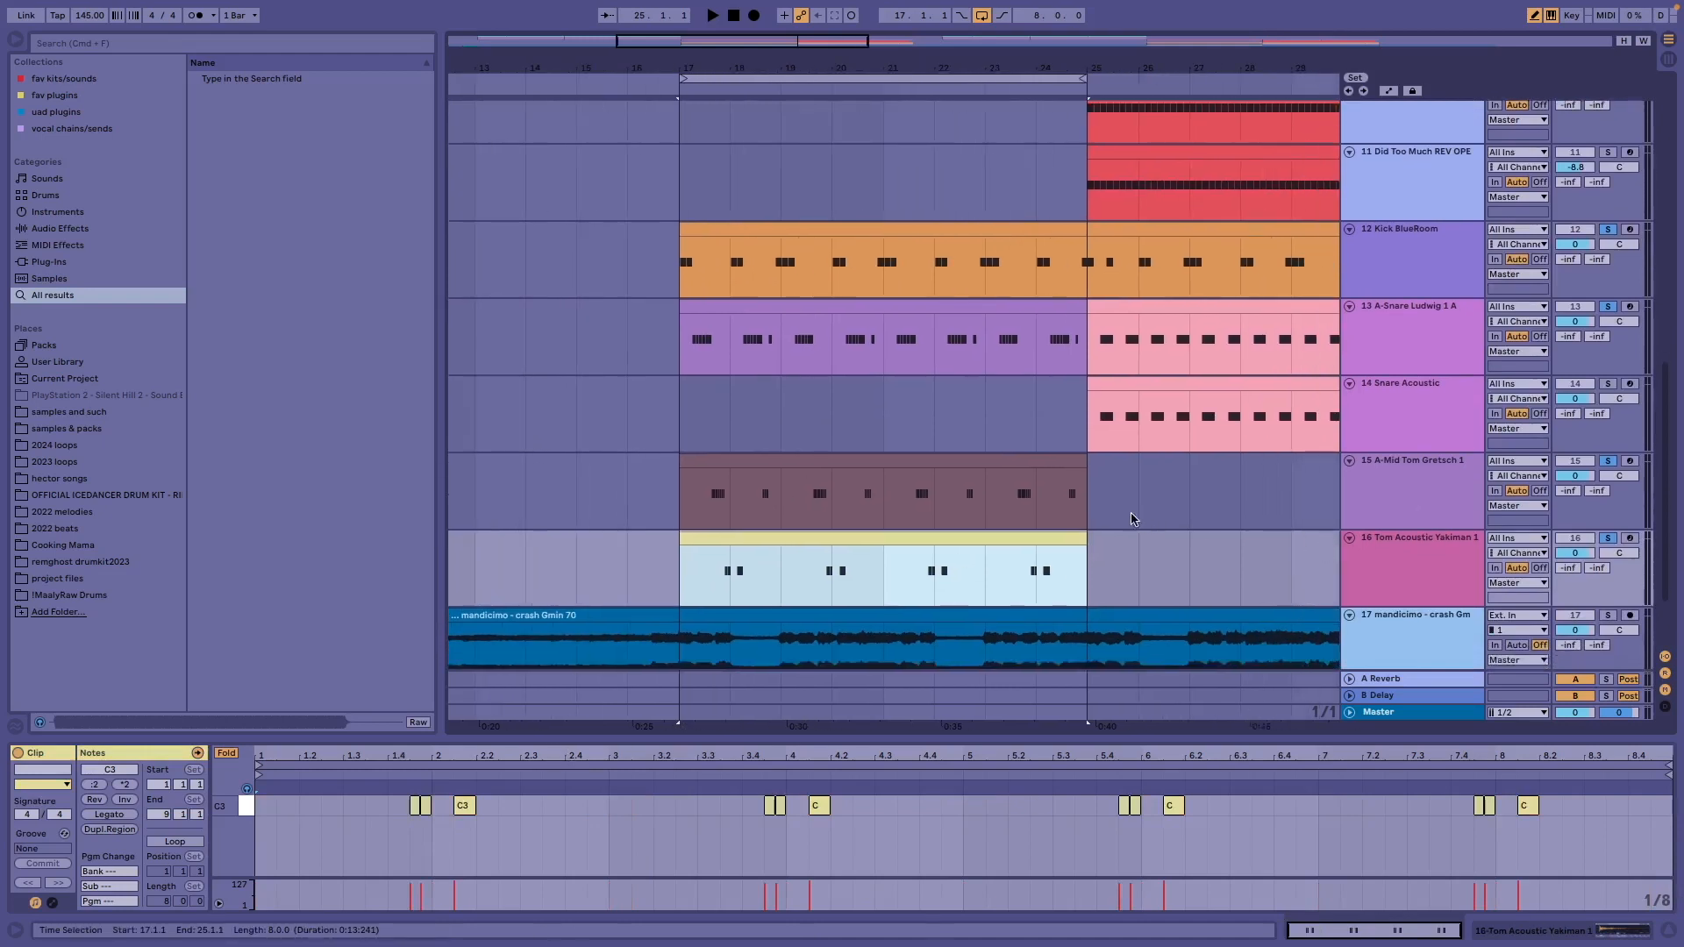
scroll(1075, 492, down, 5)
scroll(1062, 520, up, 10)
click(929, 443)
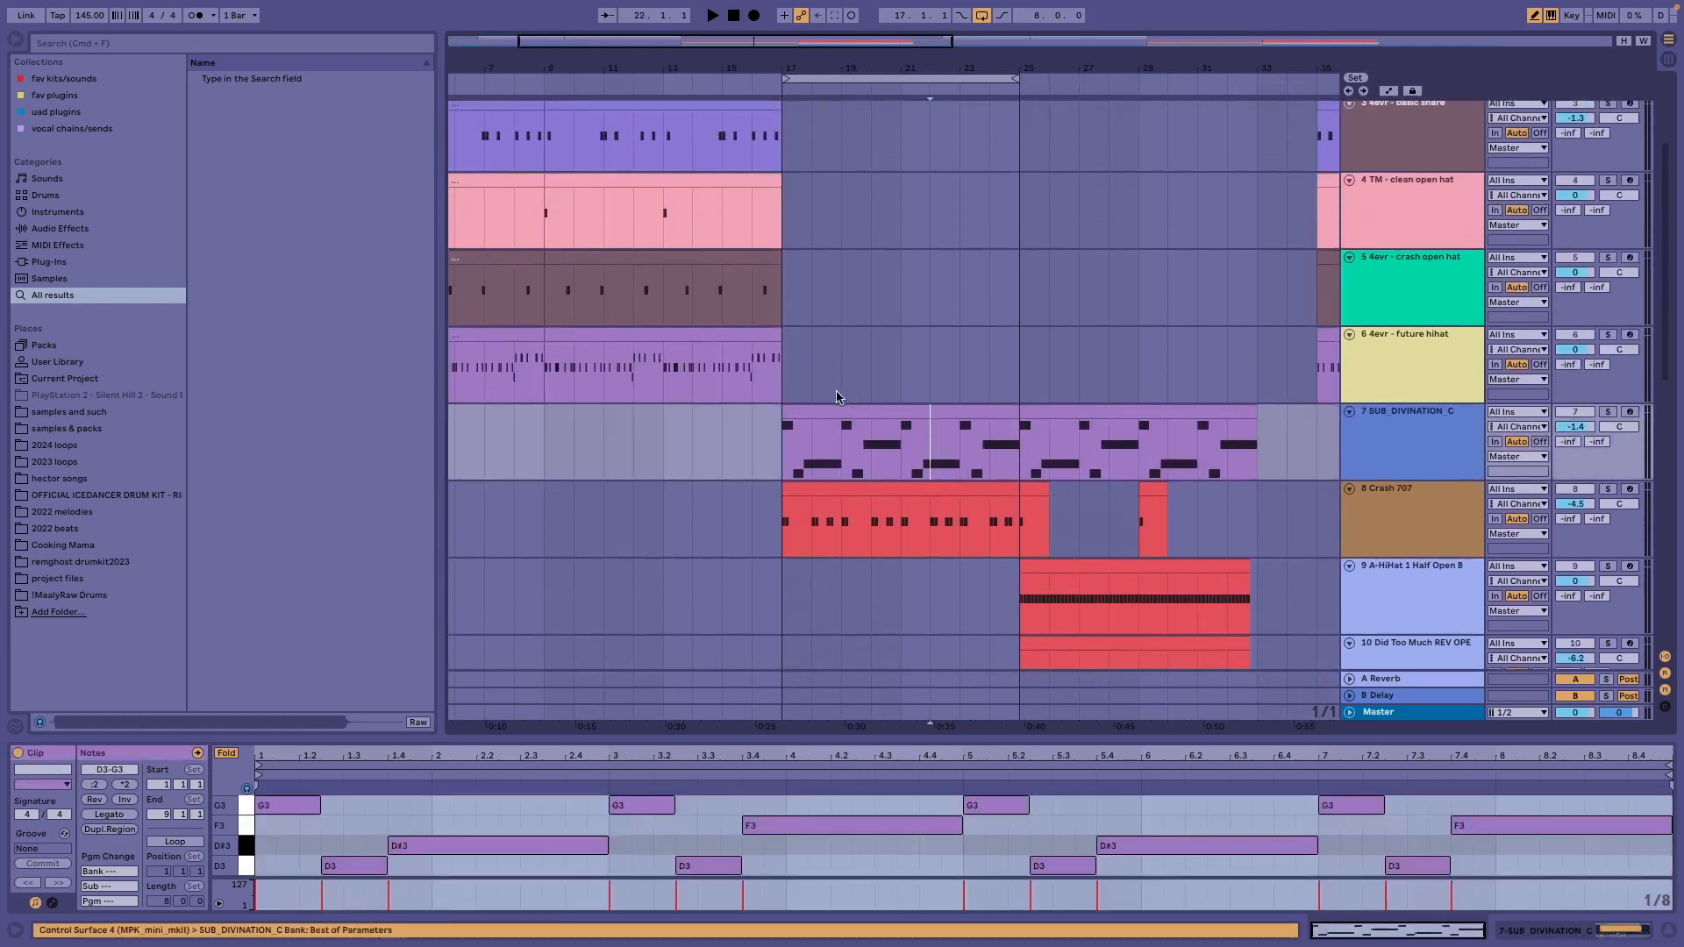
Move the eight-bar loop to the next section, covering bars 25 to 33
scroll(836, 413, down, 3)
click(825, 427)
scroll(971, 433, right, 3)
scroll(1044, 187, up, 6)
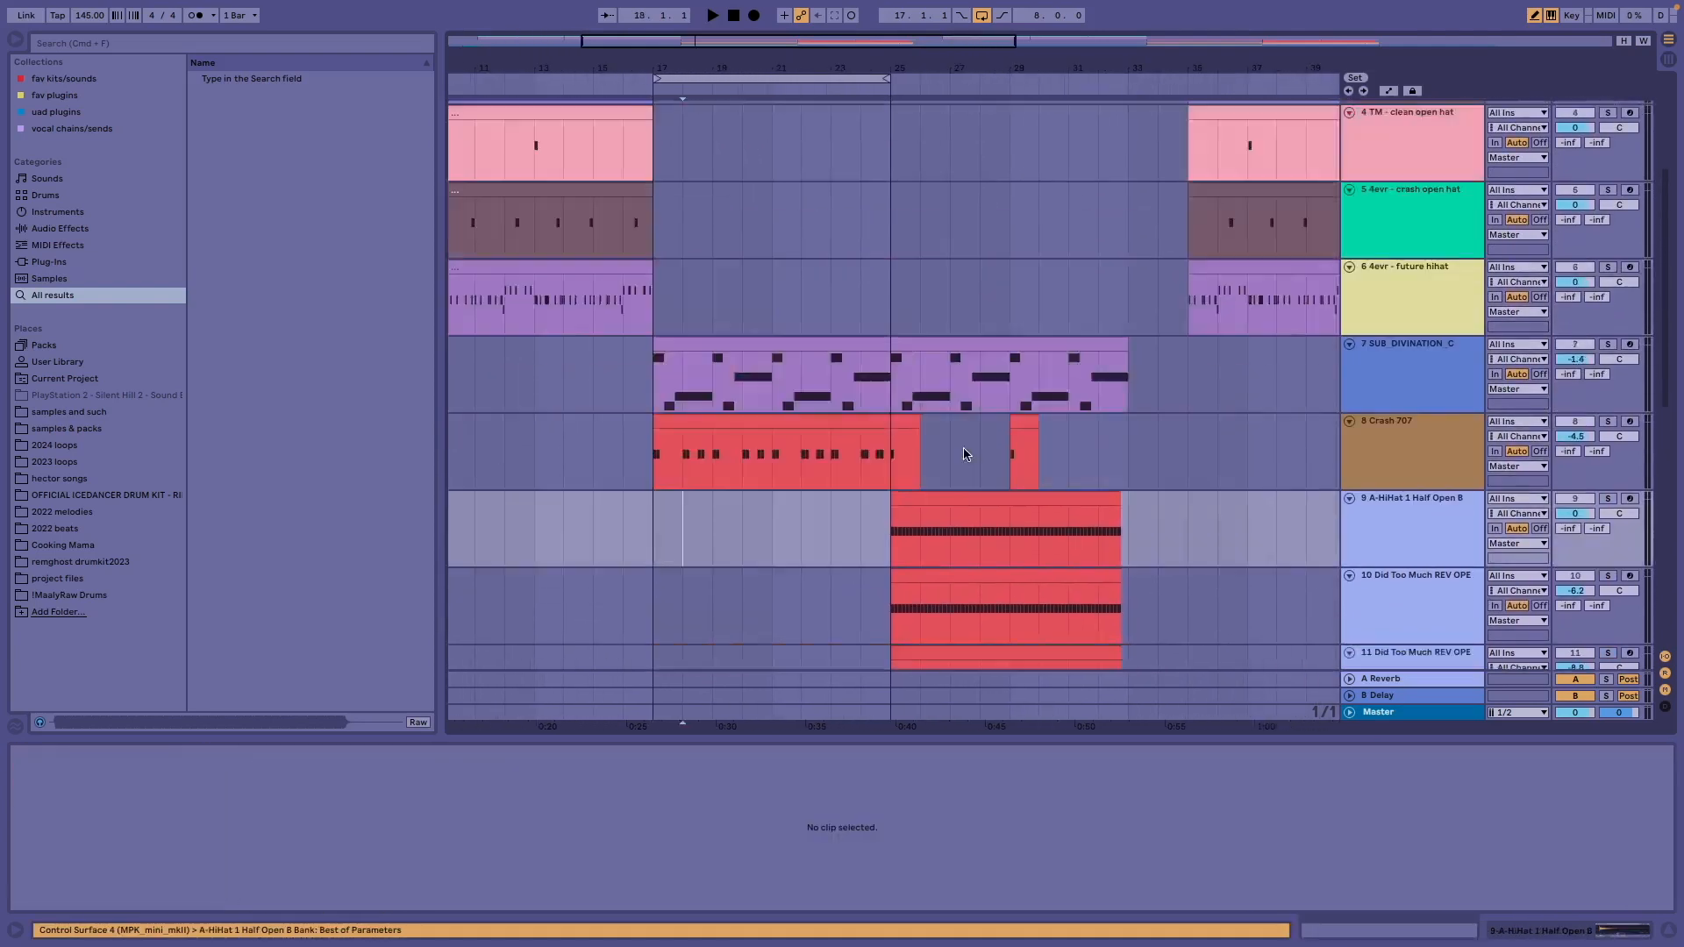
drag(817, 80, 1055, 80)
Examine the drum tracks across bars 25 to 33, including the notes of the A-HiHat 1 Half Open clip
scroll(1066, 227, down, 12)
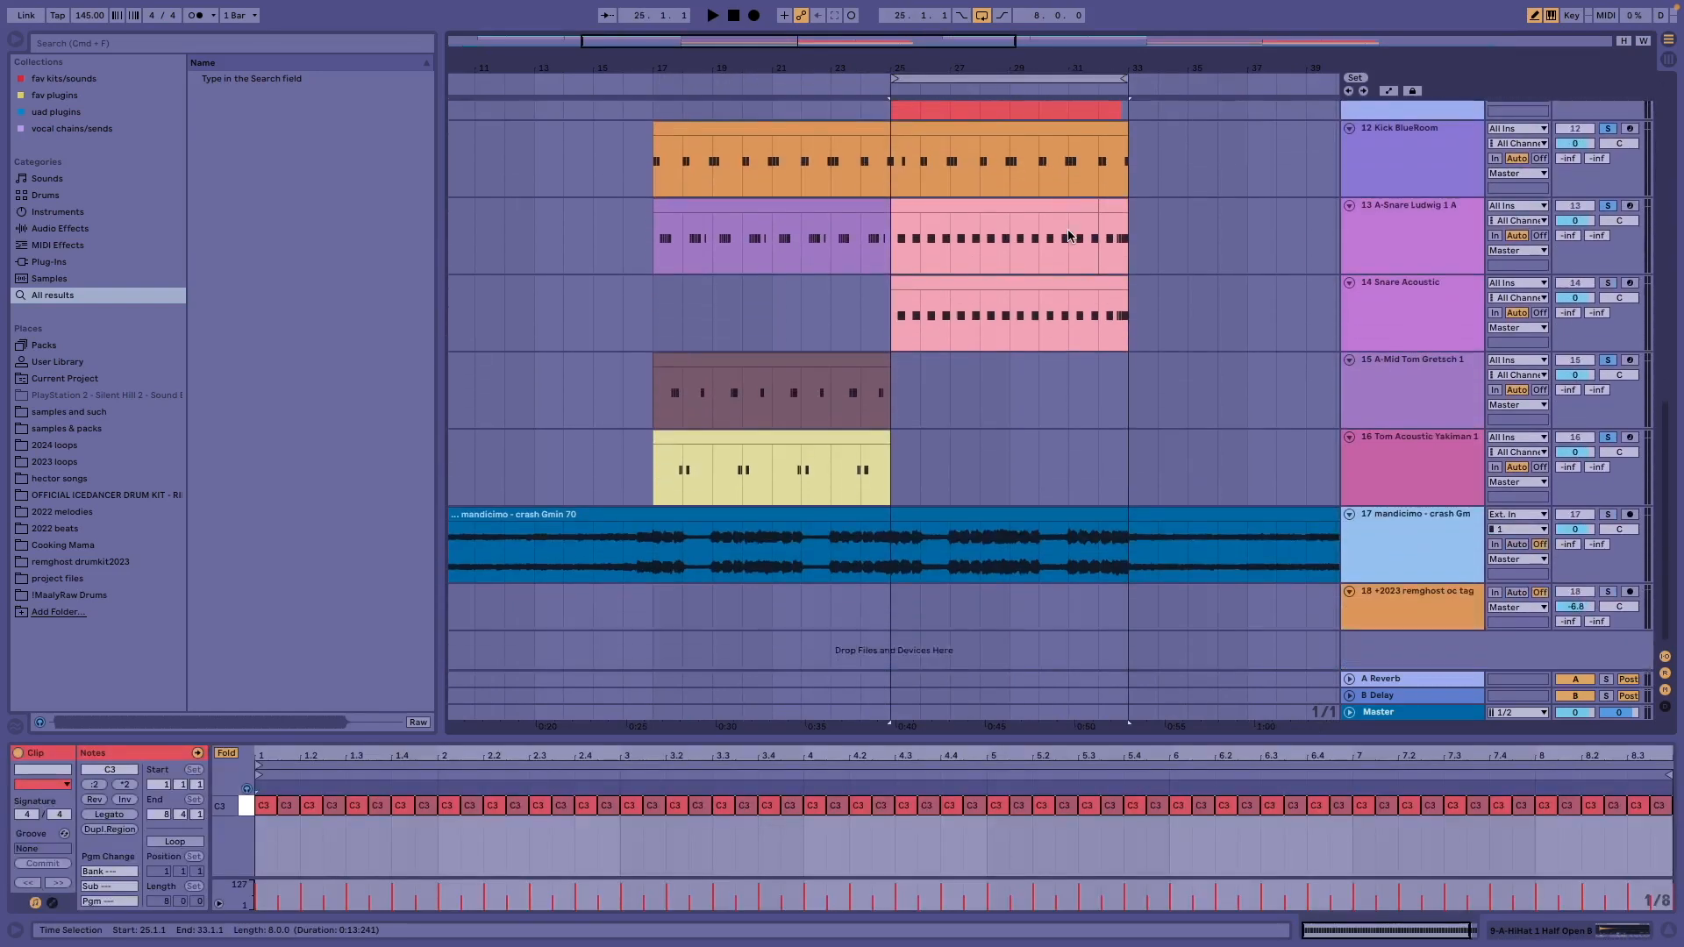
scroll(1069, 236, up, 7)
click(1077, 283)
right_click(883, 367)
click(1031, 541)
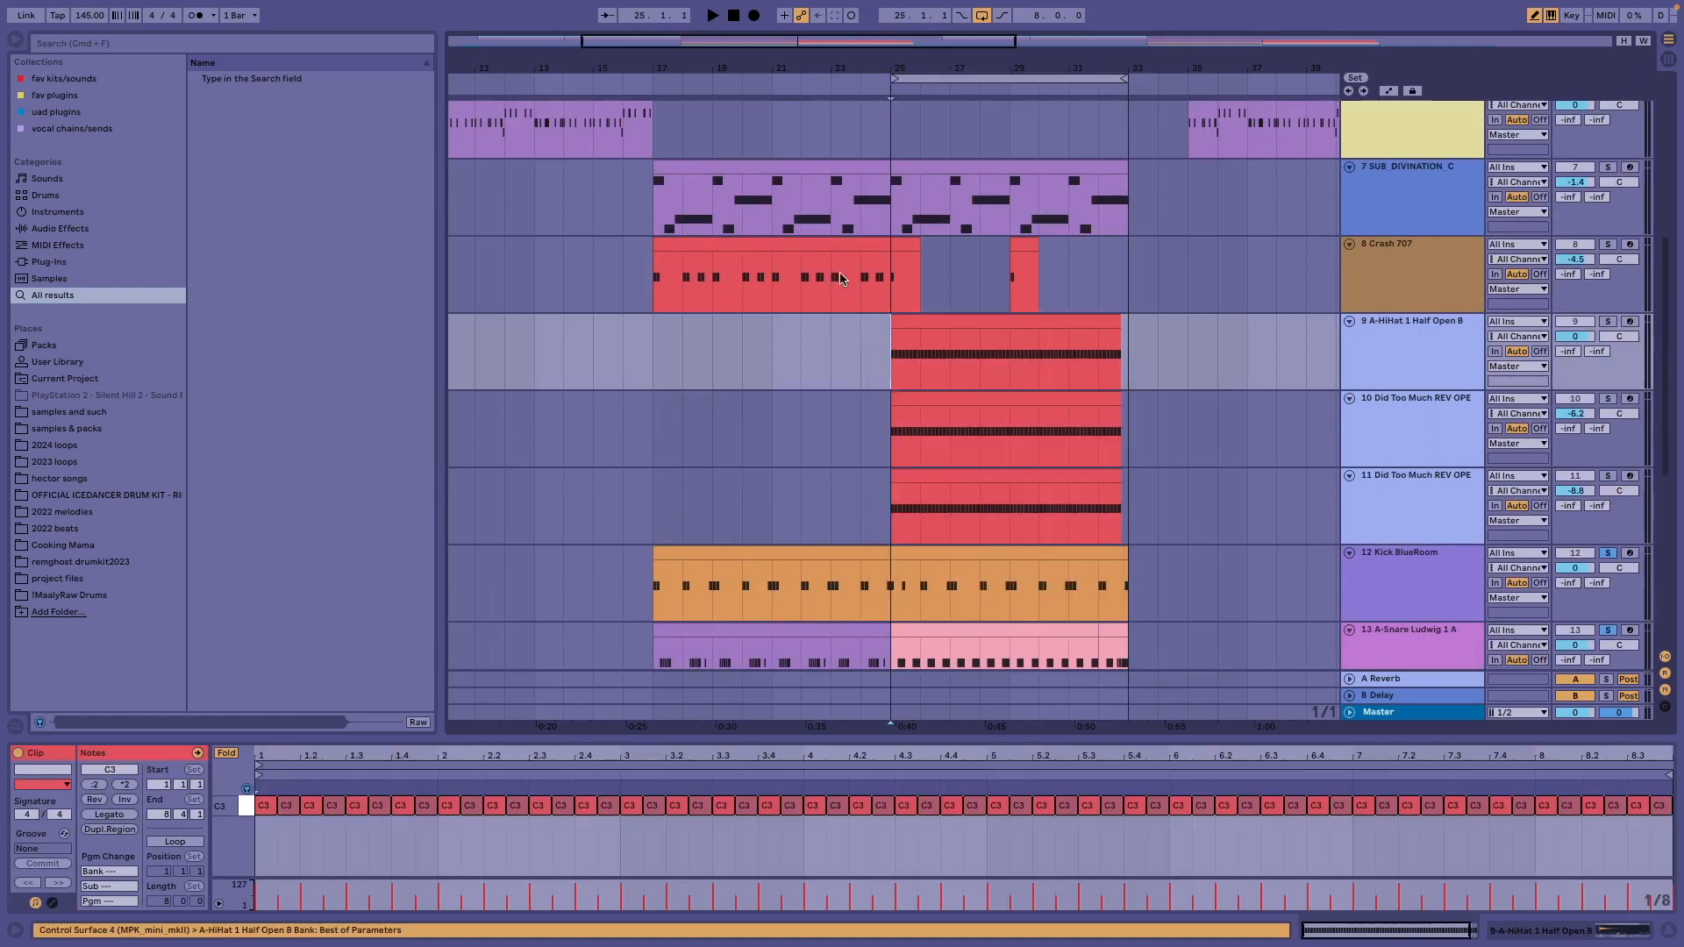
scroll(840, 274, up, 2)
scroll(884, 428, up, 5)
click(831, 430)
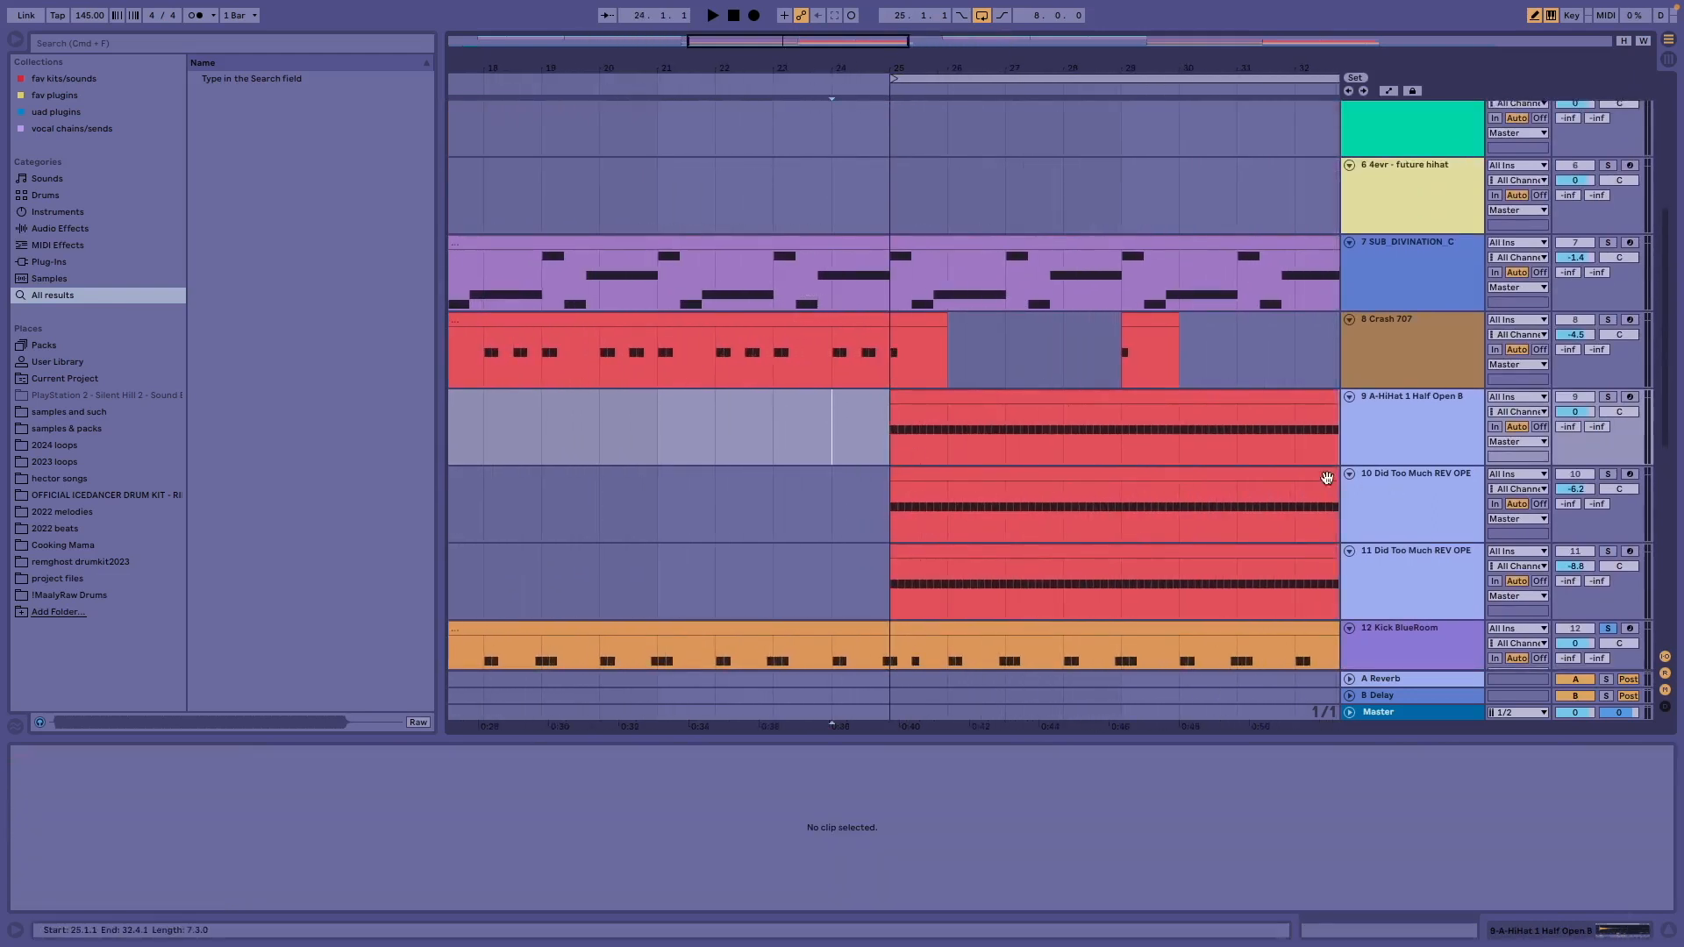
Review the two Did Too Much REV OPEN HAT tracks and compare them with the kick and snare patterns from bar 25
scroll(1154, 470, right, 4)
click(1397, 469)
click(1393, 539)
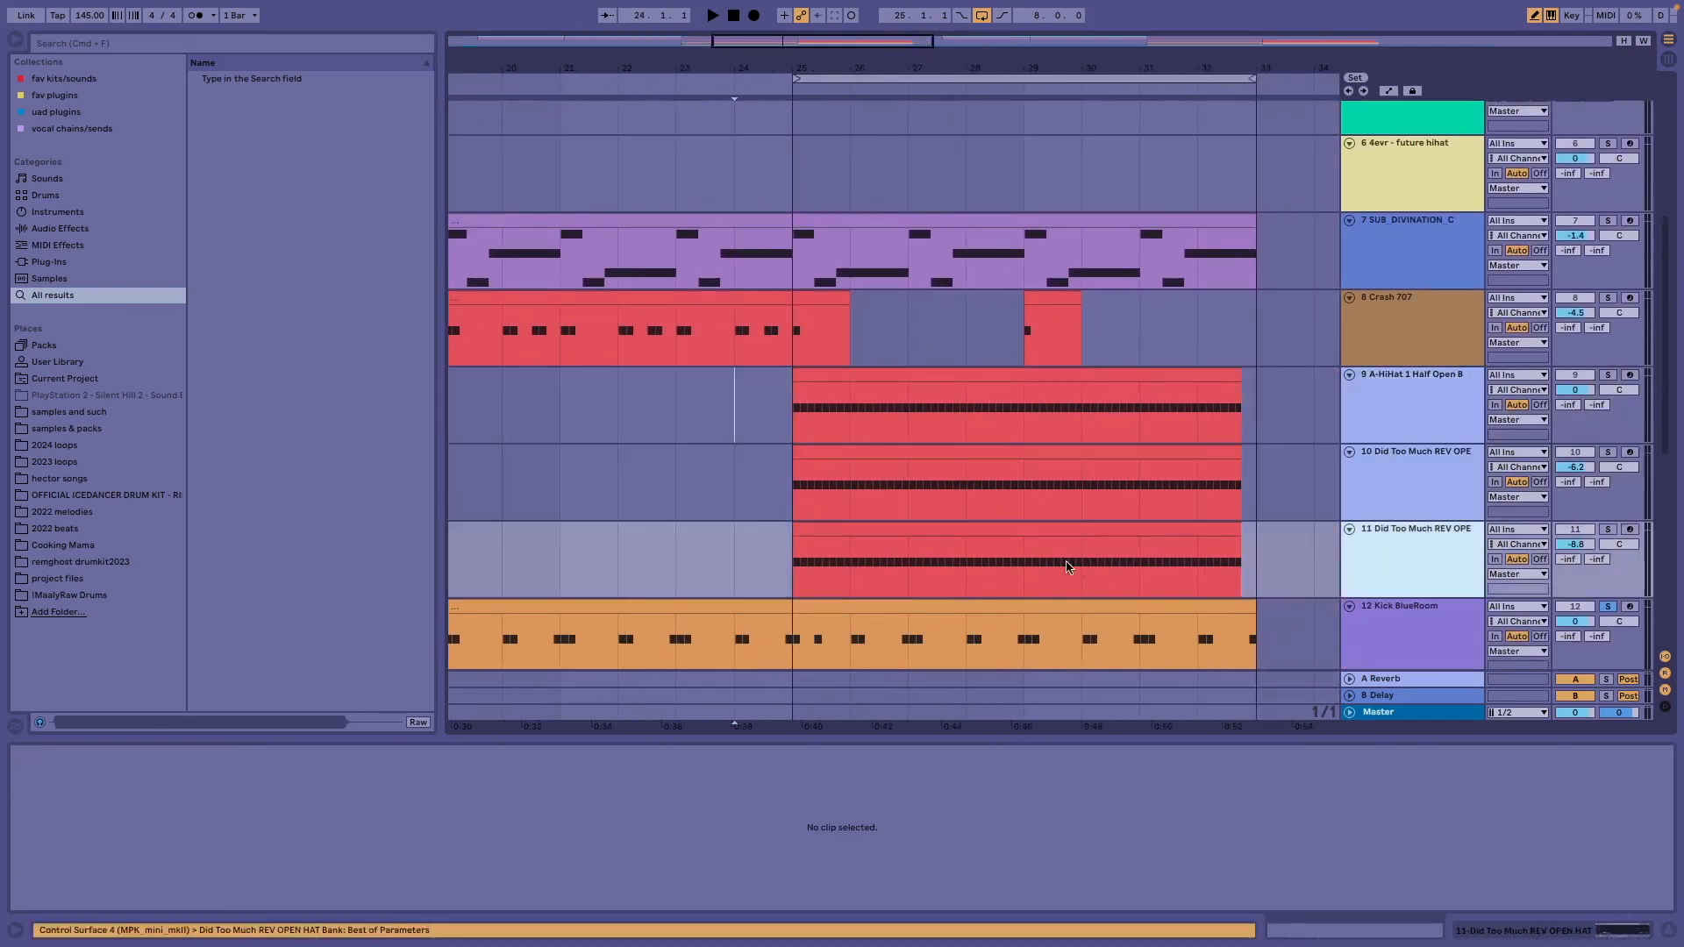
scroll(1067, 564, down, 8)
scroll(997, 305, down, 5)
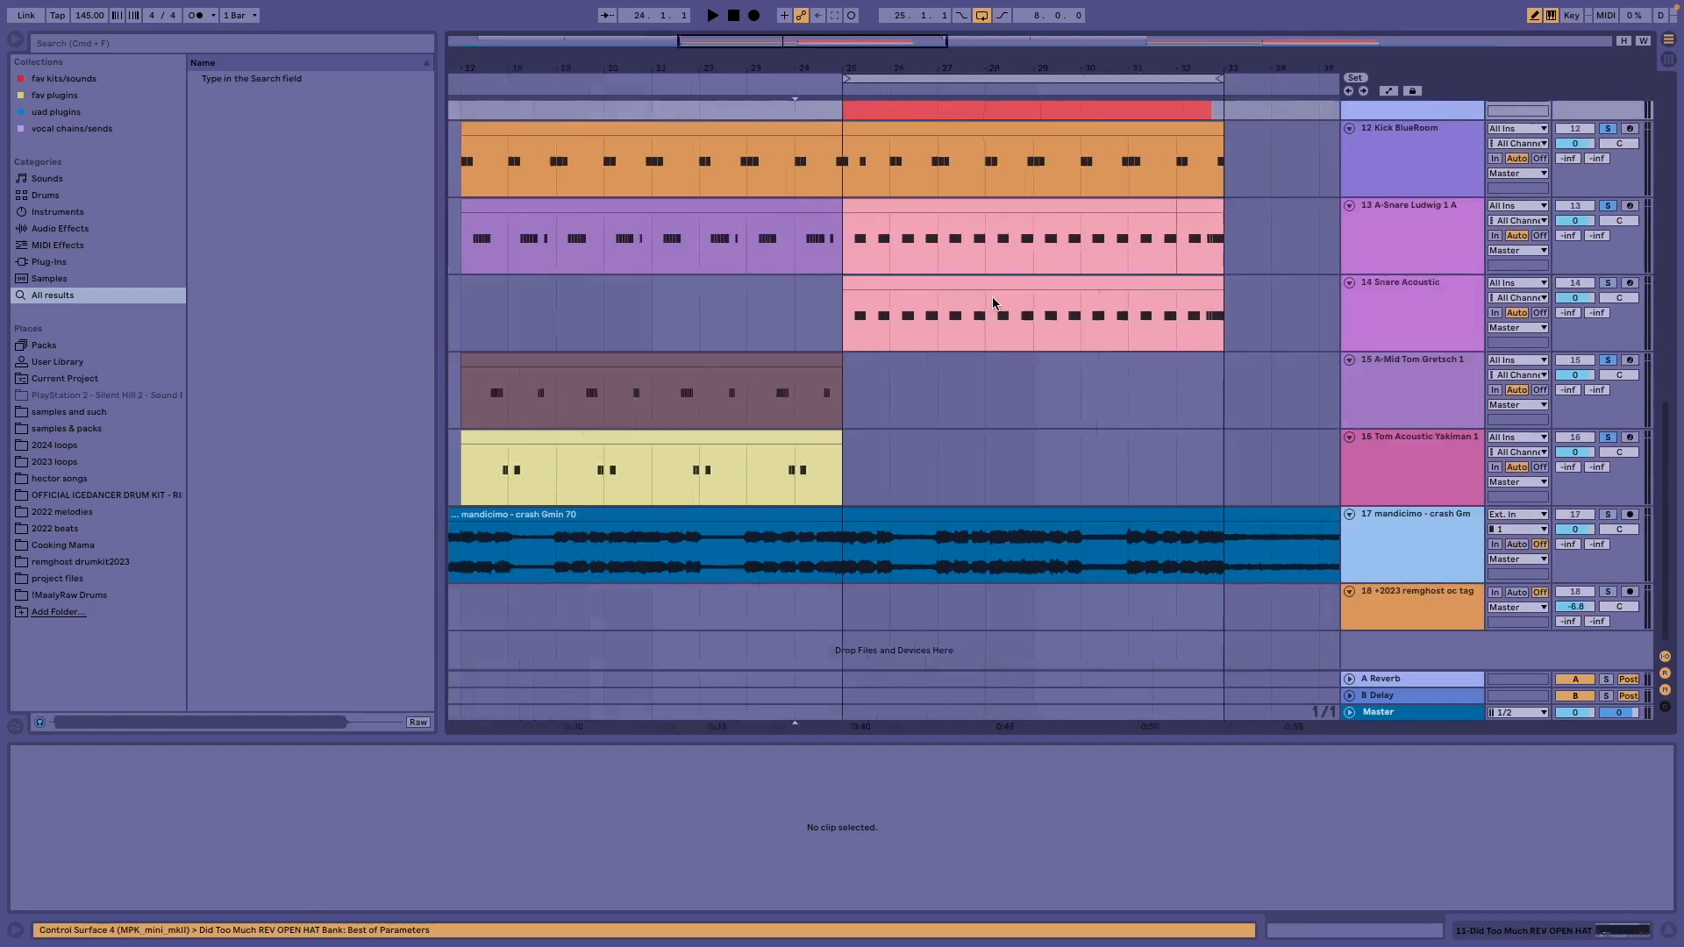
scroll(1000, 300, up, 8)
scroll(1000, 307, down, 8)
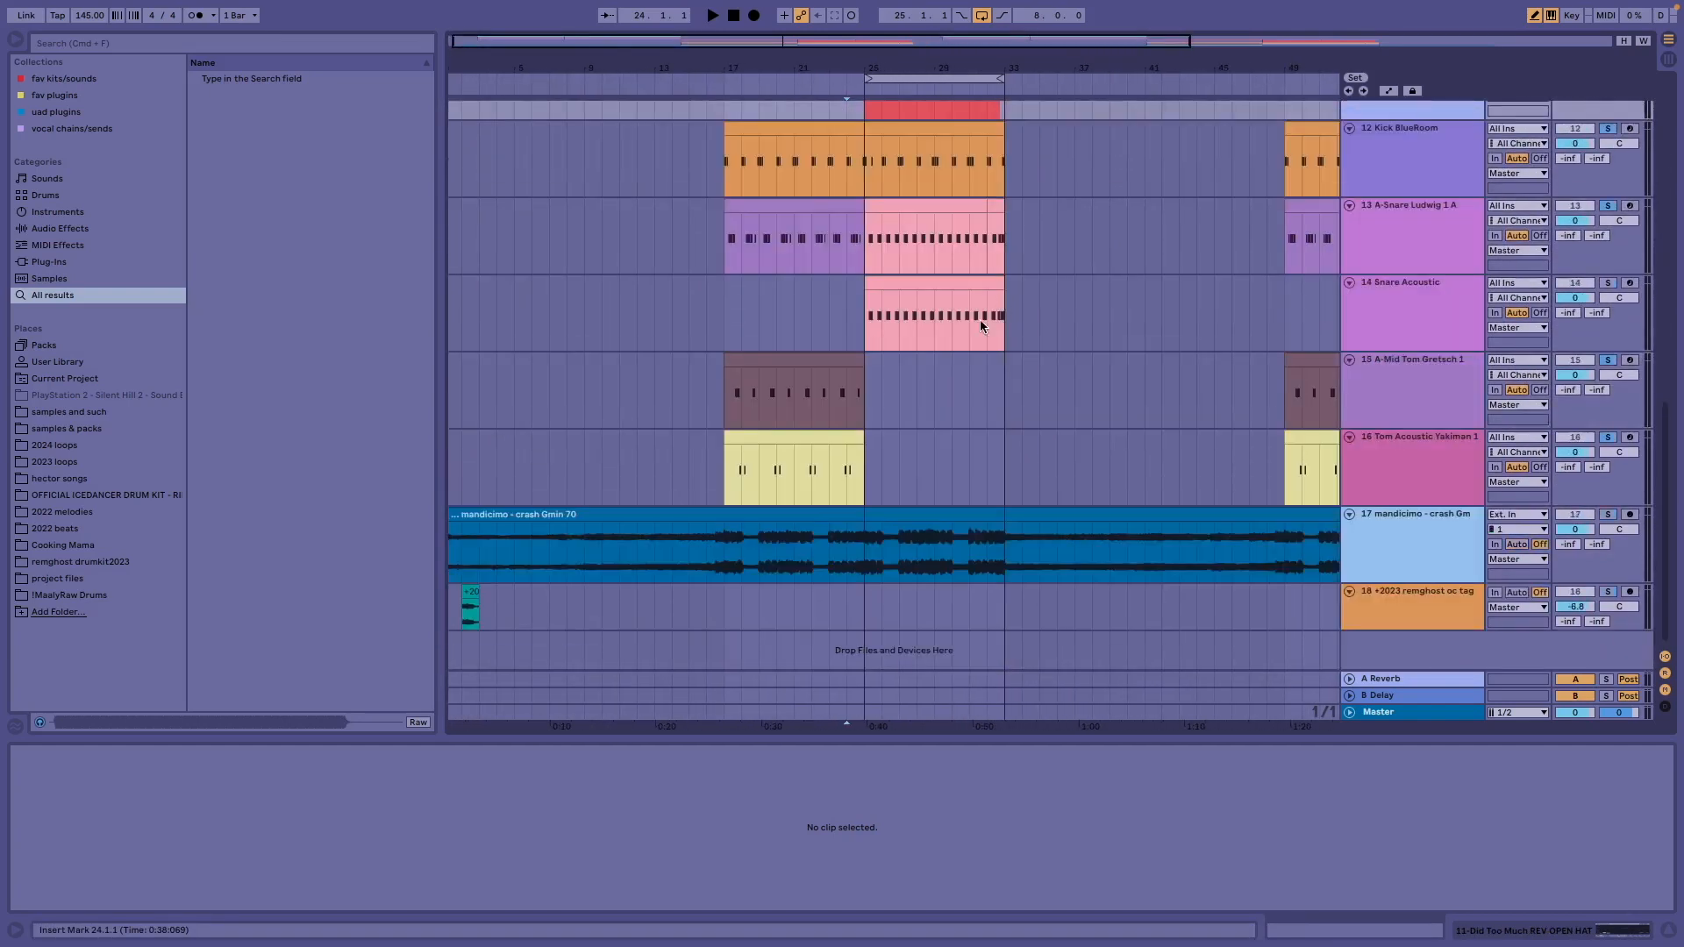
Solo the mandicimo - crash Gmin track and play it through the loop from bar 25
scroll(981, 320, up, 5)
click(715, 408)
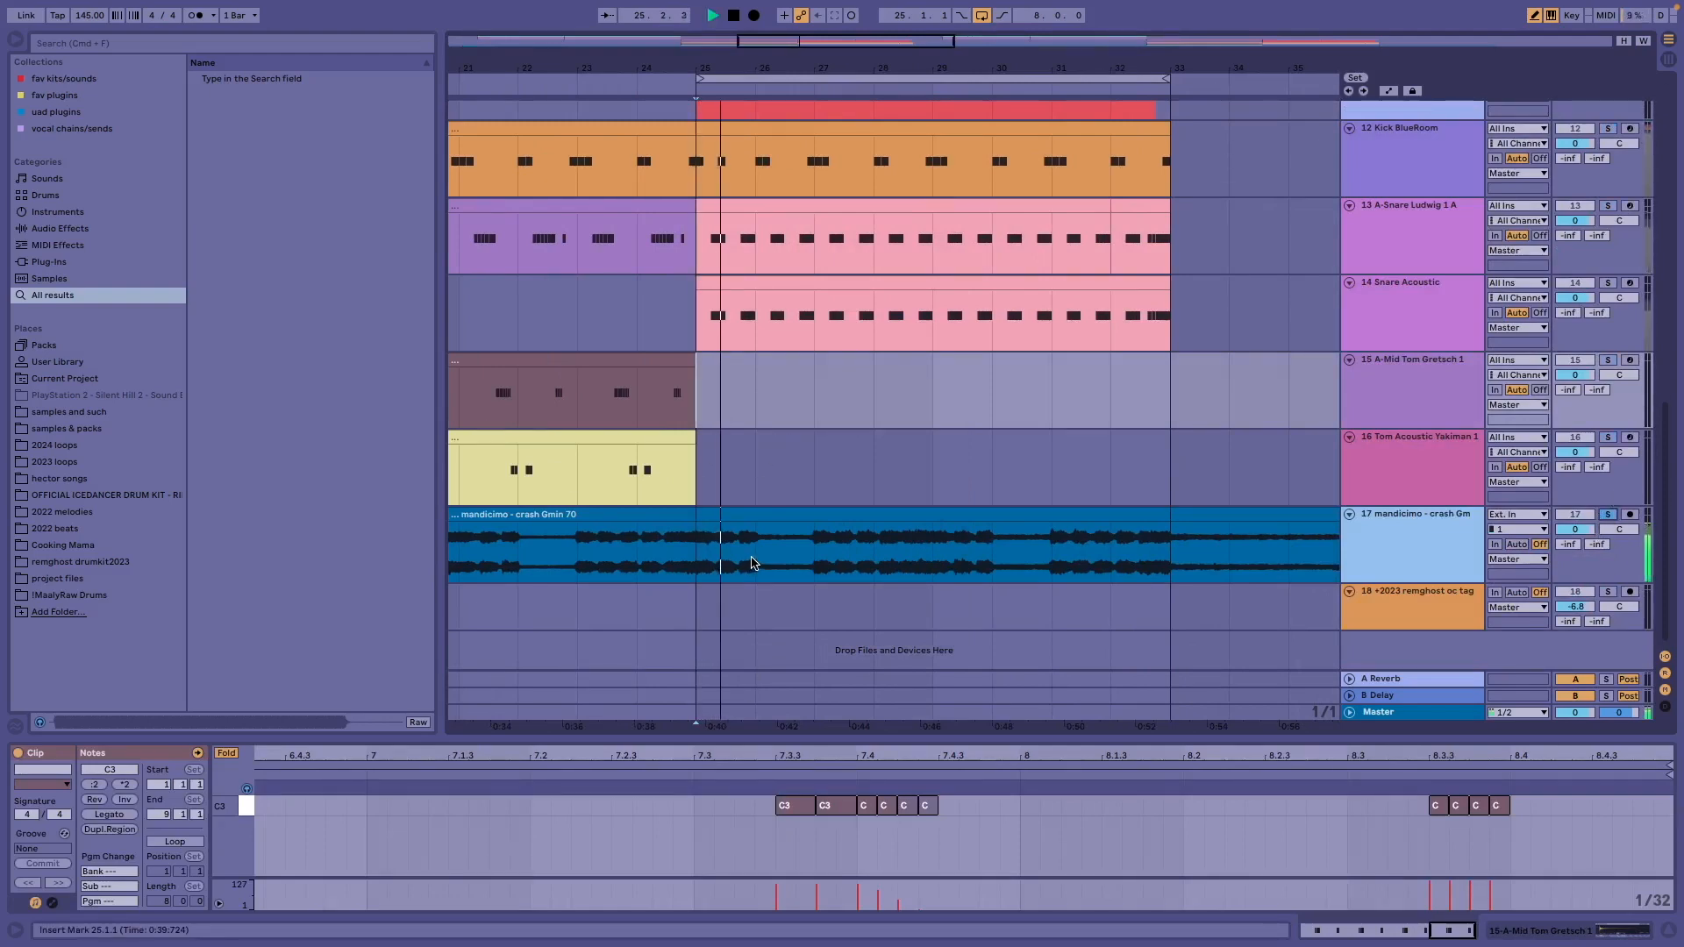
scroll(796, 513, down, 5)
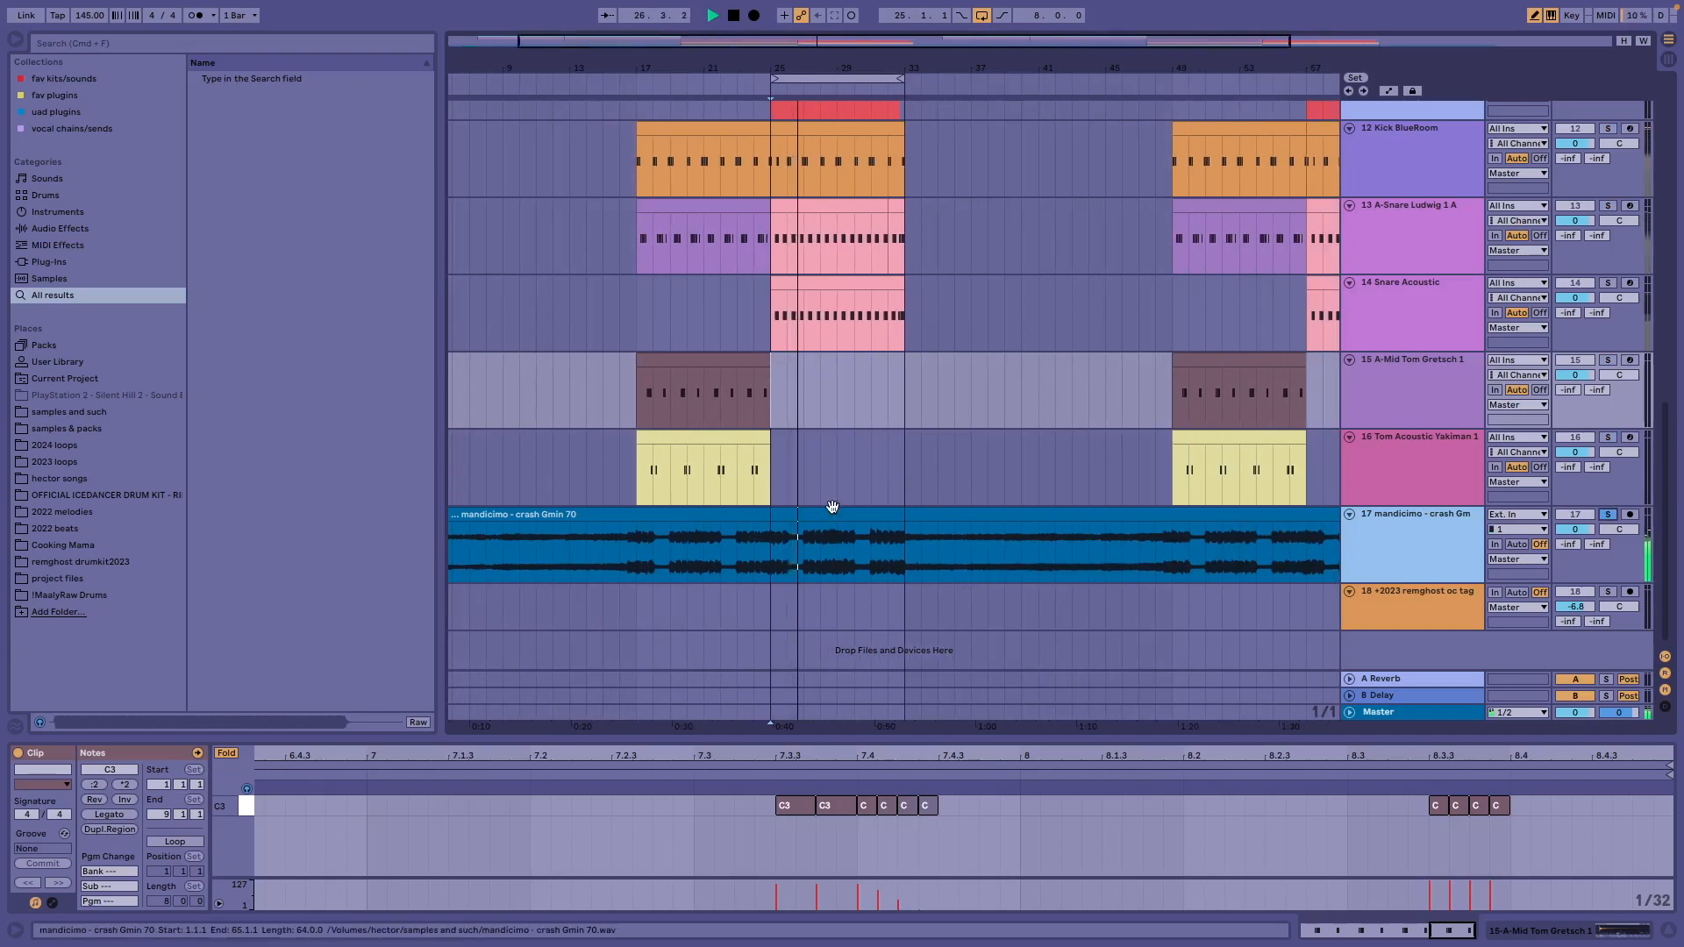
scroll(831, 507, up, 4)
scroll(832, 507, down, 3)
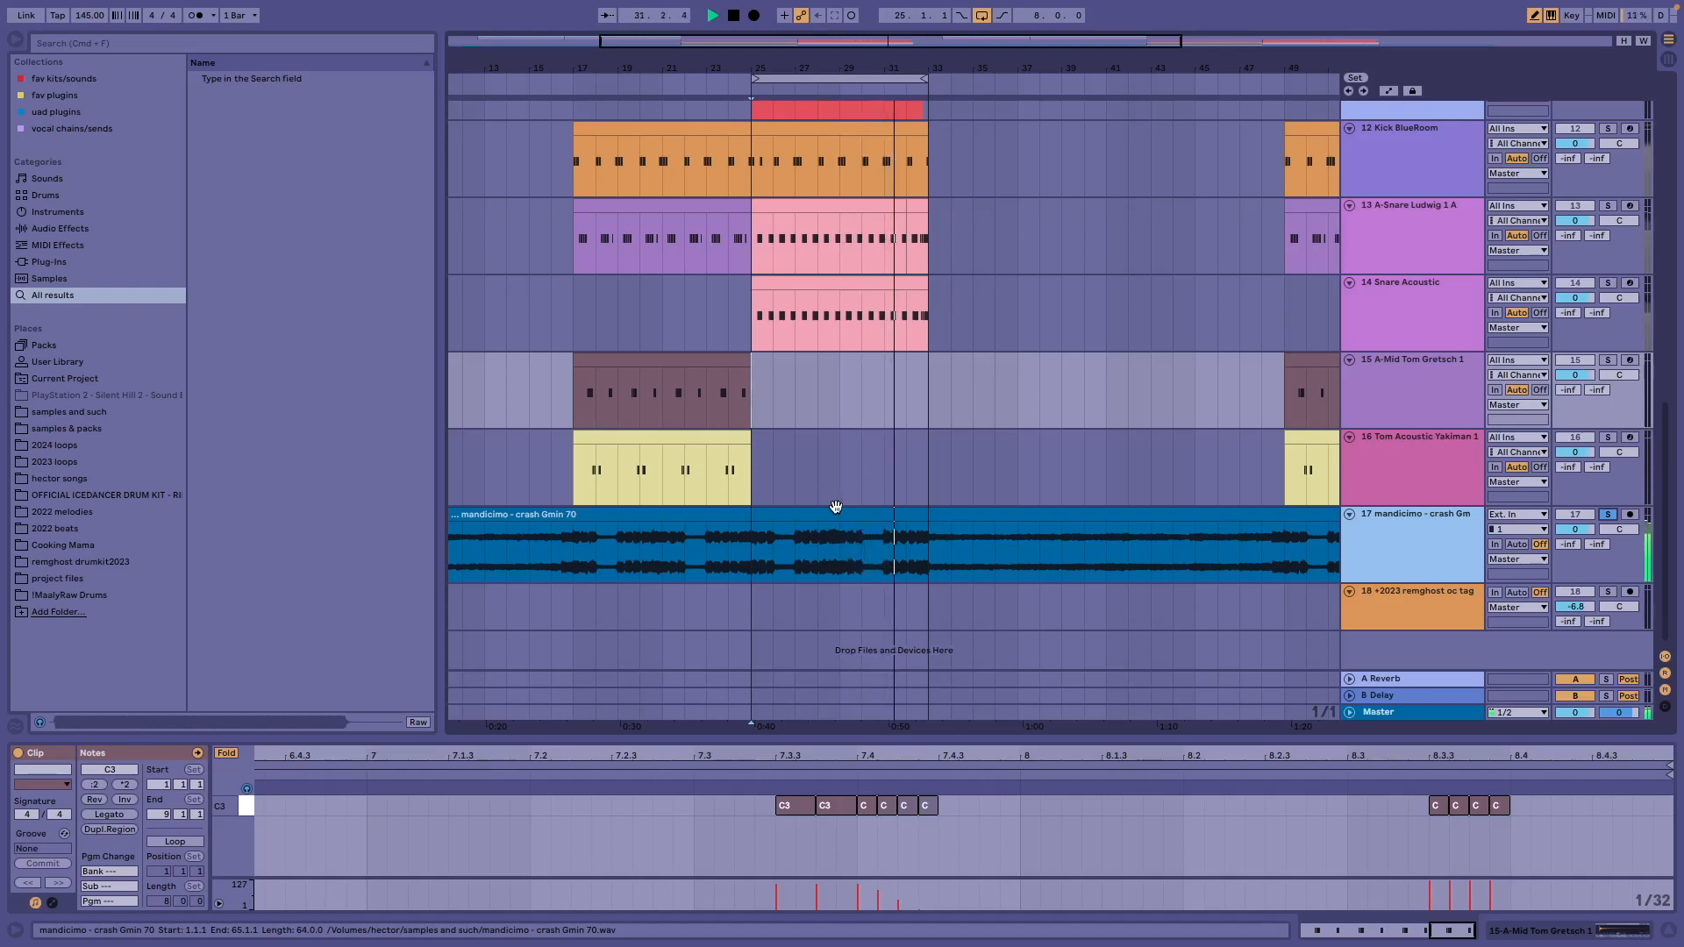
scroll(836, 507, up, 2)
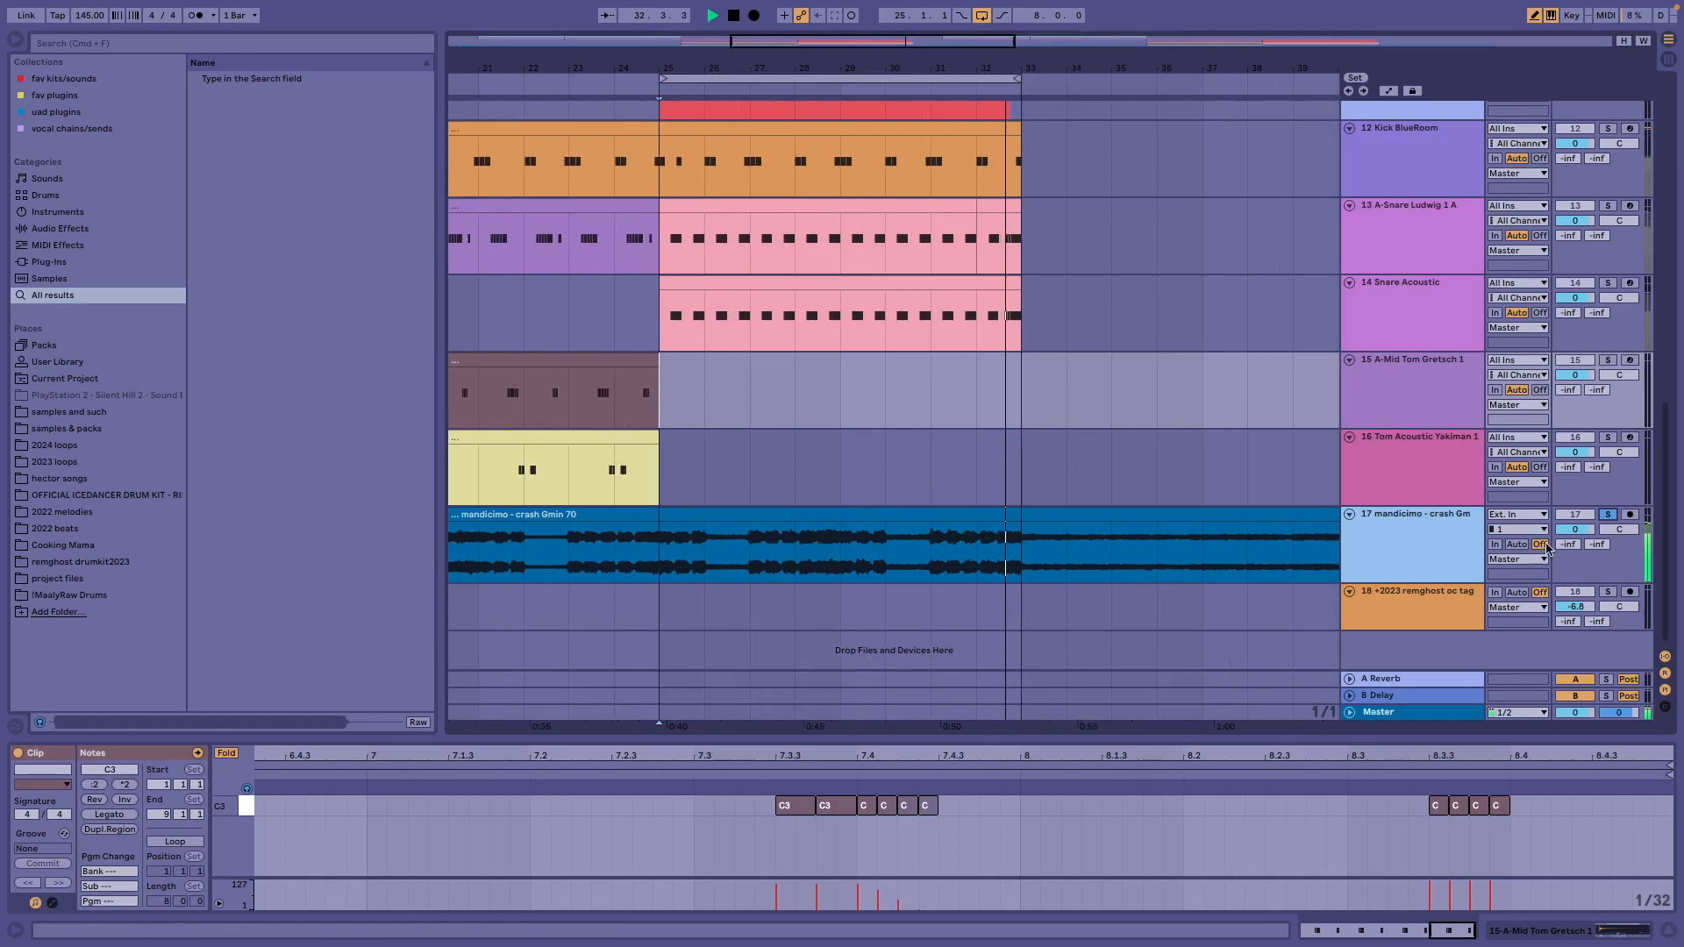
Stop playback, clear the melody track's solo and place the insert marker at bar 25 in the mandicimo clip
click(786, 460)
key(space)
click(651, 540)
scroll(977, 528, up, 2)
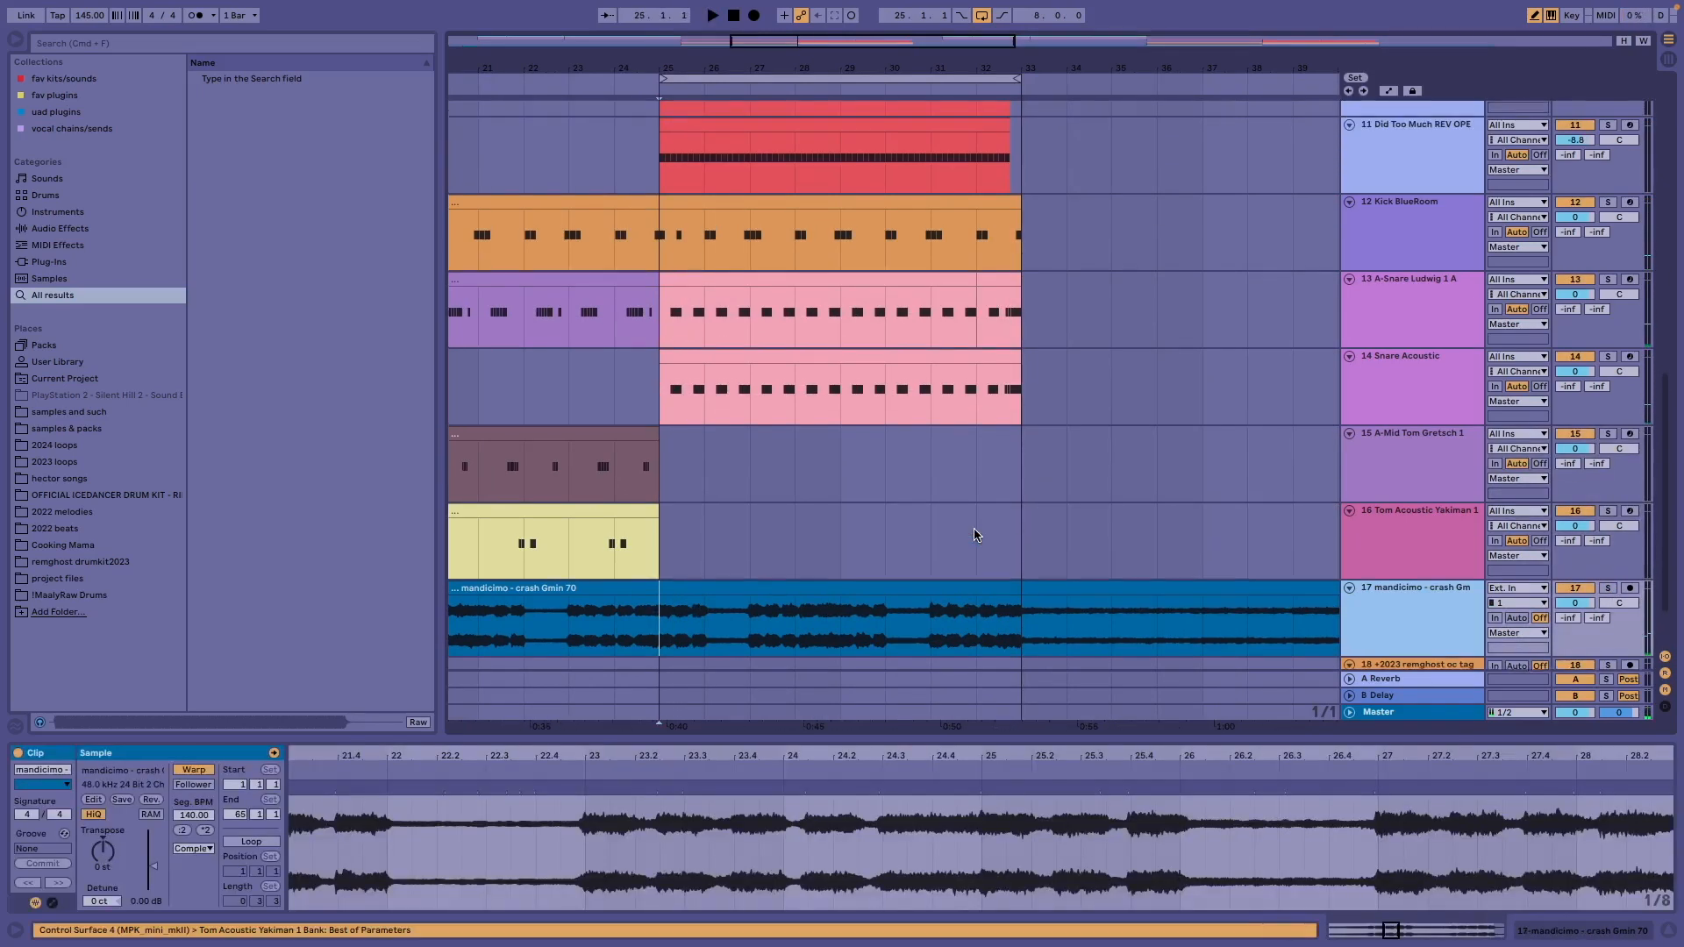
Look over the tracks of bars 25 to 33 and examine the notes of the SUB_DIVINATION_C clip there
scroll(970, 529, down, 2)
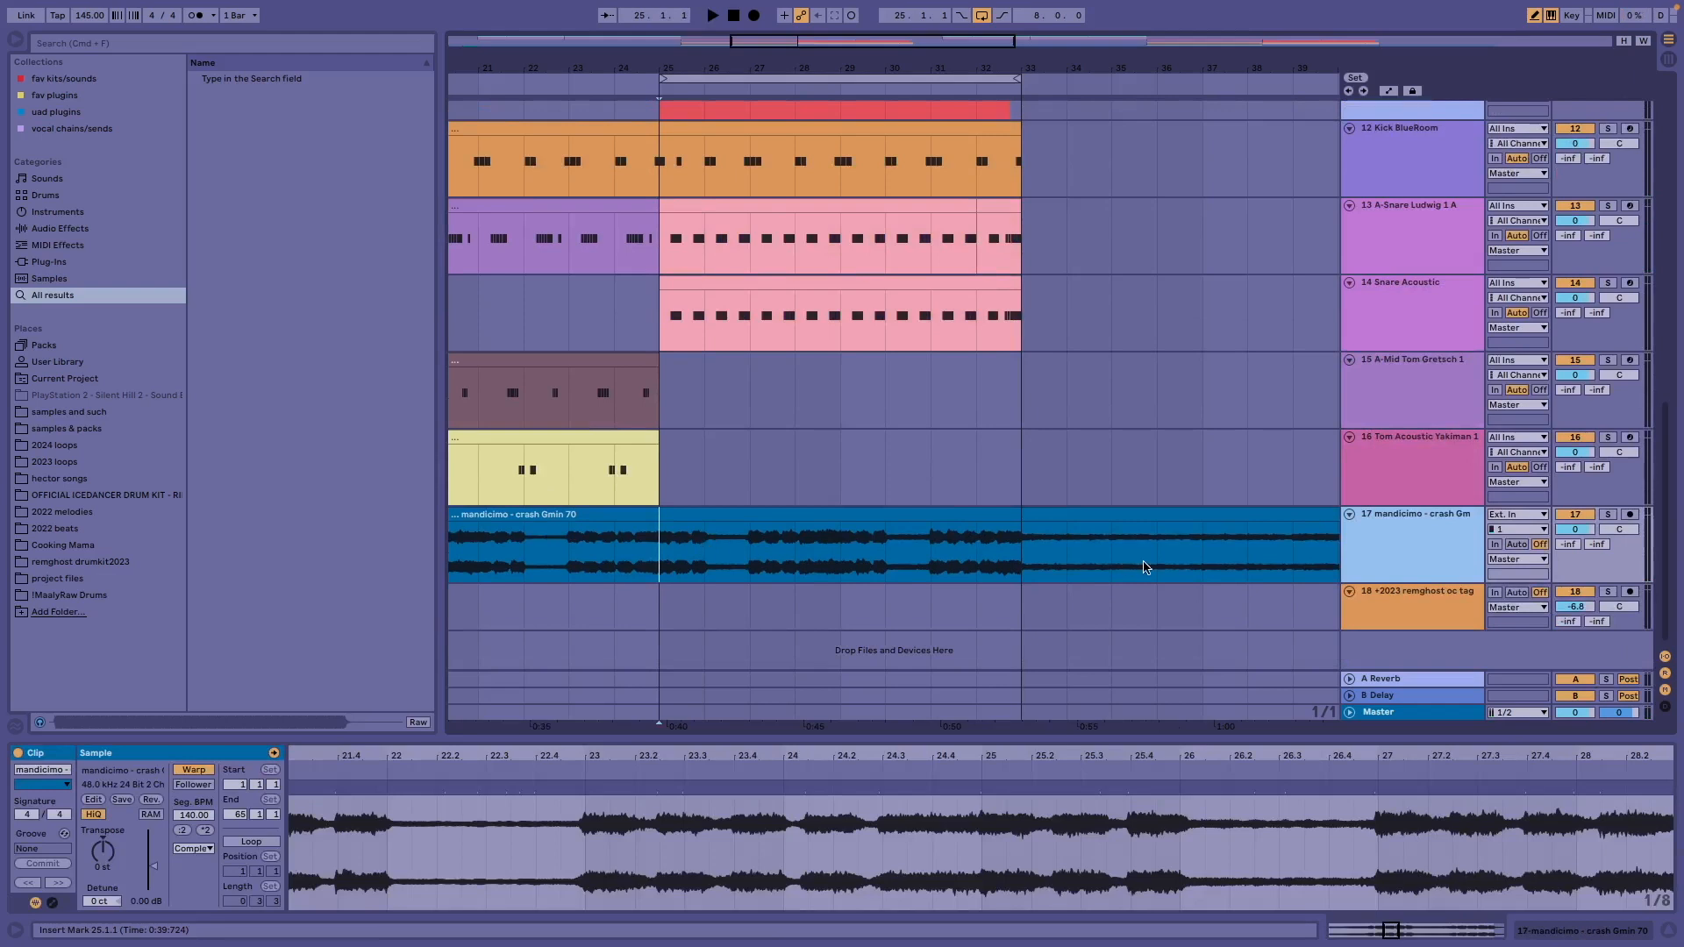
scroll(730, 518, down, 3)
scroll(729, 521, up, 1)
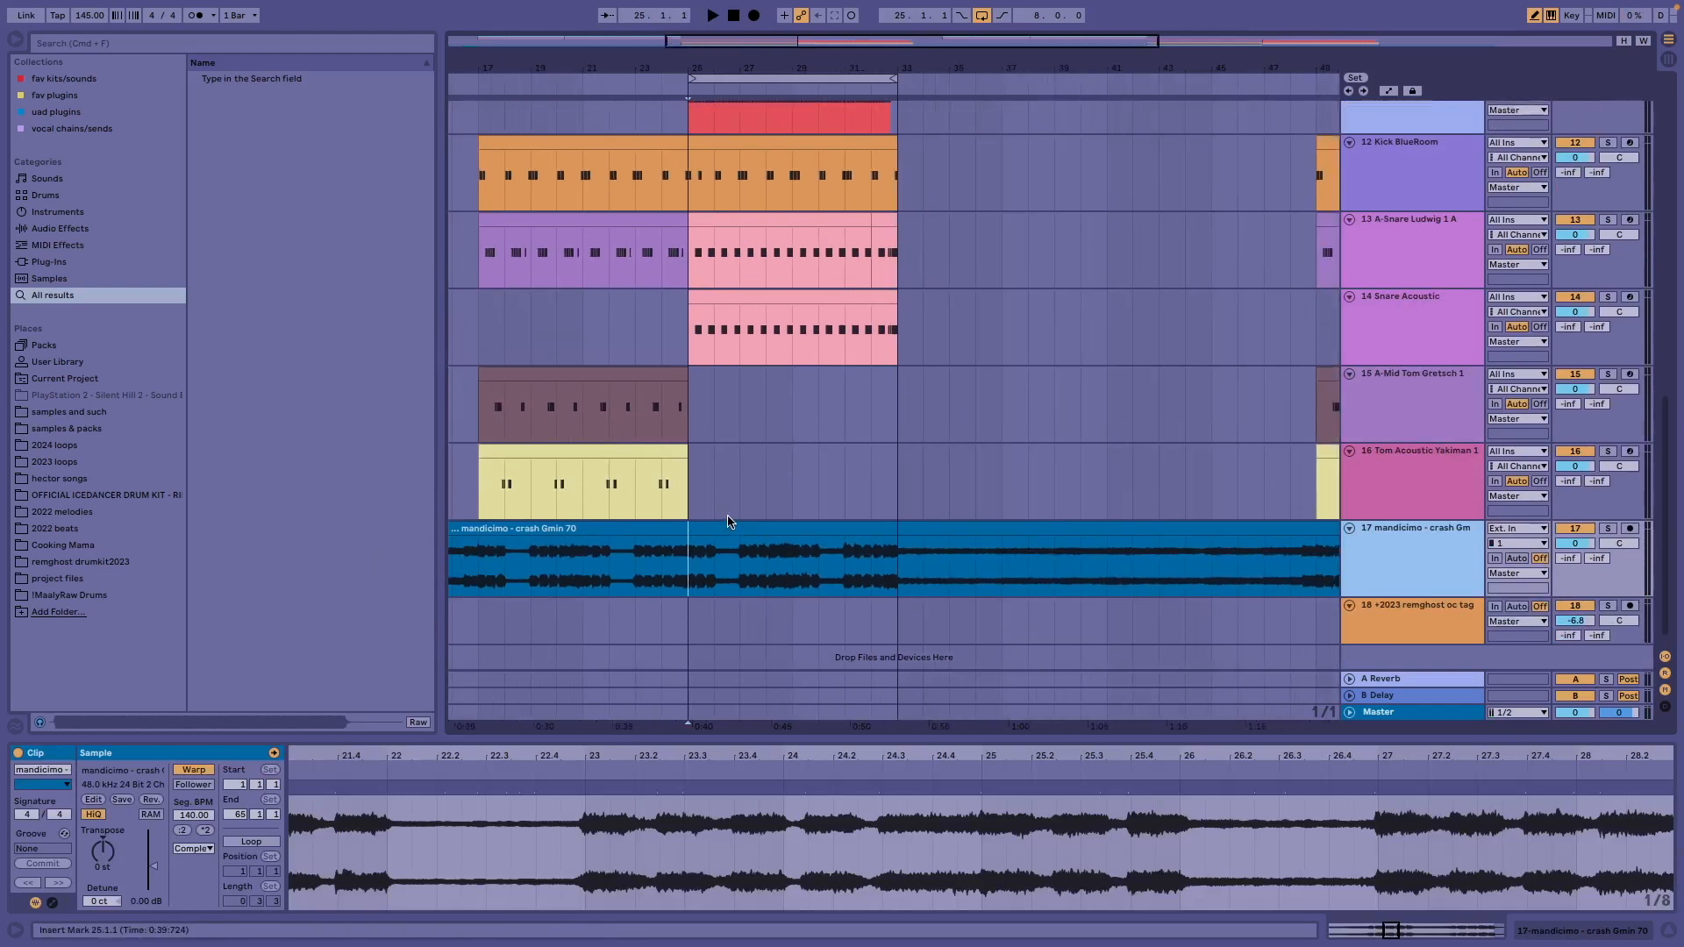
scroll(728, 521, up, 2)
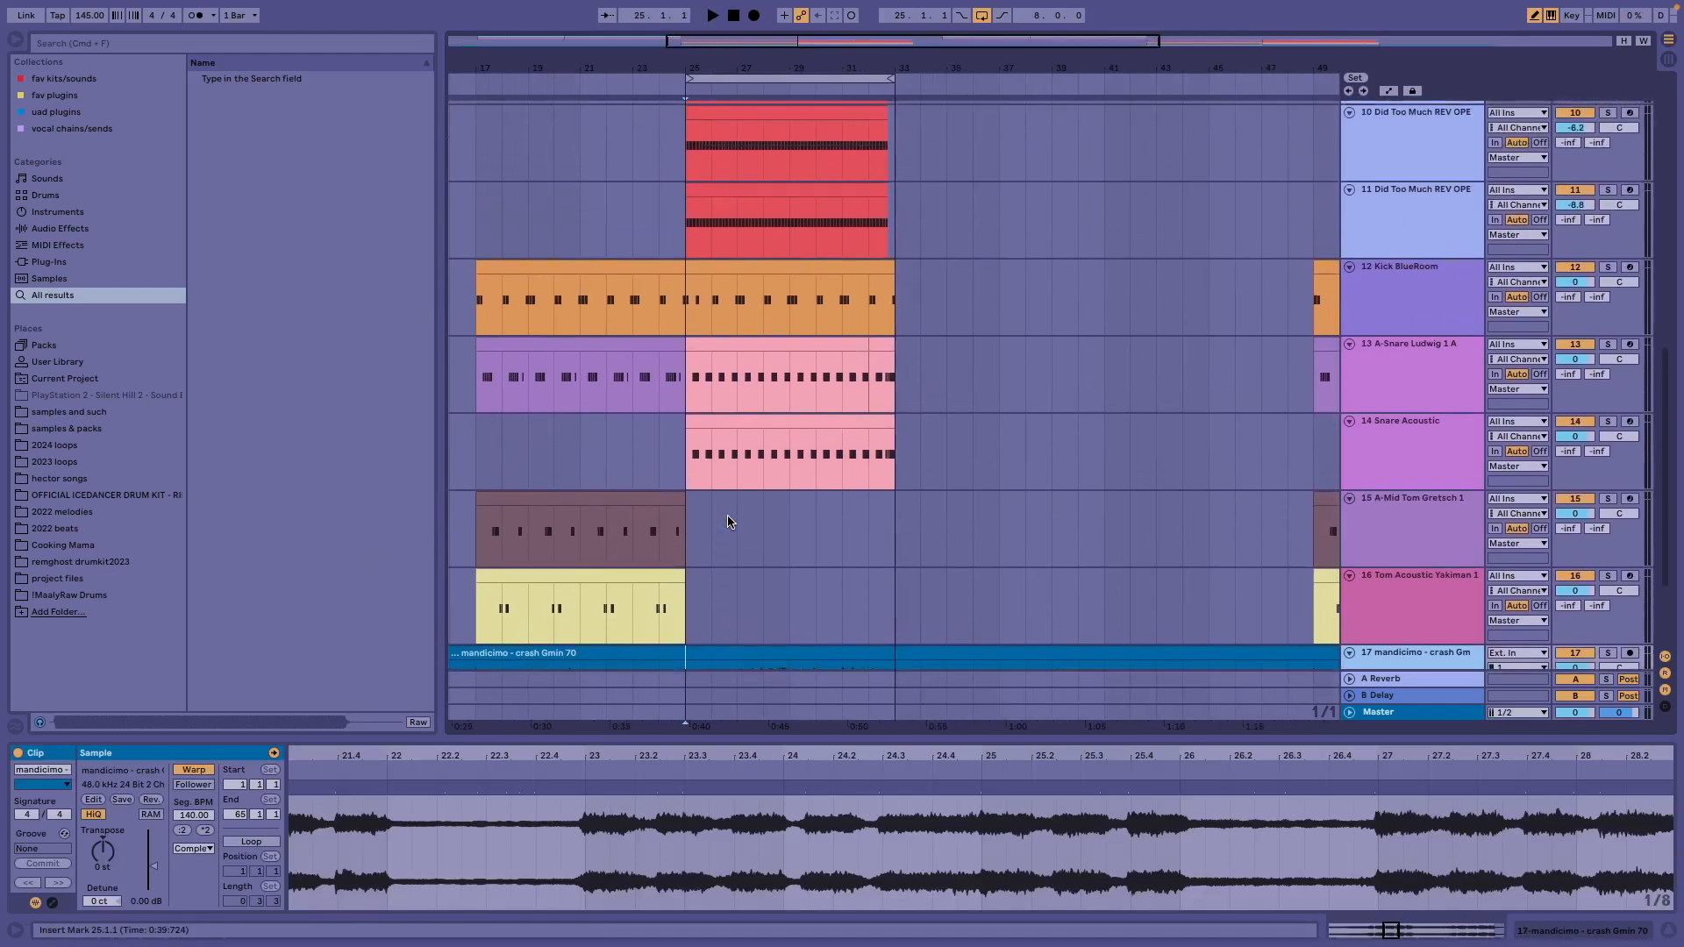
scroll(878, 447, up, 8)
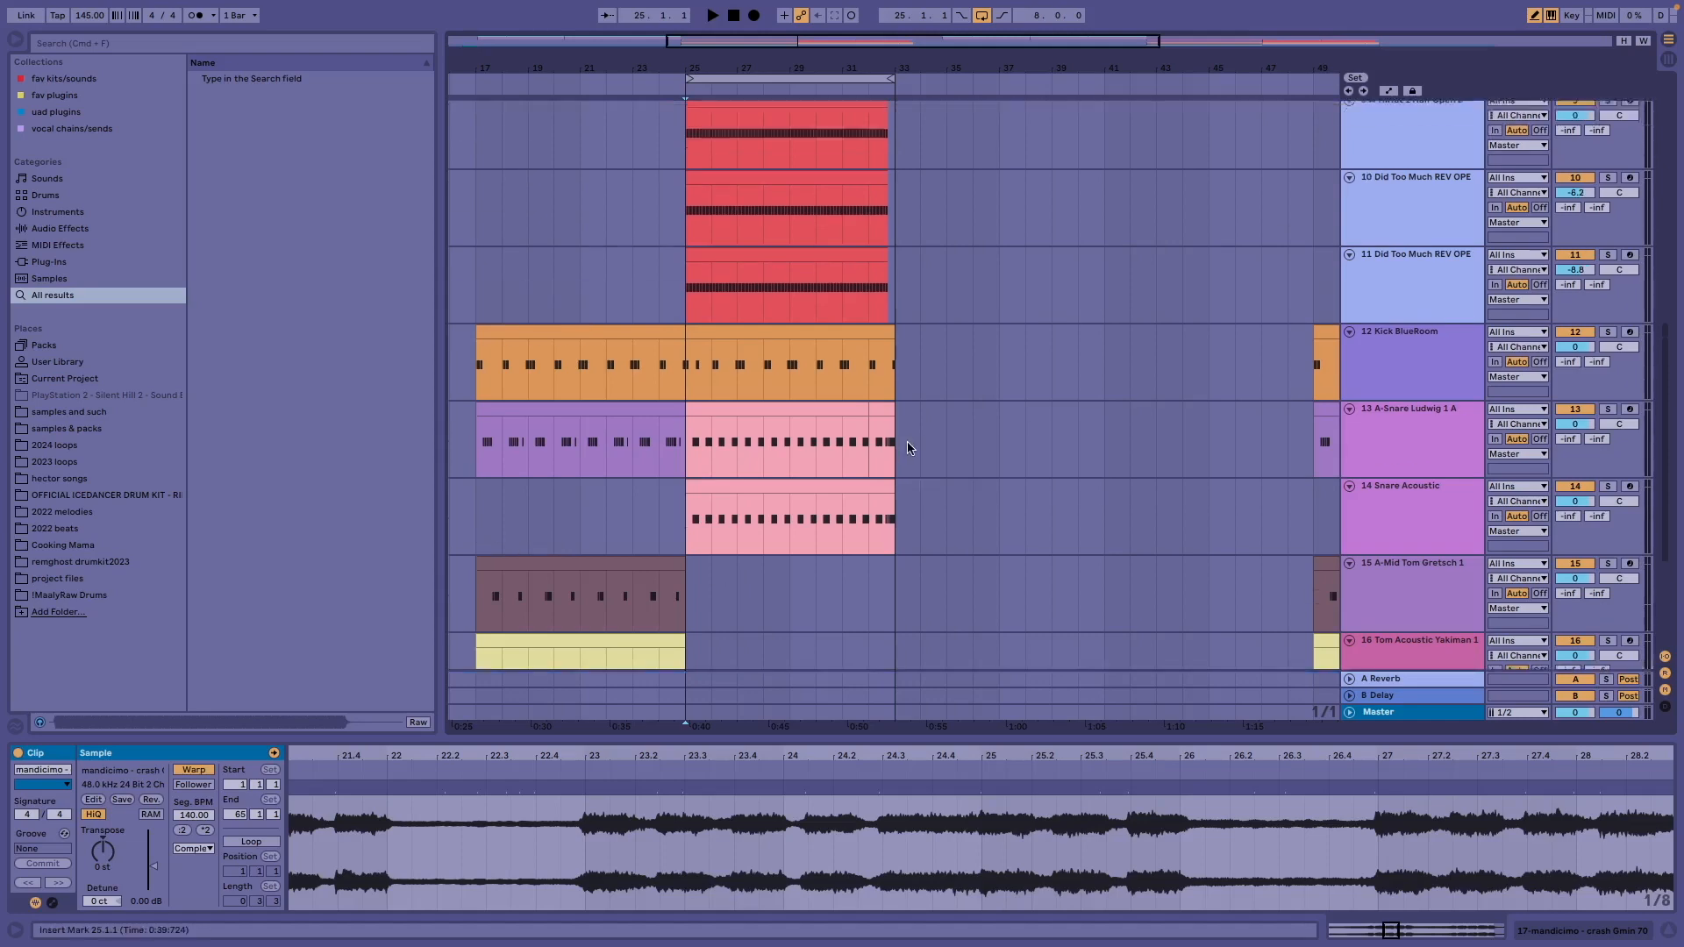
scroll(877, 447, down, 4)
click(660, 428)
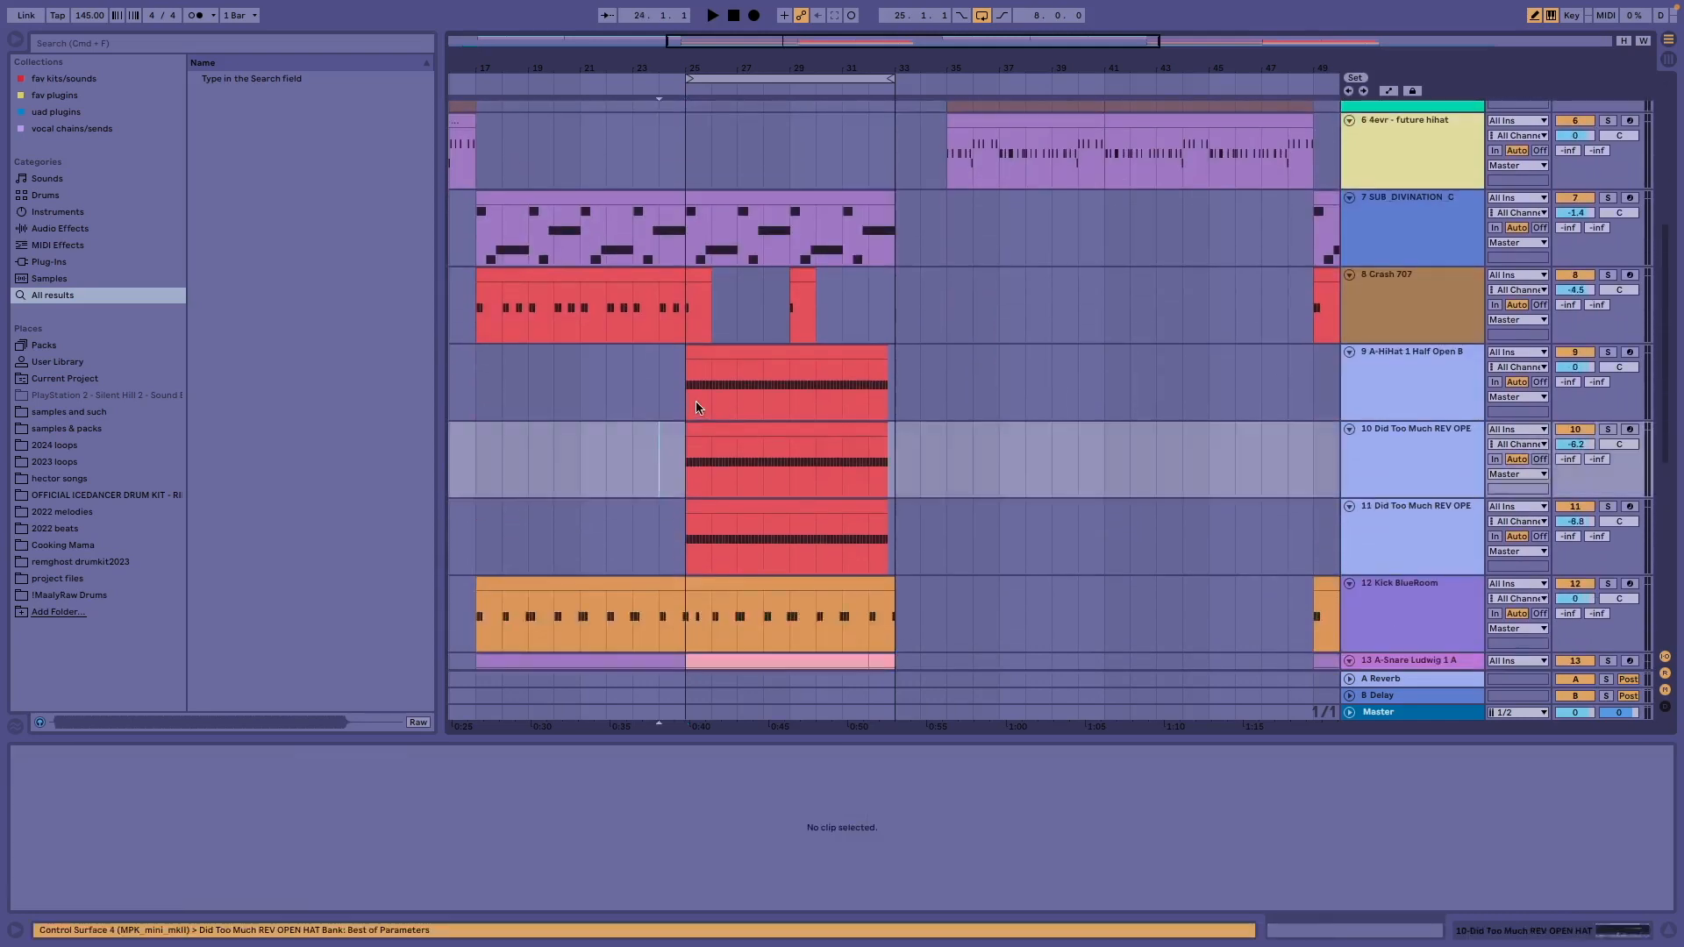
click(696, 402)
click(727, 201)
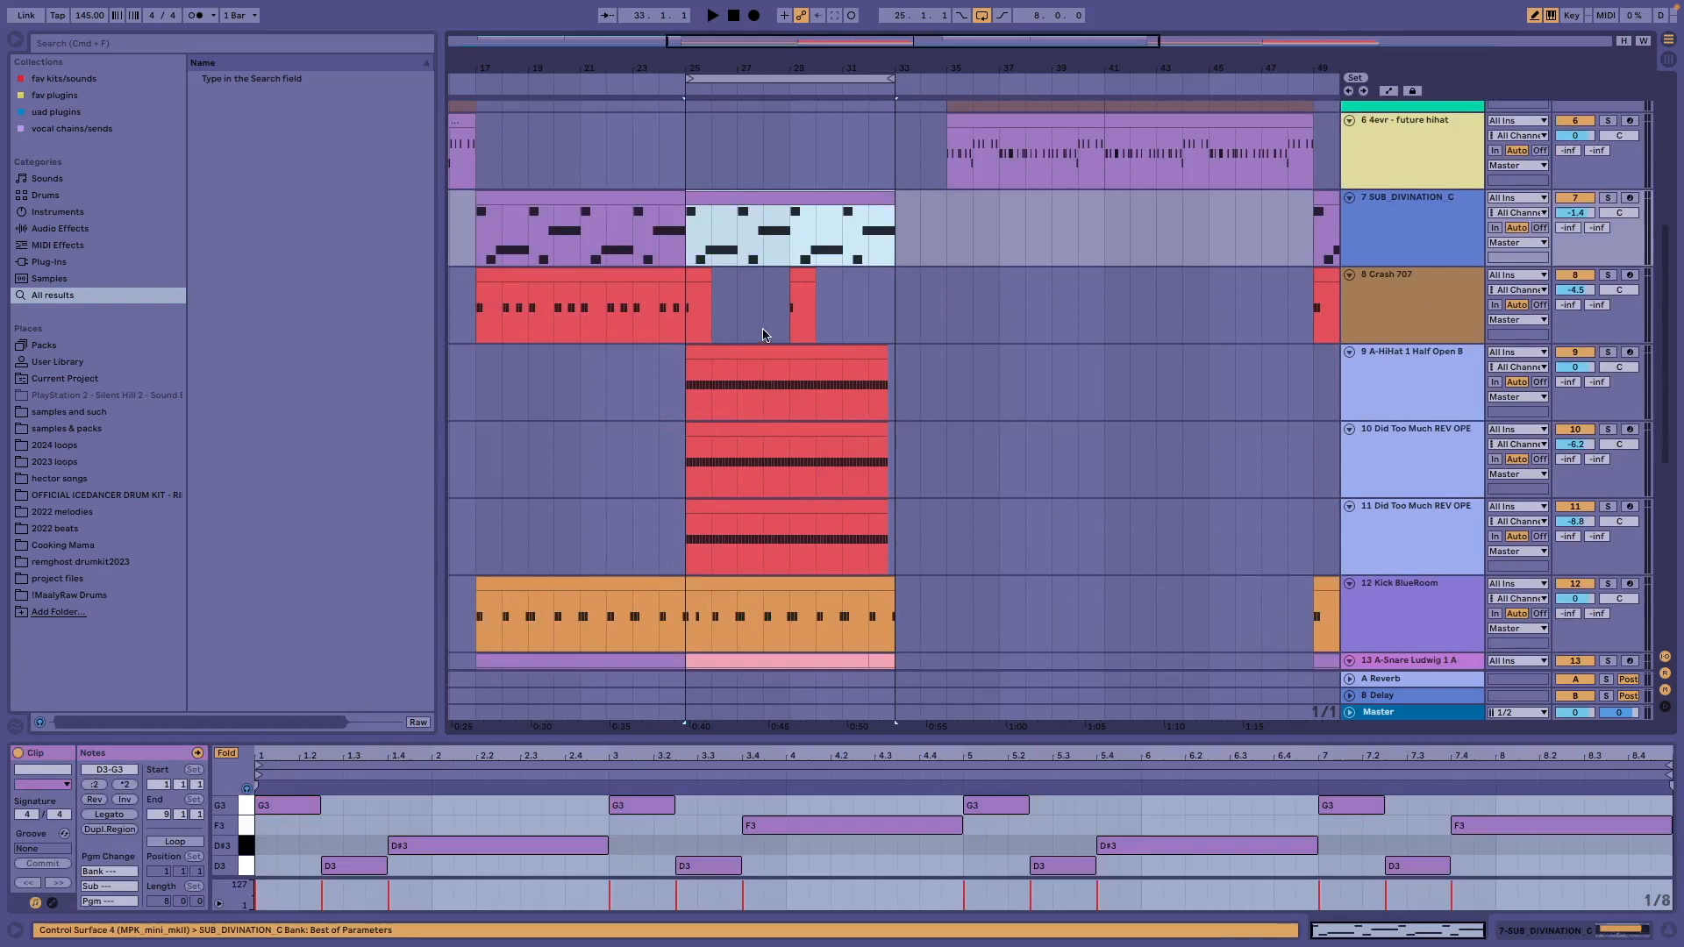
Open the A-HiHat 1 Half Open clip at bar 25 and examine its repeated notes
scroll(762, 385, up, 4)
click(701, 338)
click(701, 352)
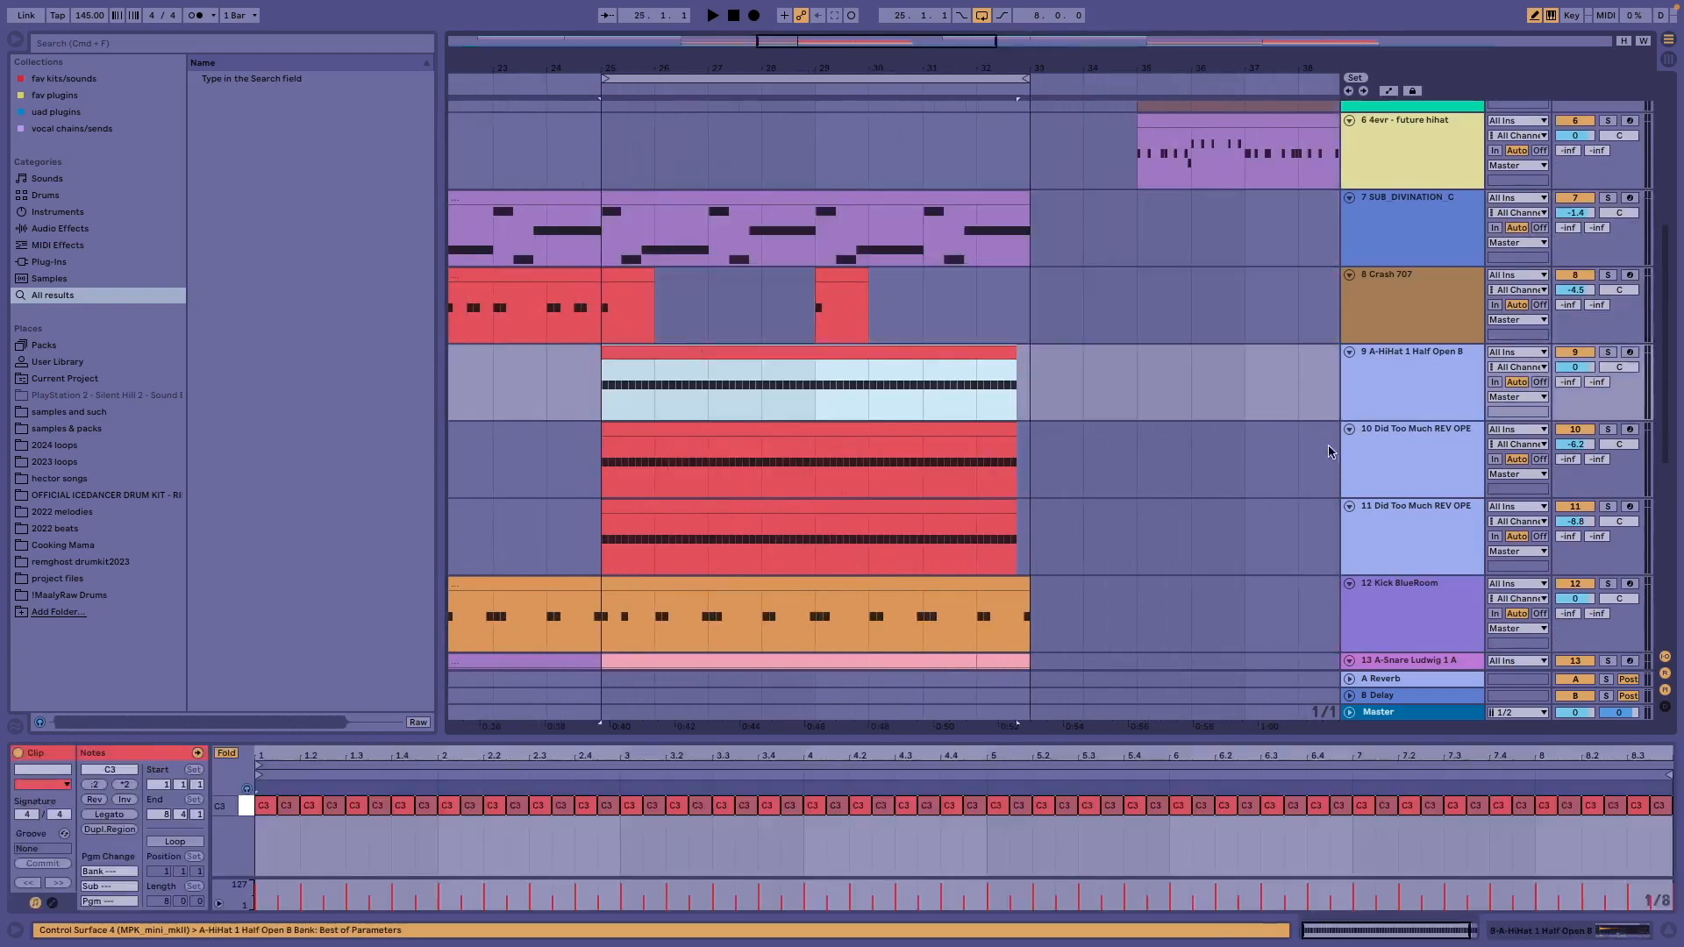
Solo the A-HiHat 1 Half Open and both Did Too Much open hat tracks and play them from bar 25
click(1610, 352)
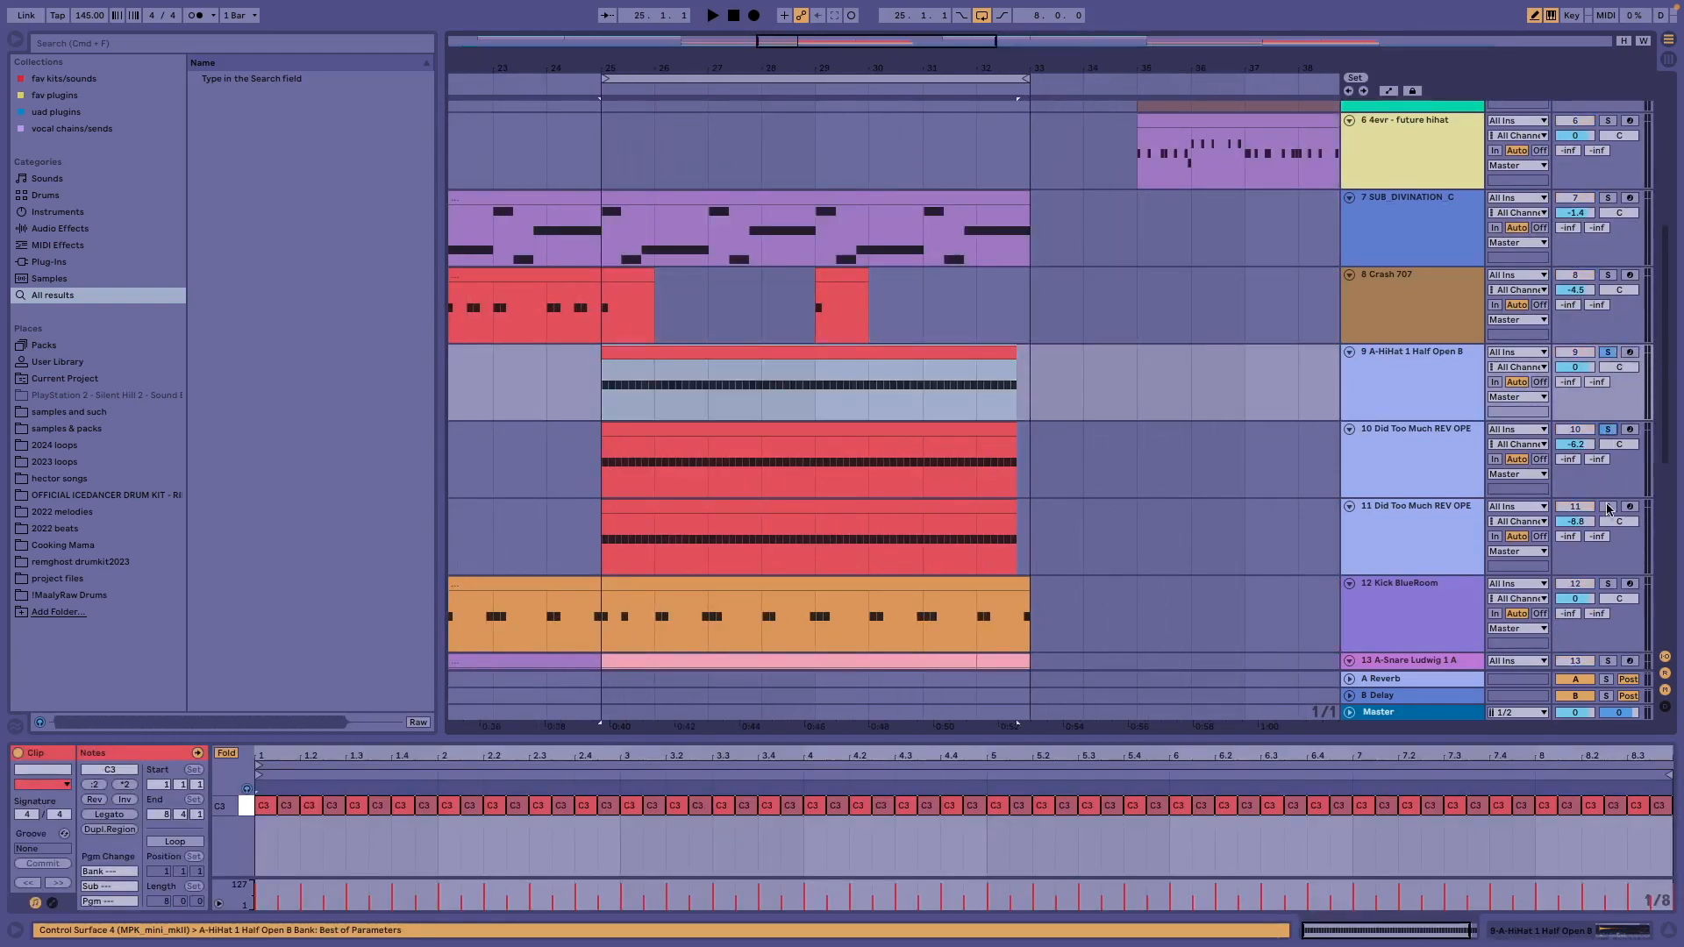
click(608, 401)
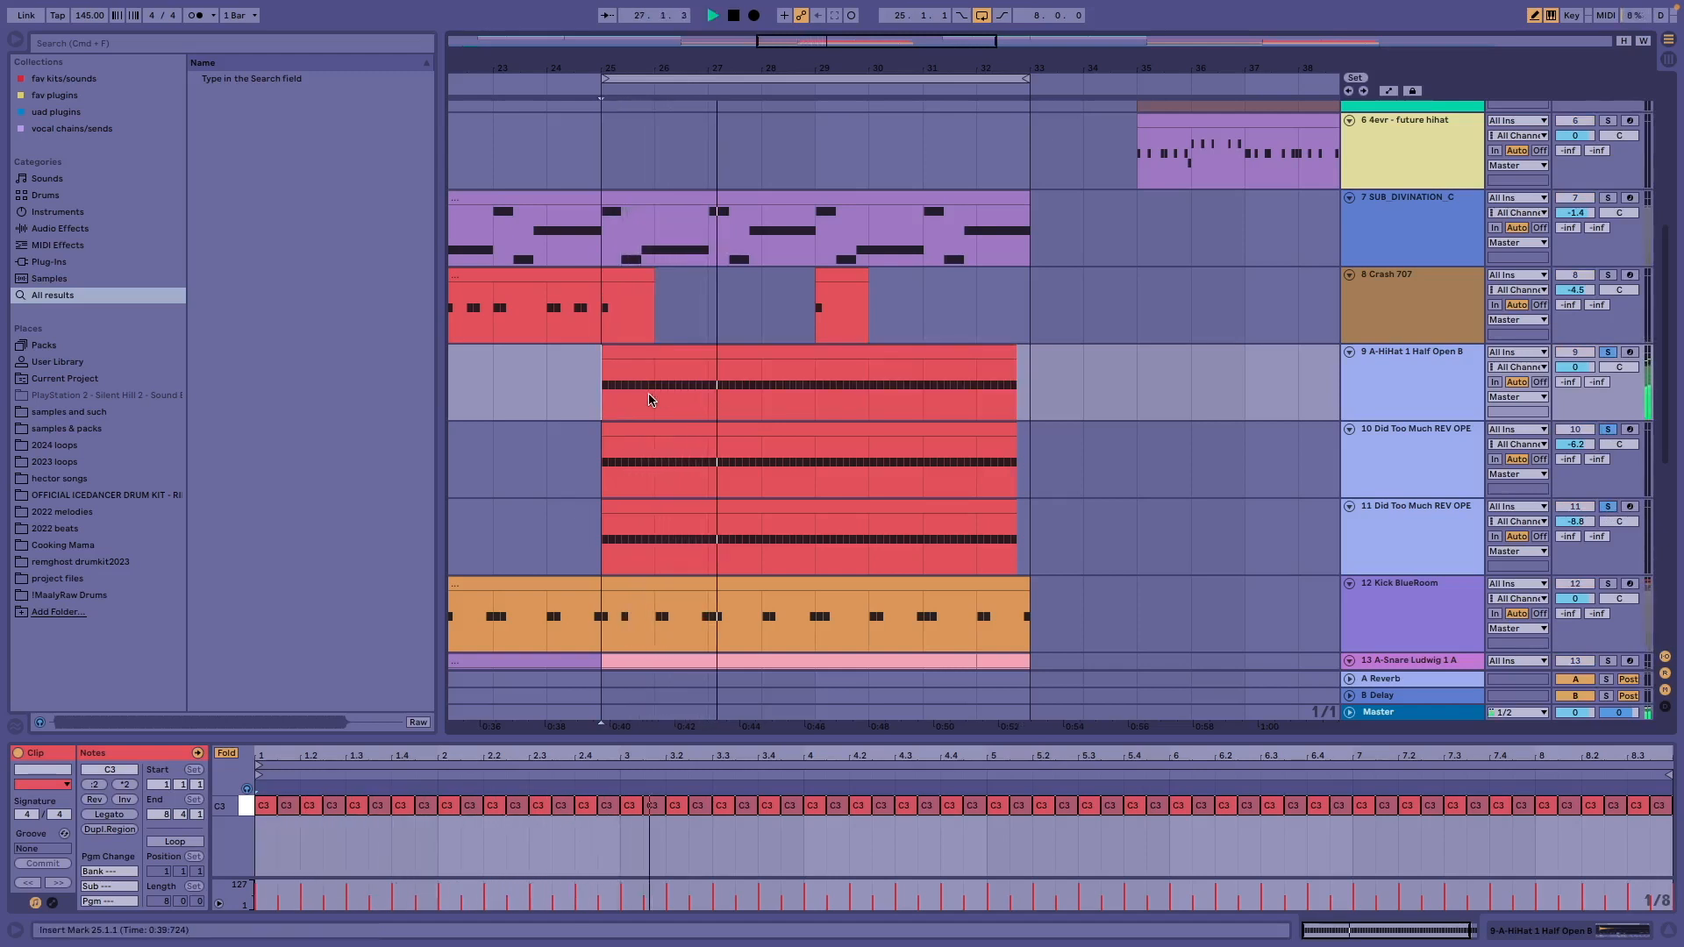
scroll(749, 493, down, 4)
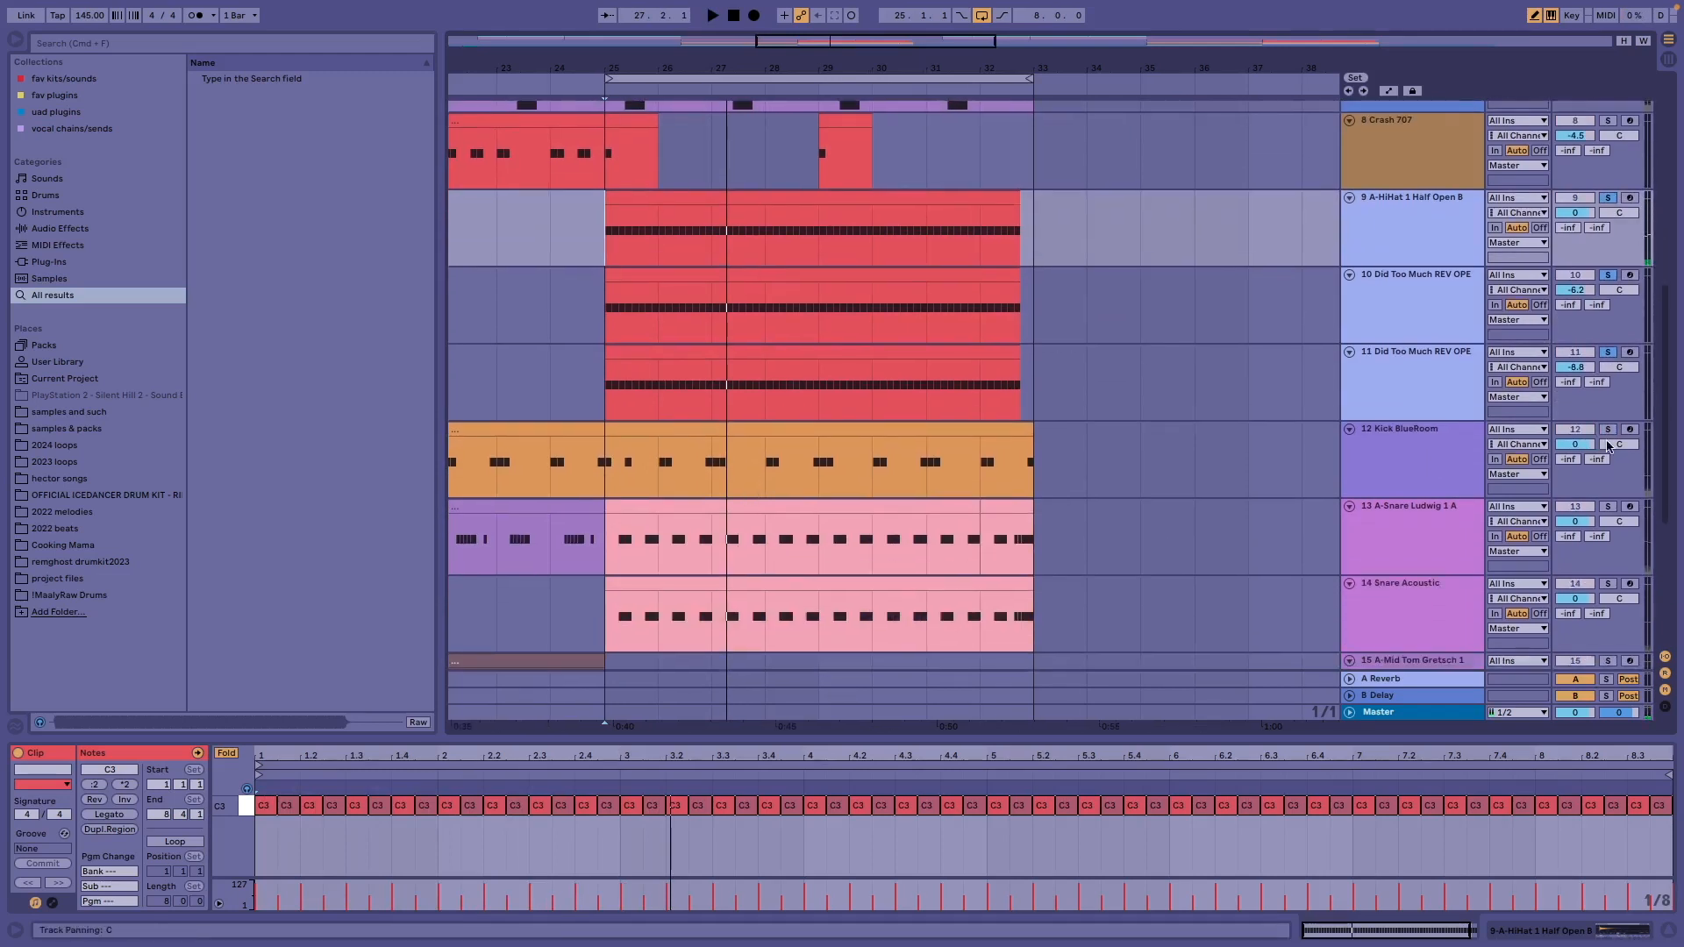
Add the kick and both snare tracks to the solo and examine the notes of the Kick BlueRoom clip at bar 25
scroll(598, 509, down, 1)
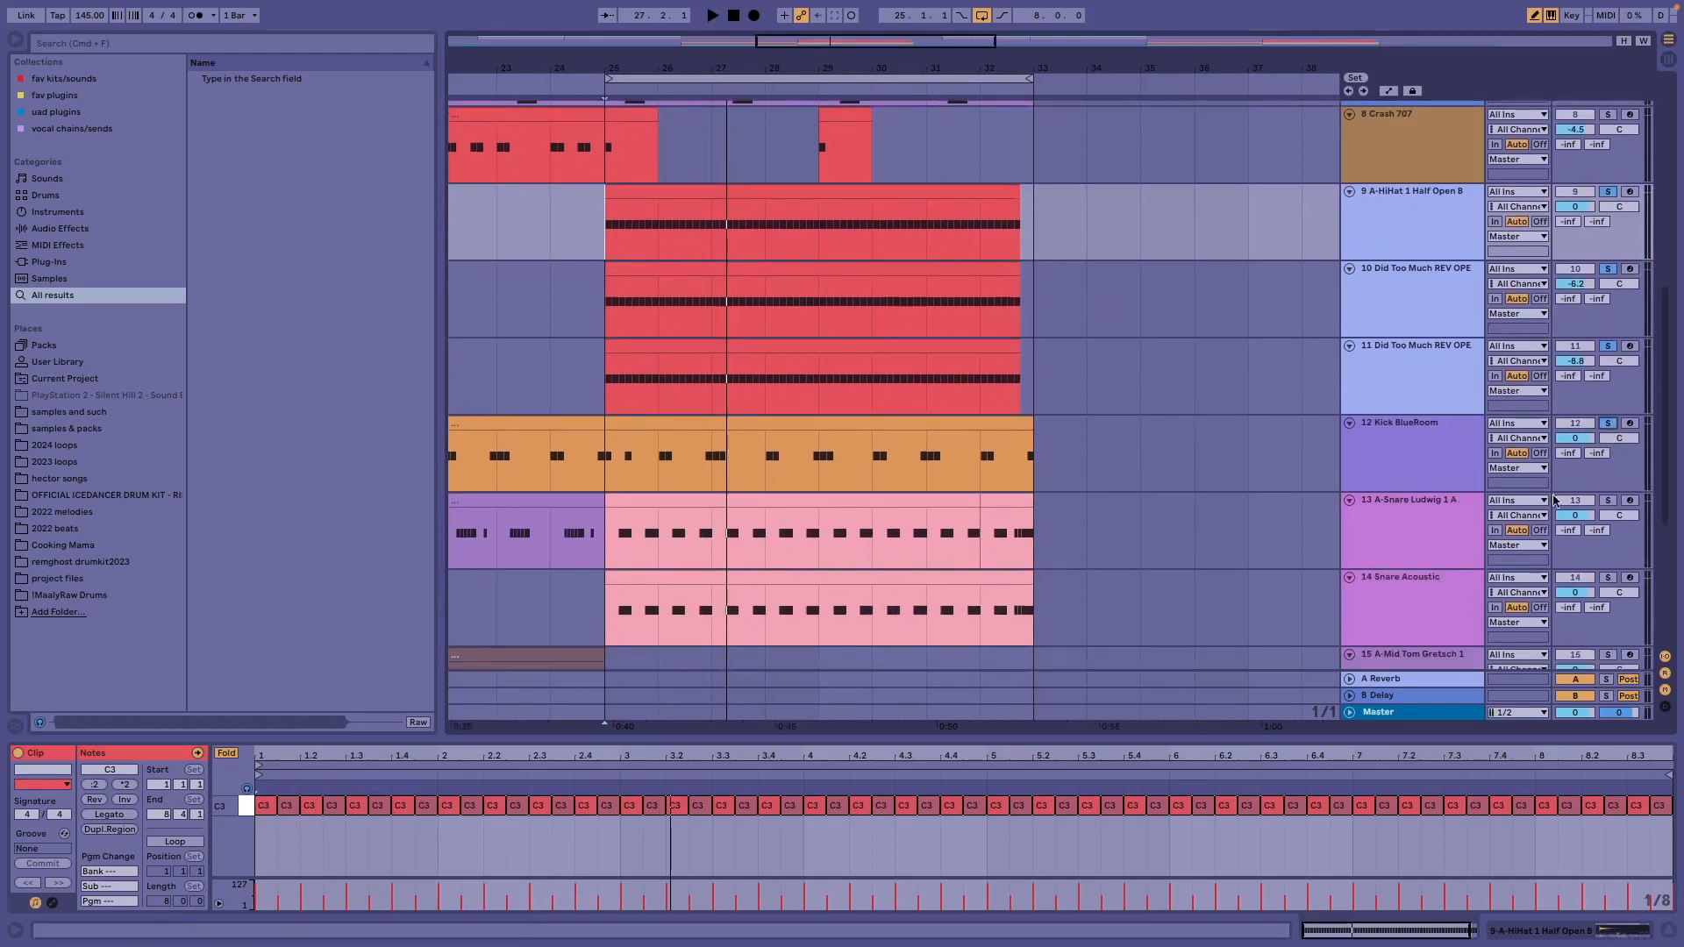
scroll(682, 482, up, 4)
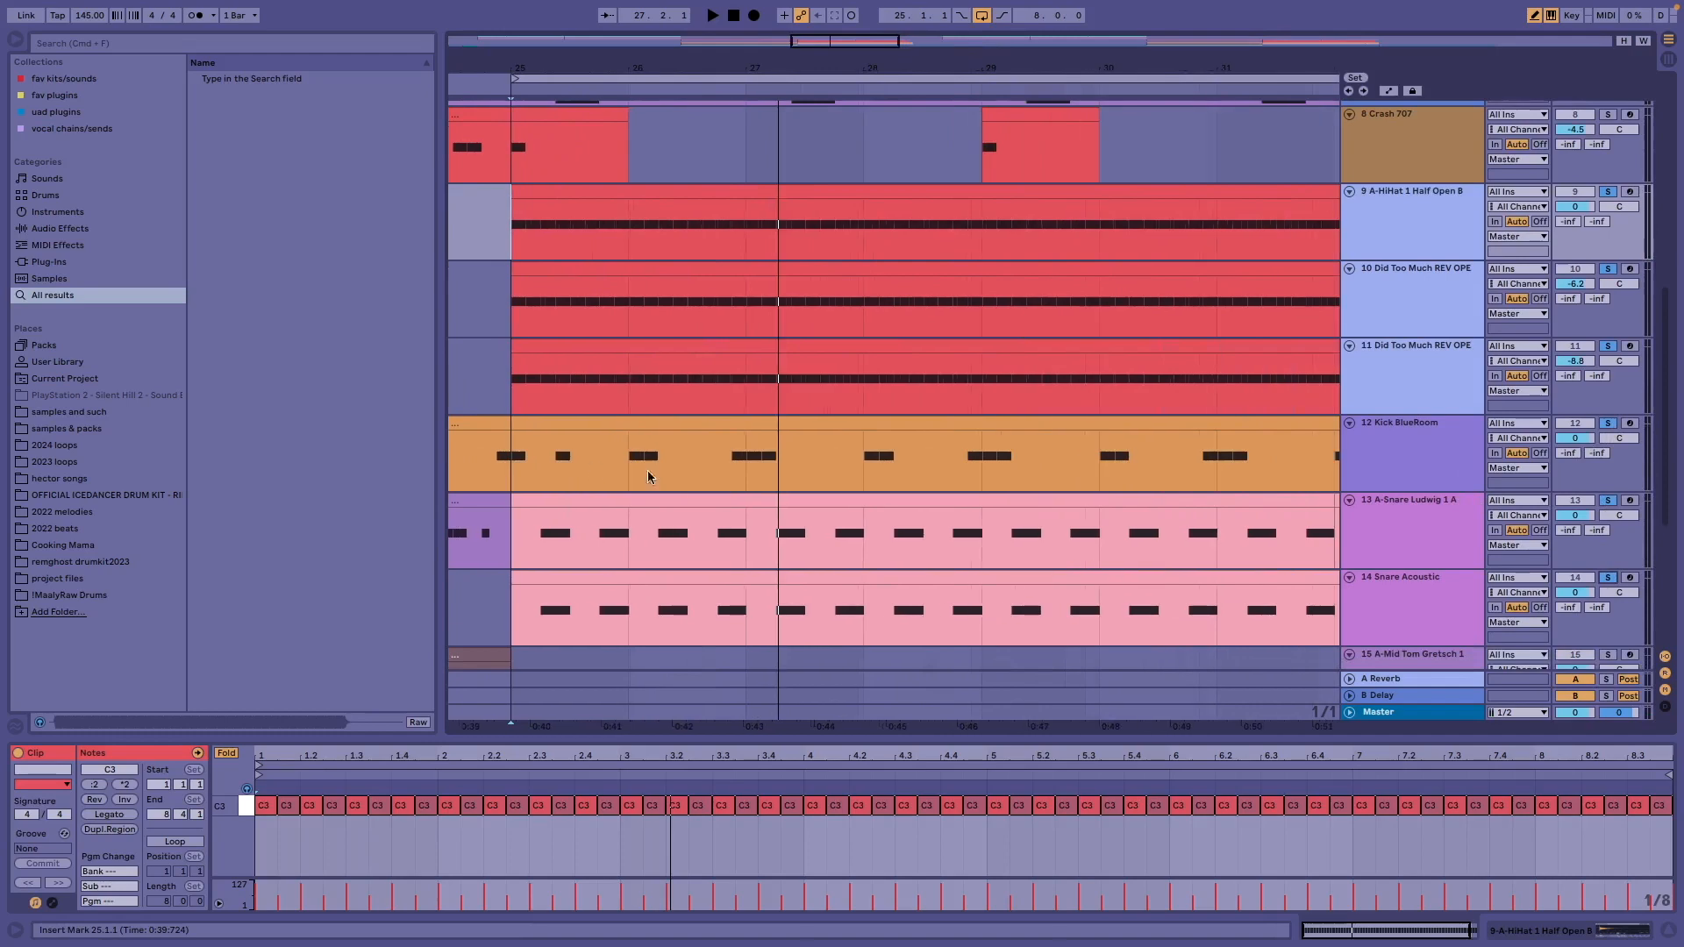
click(527, 465)
scroll(881, 539, down, 4)
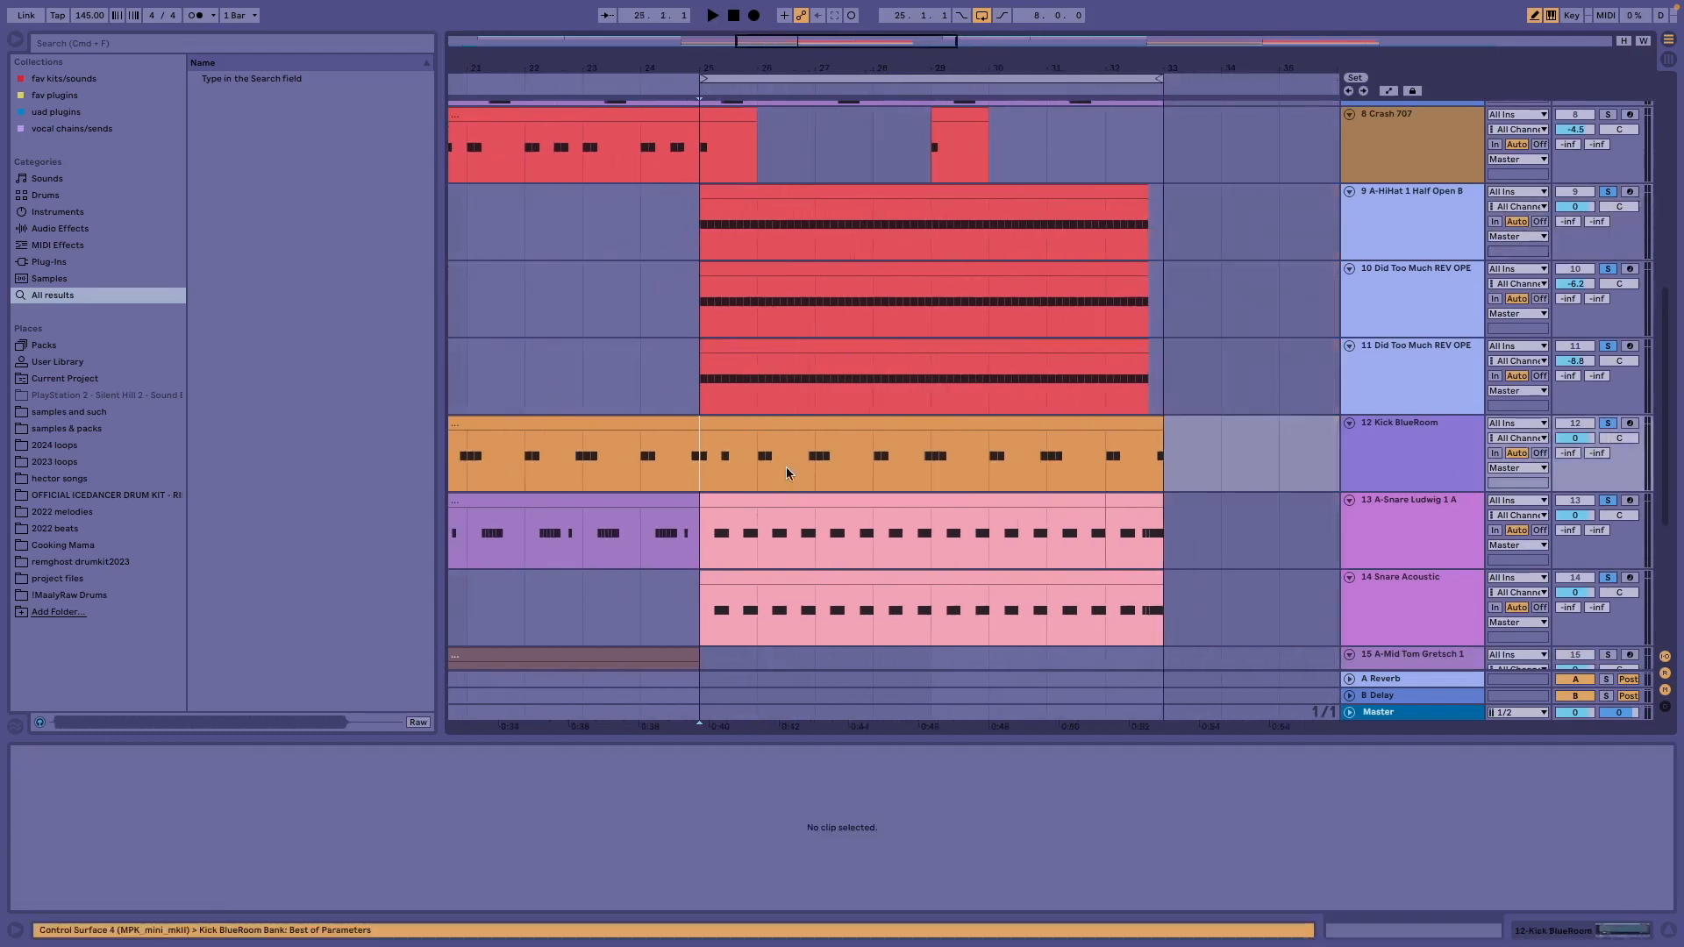
scroll(818, 449, up, 5)
click(784, 426)
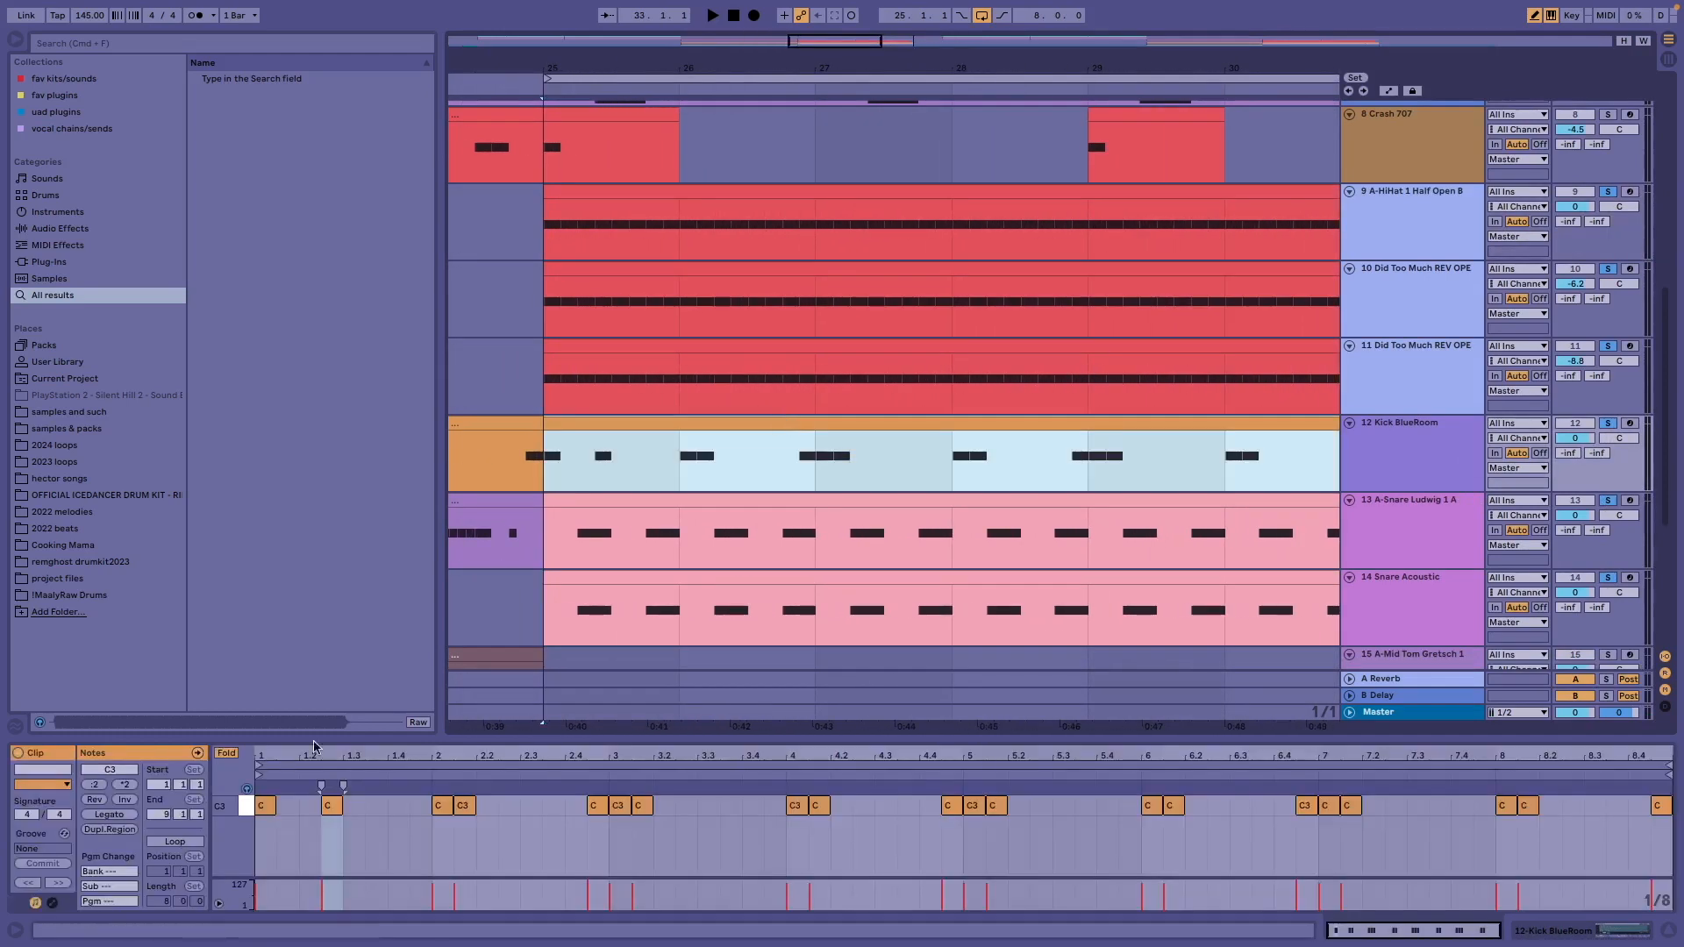
drag(460, 742, 509, 572)
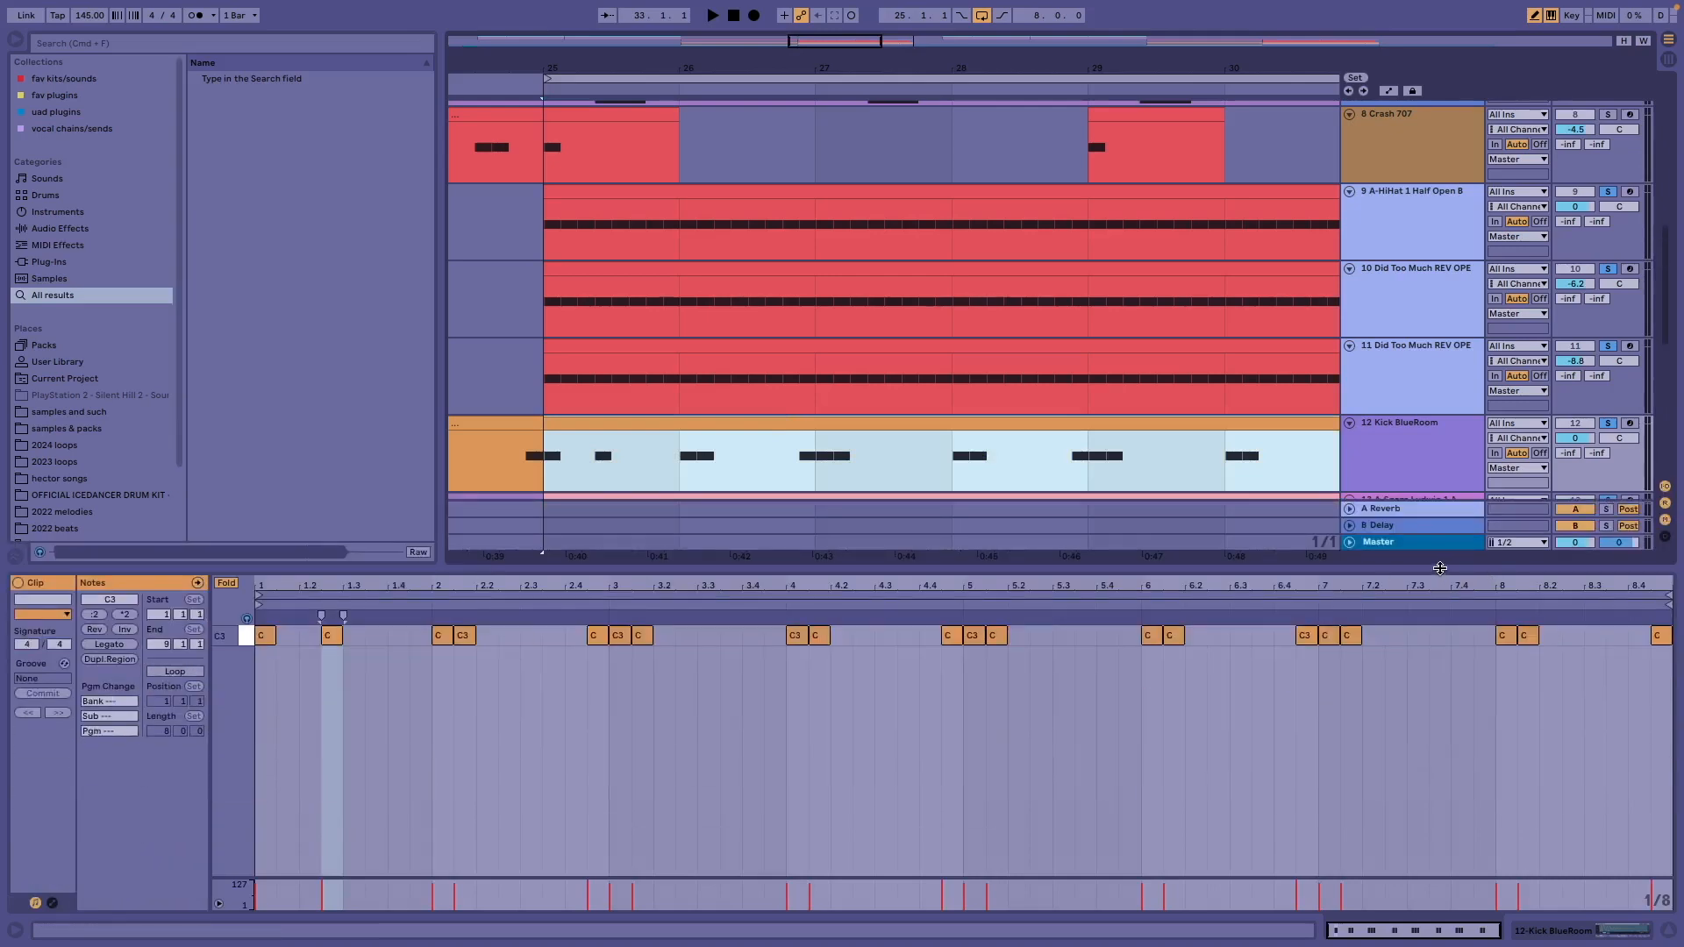
drag(1440, 567, 1403, 908)
scroll(756, 461, down, 4)
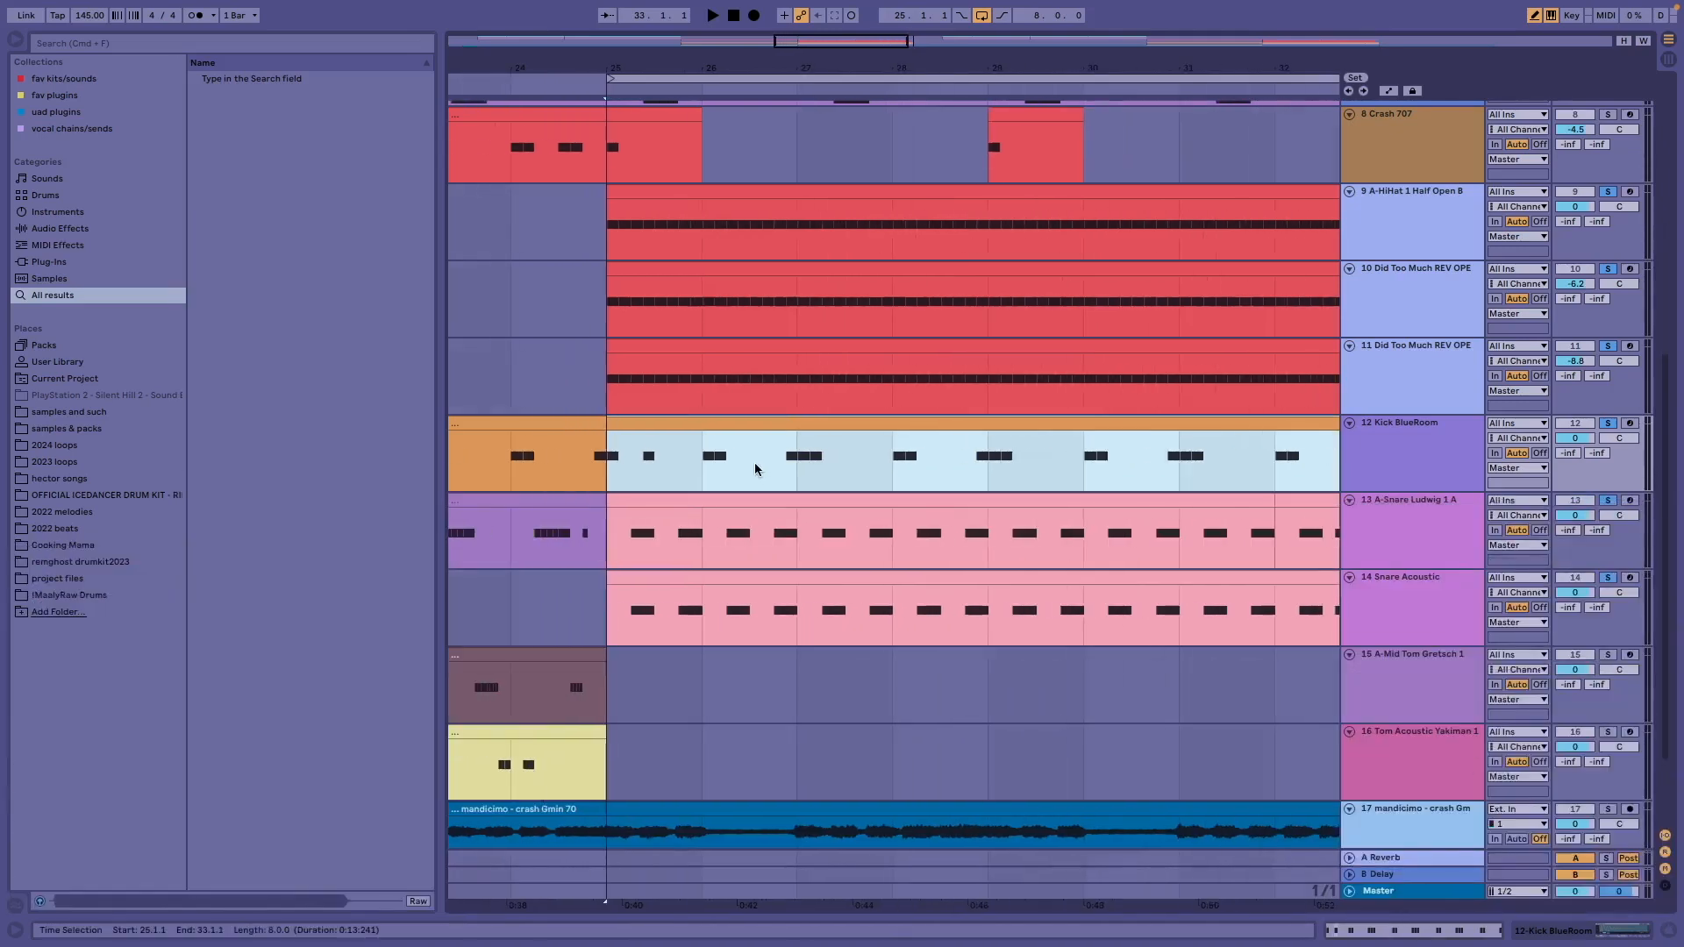
Play the soloed drums from bar 25 and add the Crash 707 track to the solo
click(612, 383)
scroll(918, 406, down, 2)
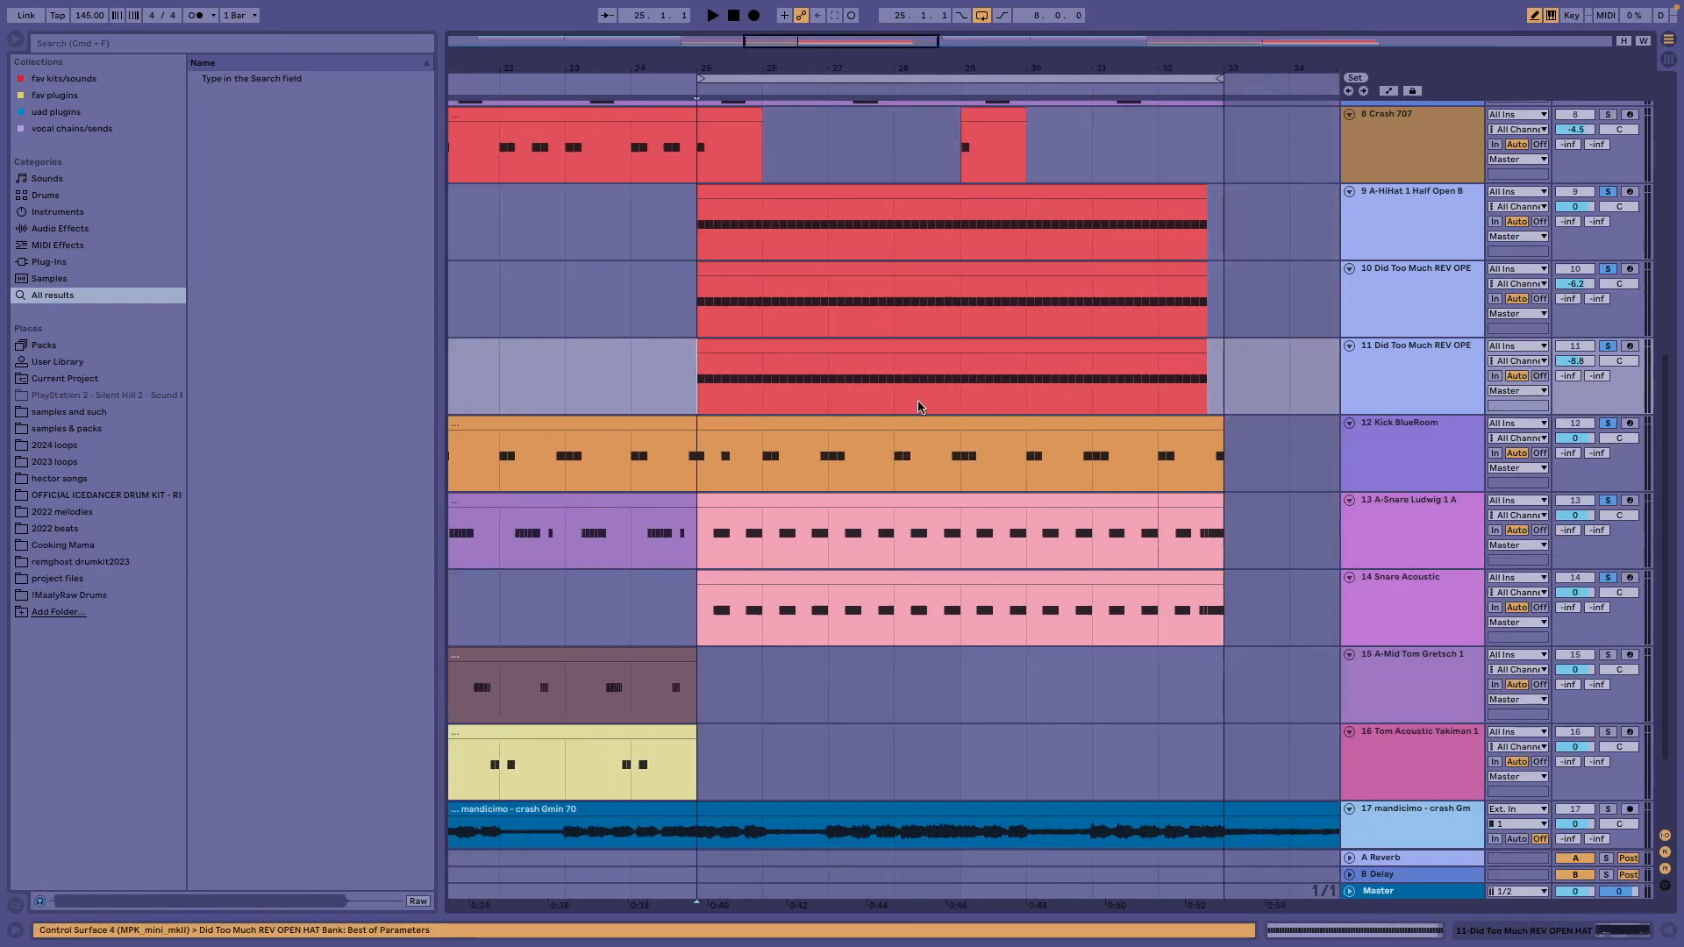
scroll(918, 411, down, 2)
scroll(1049, 571, up, 8)
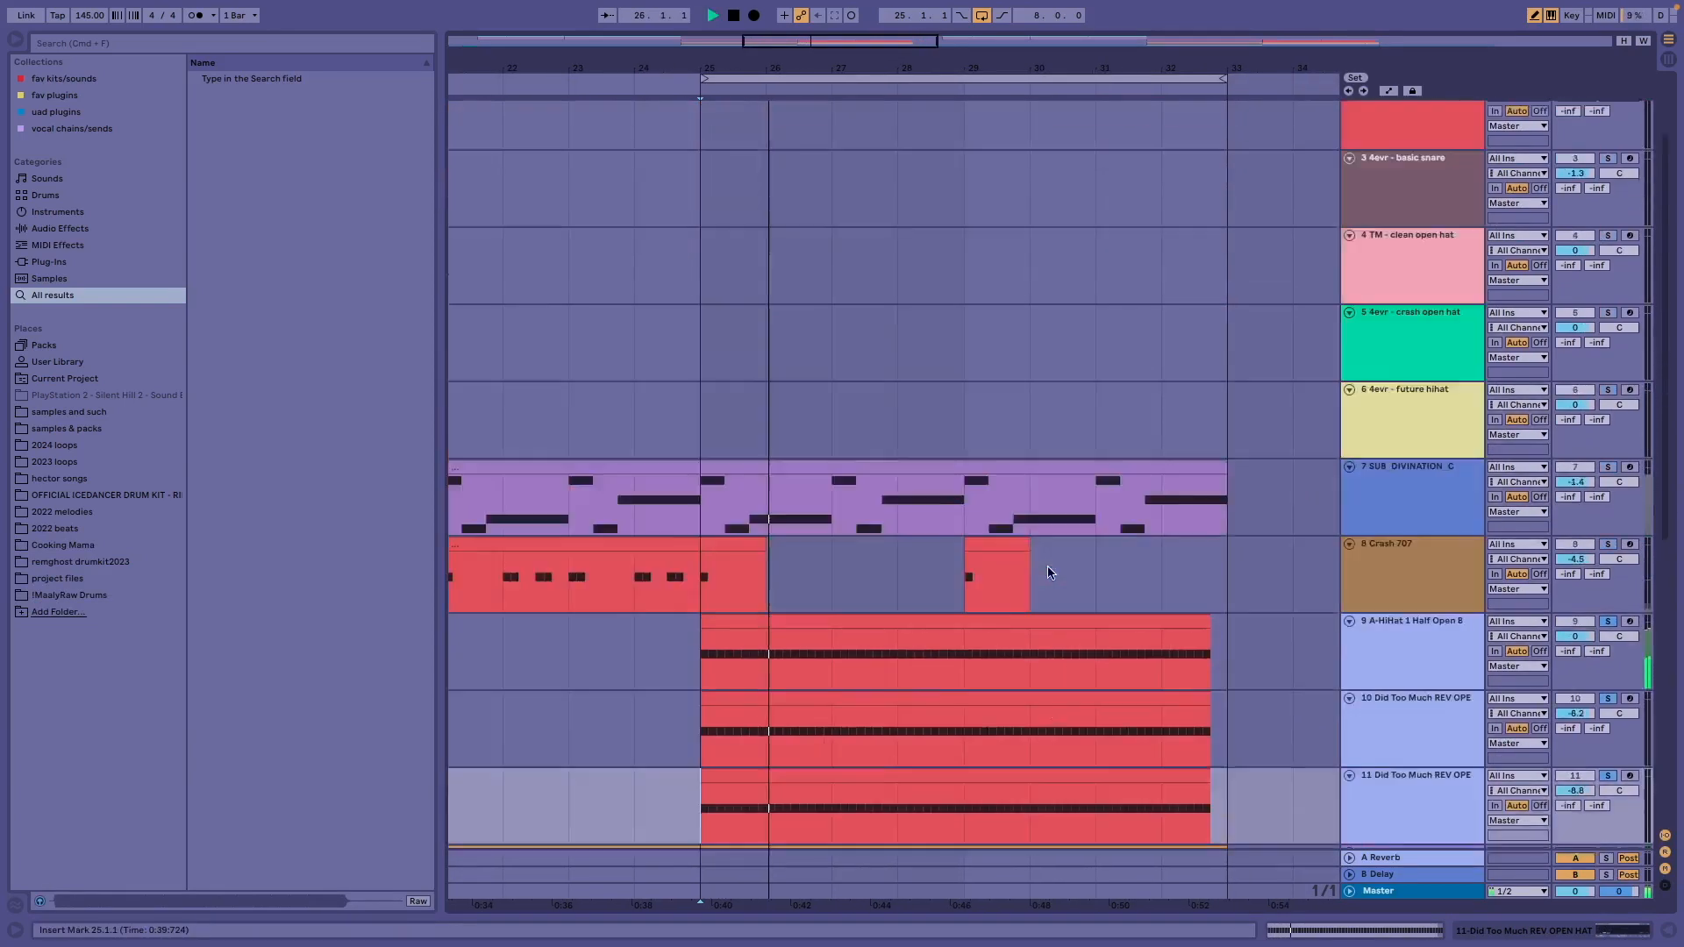
scroll(1049, 568, down, 3)
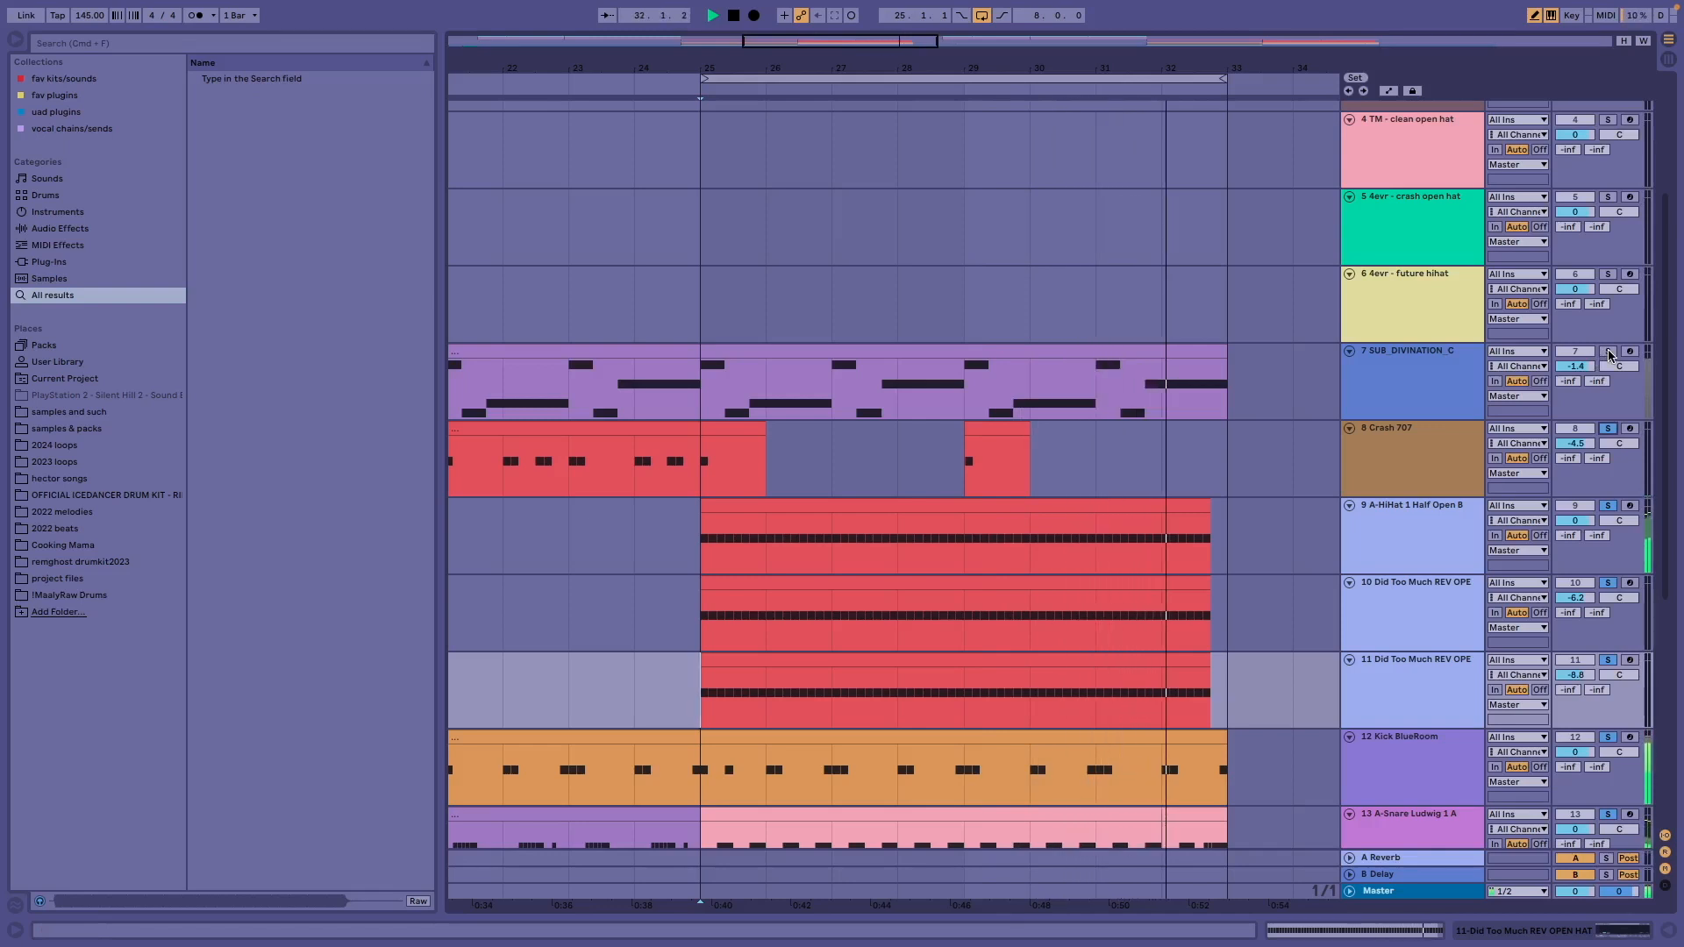
Add SUB_DIVINATION_C and the mandicimo - crash Gmin track to the solo while the loop plays
click(1608, 351)
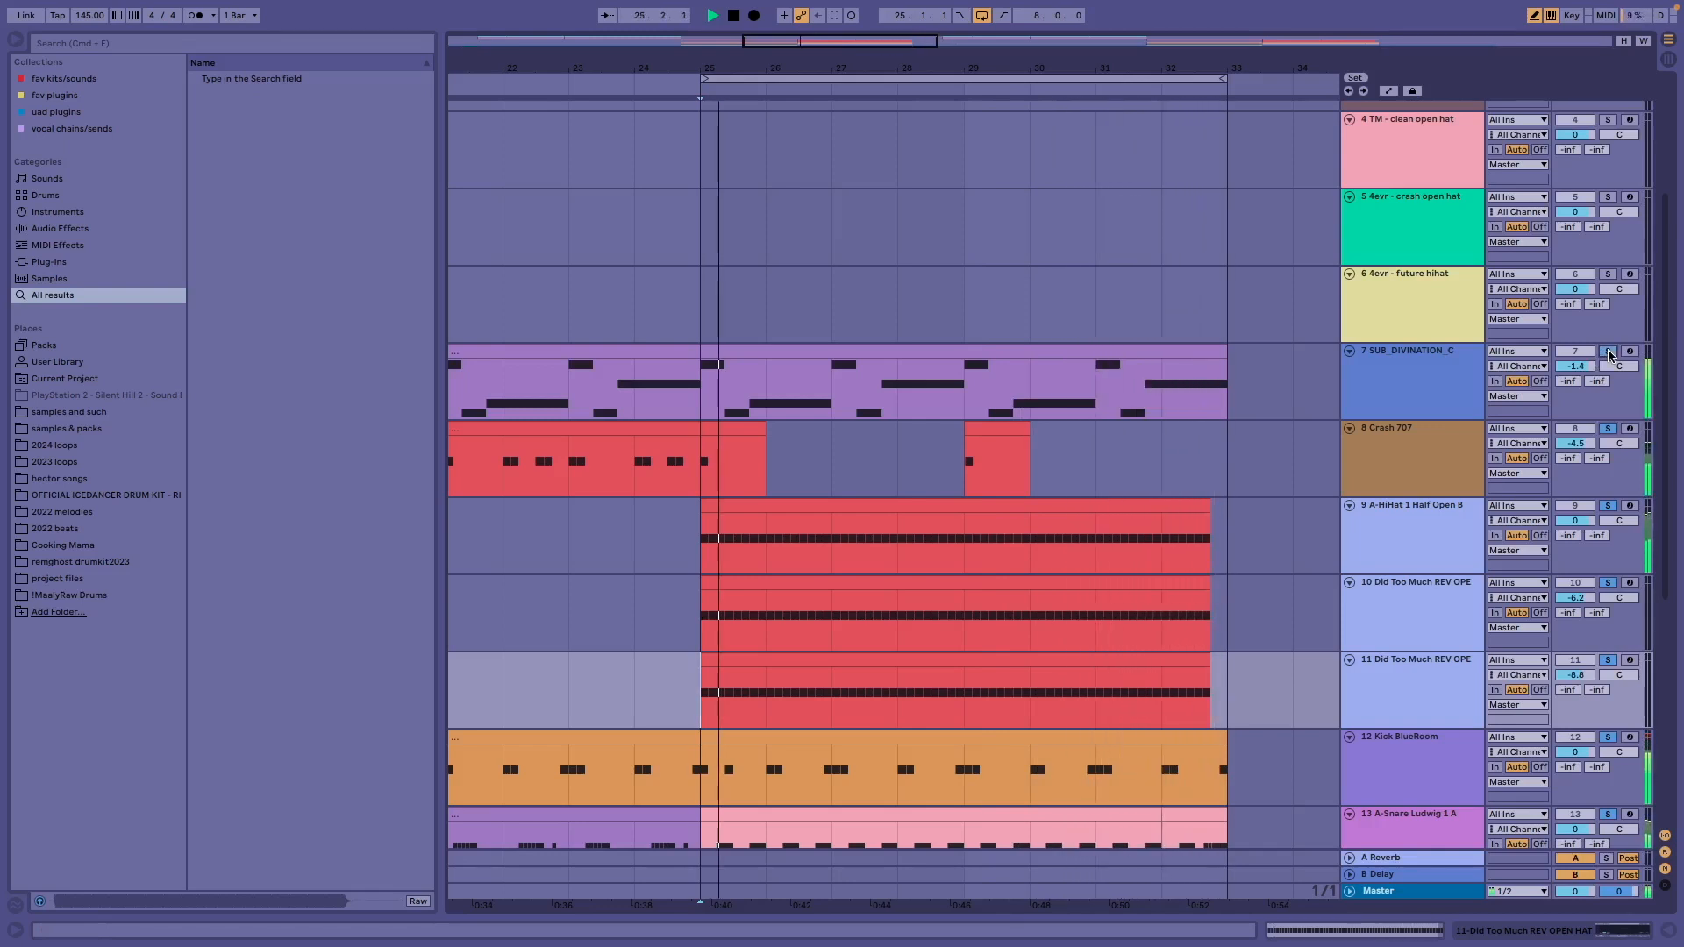
scroll(1246, 527, down, 5)
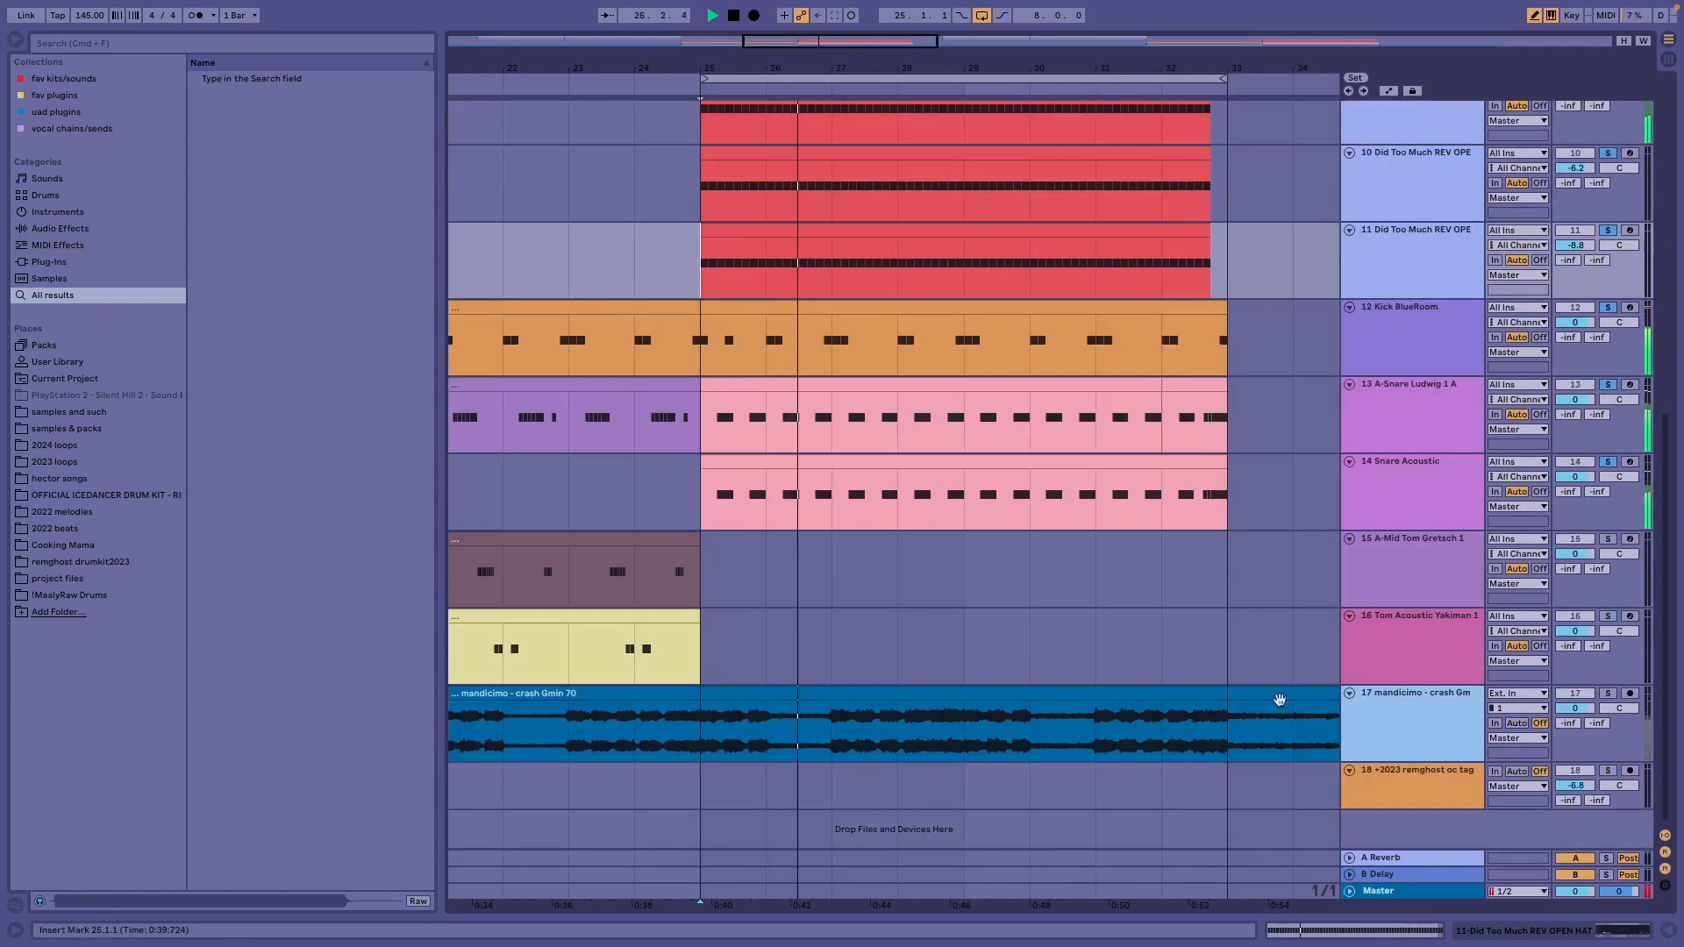
scroll(1140, 603, down, 3)
scroll(1136, 603, up, 4)
scroll(1136, 603, up, 3)
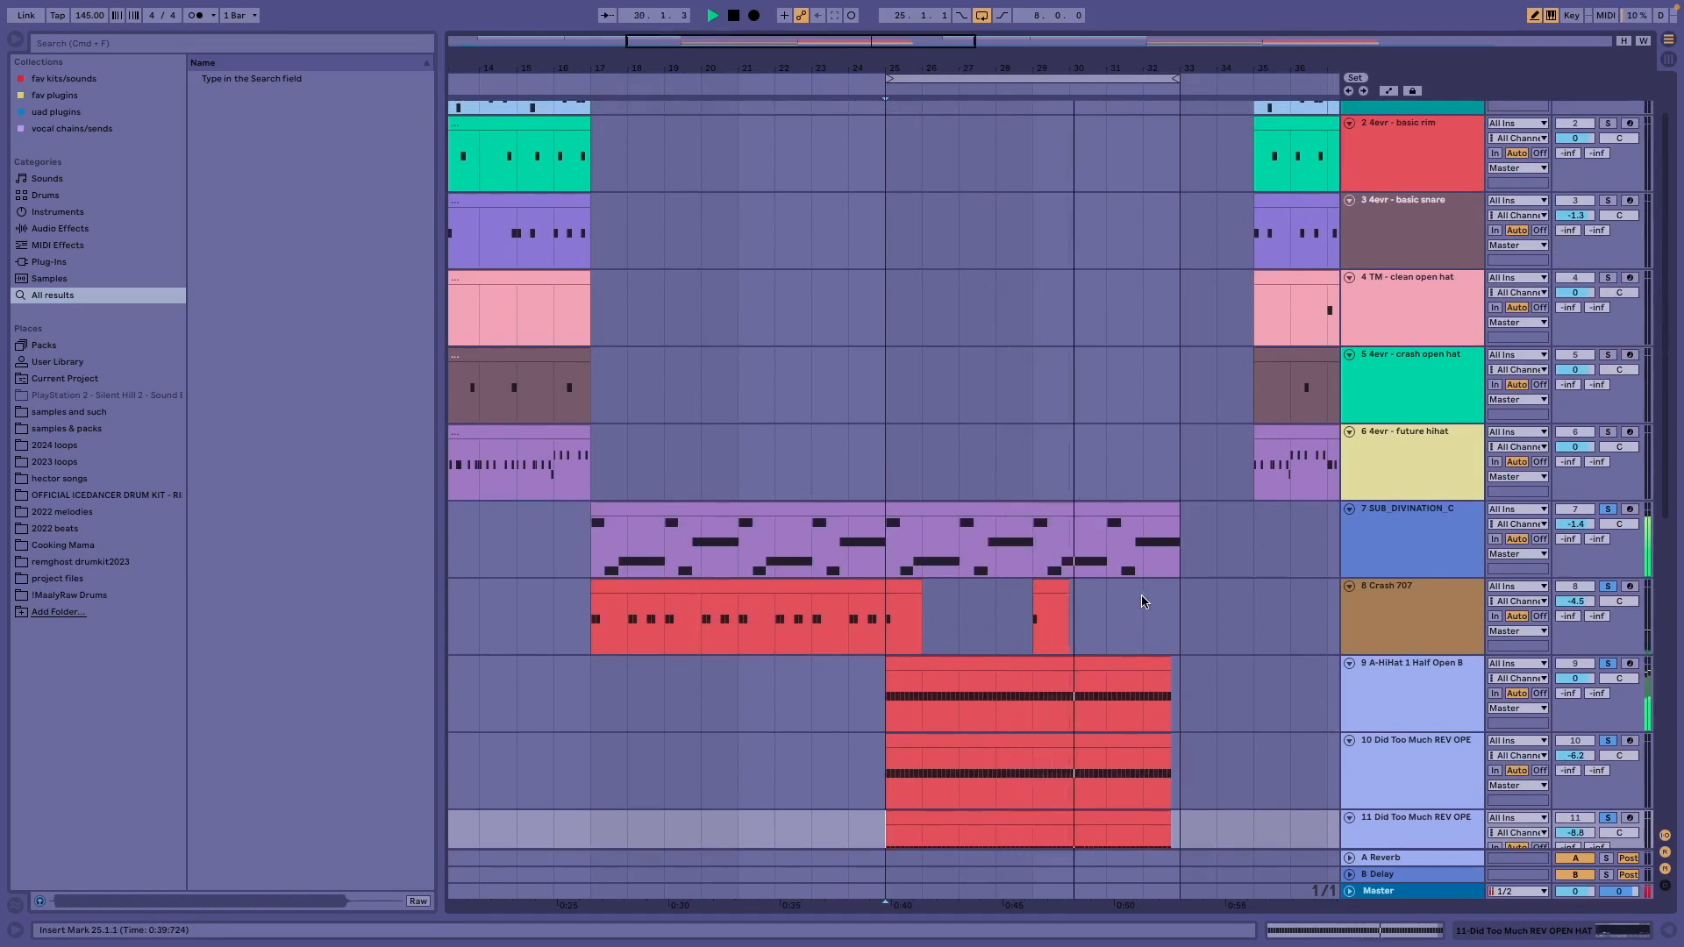
scroll(1145, 601, down, 8)
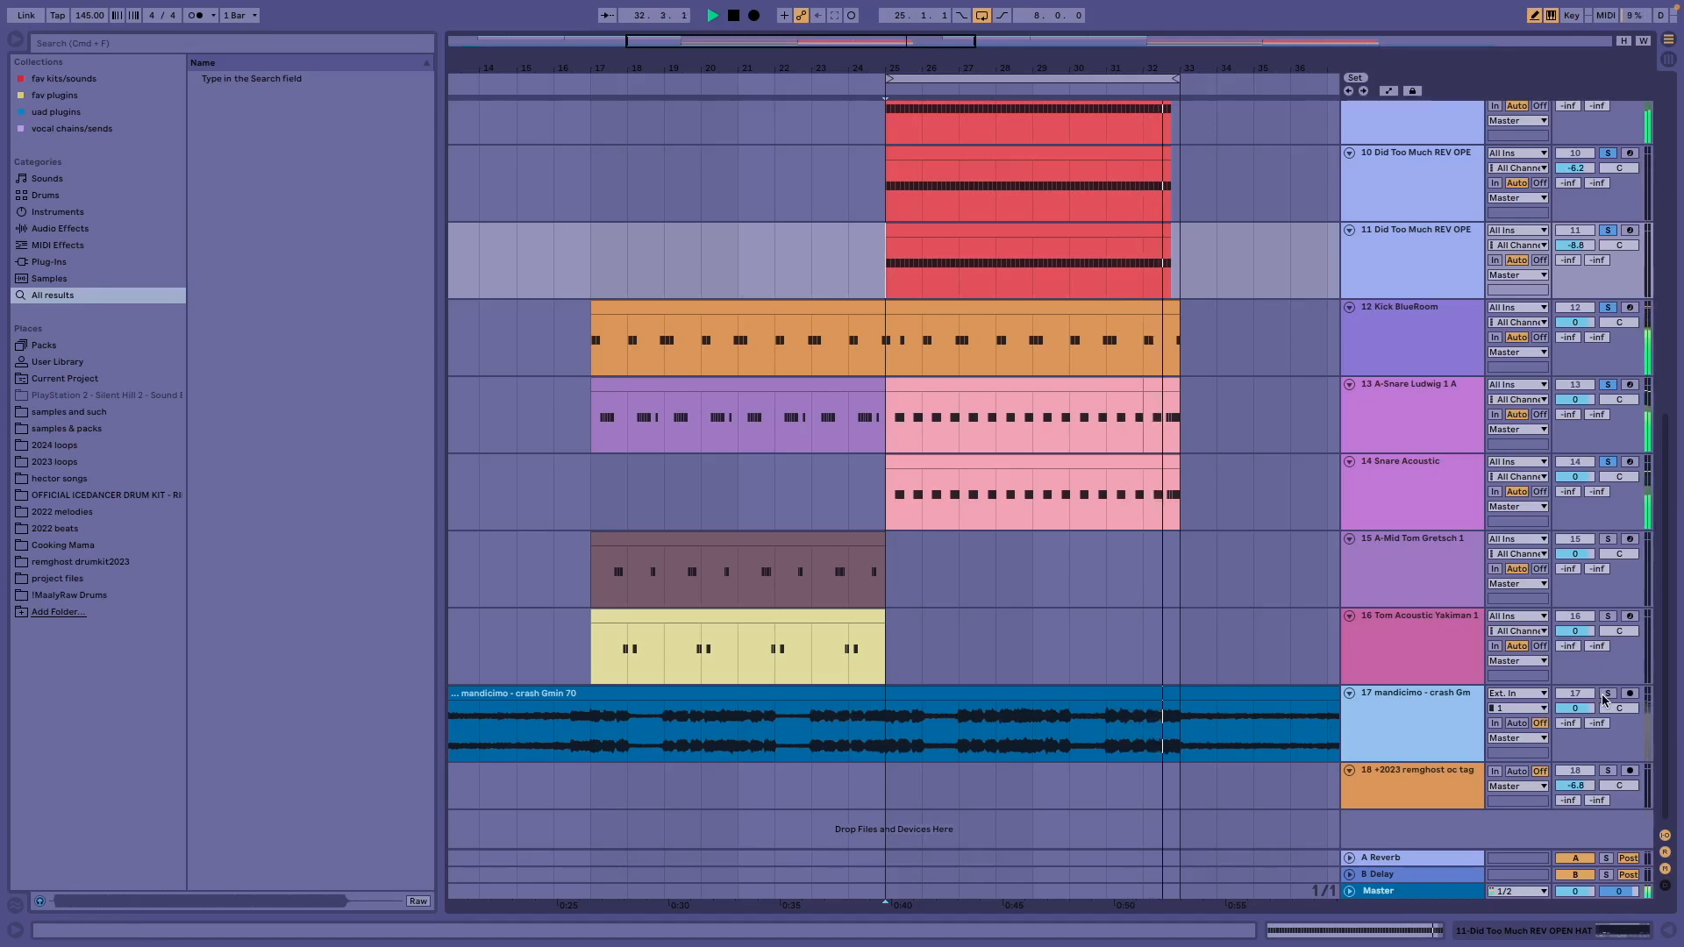
scroll(1180, 675, up, 8)
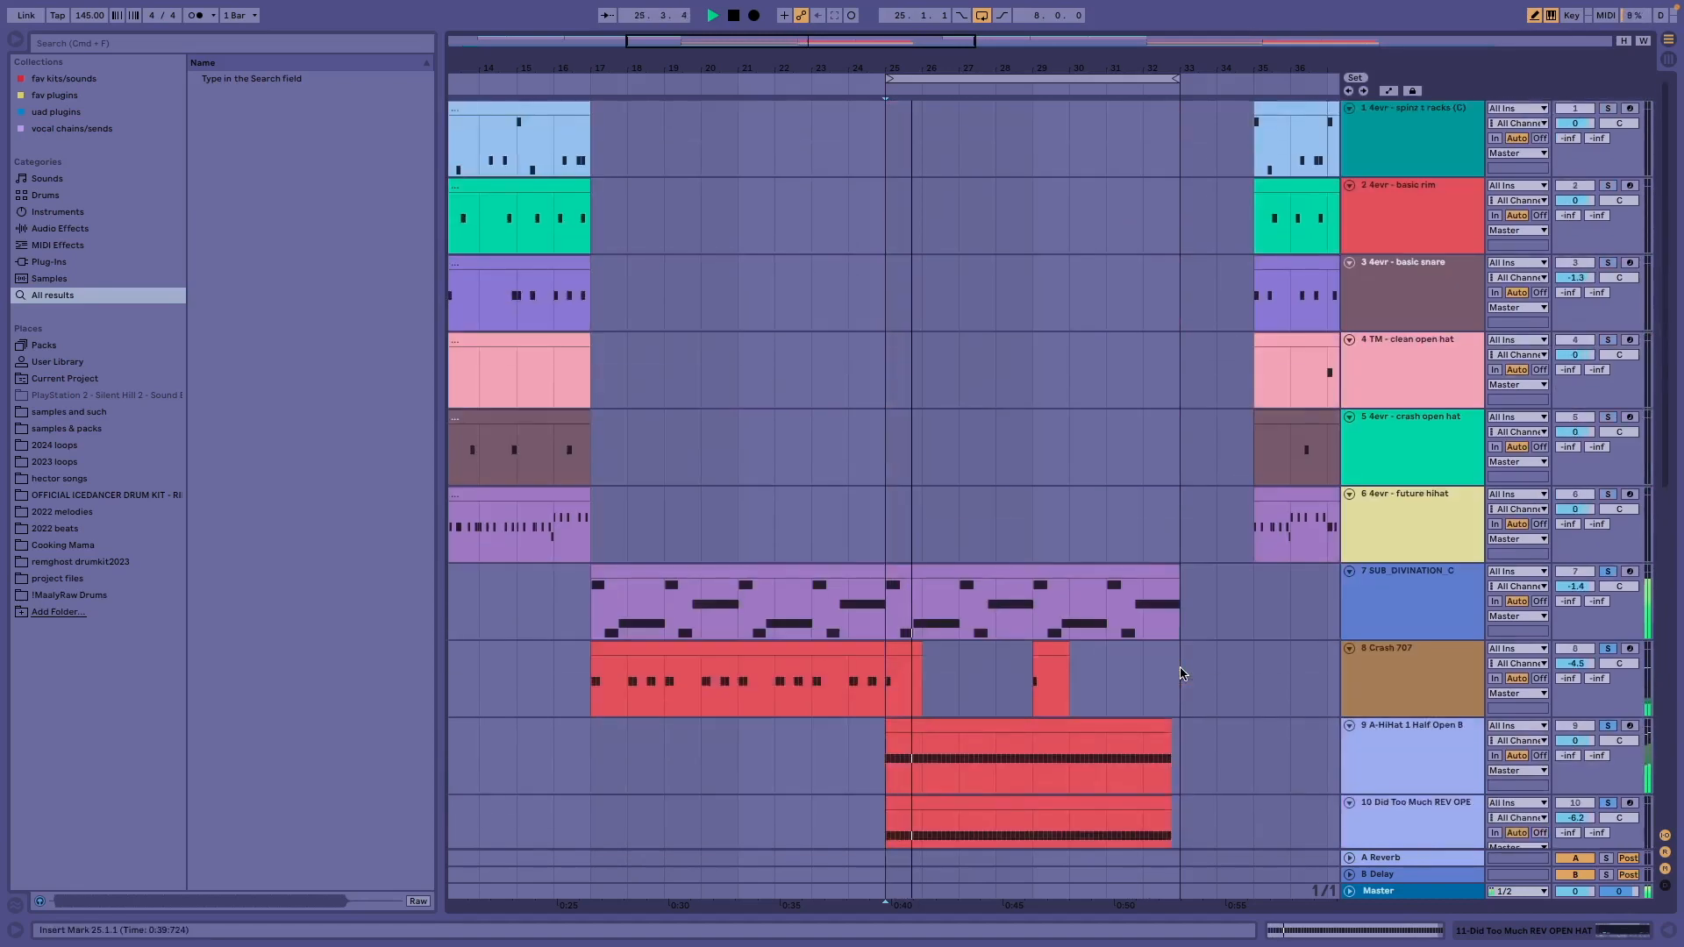
Look over all tracks of the arrangement while the loop of bars 25 to 33 plays, and stop playback
scroll(1180, 673, down, 8)
scroll(1181, 674, down, 5)
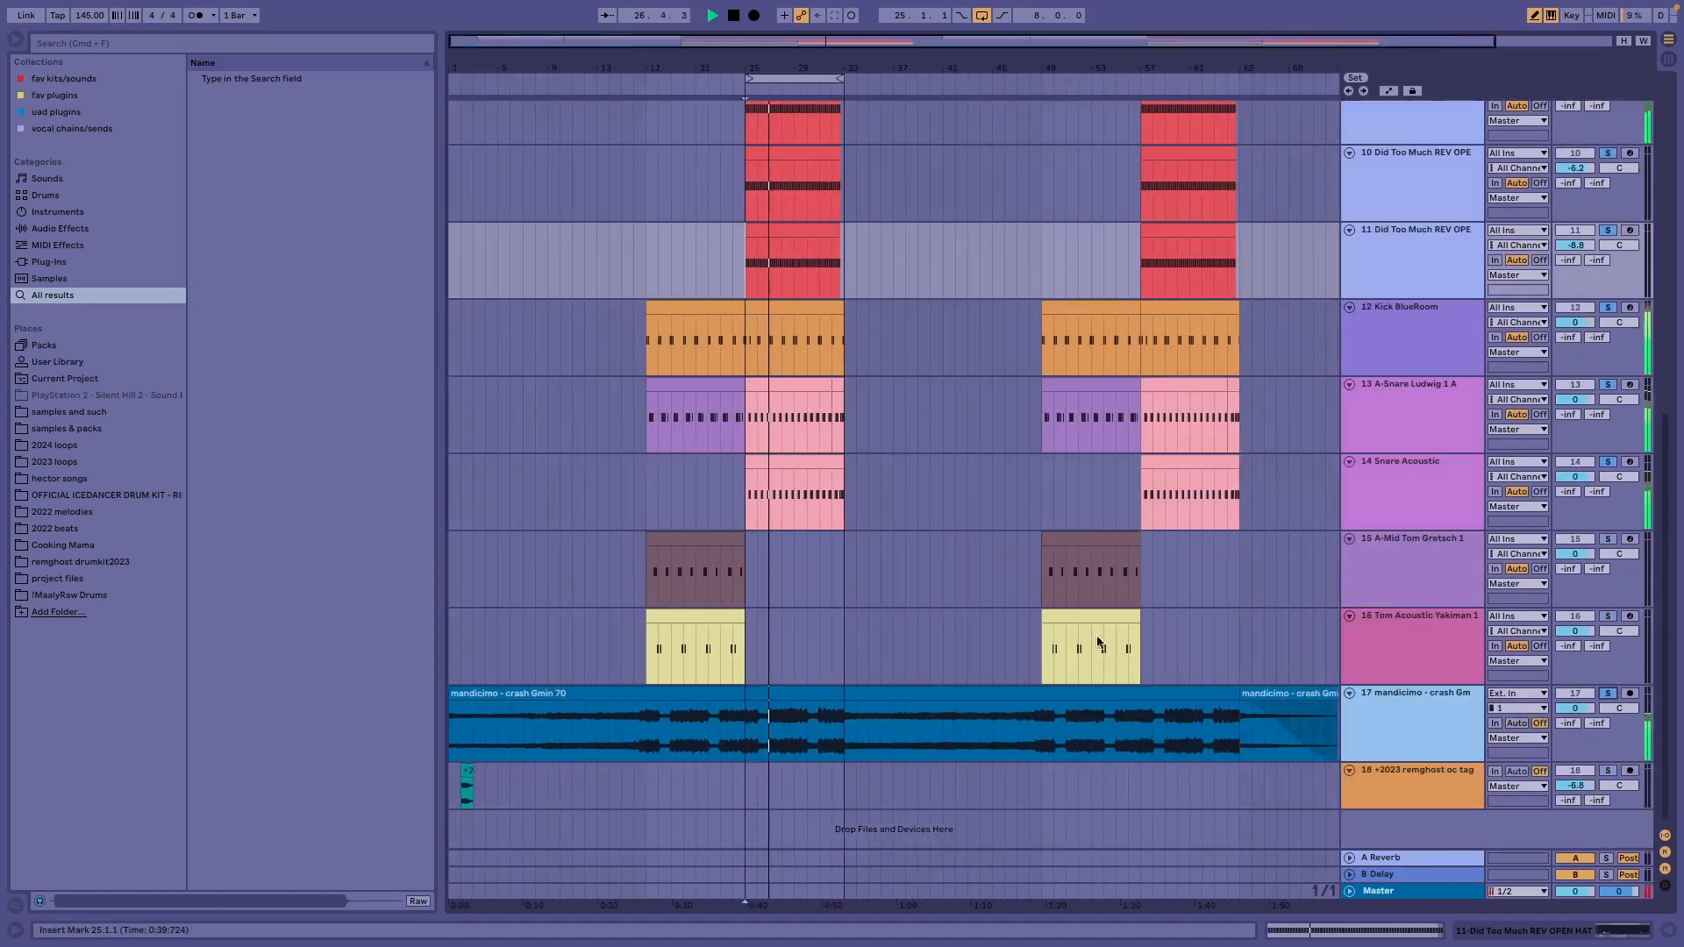
scroll(1087, 640, up, 8)
scroll(1077, 637, right, 2)
scroll(1078, 637, down, 8)
scroll(1078, 638, left, 2)
scroll(1078, 637, up, 8)
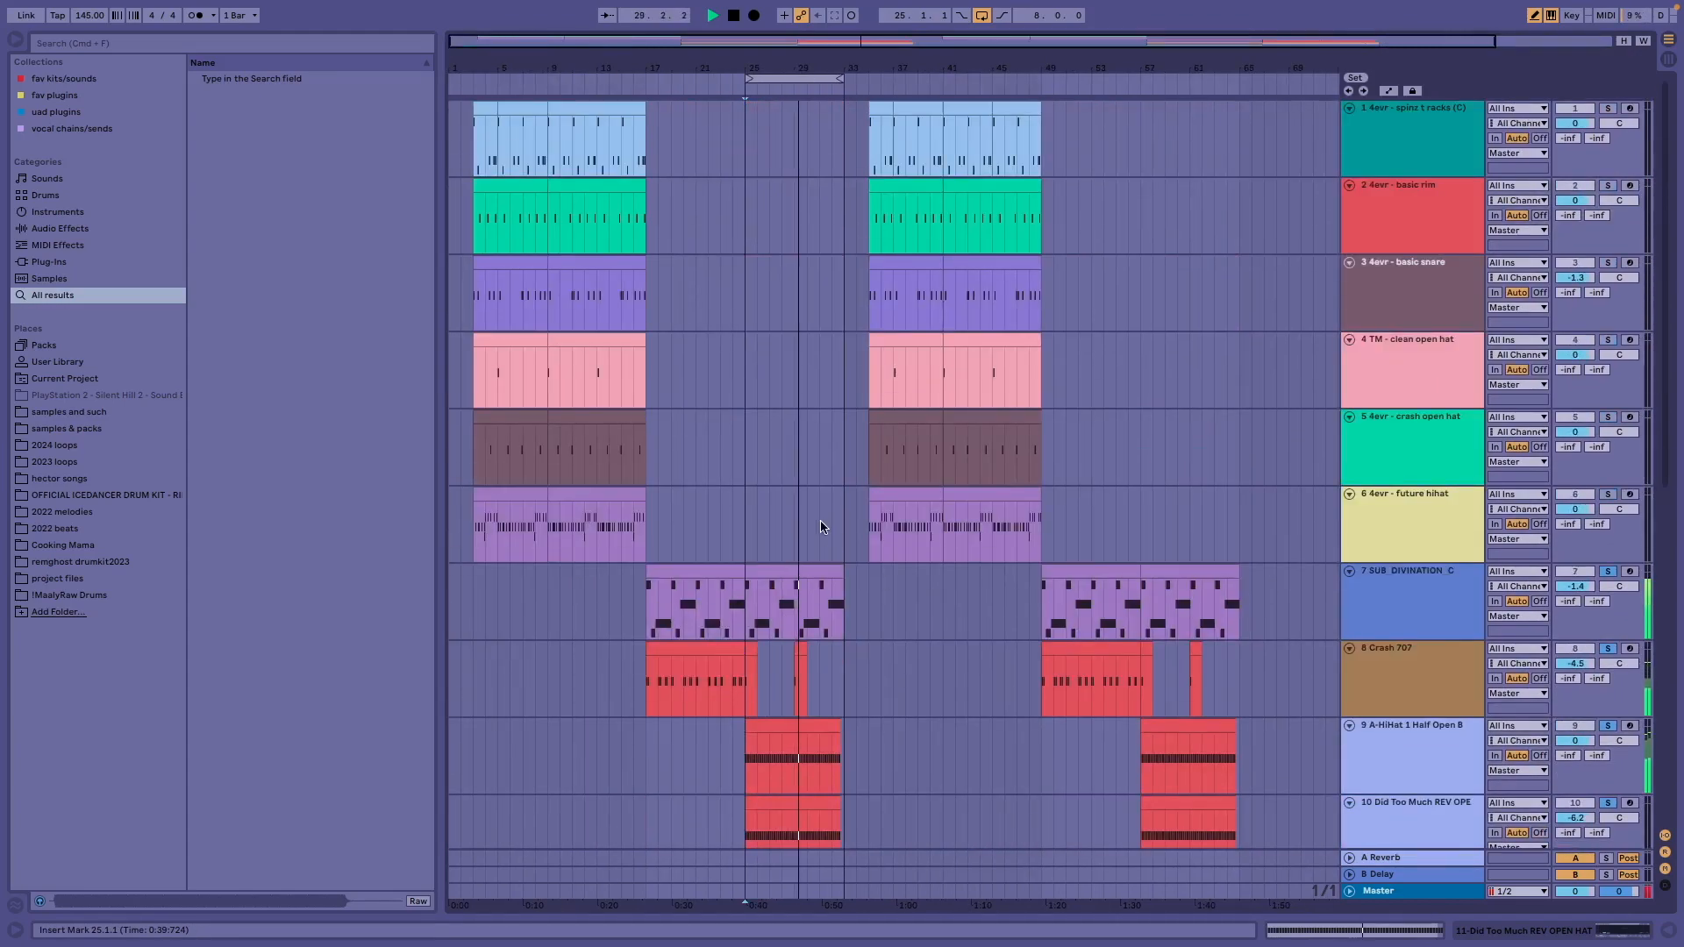
scroll(823, 539, up, 3)
scroll(823, 527, down, 8)
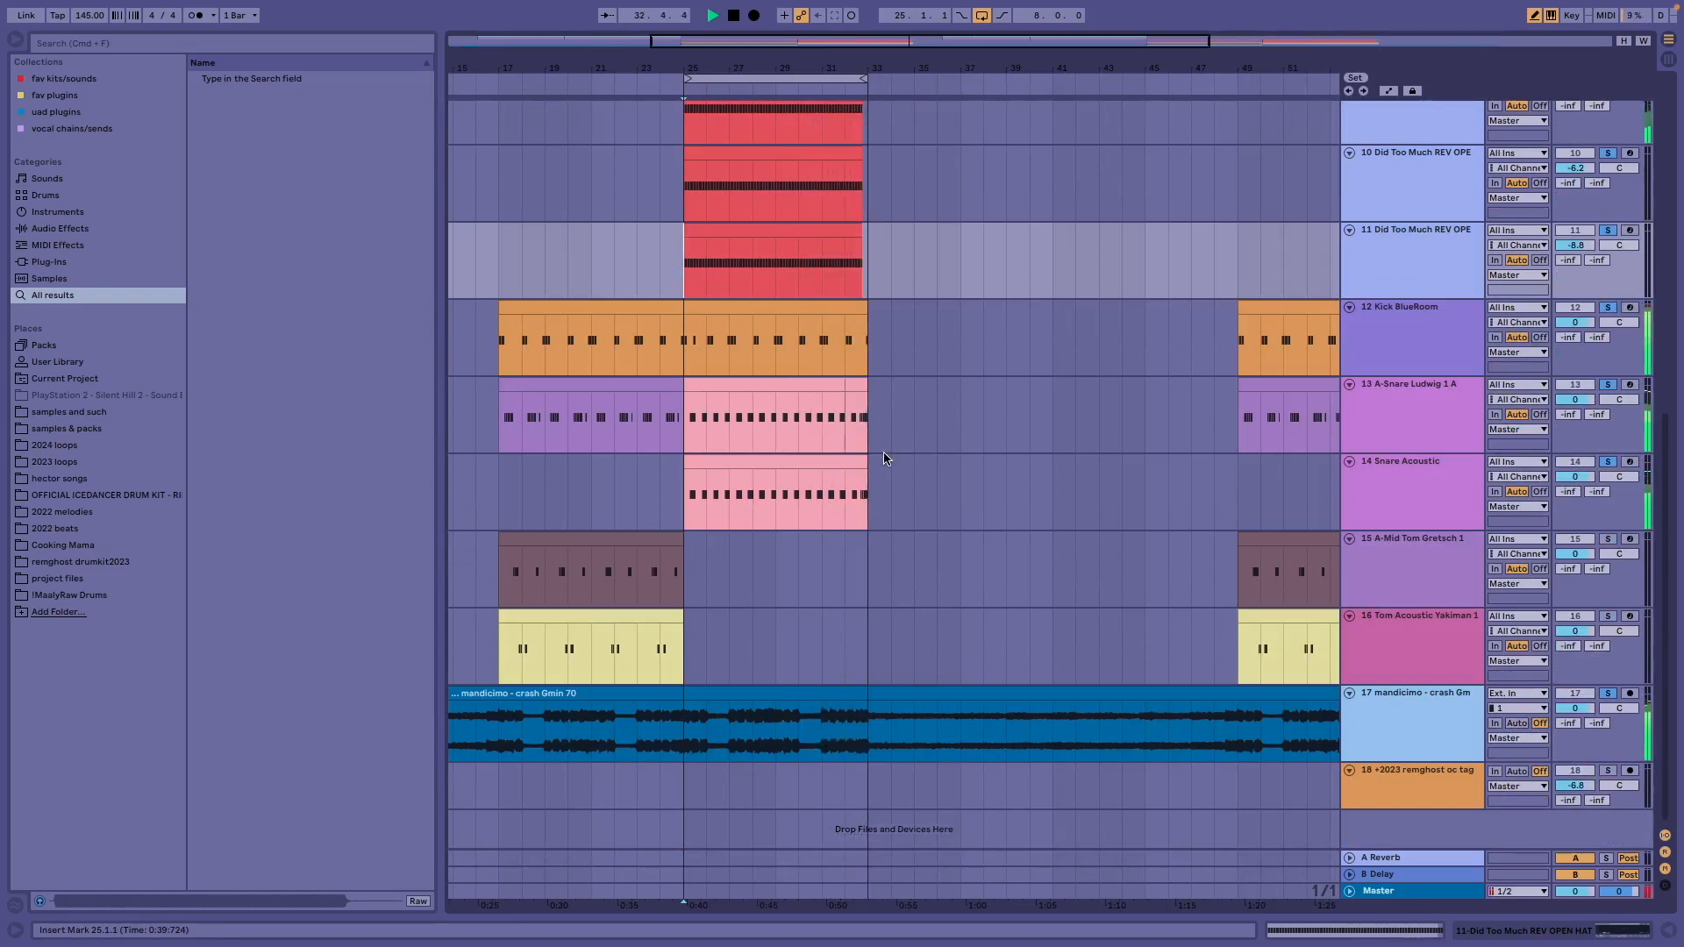
scroll(884, 458, up, 8)
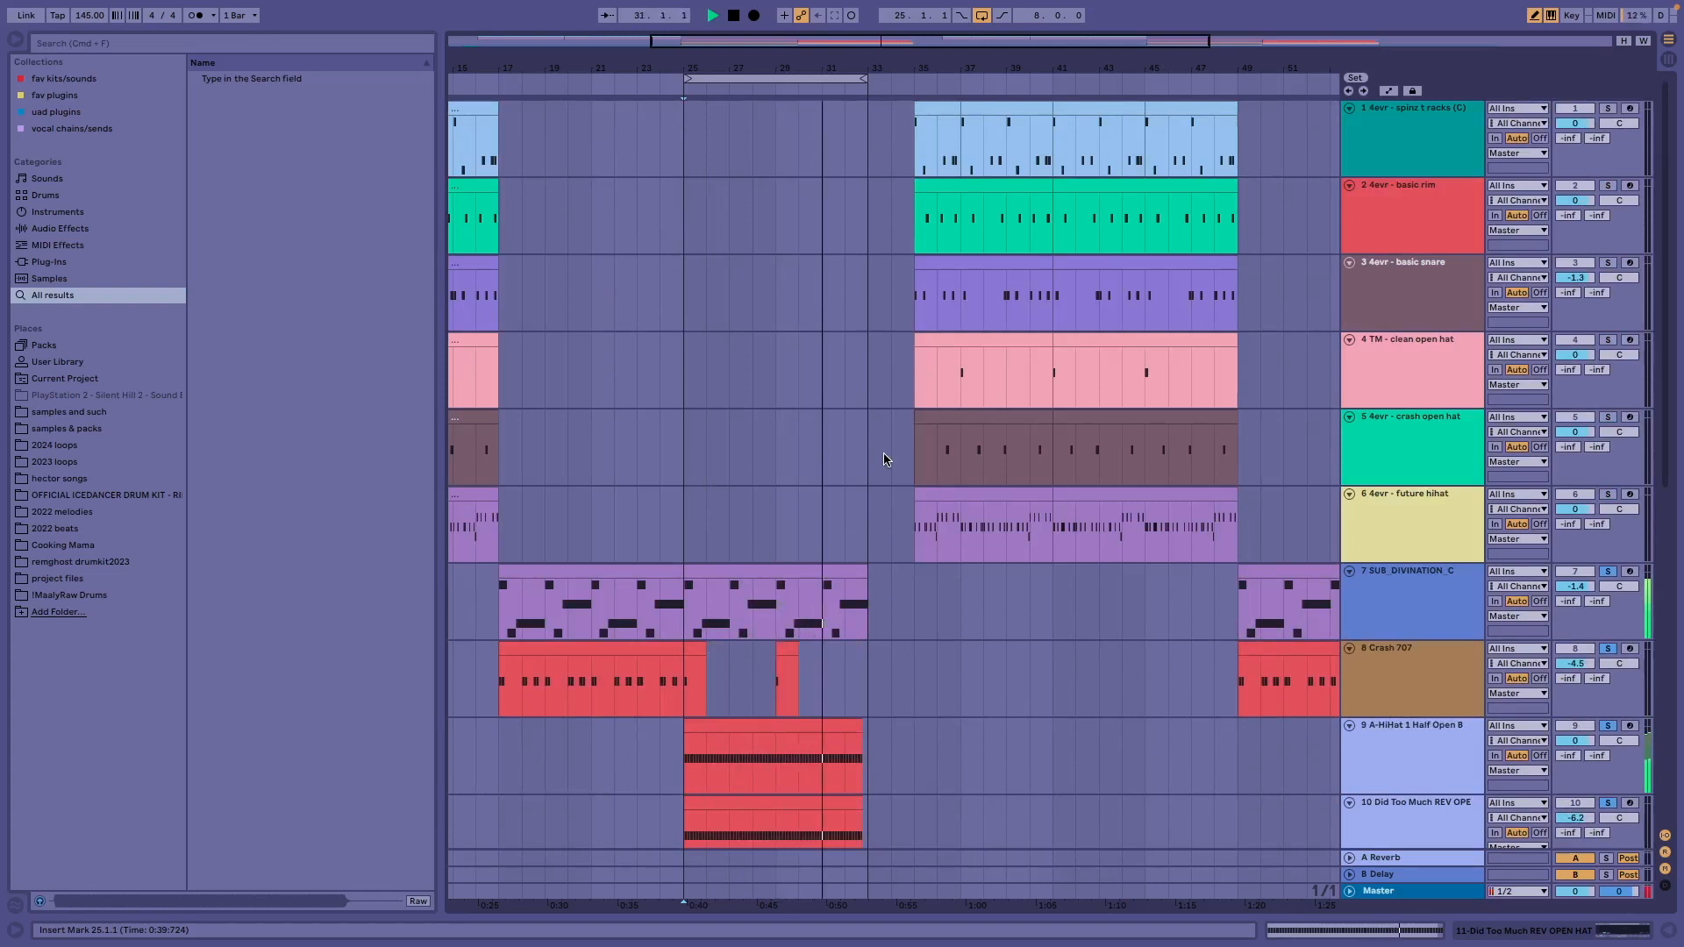
scroll(885, 458, down, 10)
scroll(883, 459, down, 1)
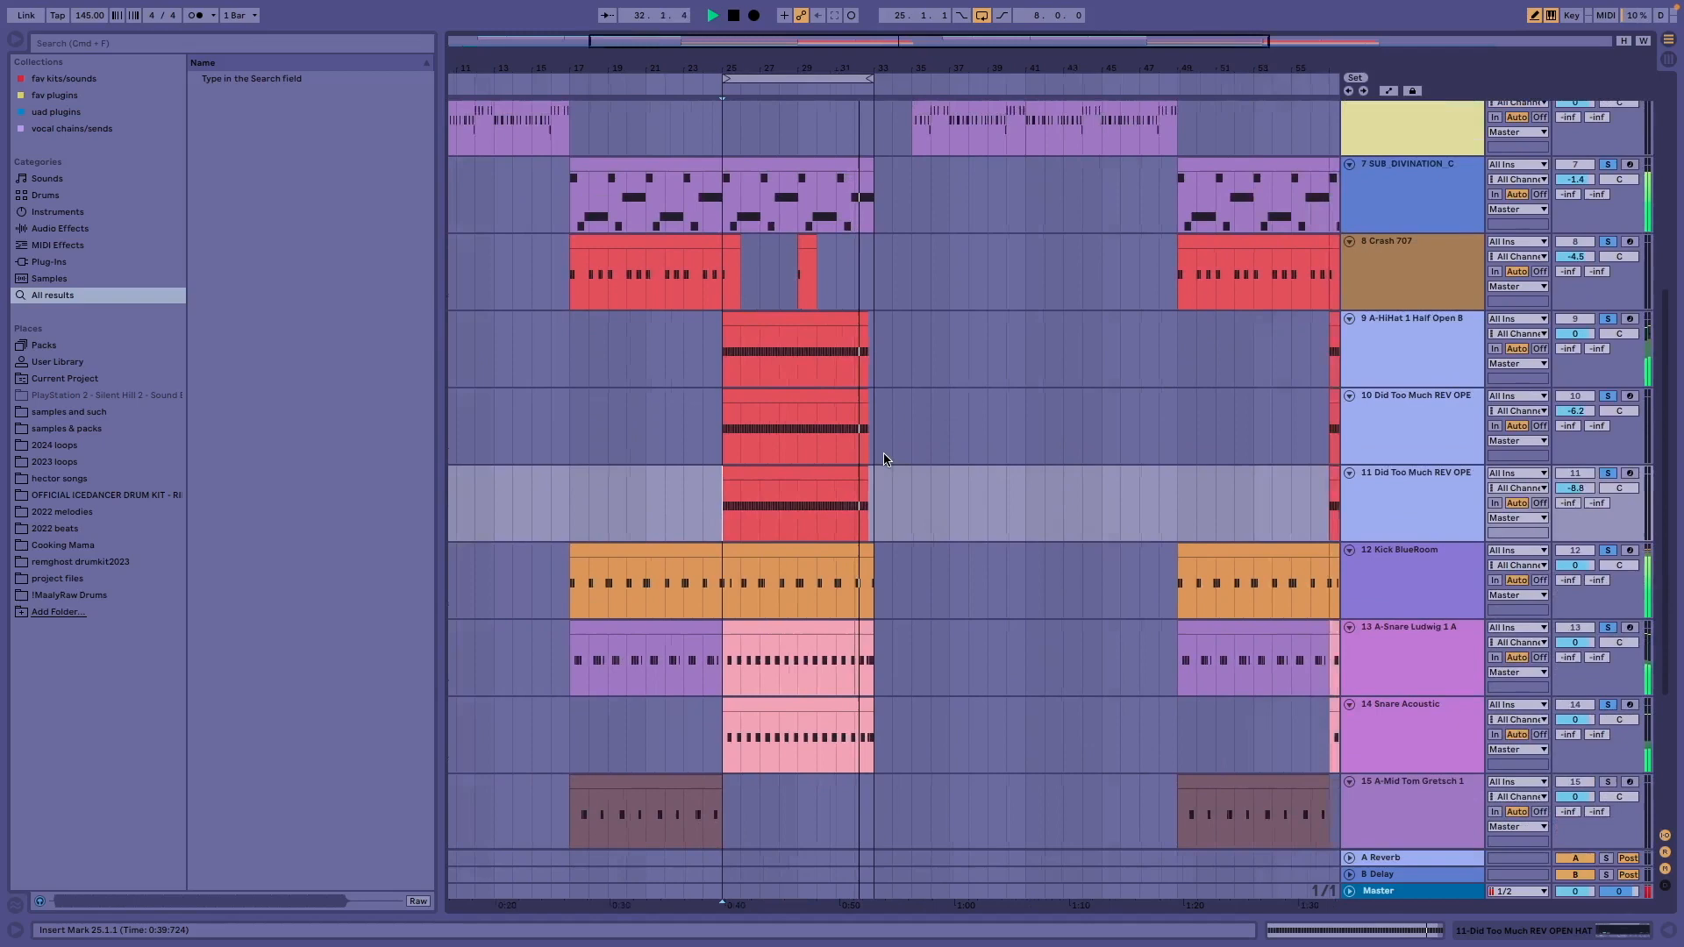
scroll(884, 459, up, 4)
scroll(884, 459, left, 3)
scroll(884, 458, up, 4)
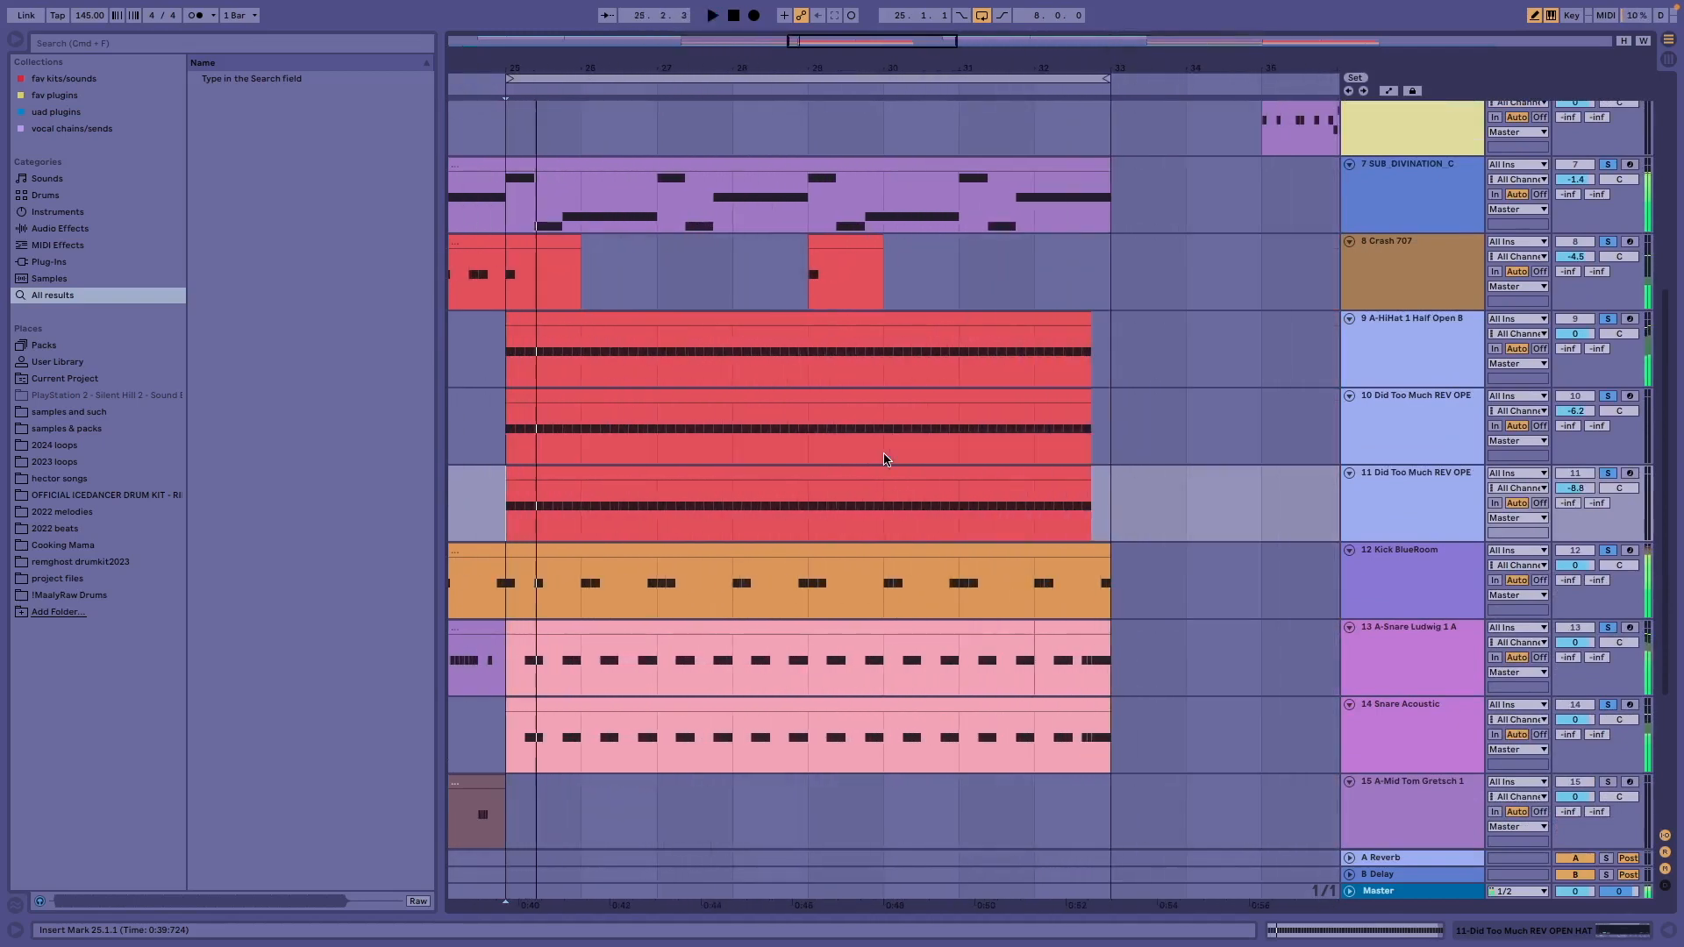
key(space)
Place the insert marker at bar 33 in the TM - clean open hat track and play briefly from there
scroll(884, 458, down, 5)
scroll(877, 464, up, 10)
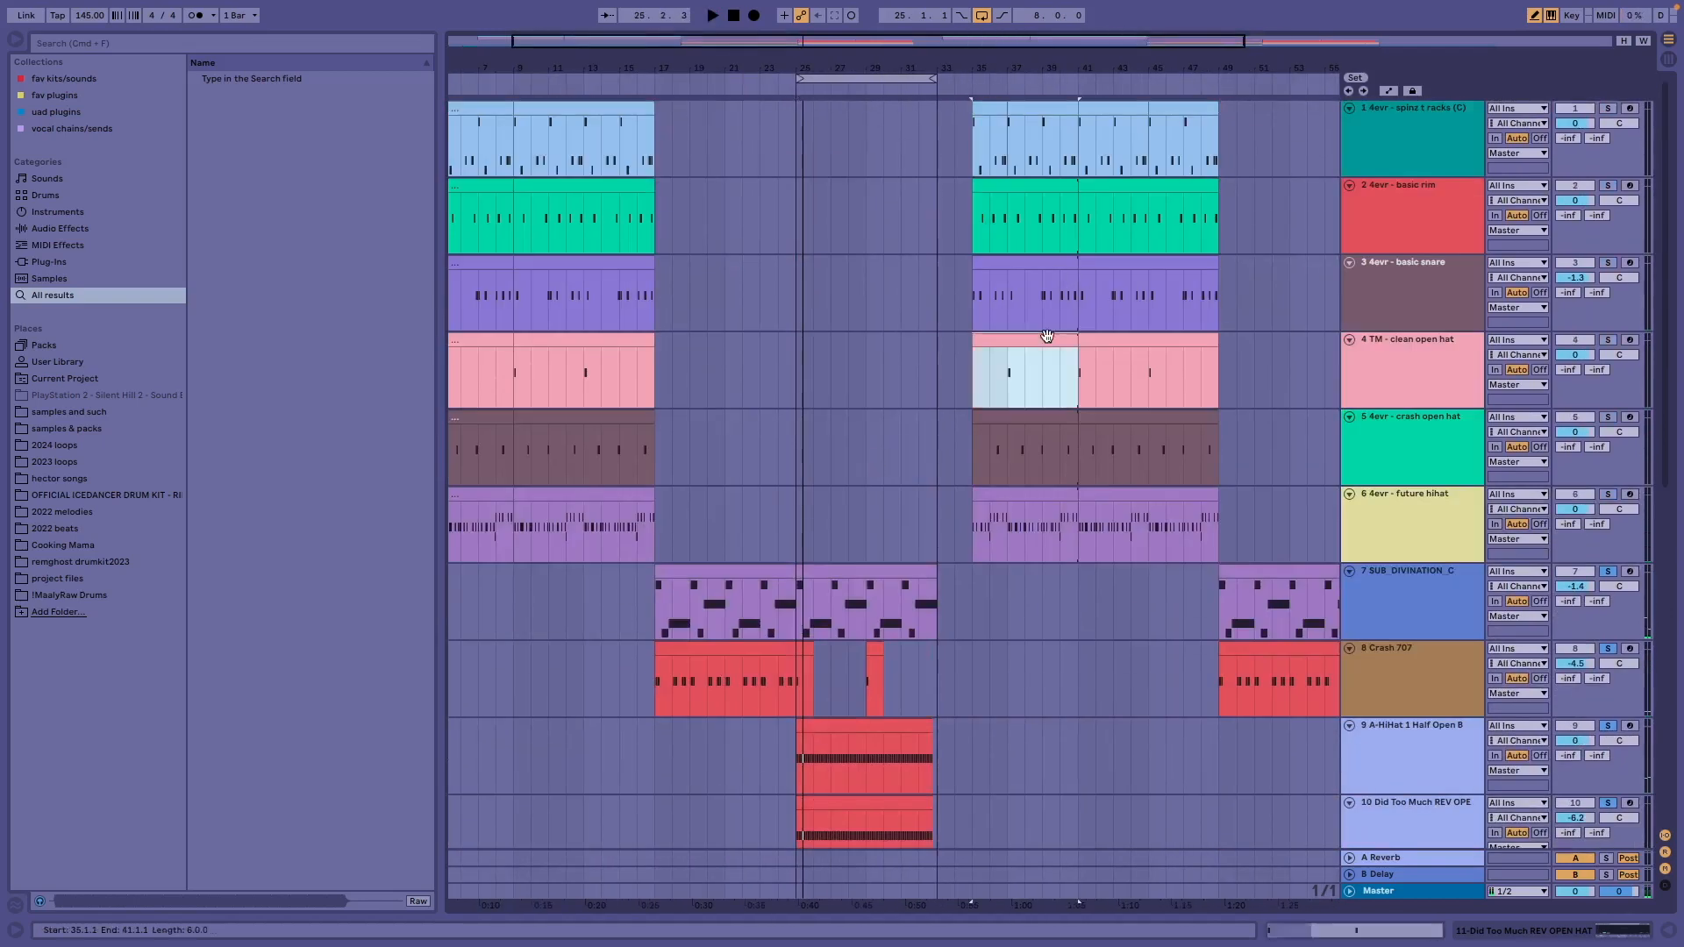
click(1046, 336)
click(926, 341)
scroll(924, 342, down, 3)
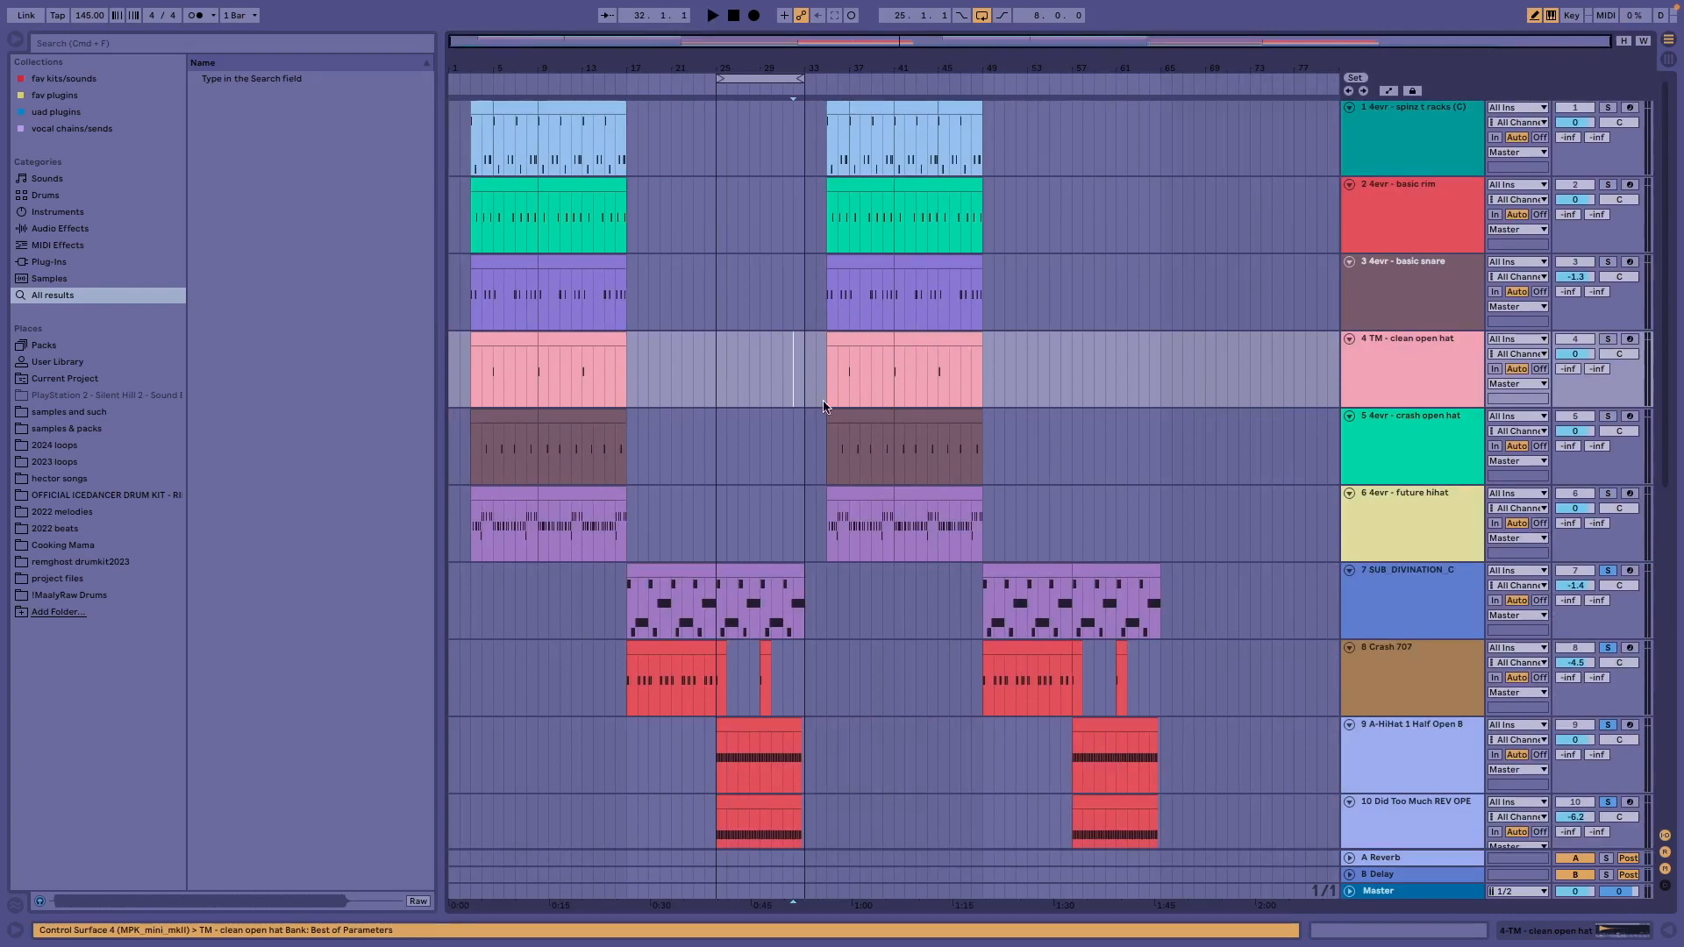
scroll(806, 401, up, 6)
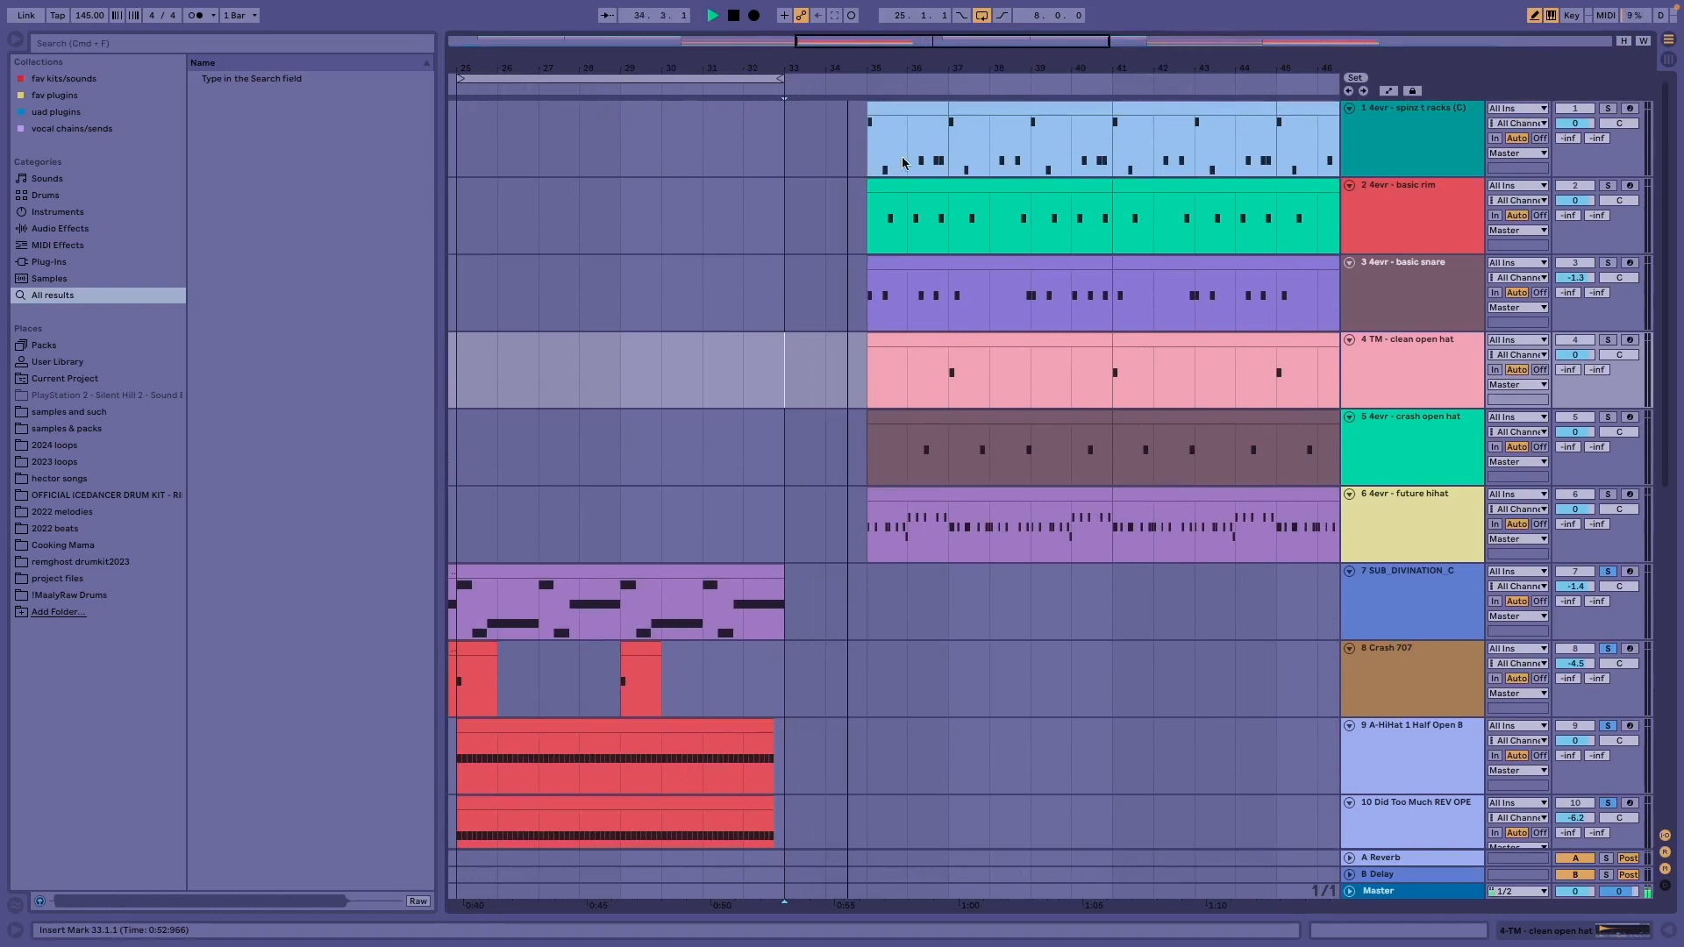
key(space)
Turn off the arrangement loop and clear the solo on all tracks
click(818, 289)
key(minus)
key(minus)
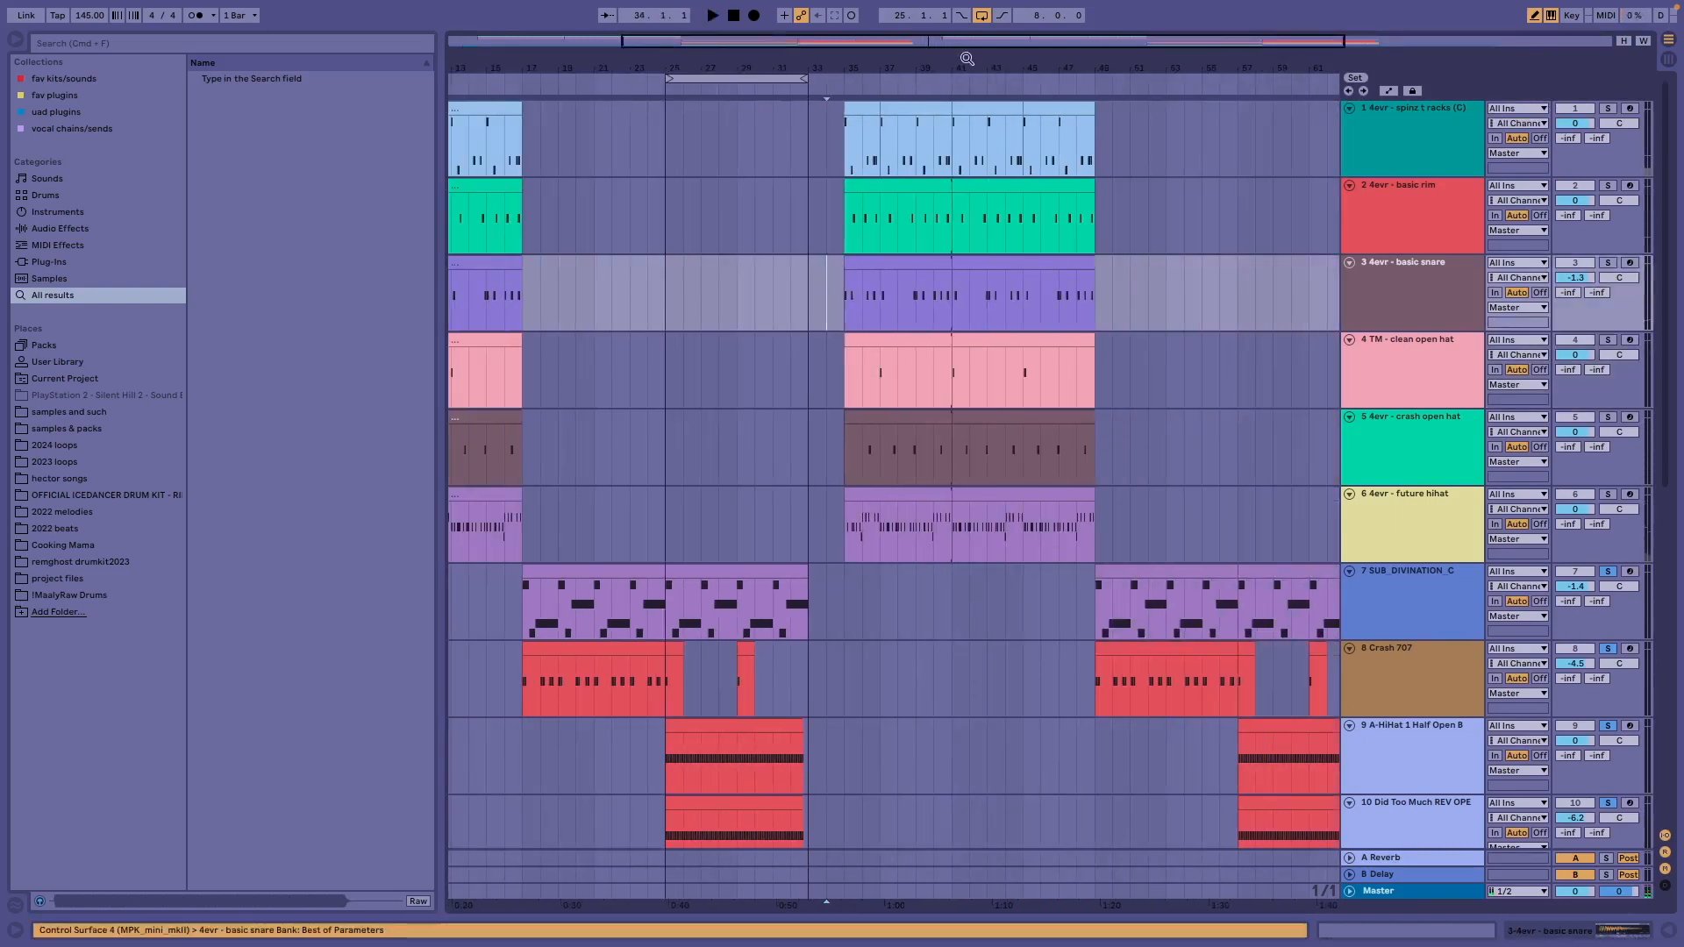
click(979, 16)
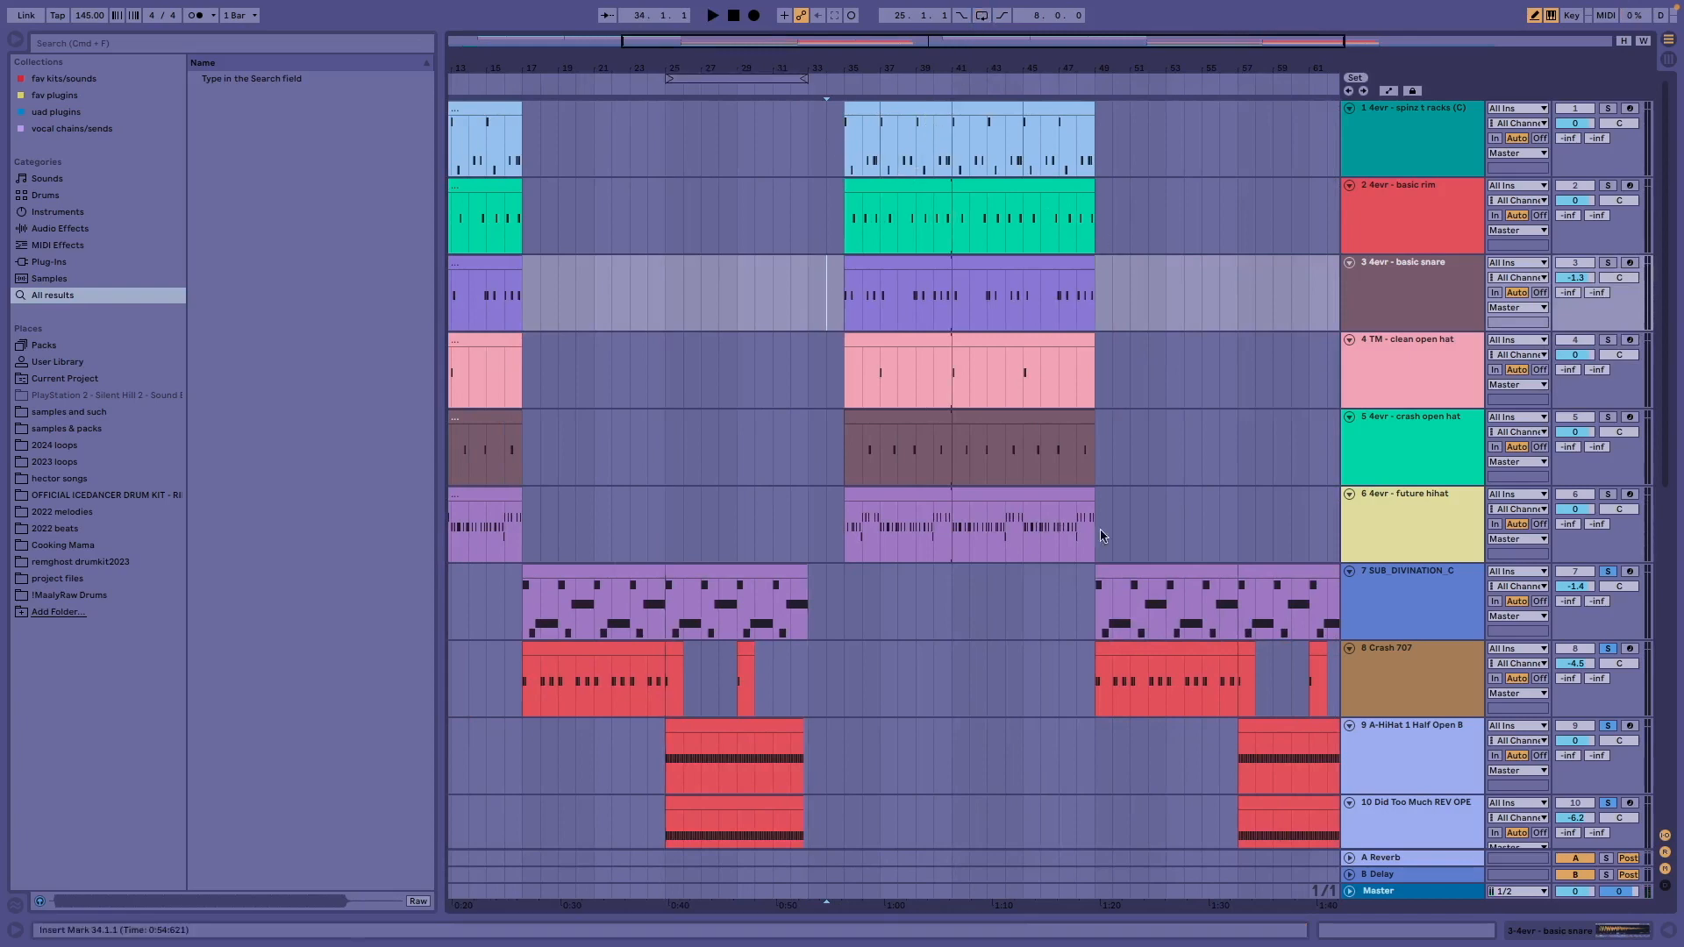
scroll(1147, 500, down, 10)
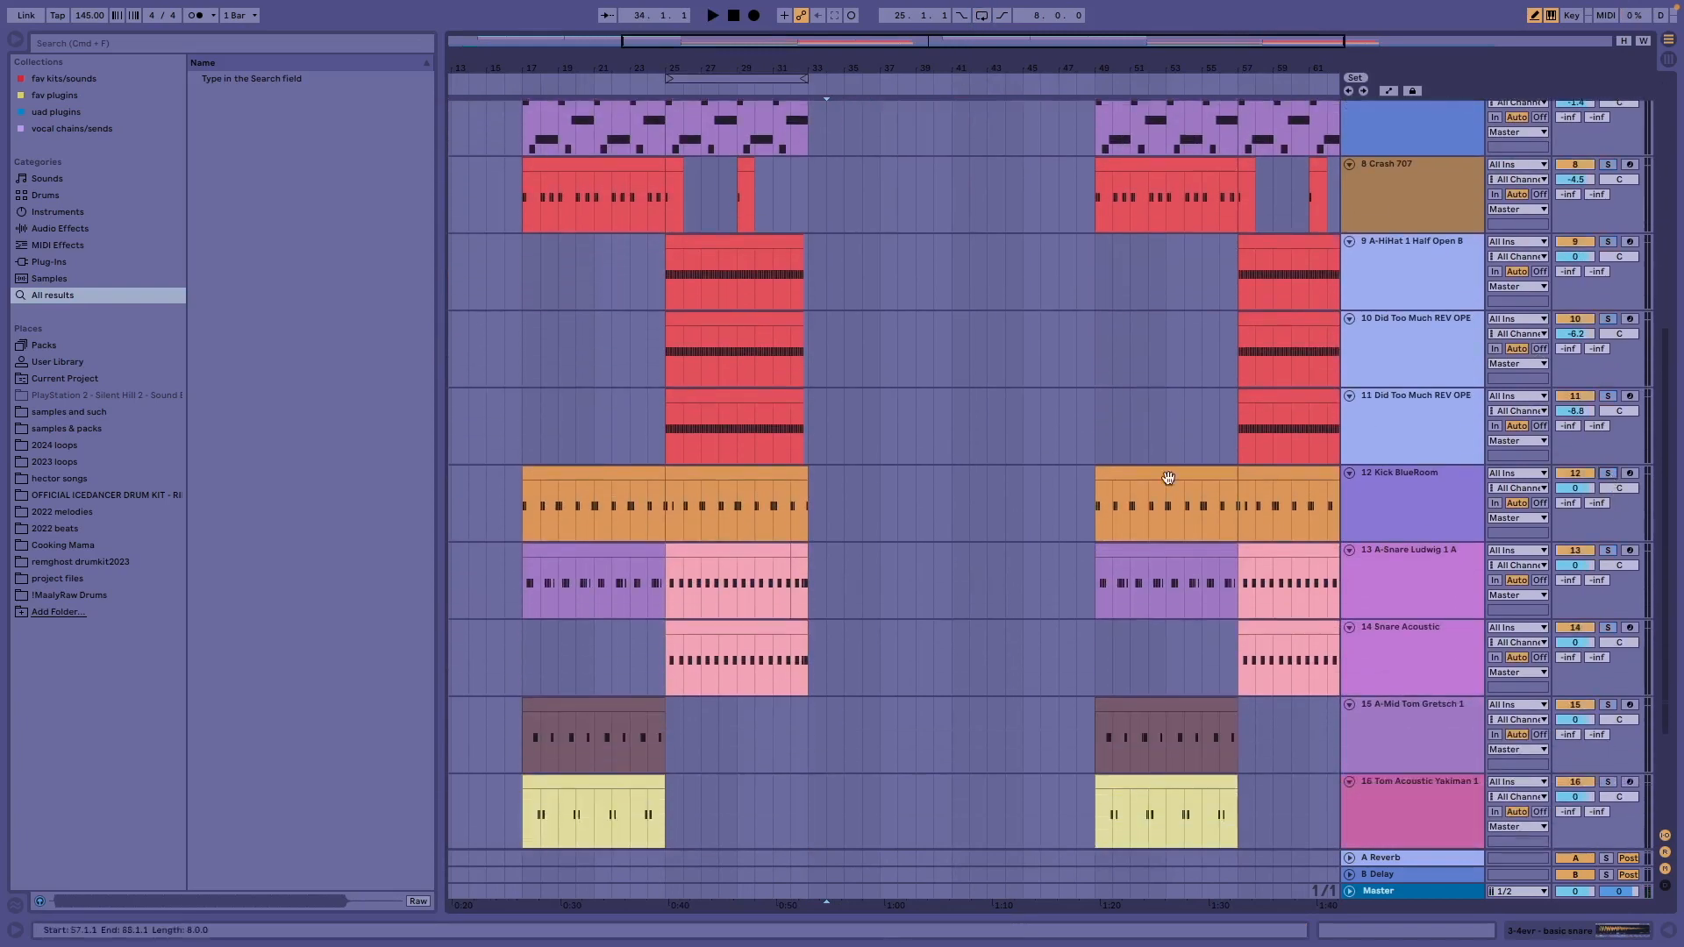
scroll(763, 500, up, 10)
Place the insert marker at bar 33 in the crash open hat track and play into the section starting at bar 35
key(plus)
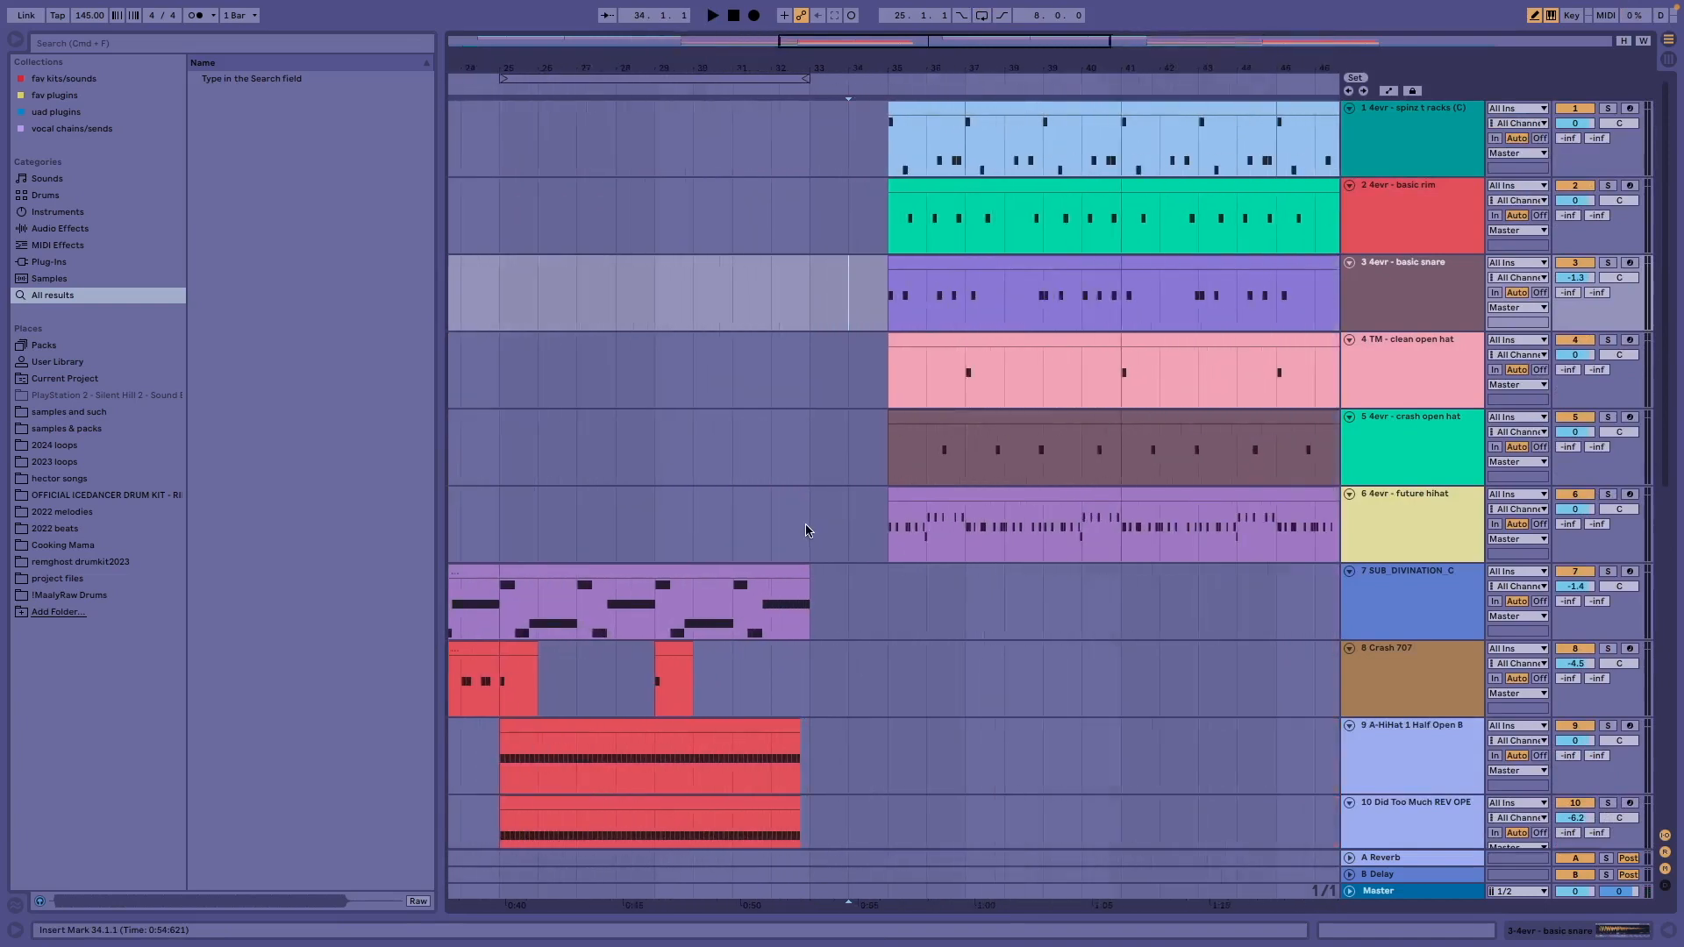
scroll(807, 530, up, 2)
click(814, 413)
key(space)
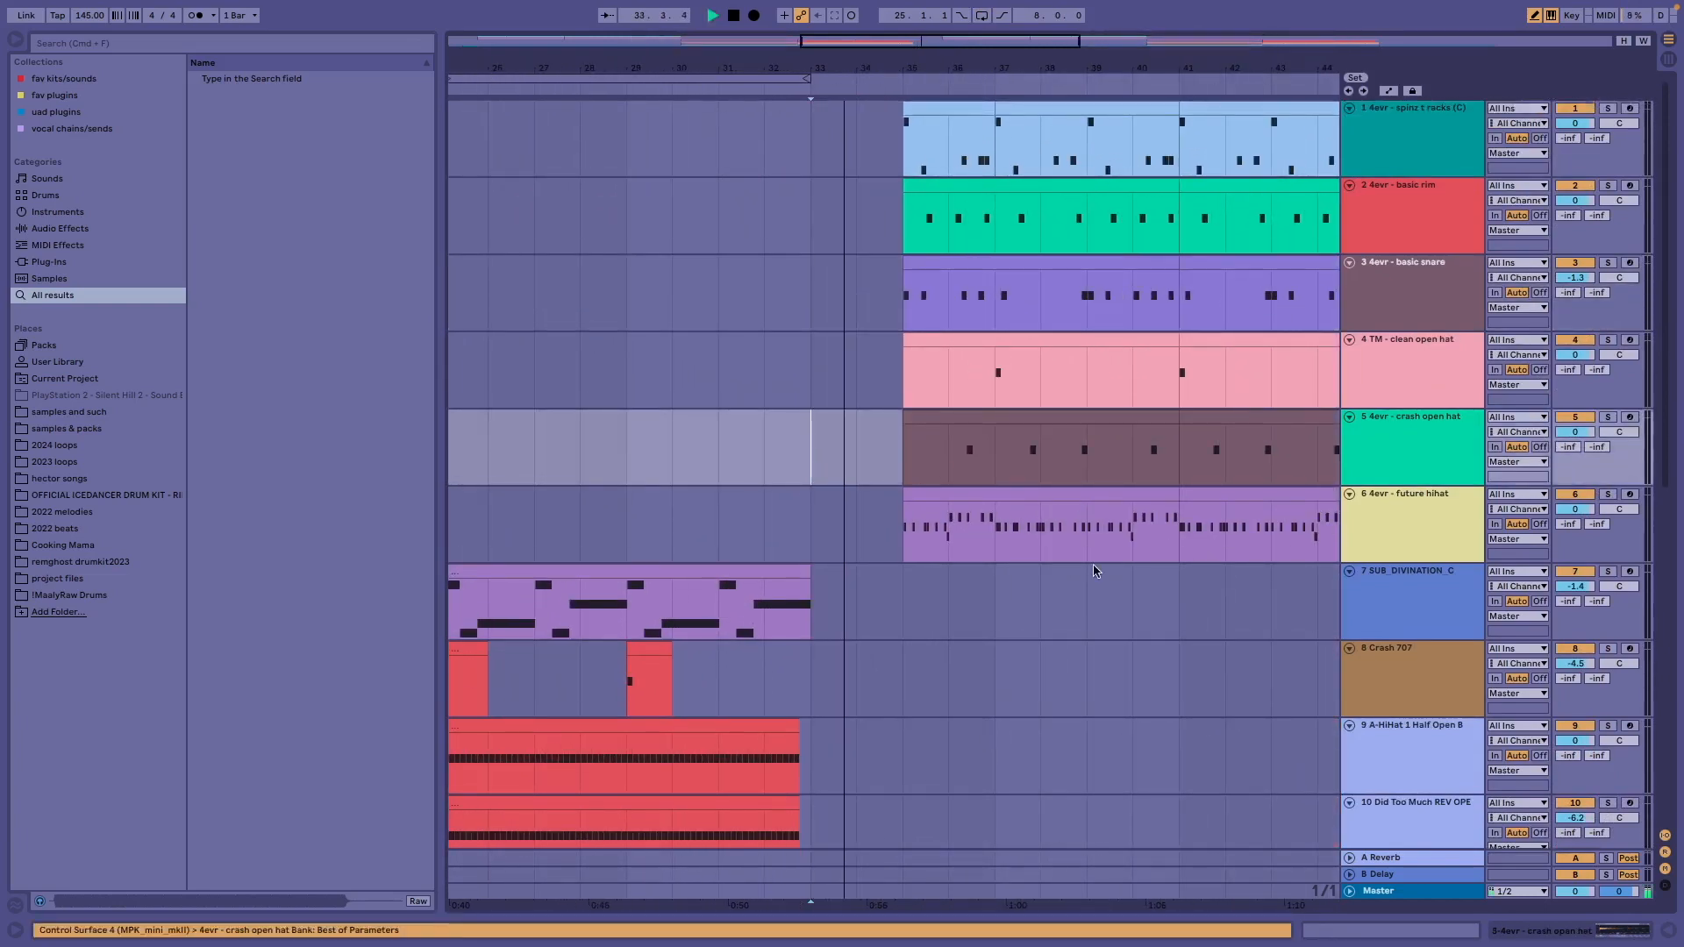
scroll(1094, 572, down, 3)
scroll(1094, 572, right, 2)
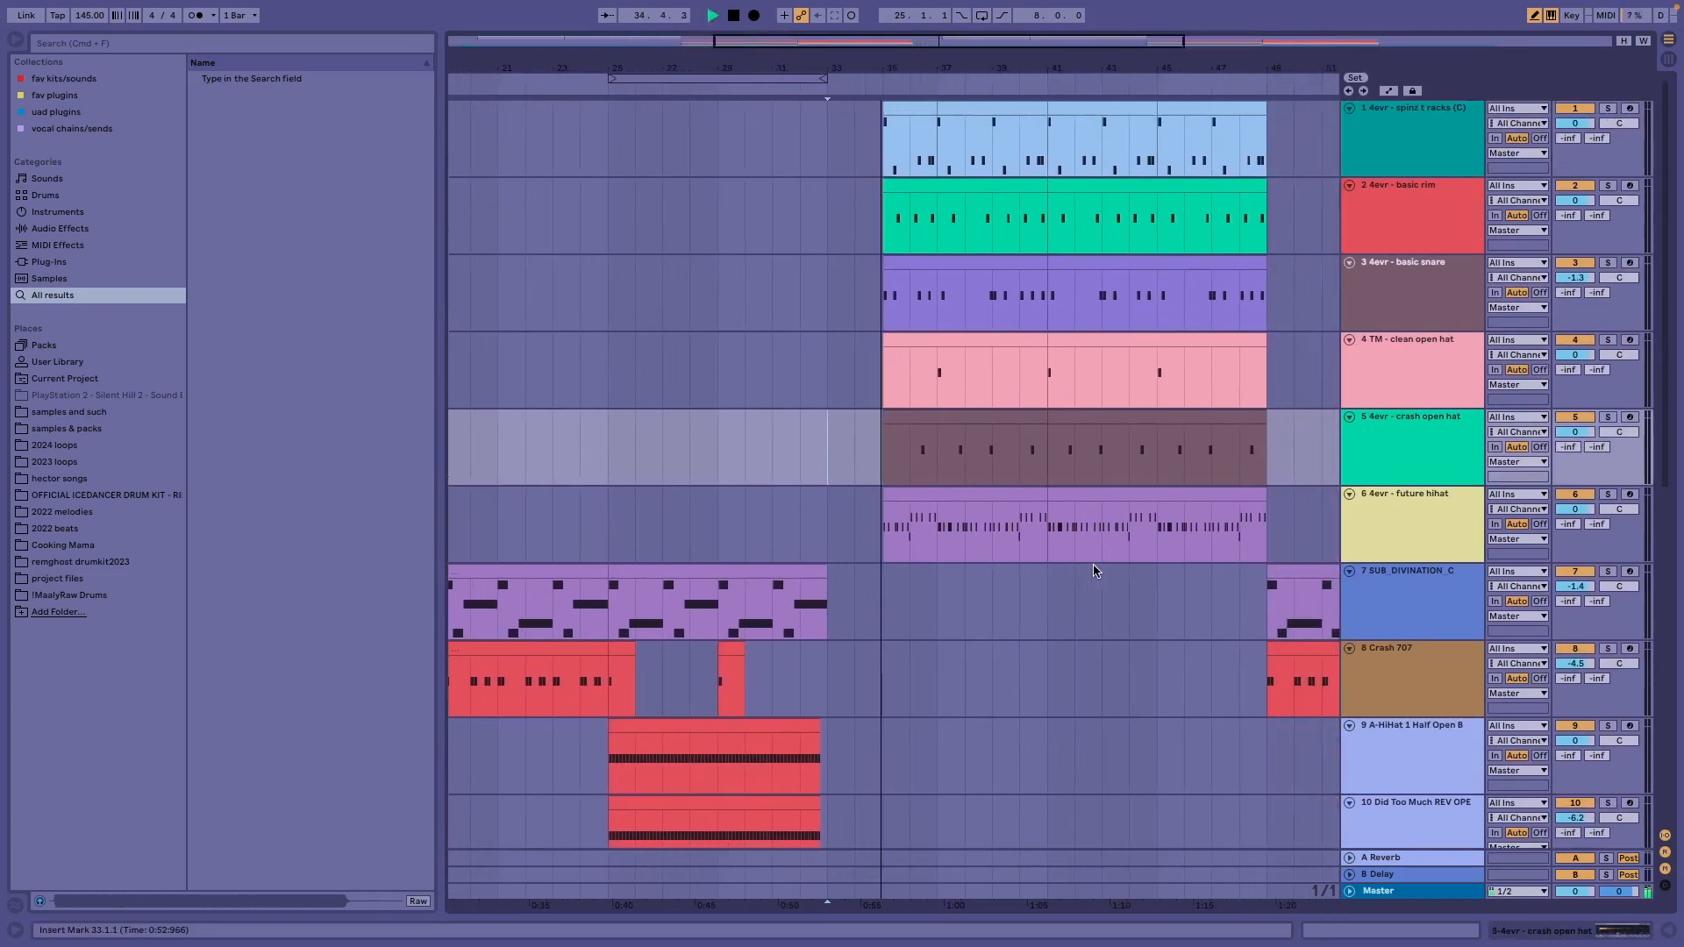
scroll(1094, 572, right, 1)
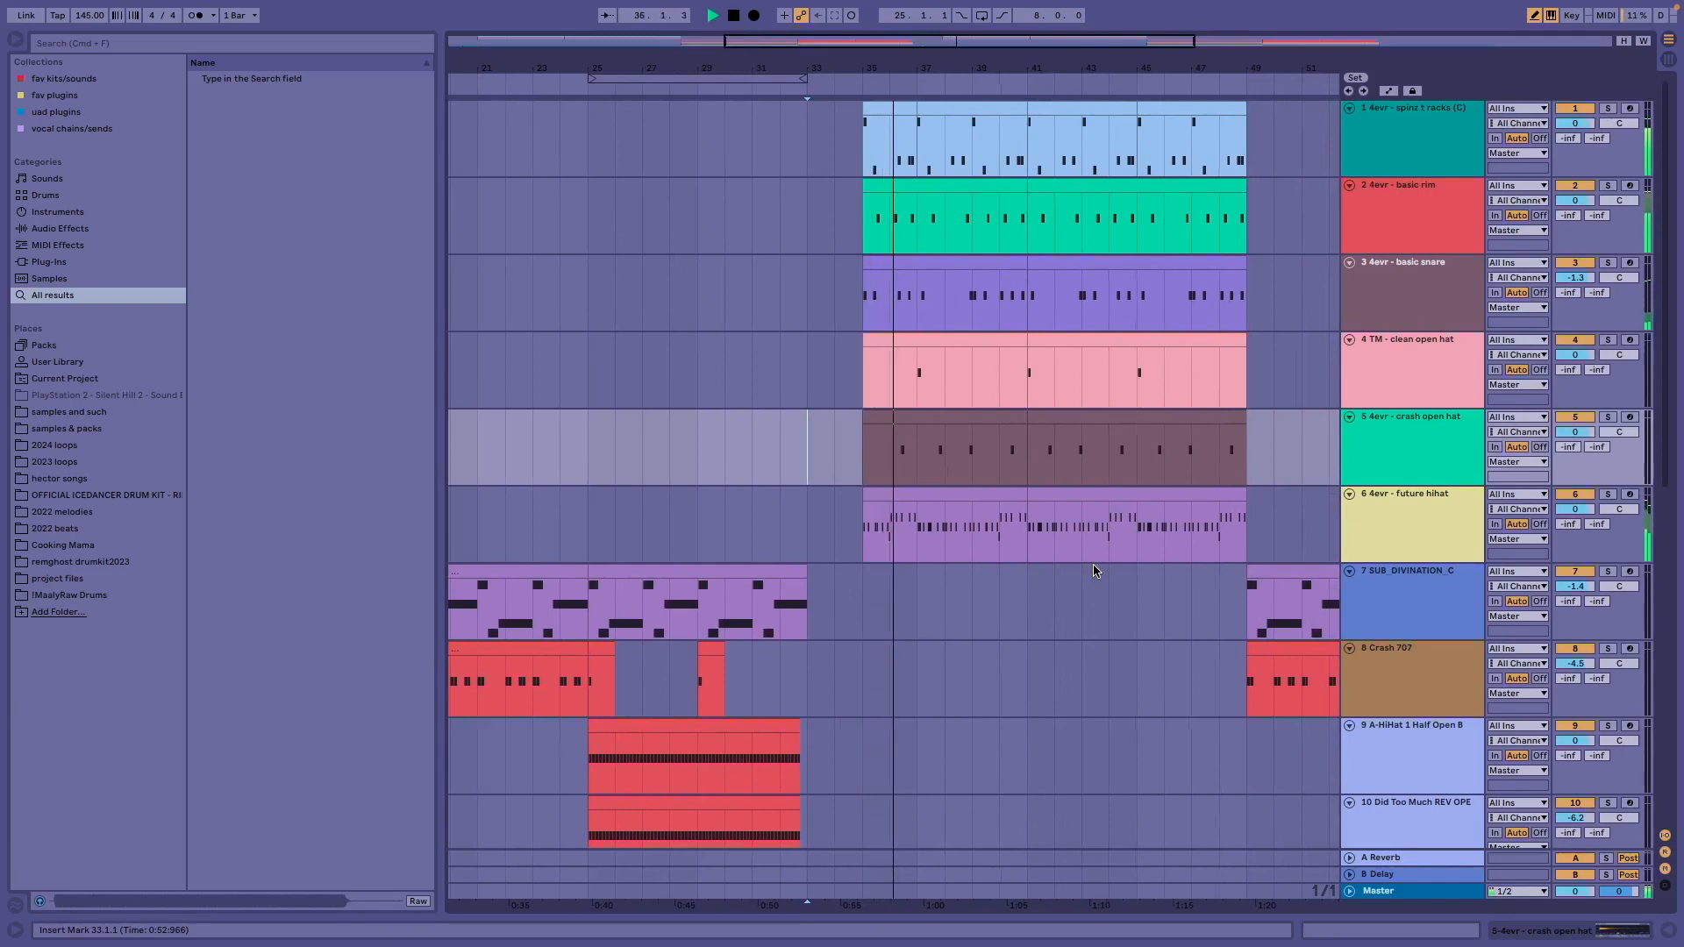
Stop playback and look over the remaining sections of the arrangement through to the end of the mandicimo melody
scroll(1094, 572, down, 3)
scroll(1094, 572, down, 2)
scroll(933, 588, up, 1)
scroll(933, 588, up, 2)
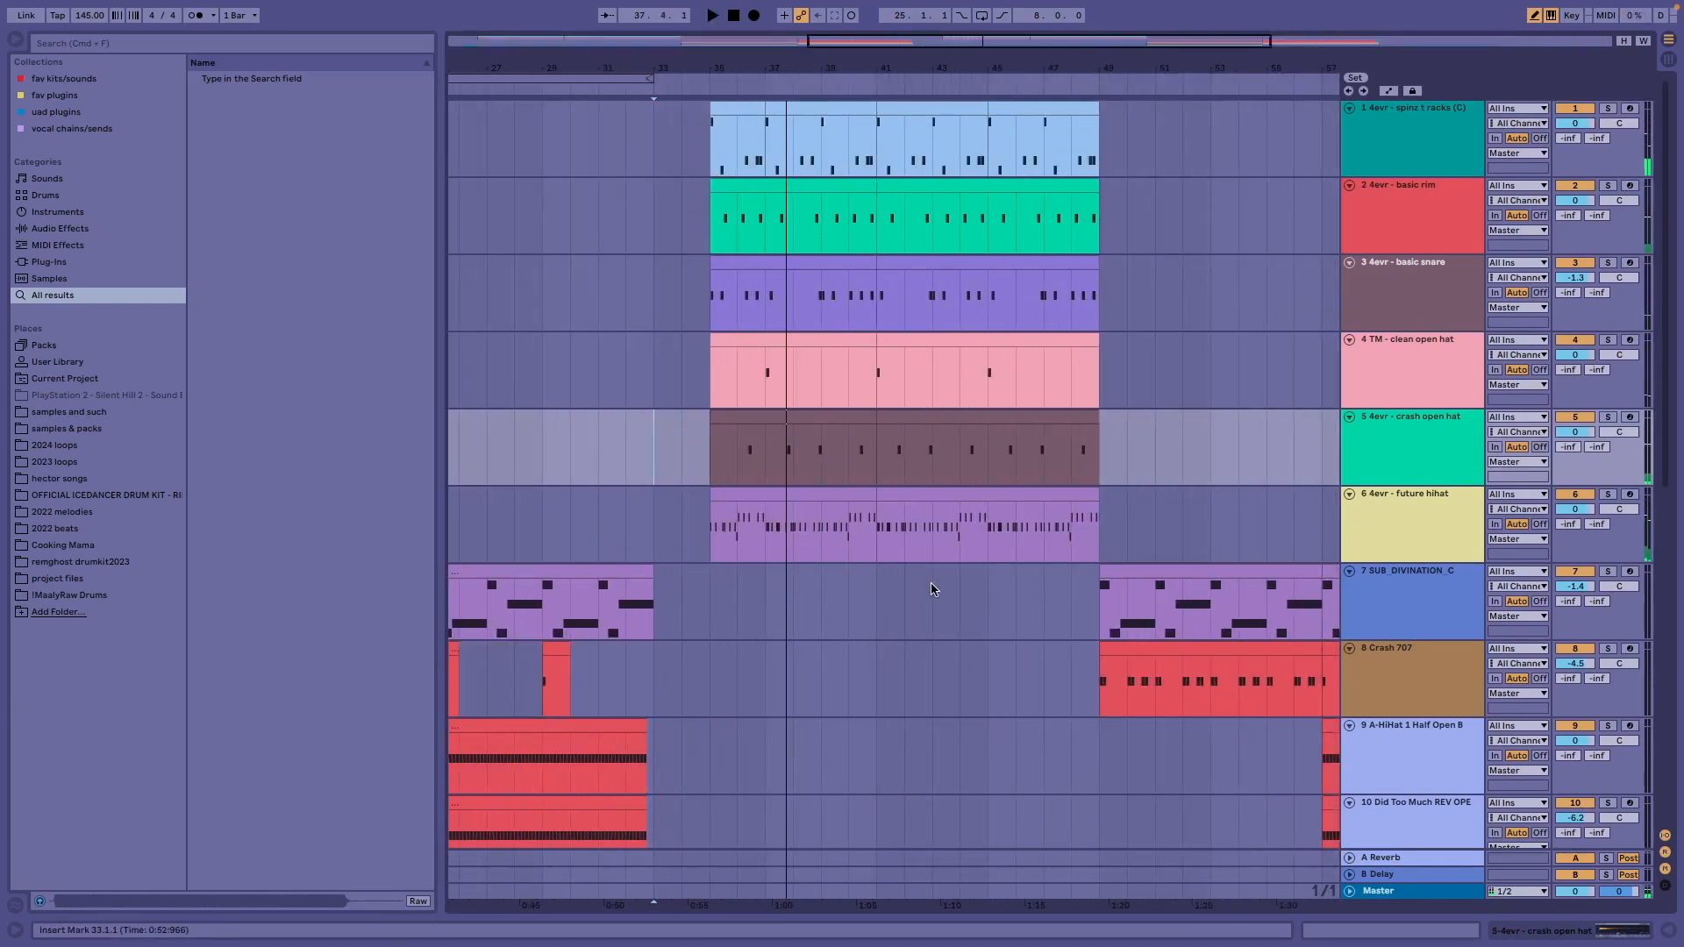
scroll(933, 588, down, 10)
scroll(933, 588, right, 10)
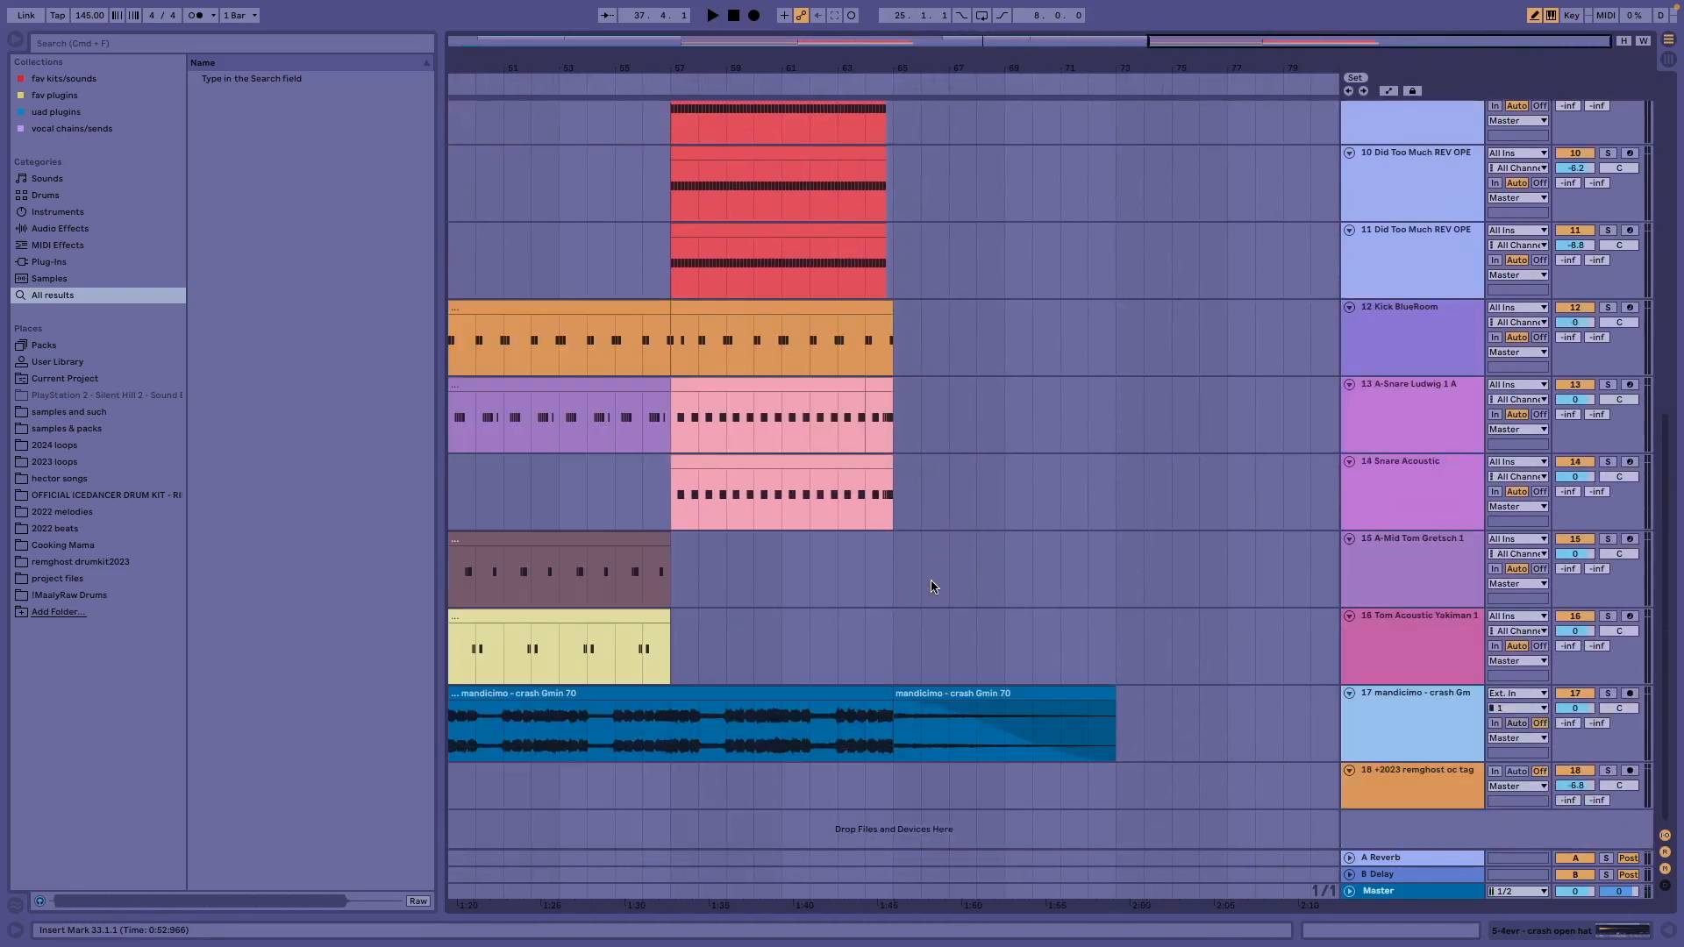
Show the Master track's soft clip effect, then hide the device view again
scroll(932, 586, up, 10)
scroll(932, 586, left, 10)
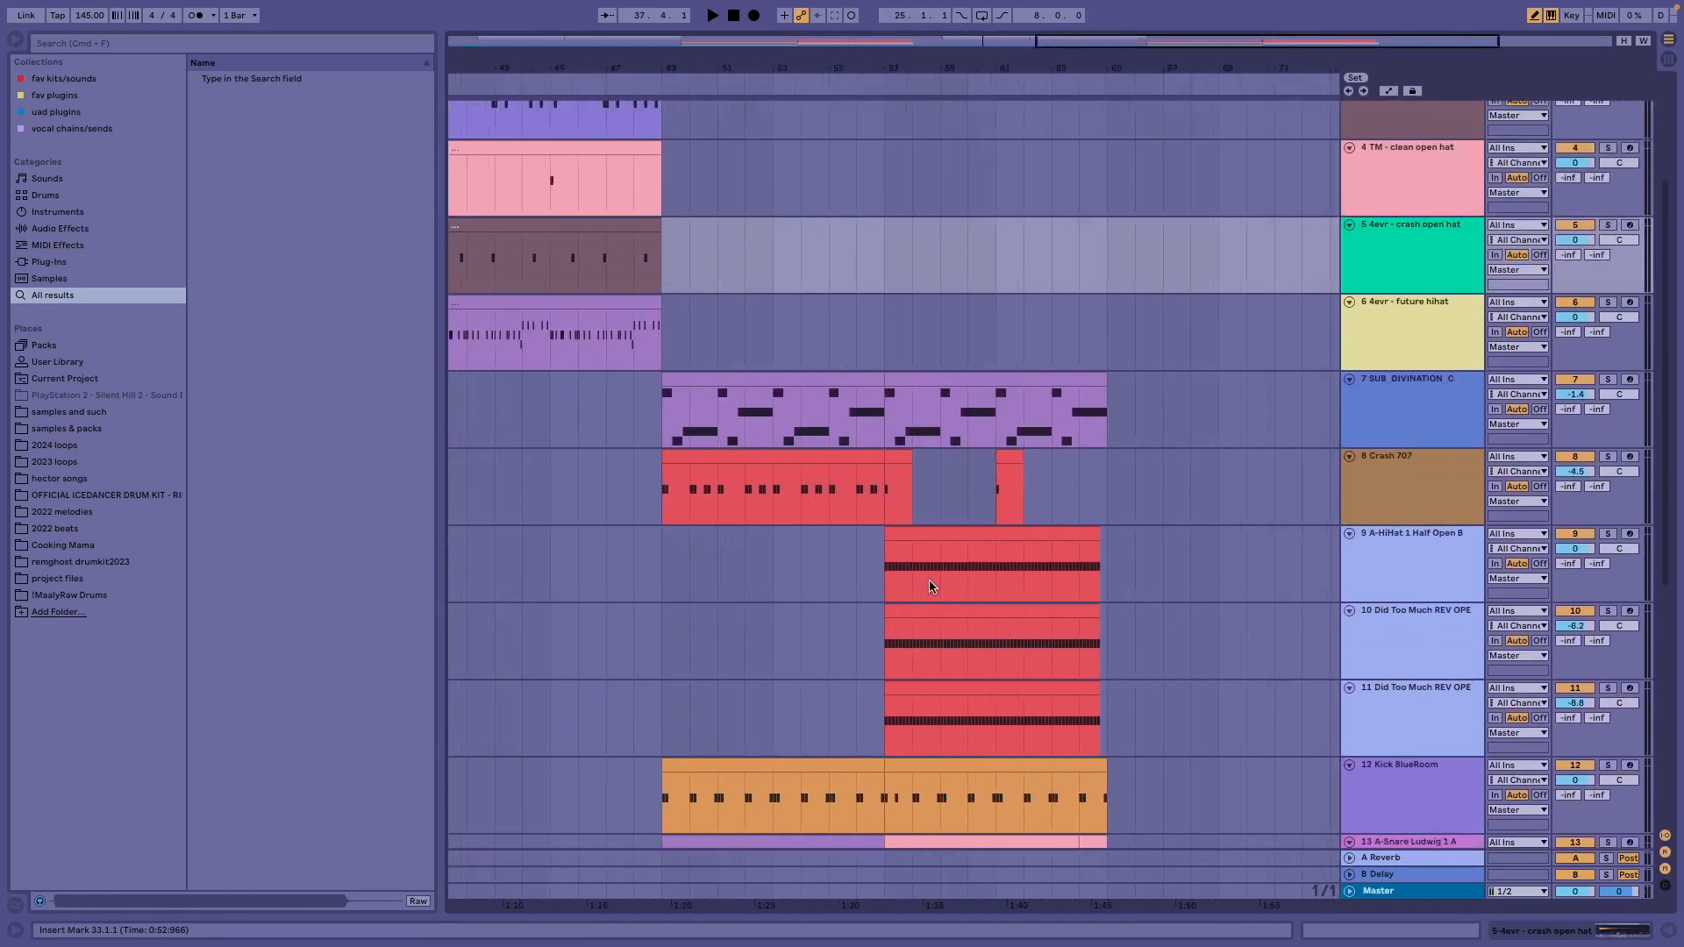
scroll(931, 587, right, 2)
scroll(931, 586, up, 5)
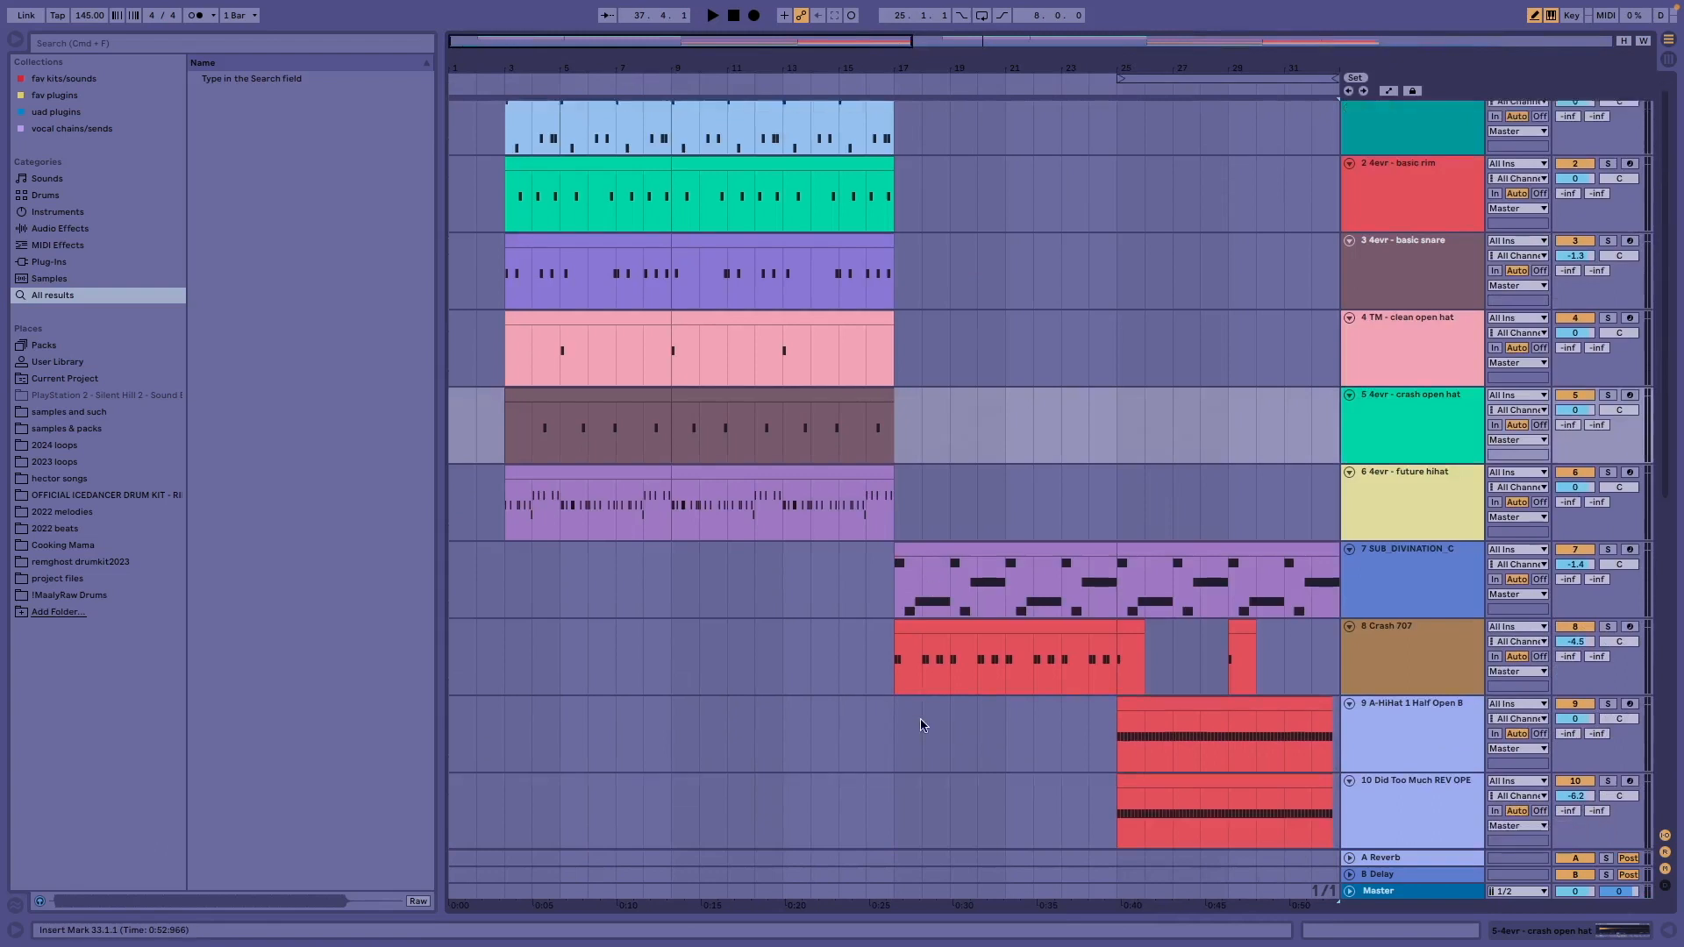
scroll(922, 721, down, 10)
scroll(923, 722, left, 10)
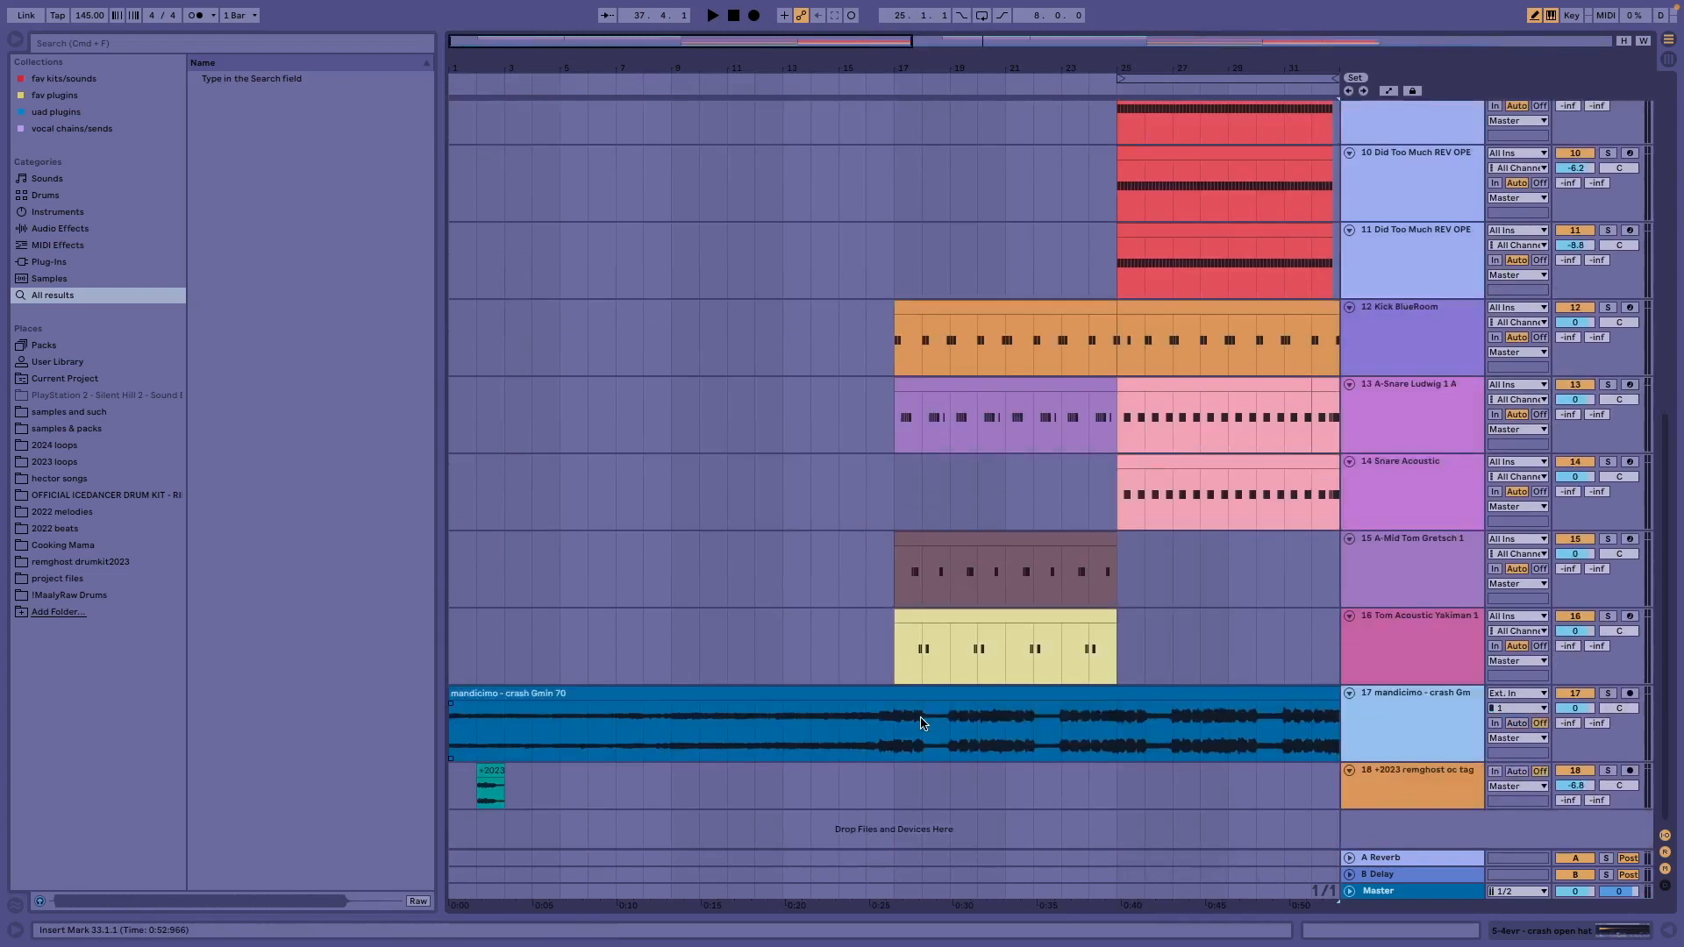
double_click(1425, 892)
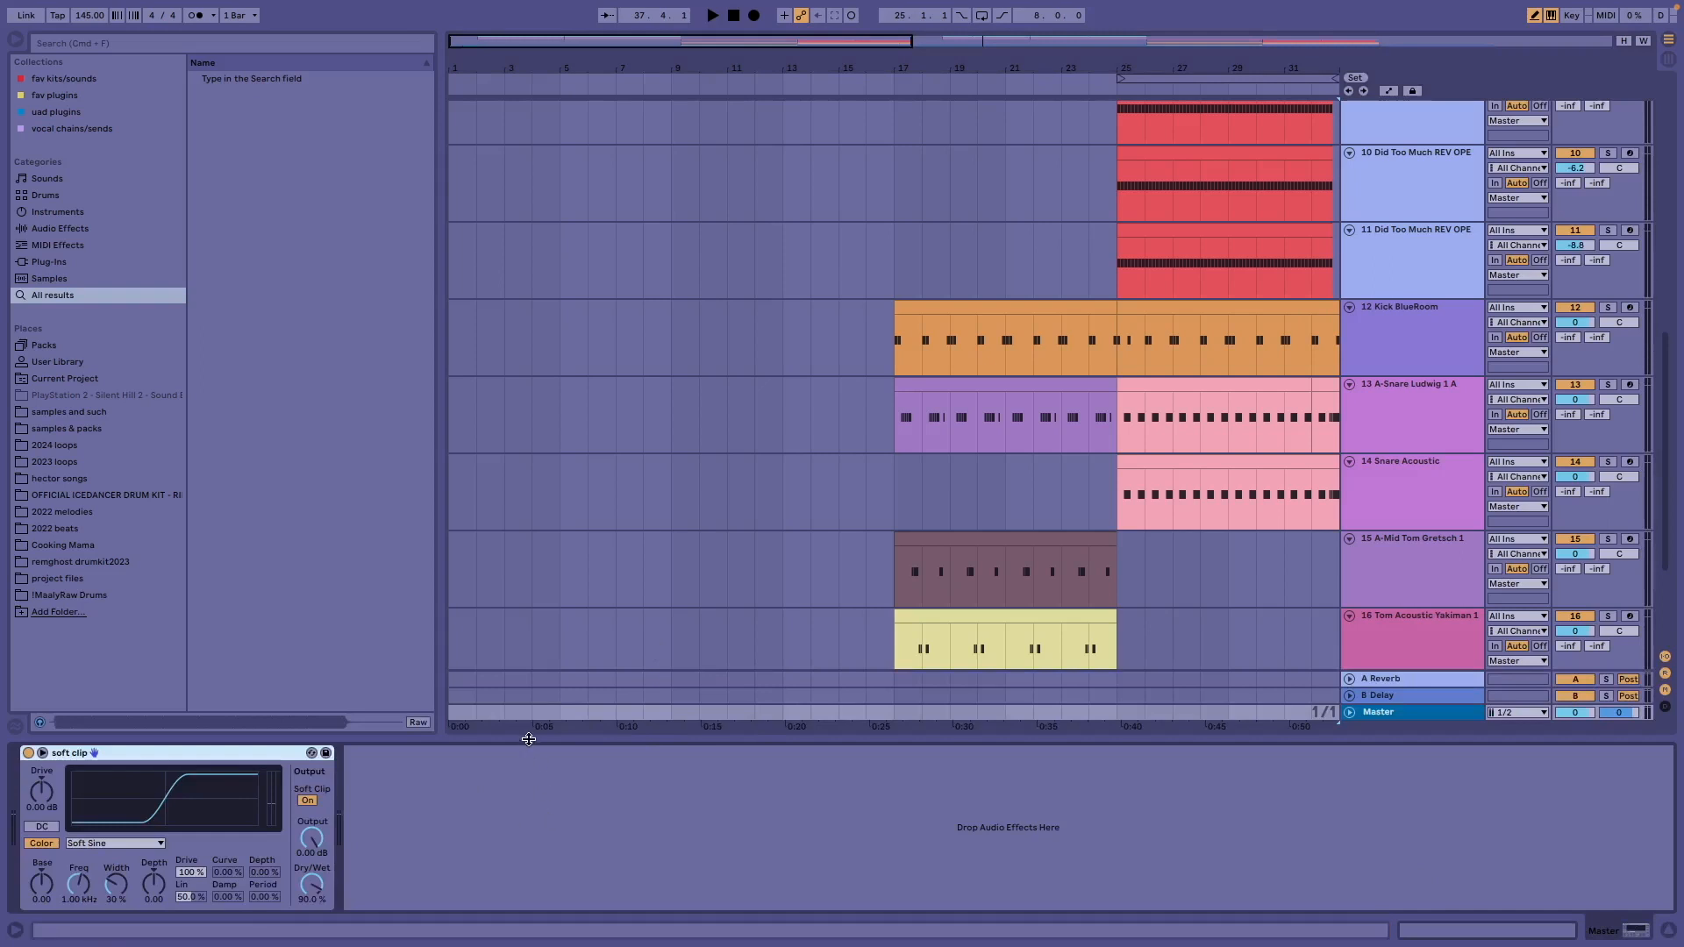
drag(528, 739, 627, 945)
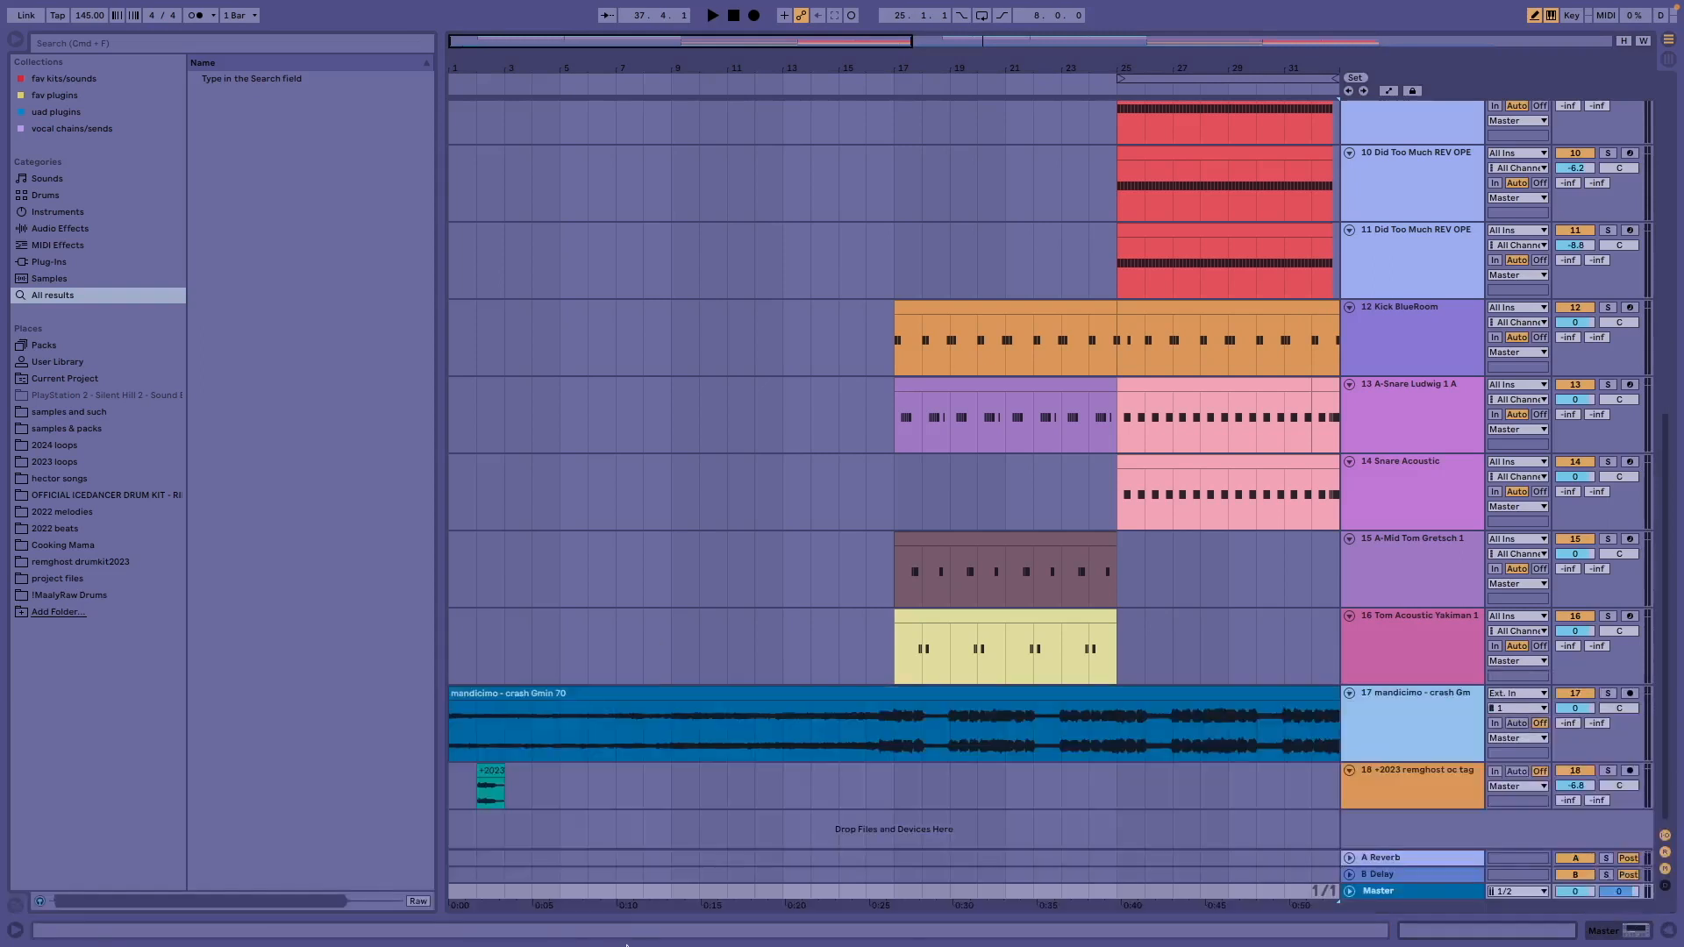
Place the insert marker at bar 1 in the Tom Acoustic track and look over the full length of the arrangement
click(451, 634)
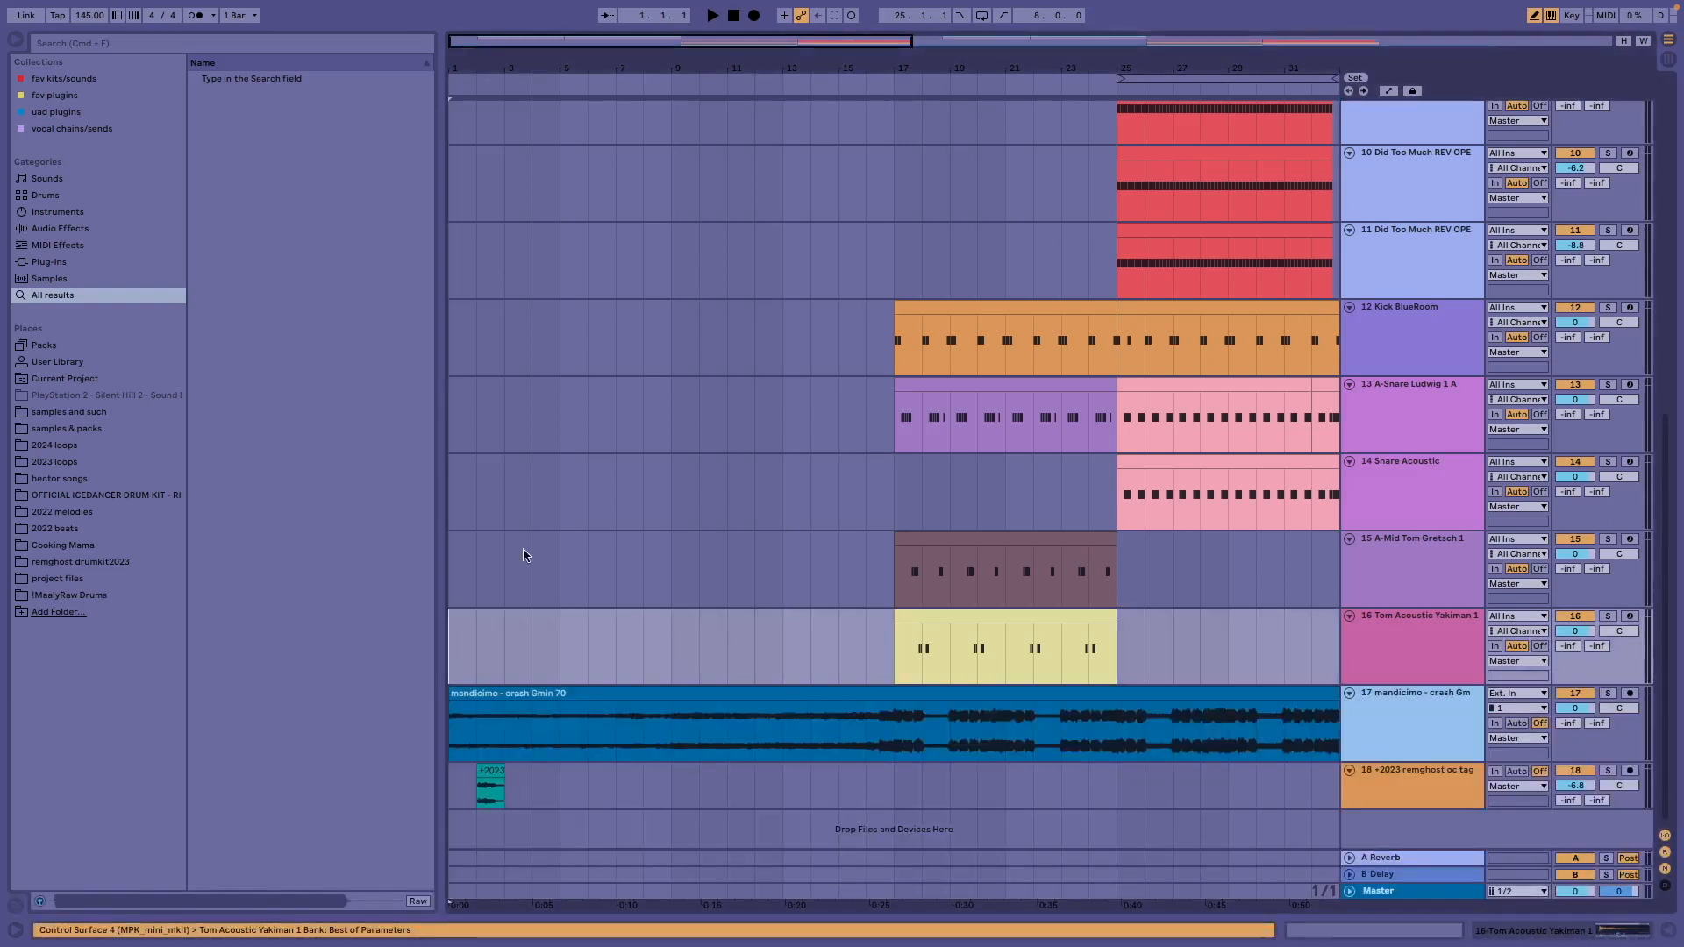
key(minus)
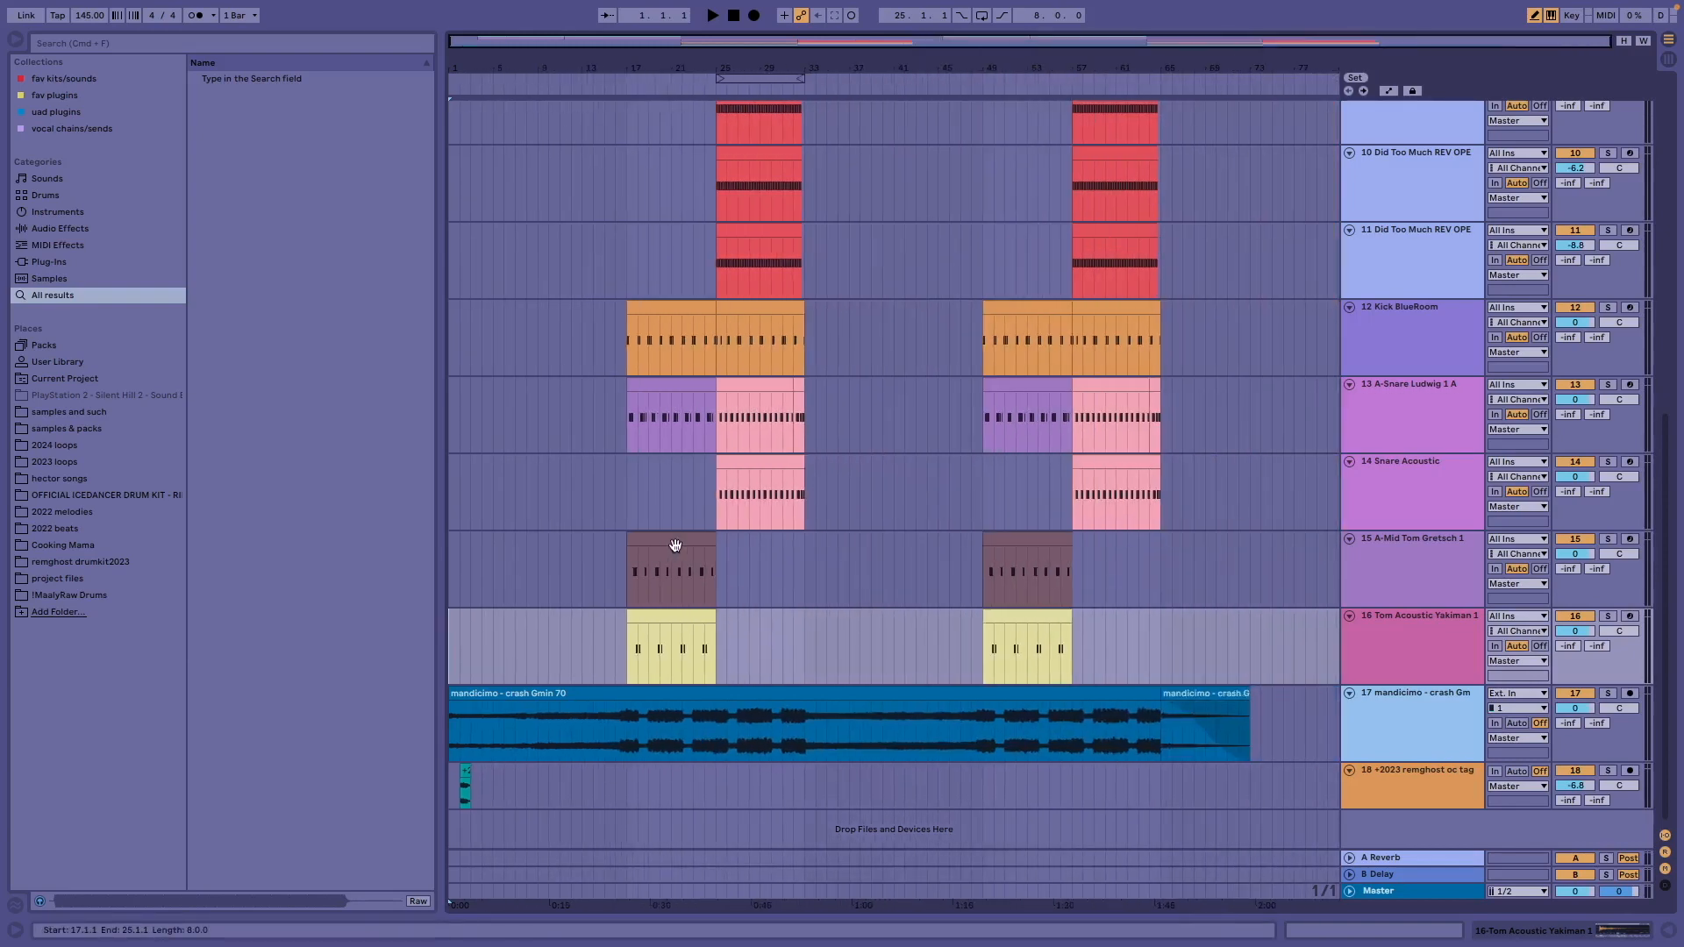
scroll(1012, 502, up, 15)
scroll(1000, 513, down, 10)
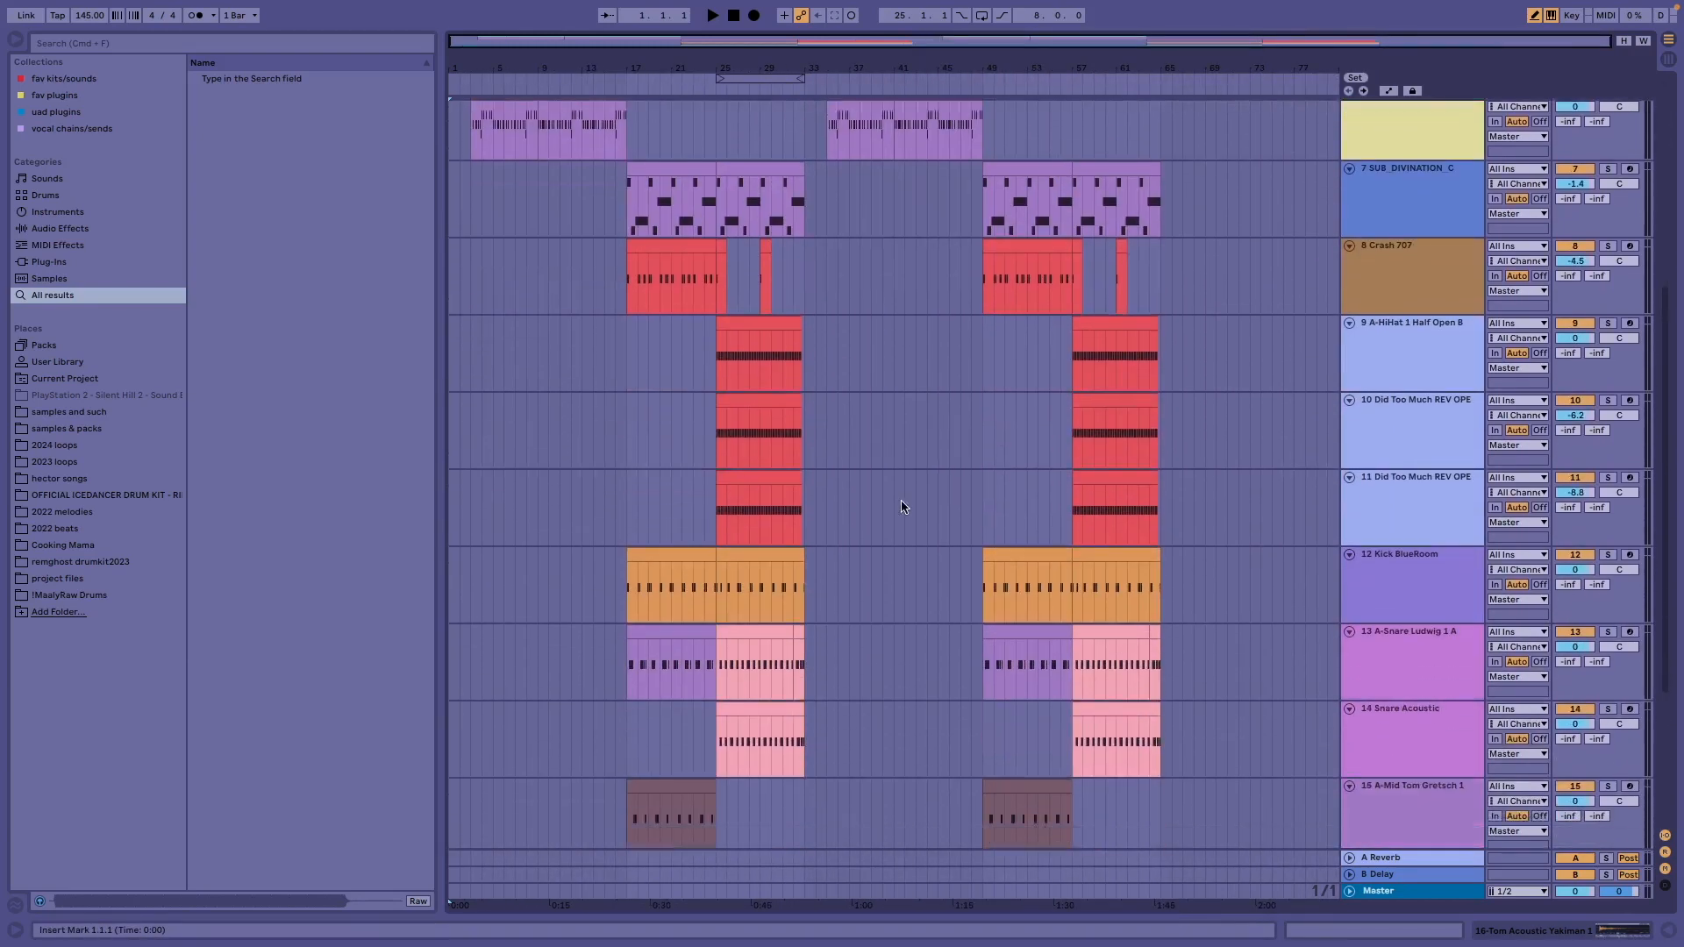
Choose the 1 Bar fixed grid and place the insert marker at bar 1 in the basic snare track
right_click(571, 369)
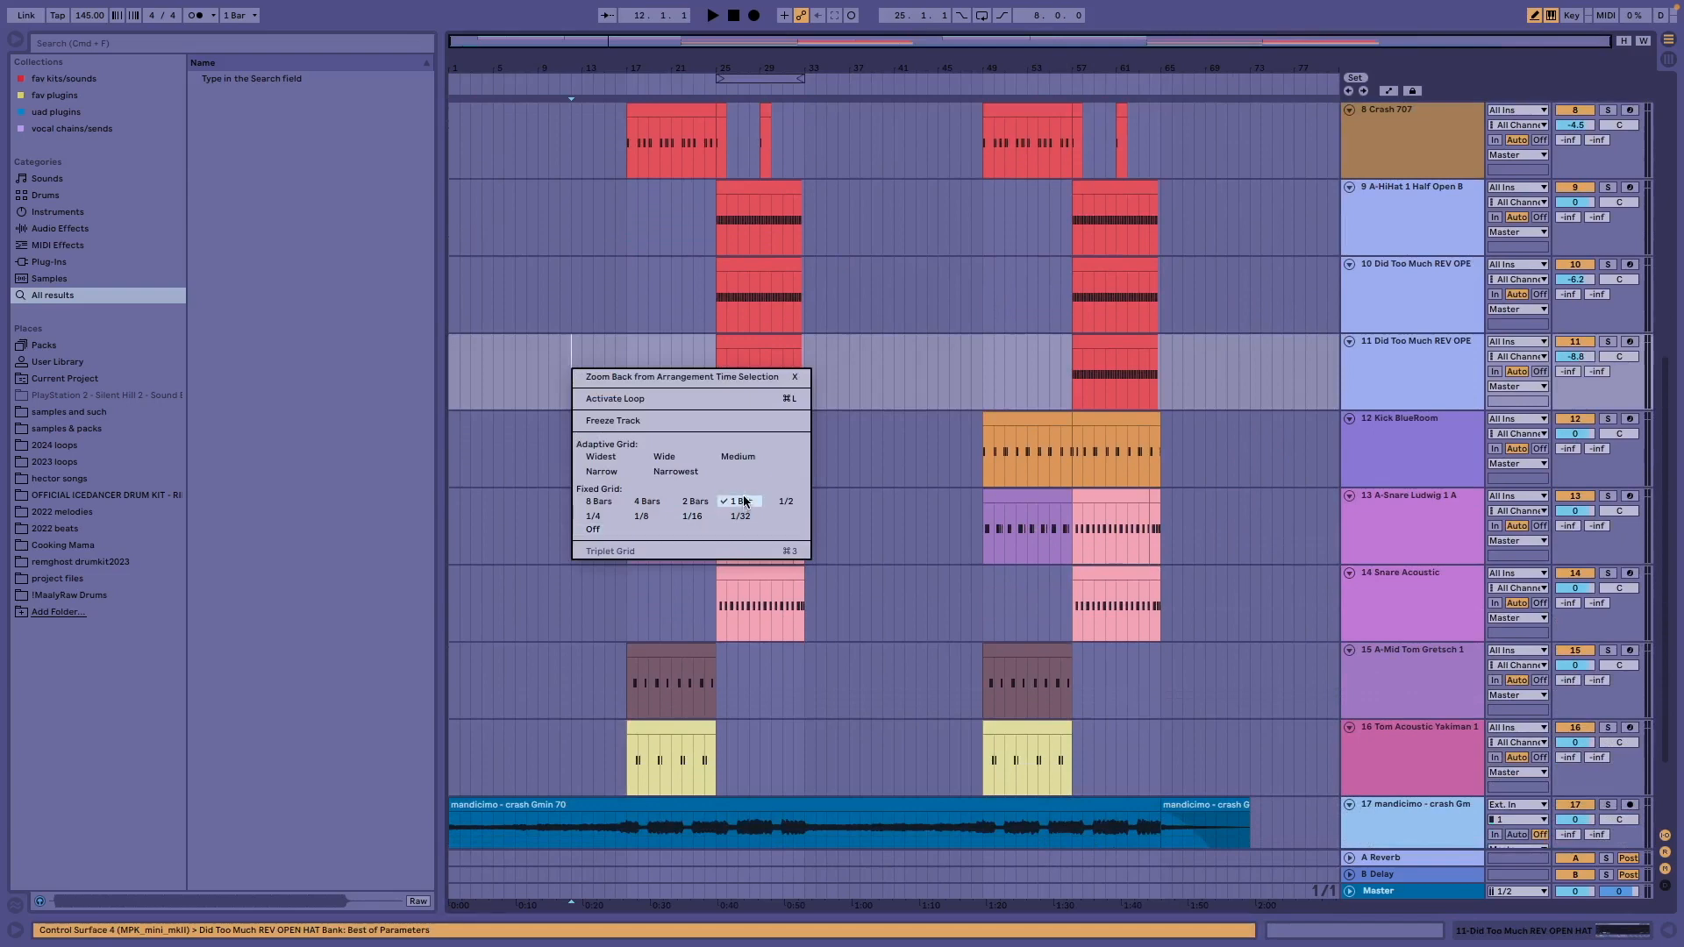
click(744, 502)
scroll(739, 493, up, 10)
scroll(600, 487, down, 2)
scroll(605, 492, up, 5)
scroll(605, 492, left, 3)
scroll(605, 492, up, 1)
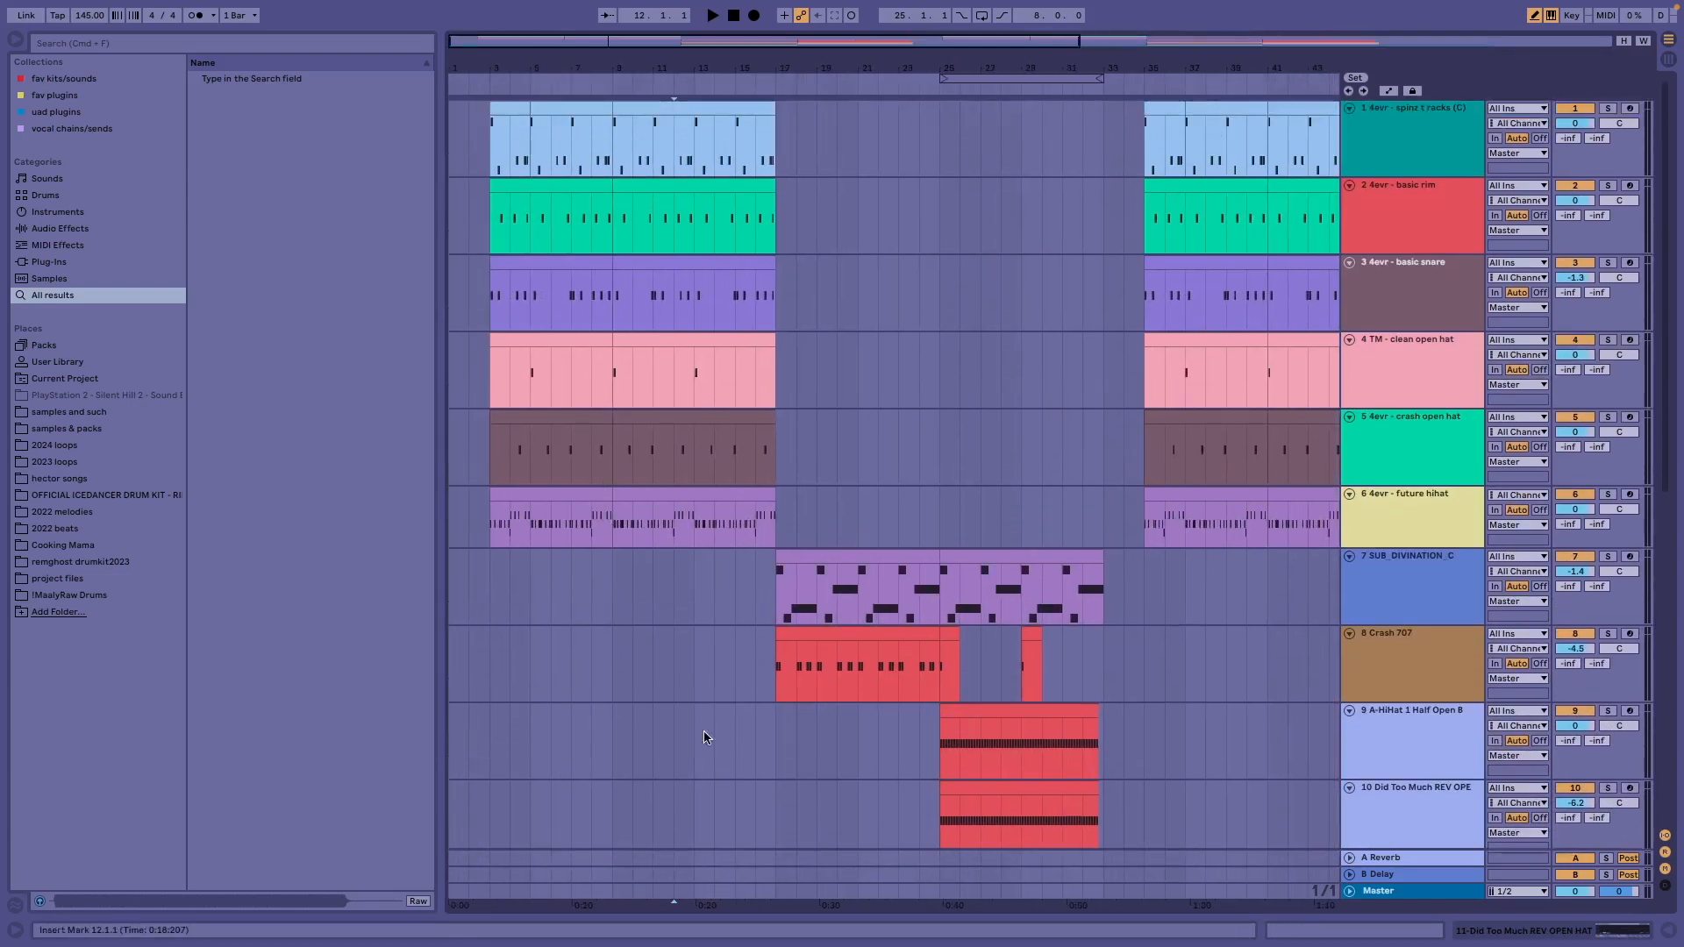
click(457, 323)
Select the A-Mid Tom Gretsch clip spanning bars 17 to 25 and look over the whole arrangement
scroll(842, 531, down, 10)
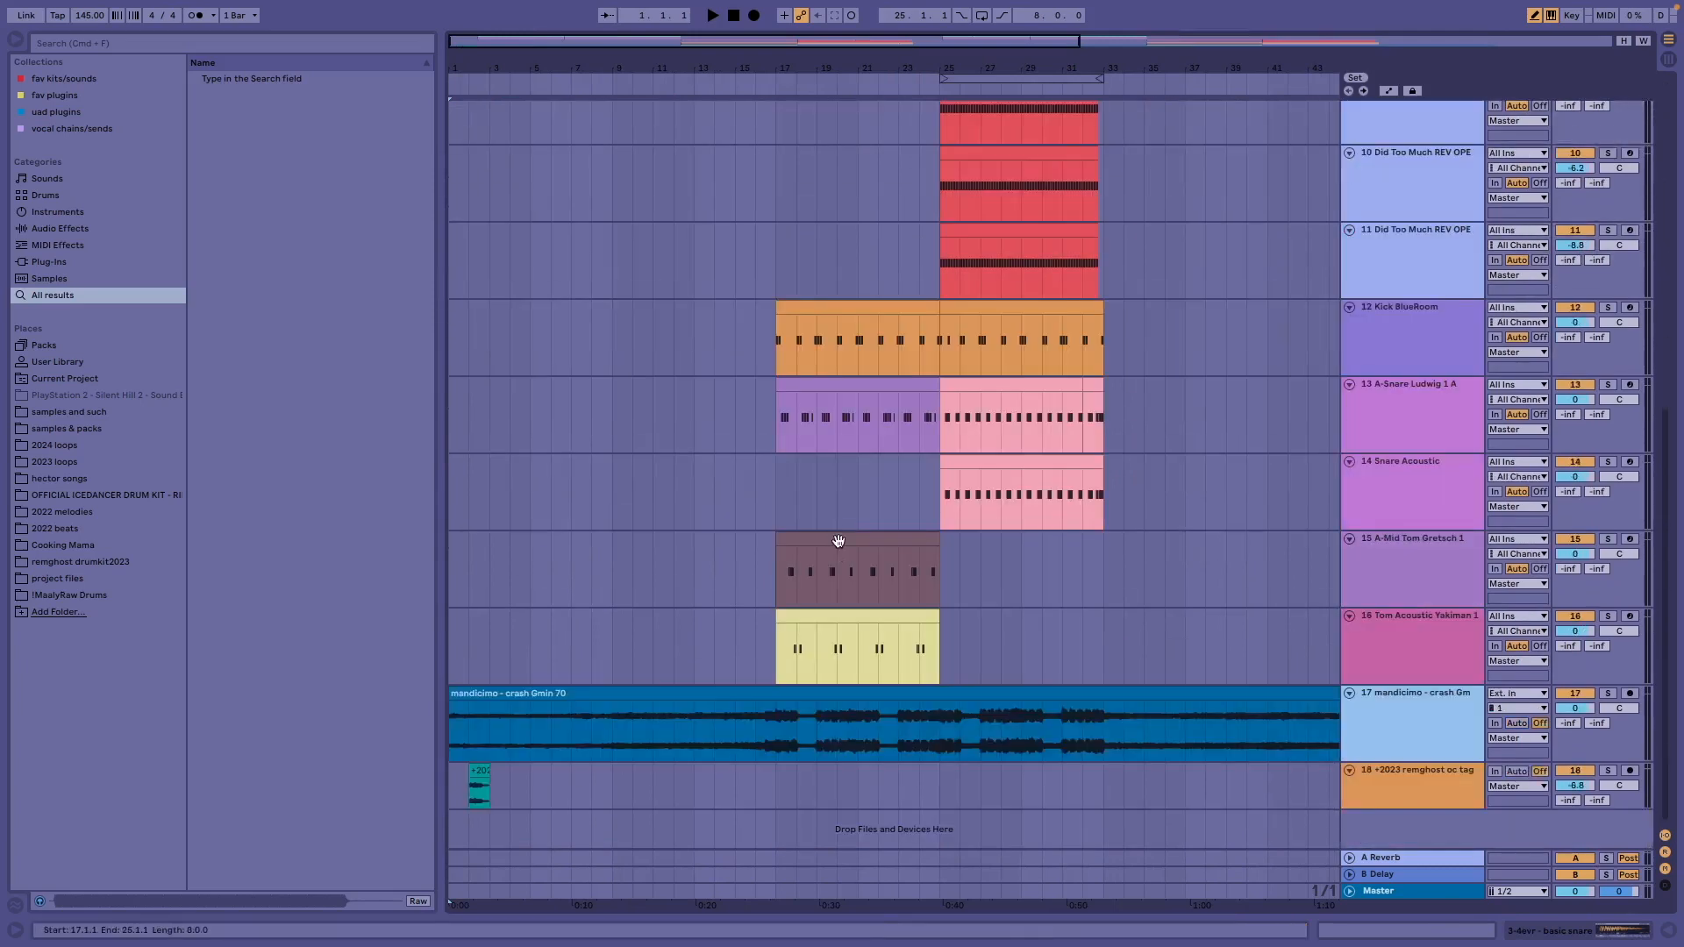
click(838, 542)
scroll(734, 479, down, 4)
scroll(735, 479, up, 10)
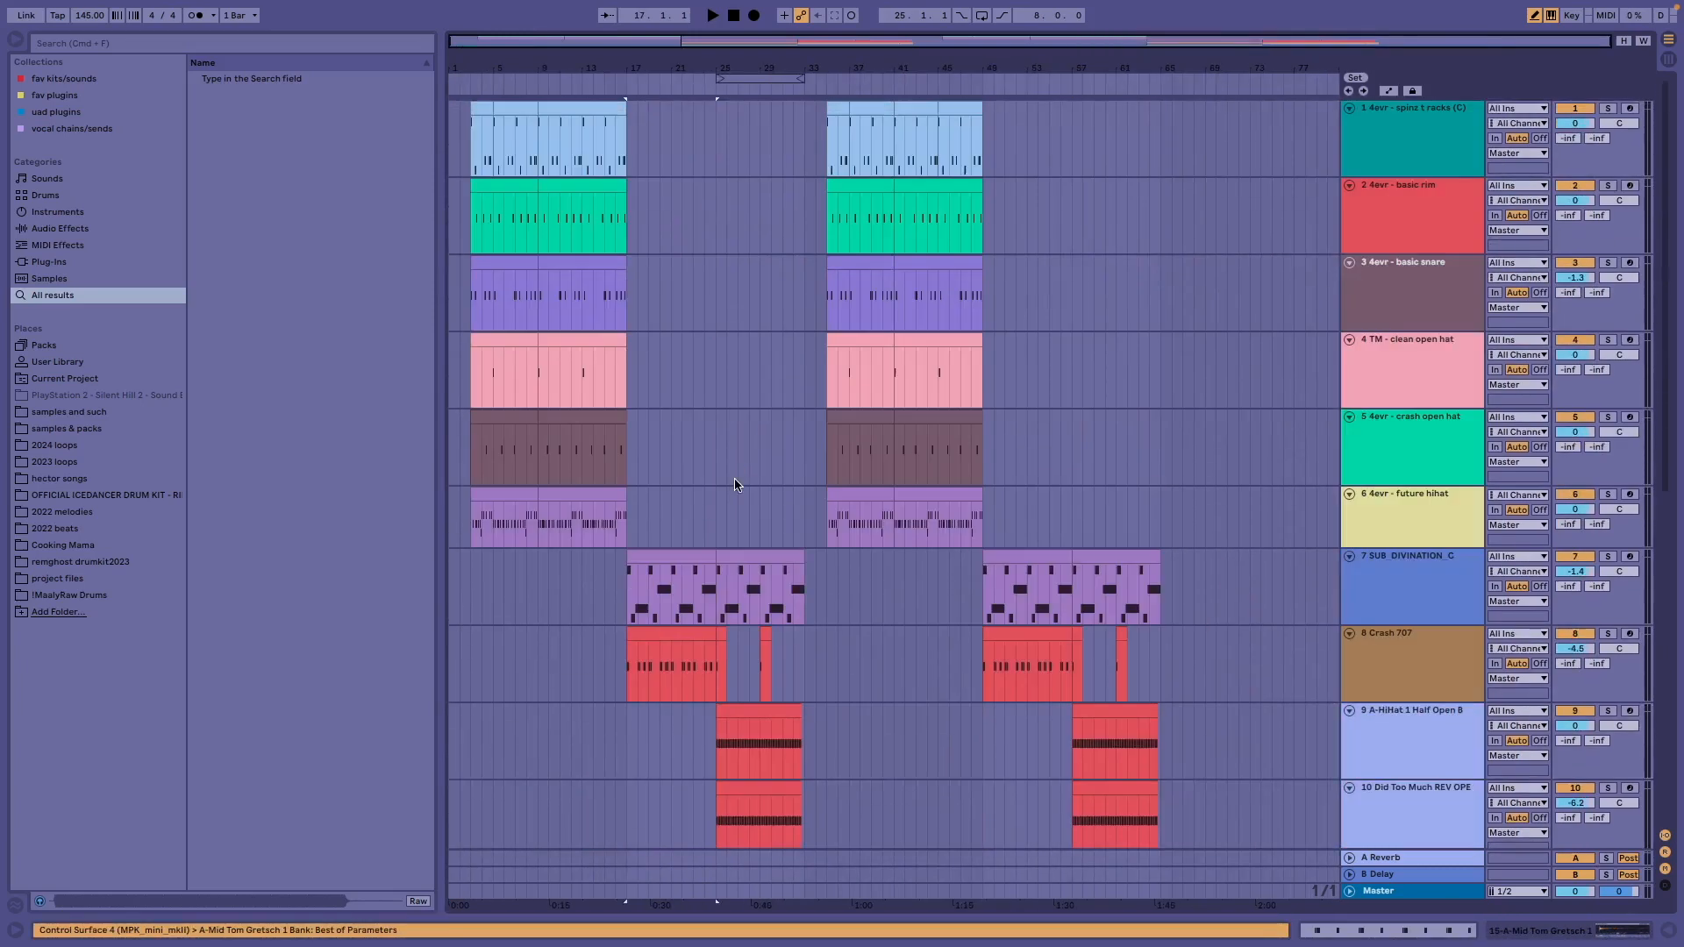
scroll(727, 466, down, 2)
scroll(699, 456, up, 2)
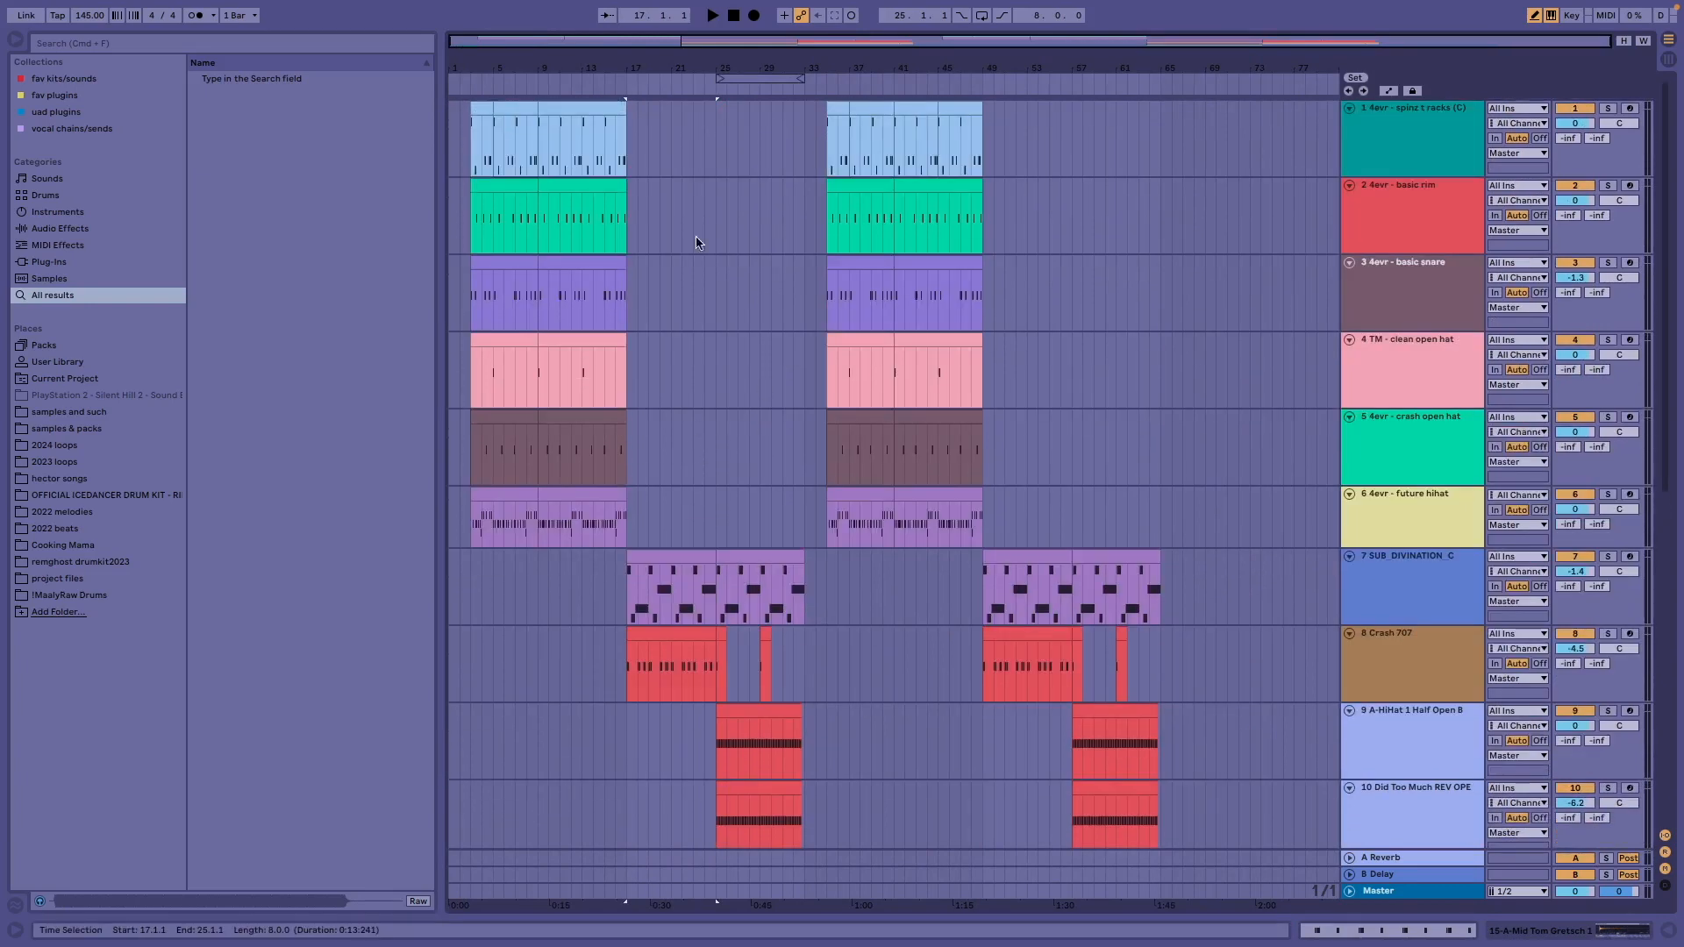